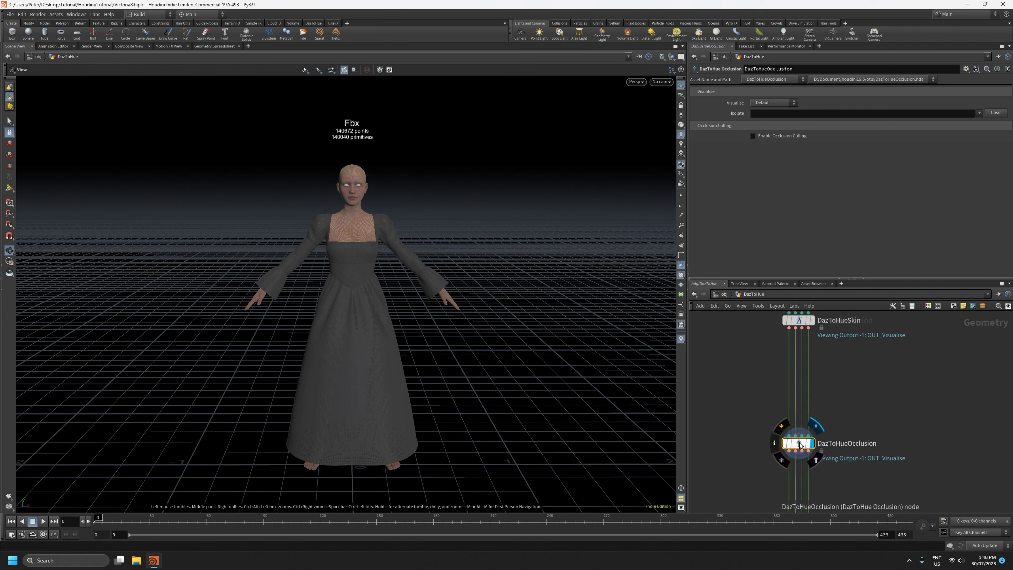
- Examine the DazToHue node chain from import to export and the character's head and shoulder mesh around the dress neckline
middle_drag(732, 368, 742, 386)
scroll(742, 383, down, 10)
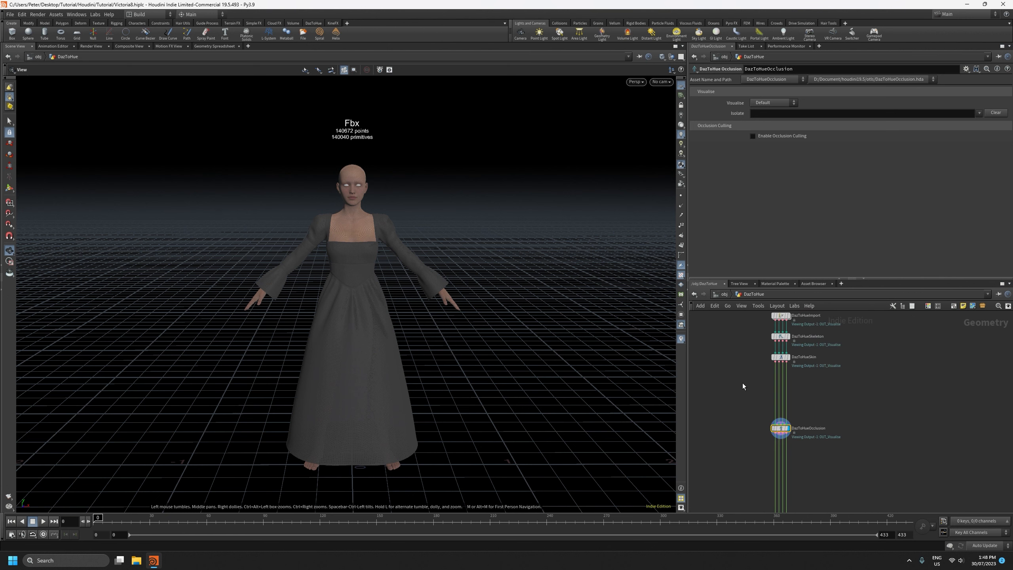
middle_drag(728, 412, 734, 353)
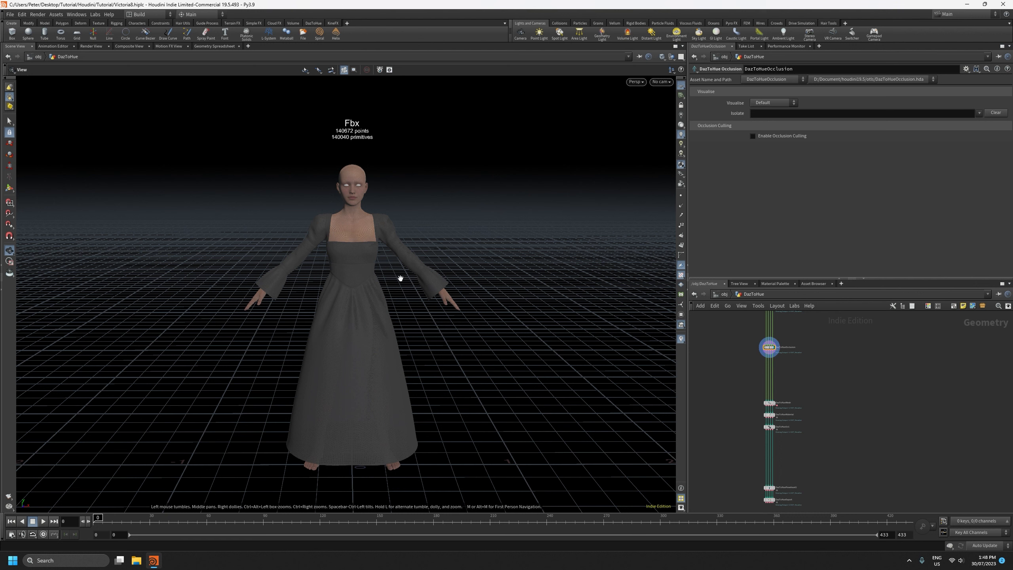
scroll(751, 376, up, 5)
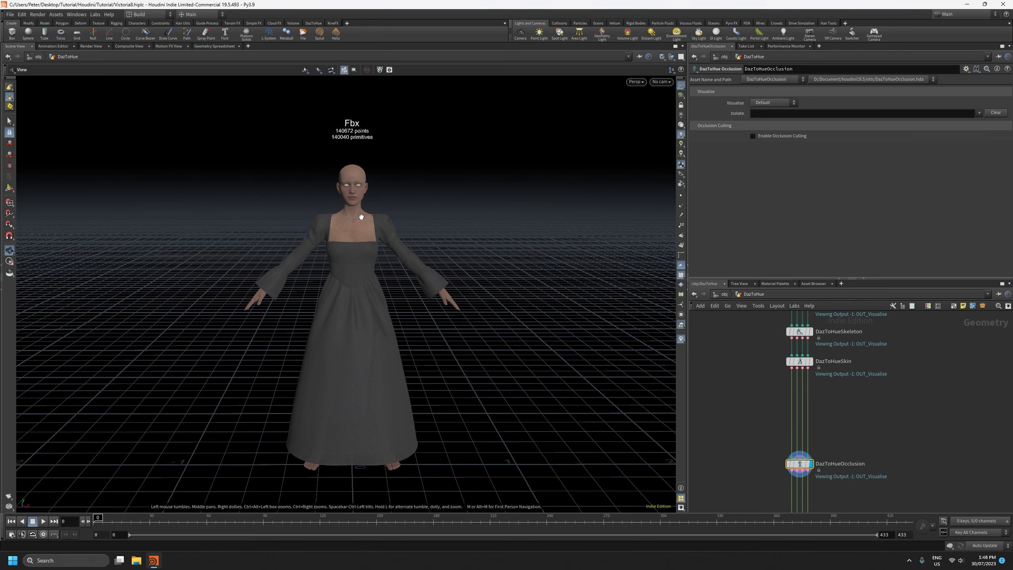
scroll(362, 218, up, 6)
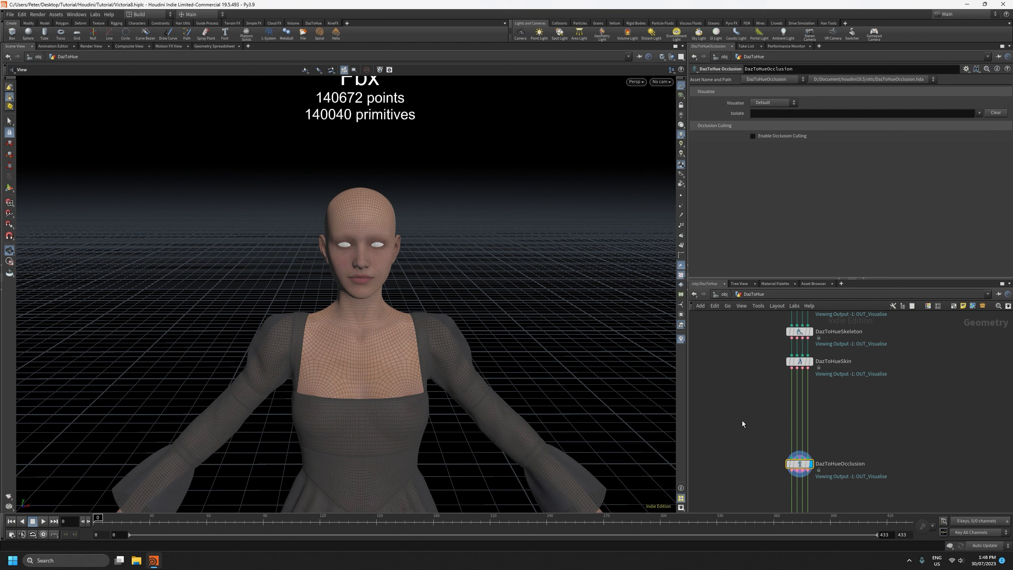
scroll(742, 421, down, 5)
scroll(404, 372, up, 3)
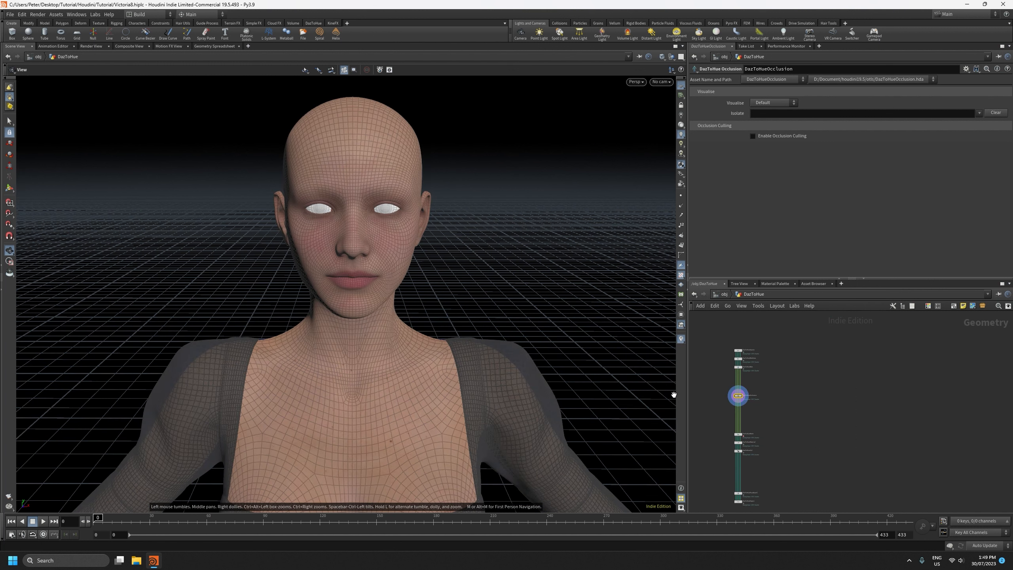
middle_drag(707, 398, 732, 409)
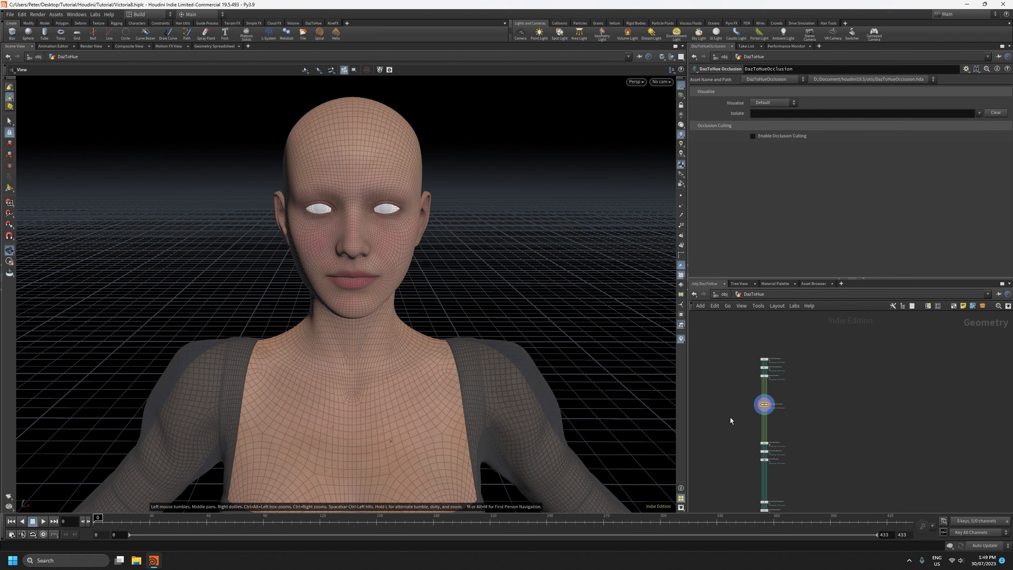
middle_drag(738, 459, 740, 416)
scroll(740, 419, up, 3)
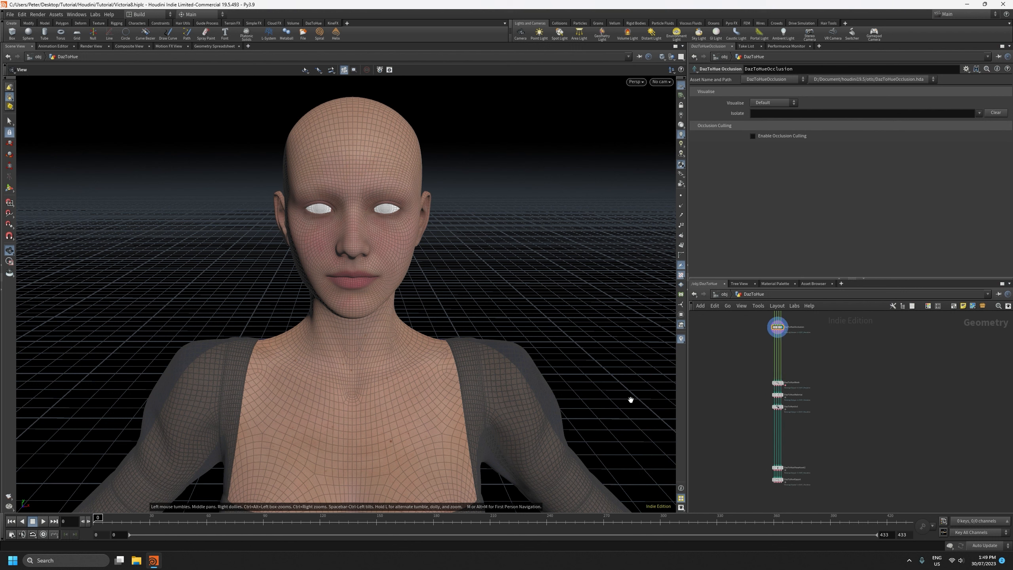
drag(404, 382, 413, 385)
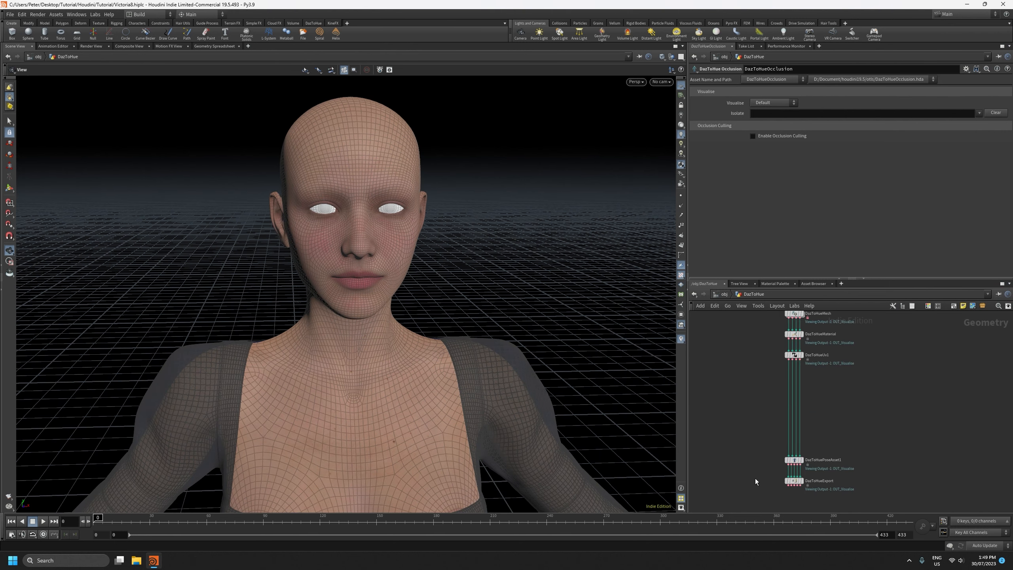
scroll(793, 463, up, 5)
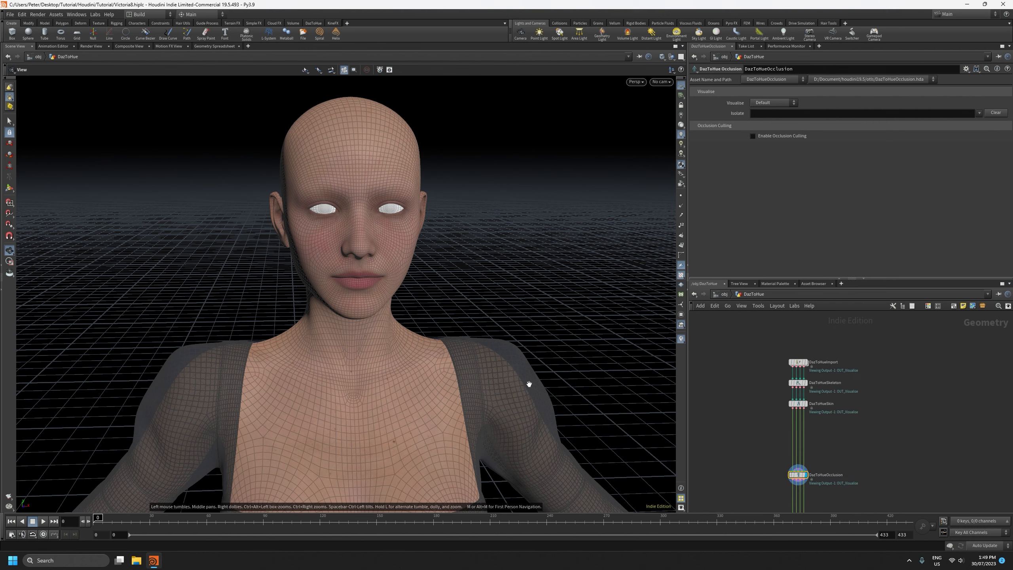
mouse_move(477, 360)
mouse_down()
mouse_move(455, 355)
mouse_move(465, 359)
mouse_up()
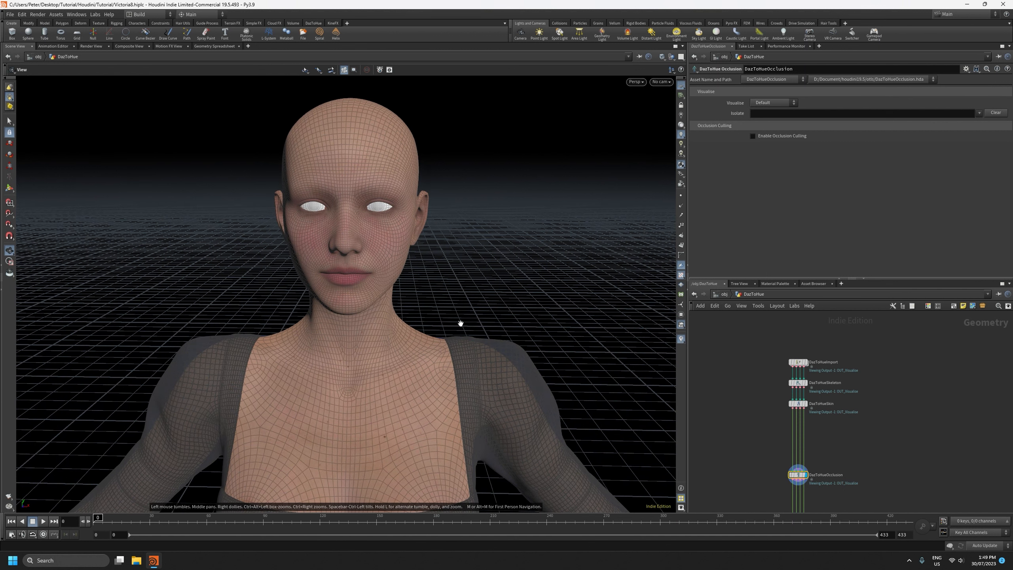
drag(461, 324, 469, 328)
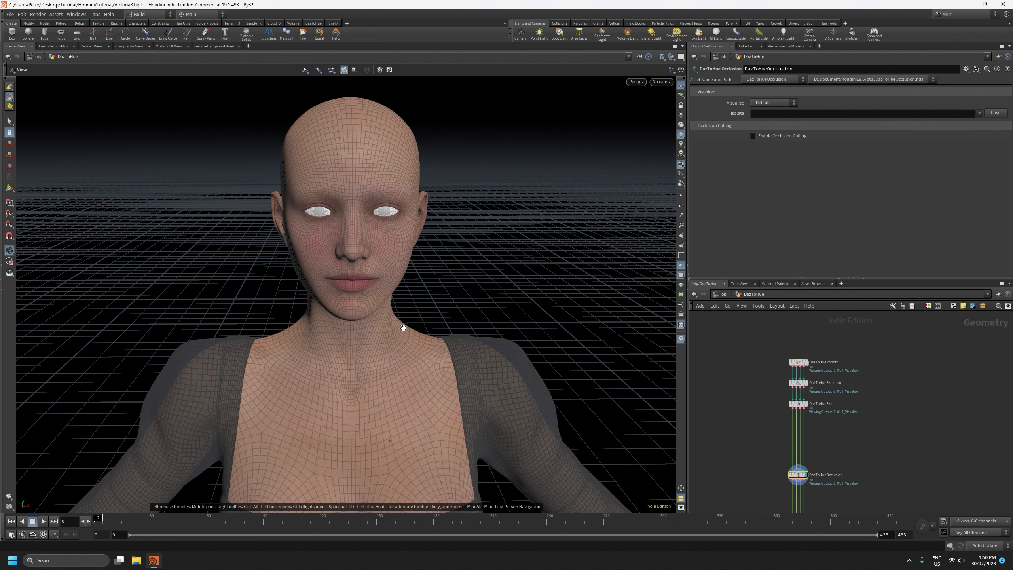
scroll(403, 327, up, 3)
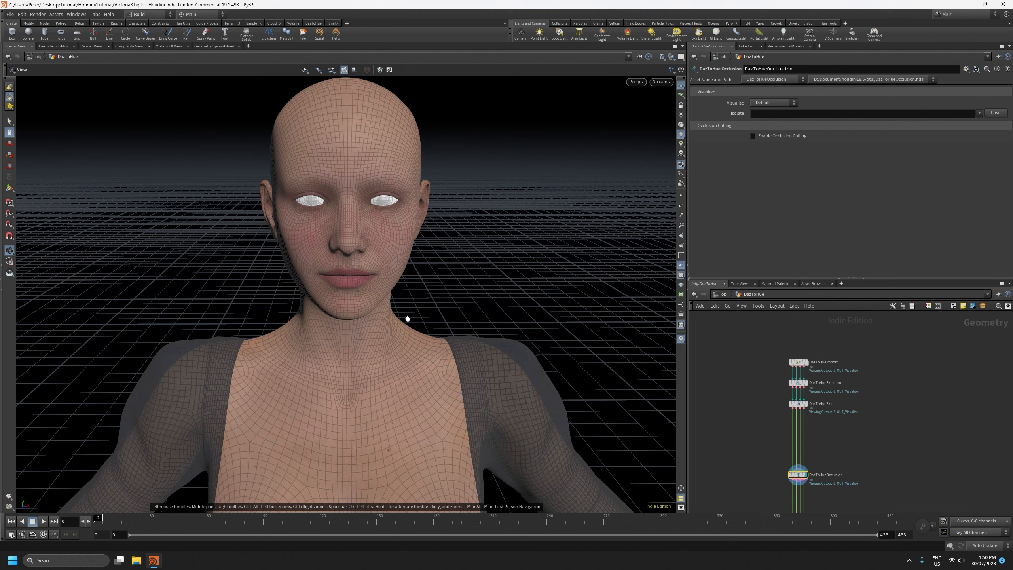
middle_drag(442, 293, 455, 329)
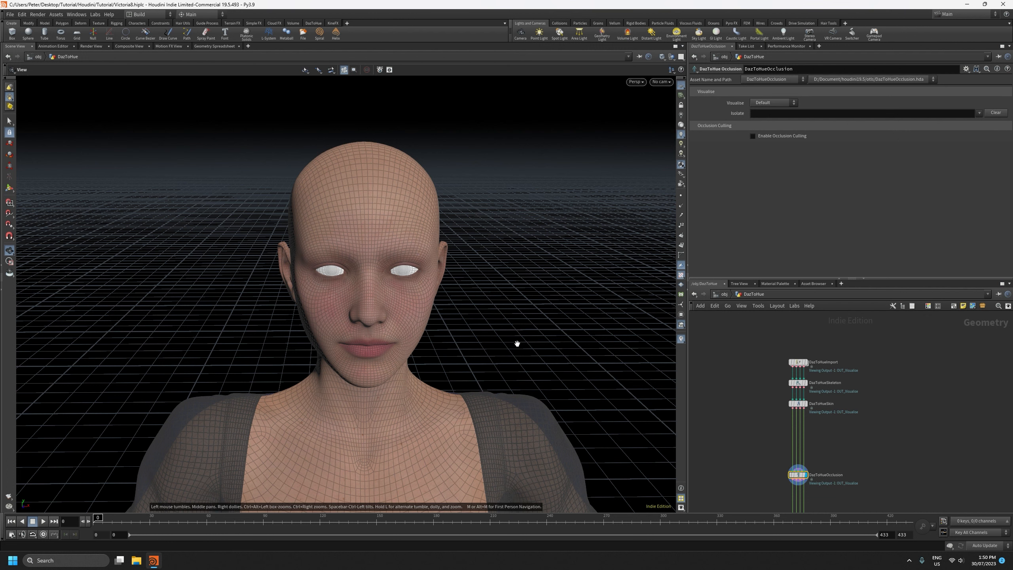
scroll(751, 422, up, 4)
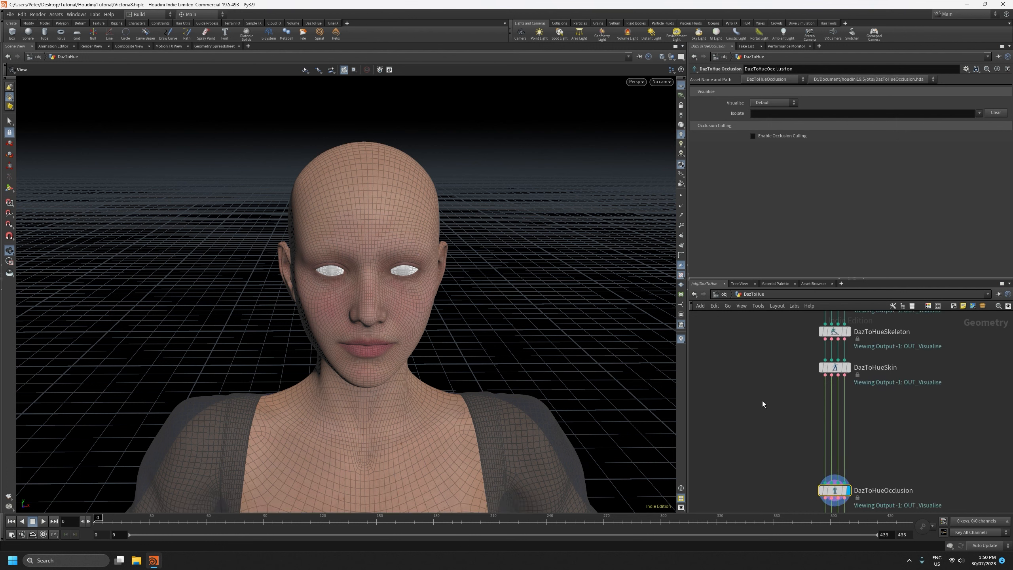
key(Tab)
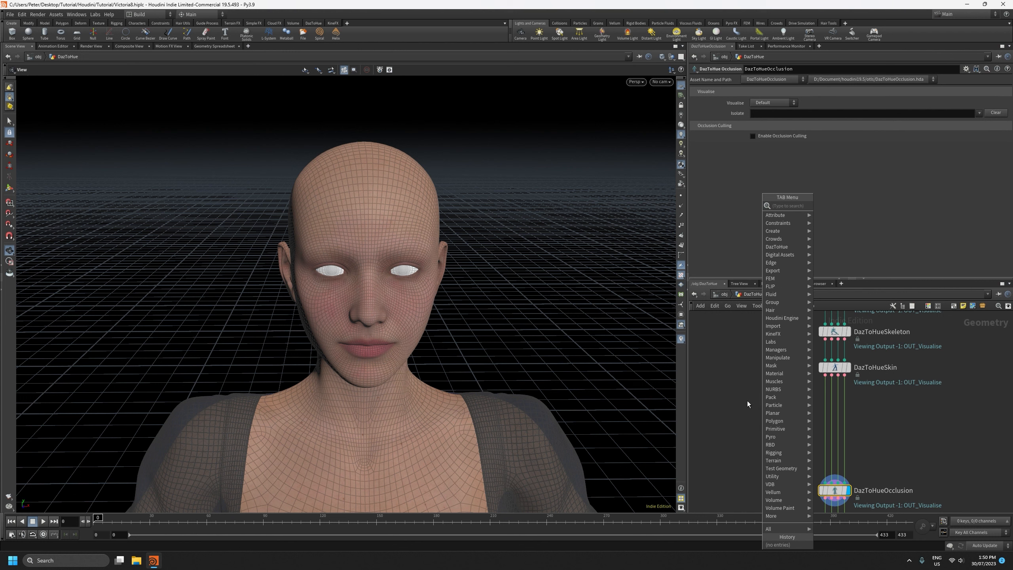
text(split)
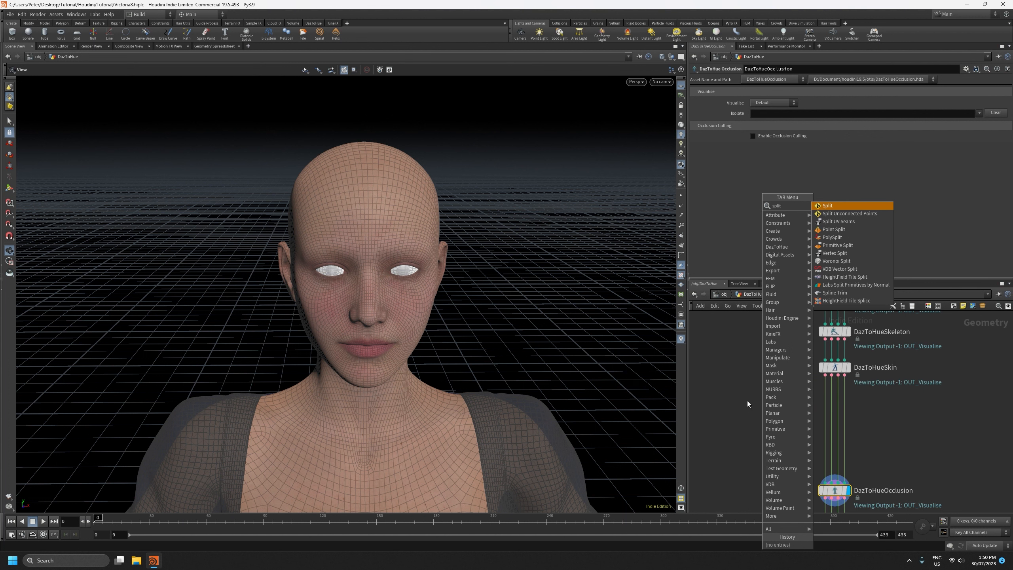
key(Return)
click(773, 407)
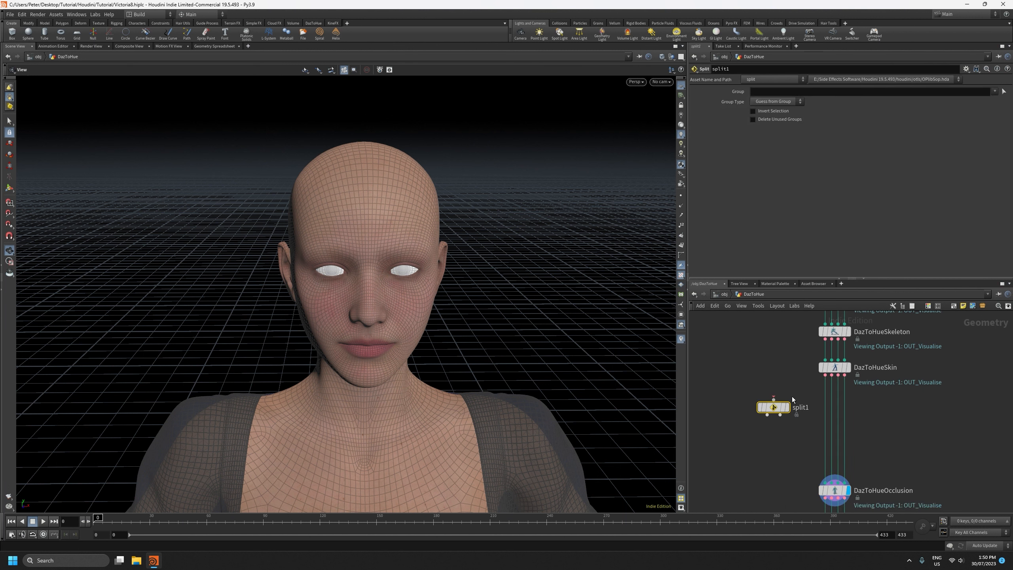
click(825, 375)
click(774, 398)
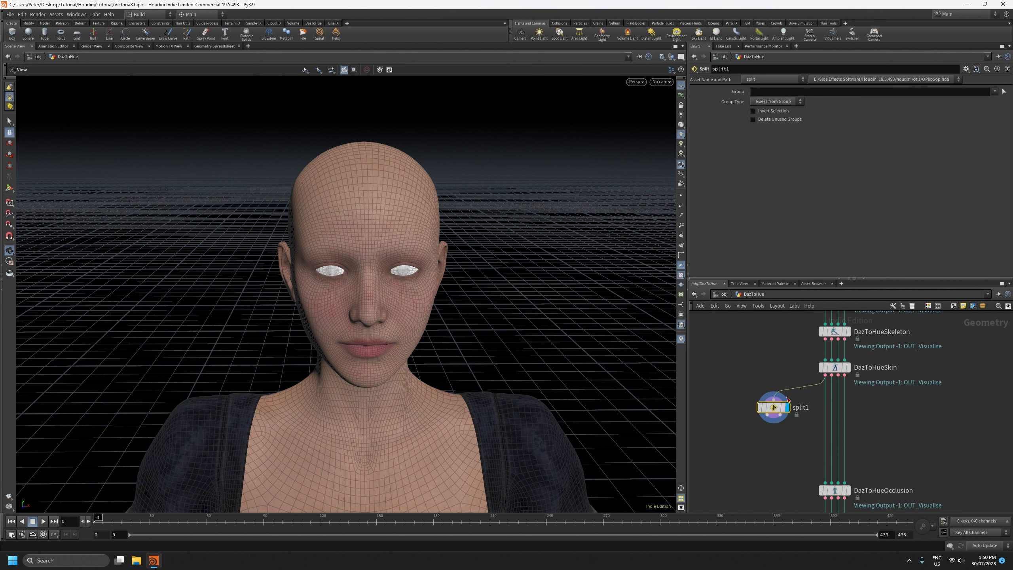
click(994, 91)
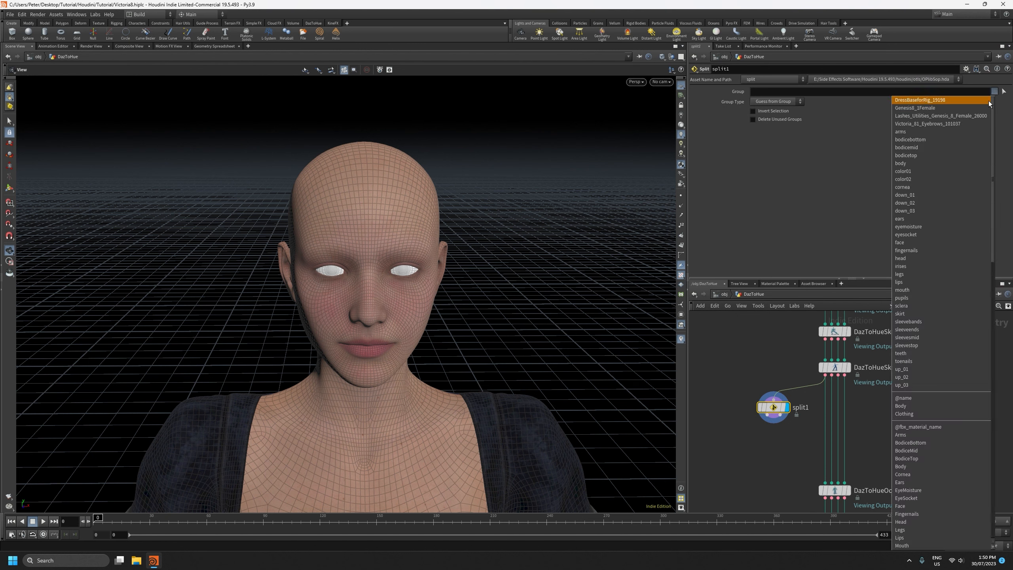
click(951, 406)
- Add an Attribute Paint node for the mask attribute below the Split node, connected to its first output
key(Tab)
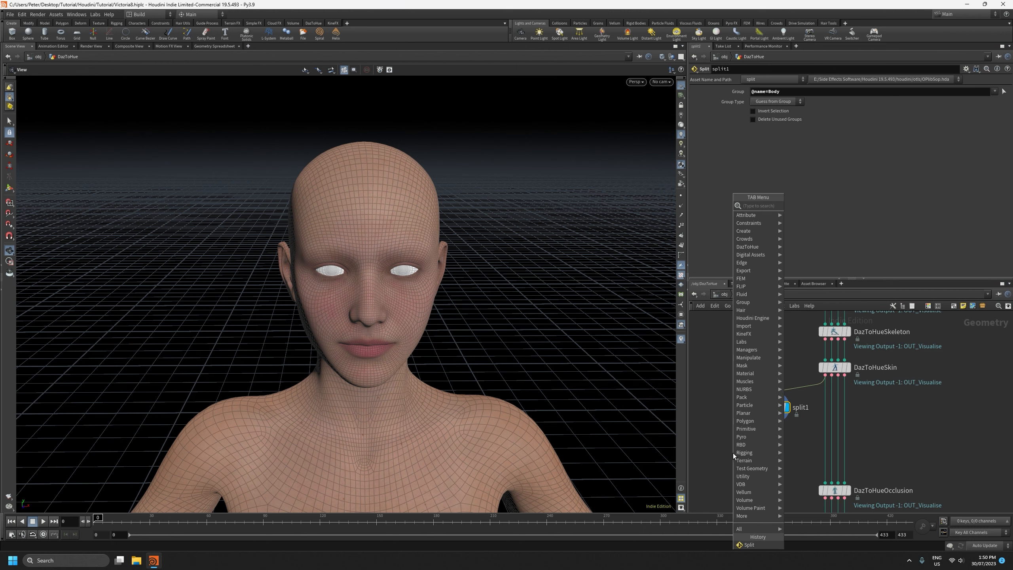
text(pain)
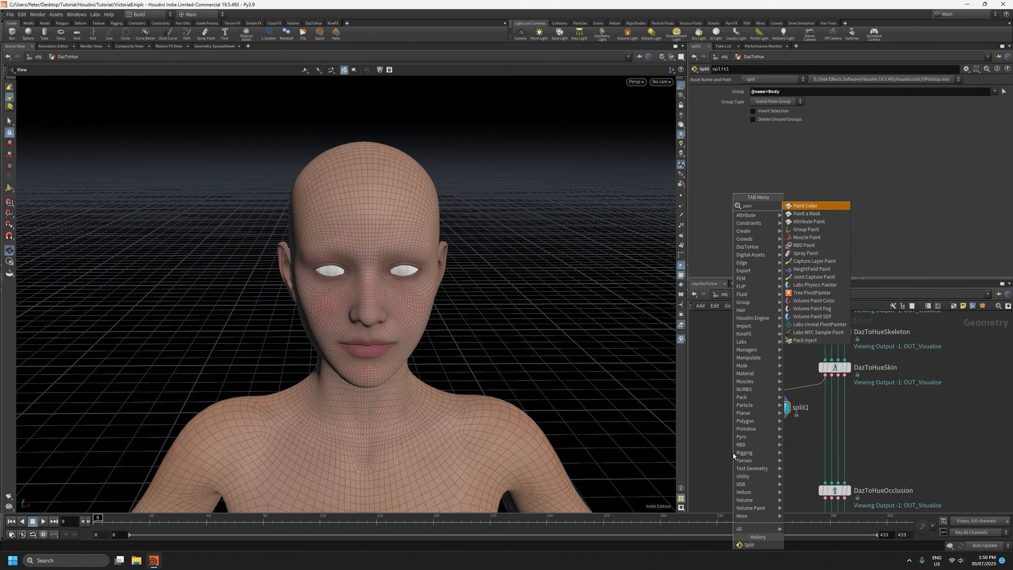
key(Down)
key(Return)
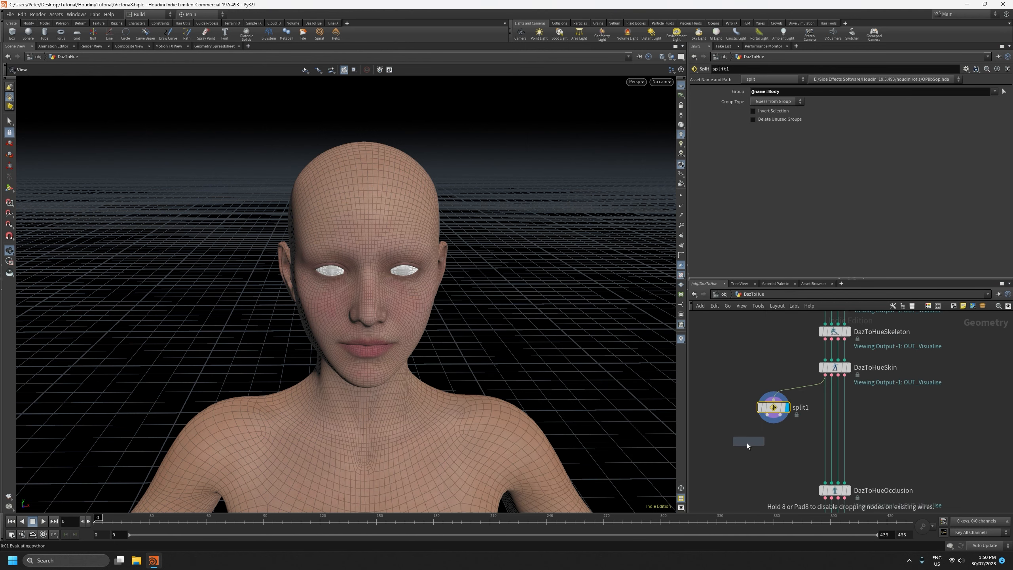
click(743, 445)
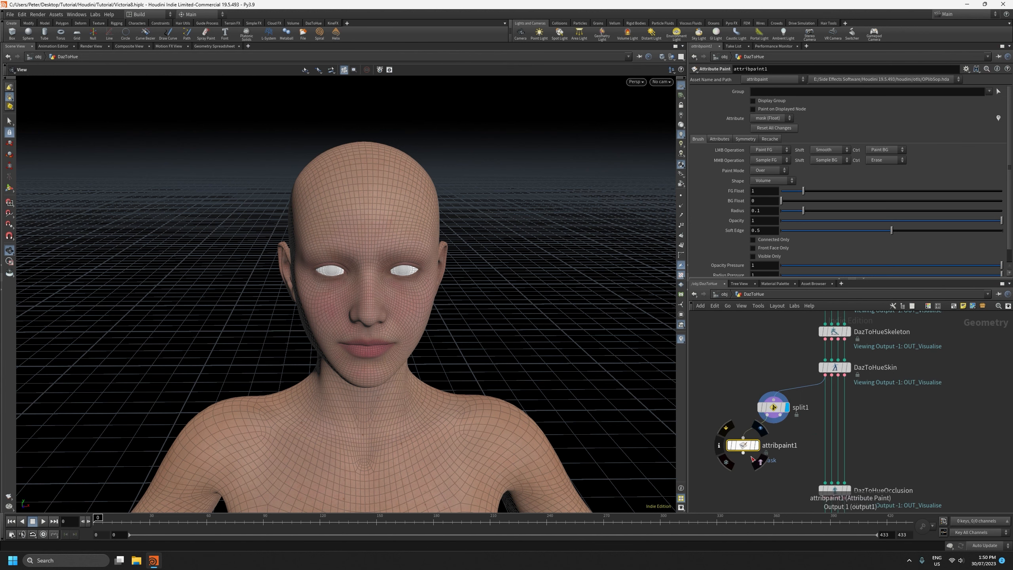
key(Tab)
text(me)
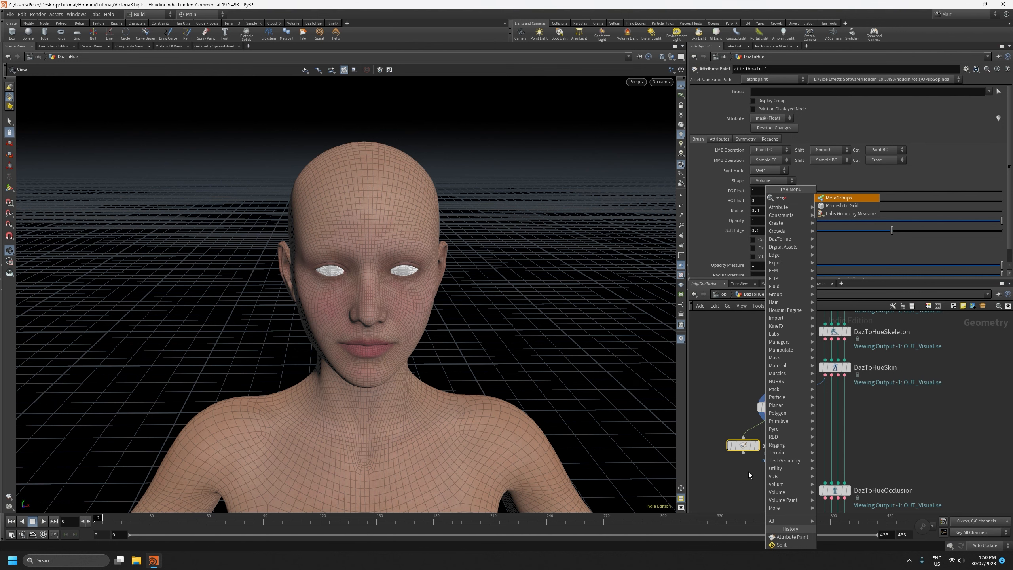
key(Escape)
- Add a Merge node fed by the Attribute Paint node's output
key(Tab)
text(mer)
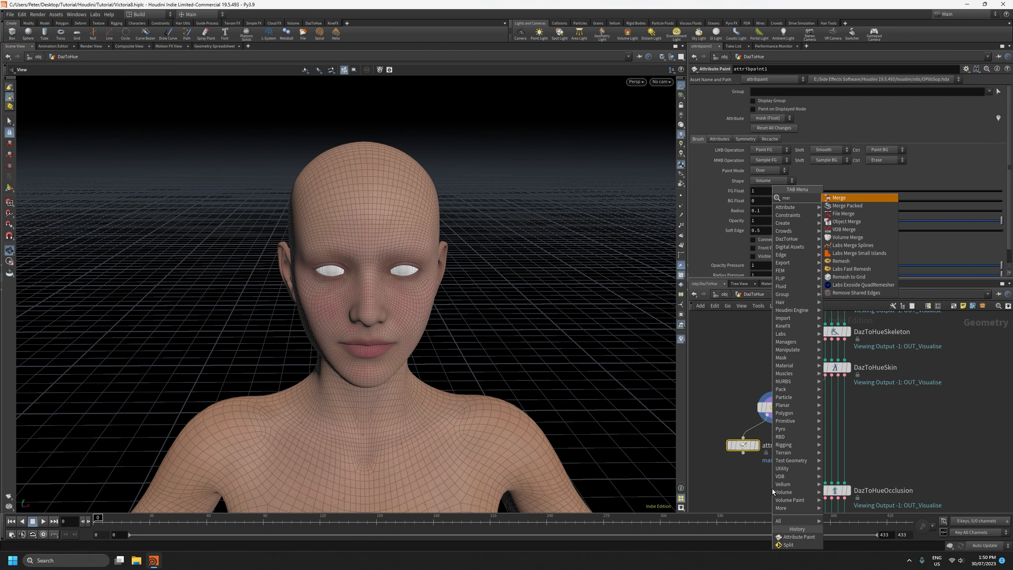
text(ge)
key(Return)
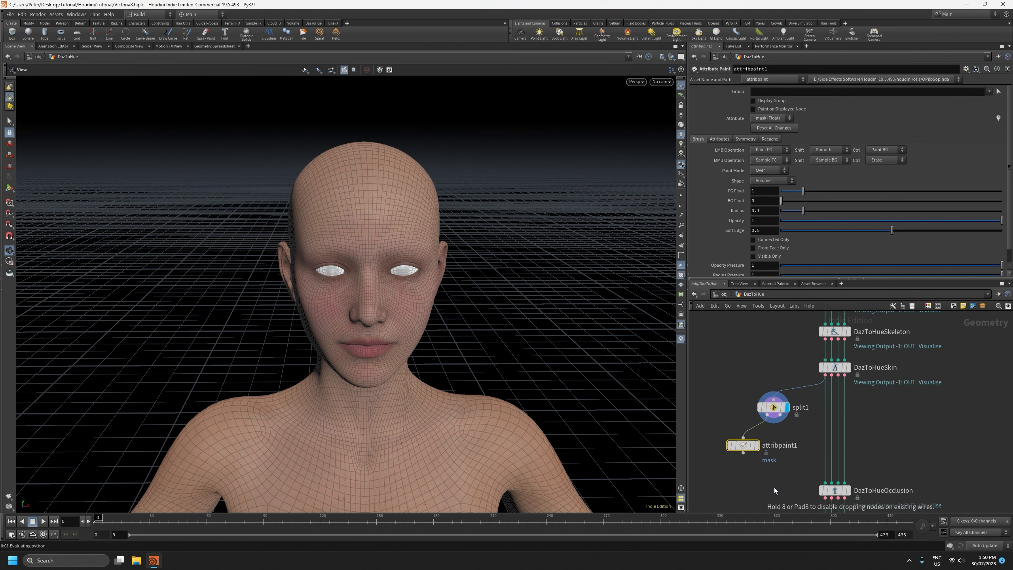
click(773, 488)
- Space out the new nodes, connect the Split node's second output to the Merge node and display the merged result
drag(742, 447, 728, 440)
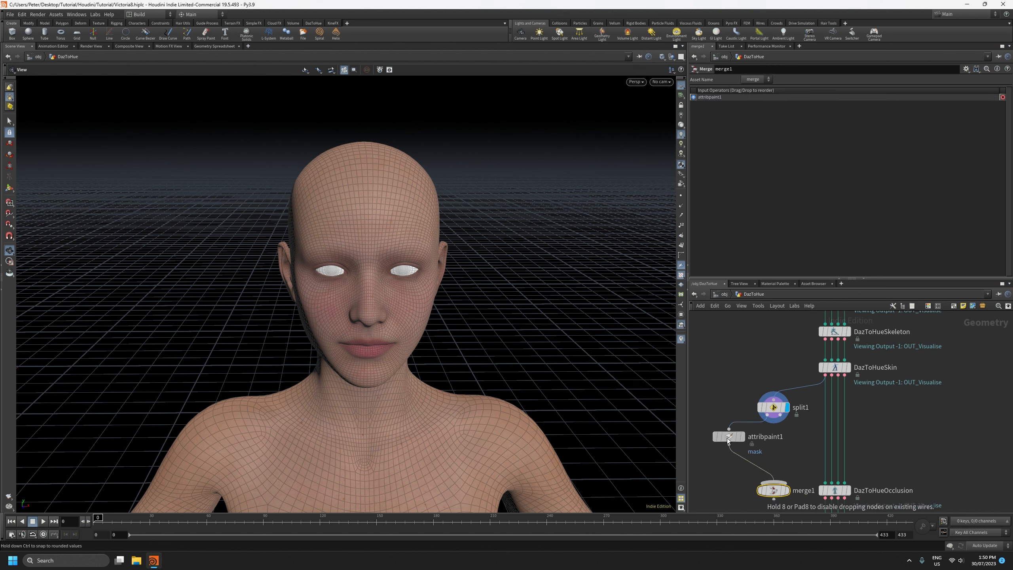
drag(773, 407, 773, 397)
drag(773, 490, 777, 472)
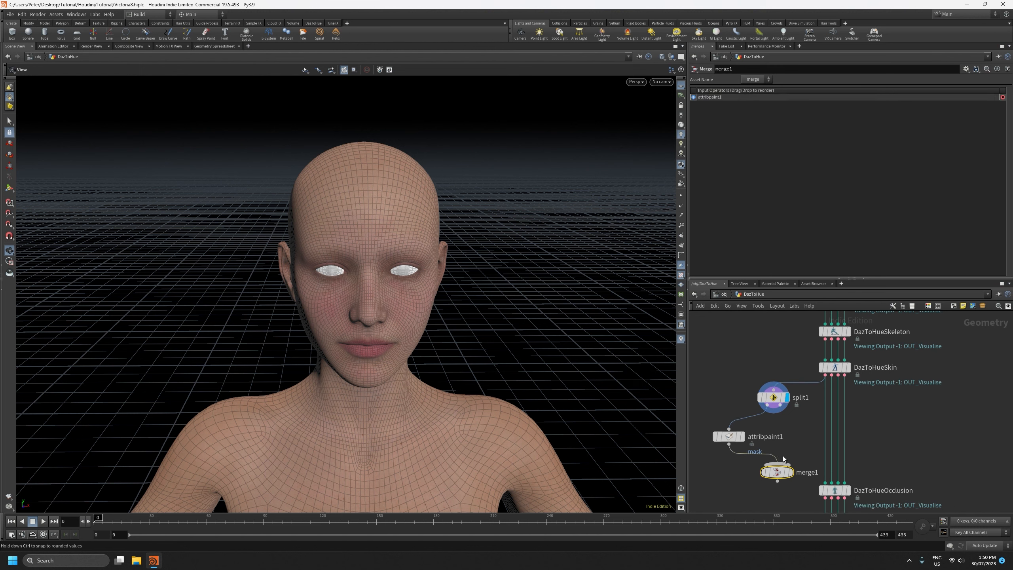
drag(780, 405, 778, 464)
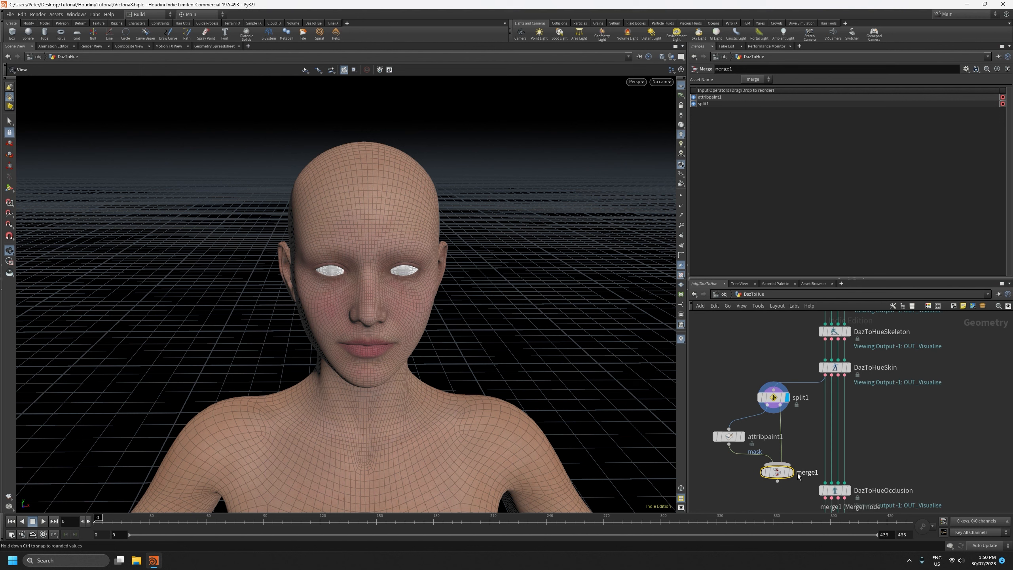
click(791, 473)
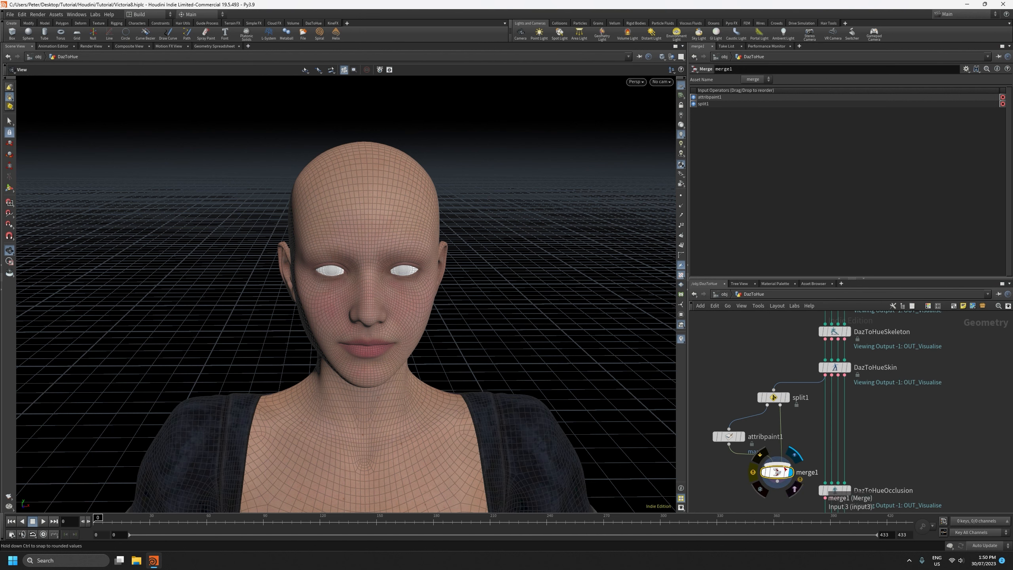
drag(728, 436, 722, 431)
- Select the Split node and inspect the merged body and dress around the head and shoulders
click(773, 397)
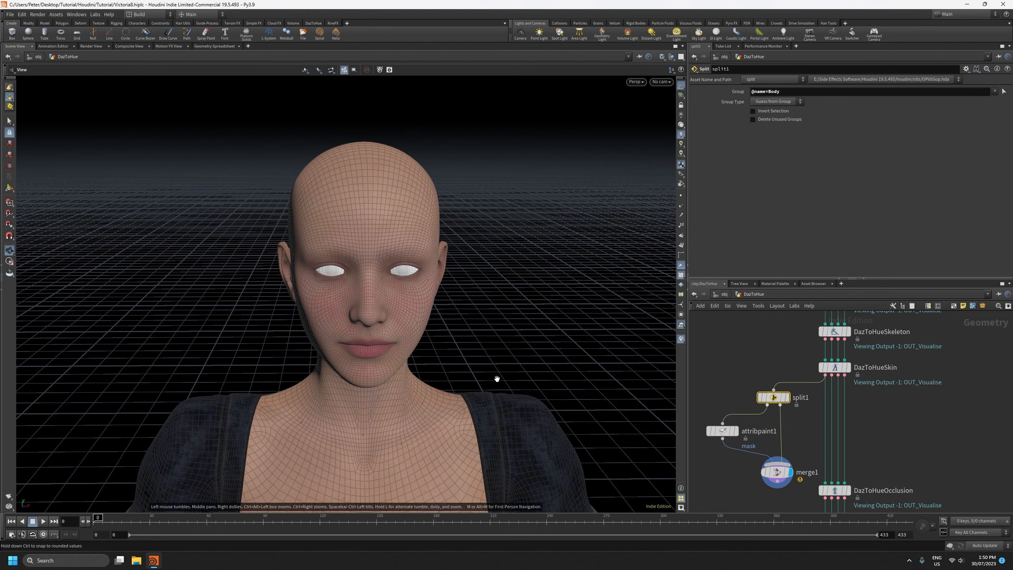
scroll(390, 403, up, 2)
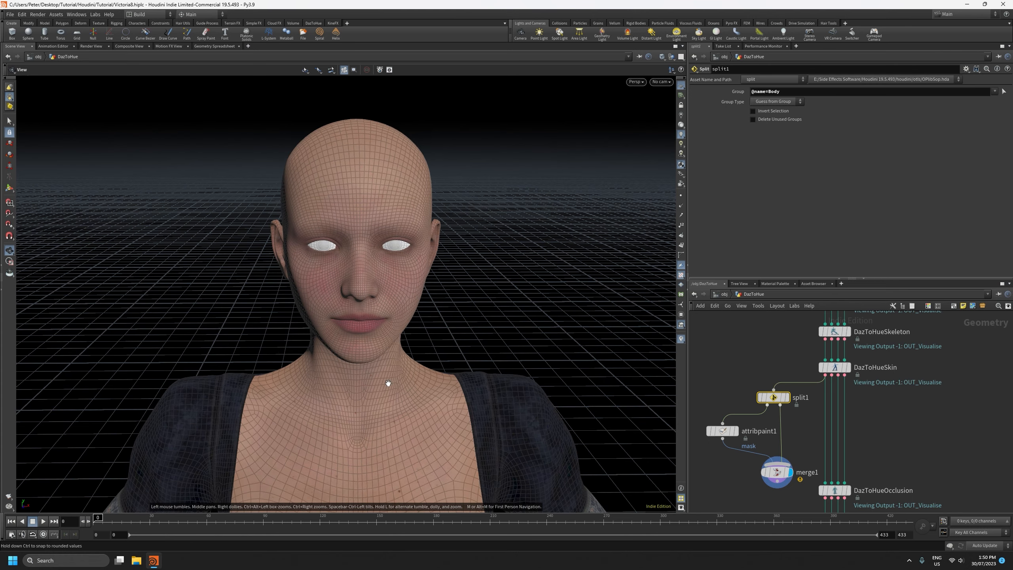
scroll(389, 371, up, 2)
scroll(387, 337, up, 2)
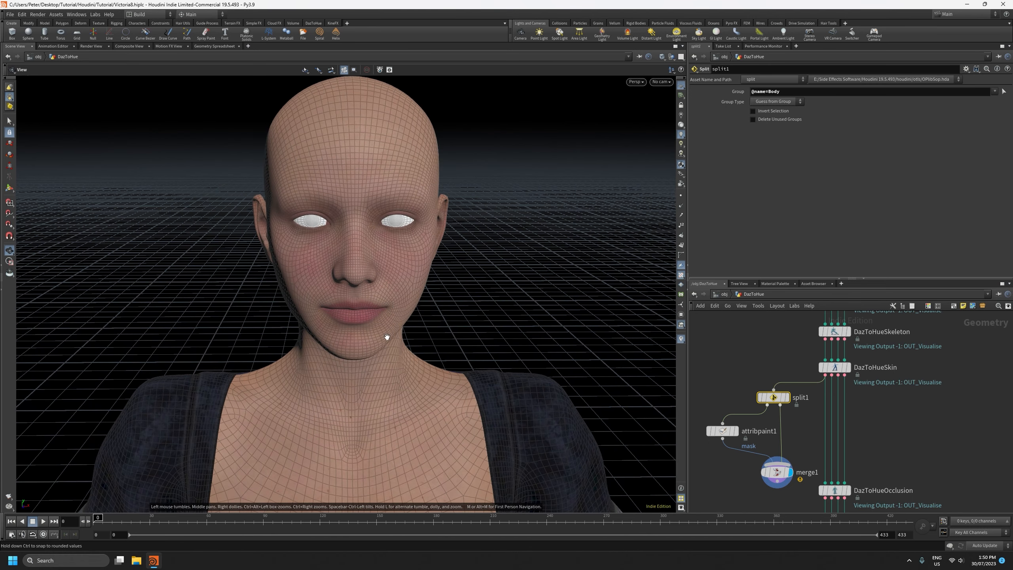
drag(373, 288, 401, 353)
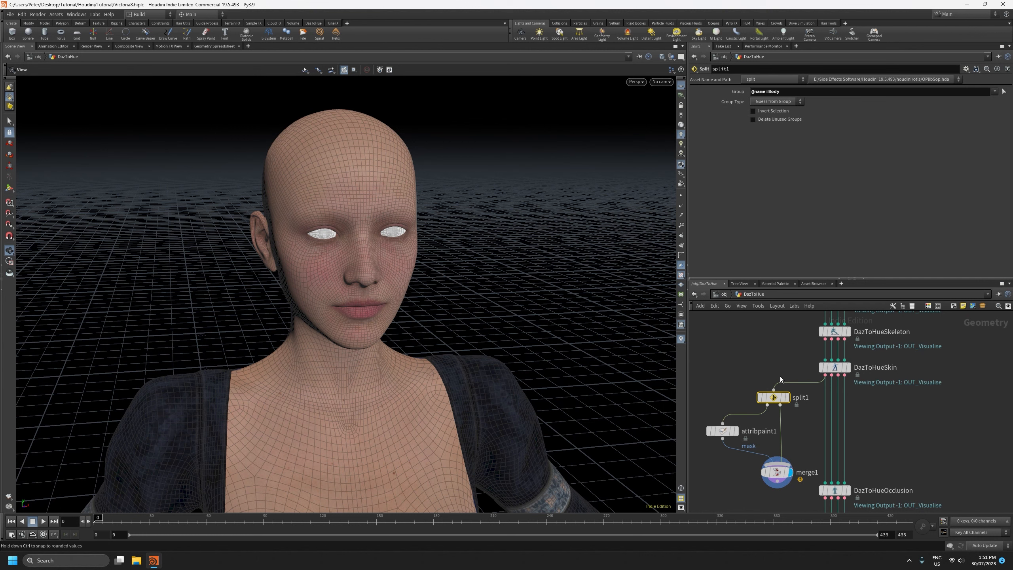
mouse_move(788, 397)
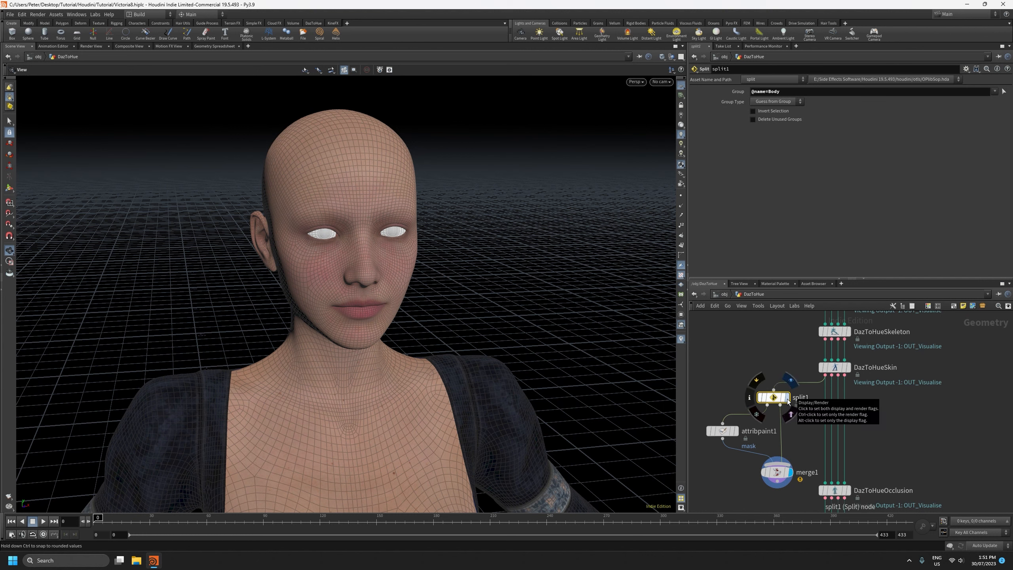
- Display the Split node's body and enable selecting groups or connected geometry, using 3D Connected Geometry
key(r)
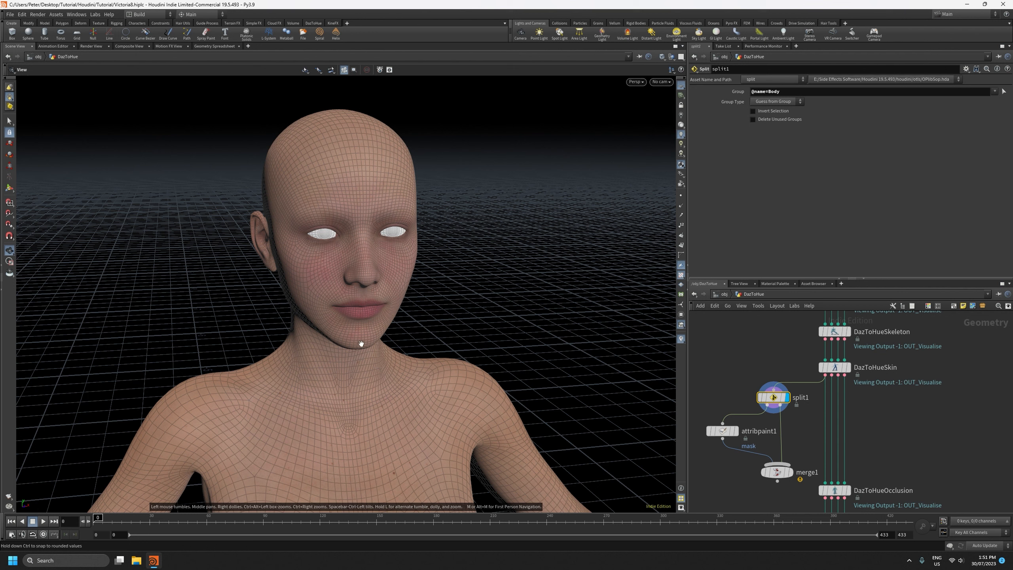
click(10, 121)
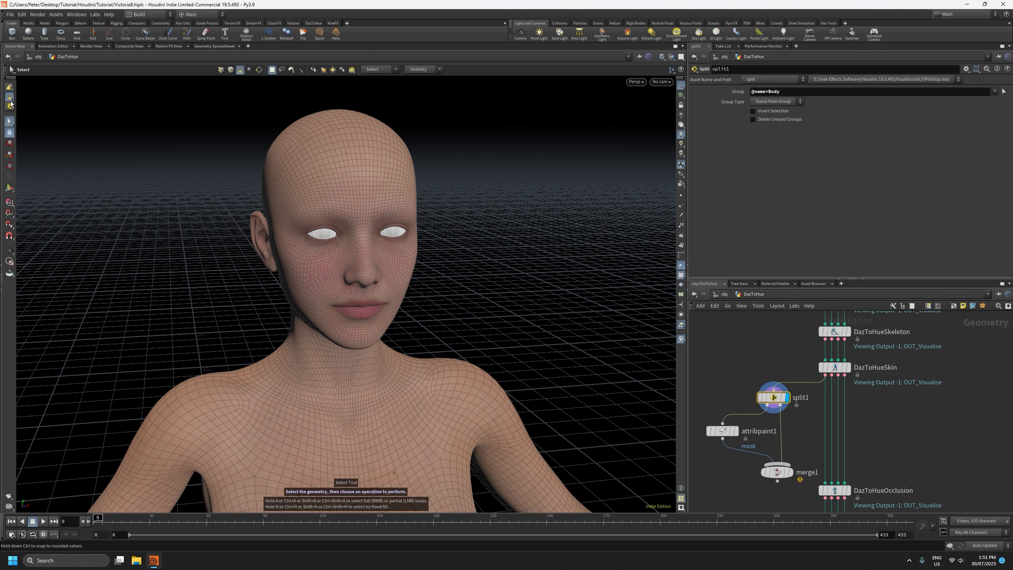
click(10, 99)
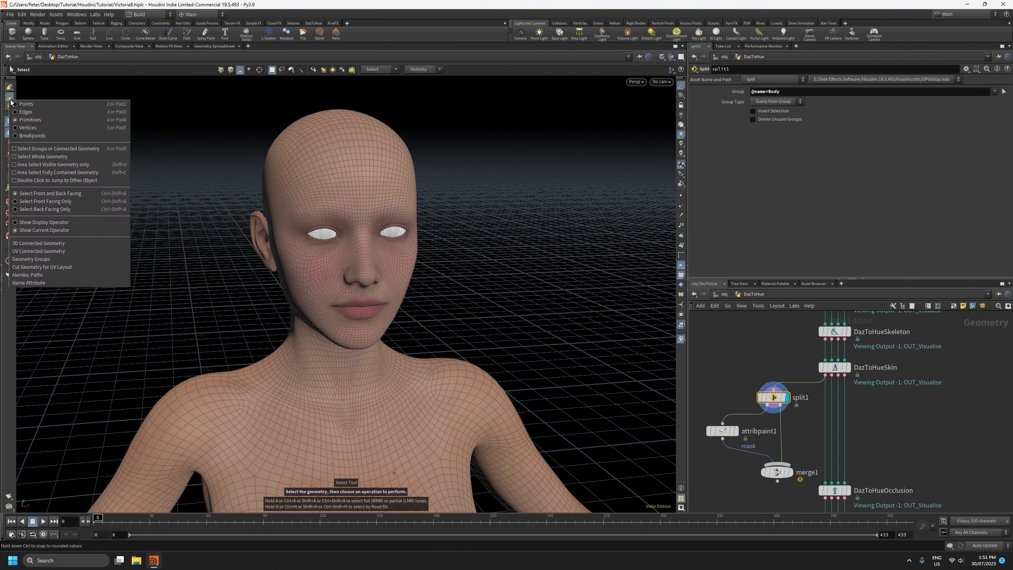
click(42, 149)
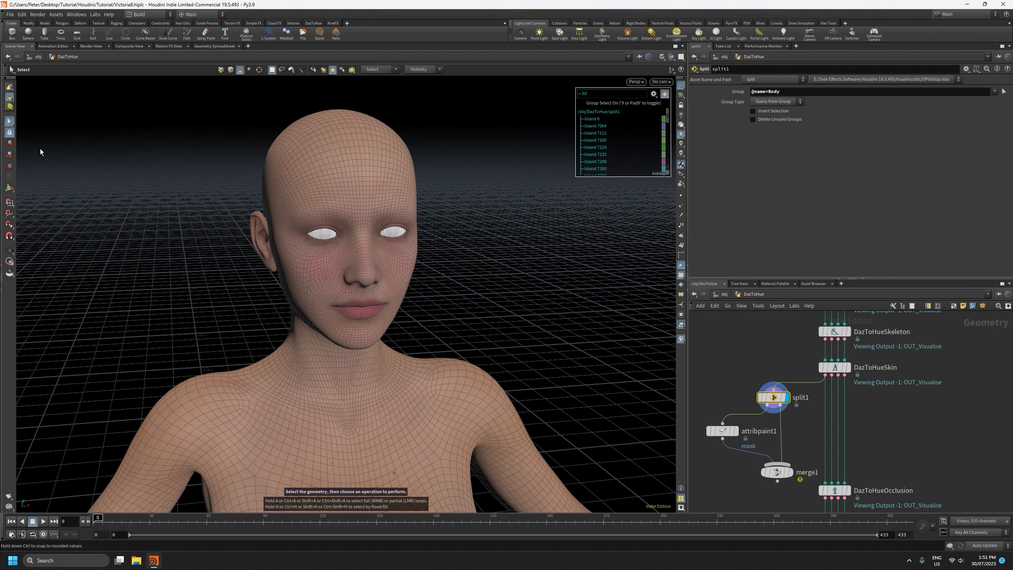
click(10, 101)
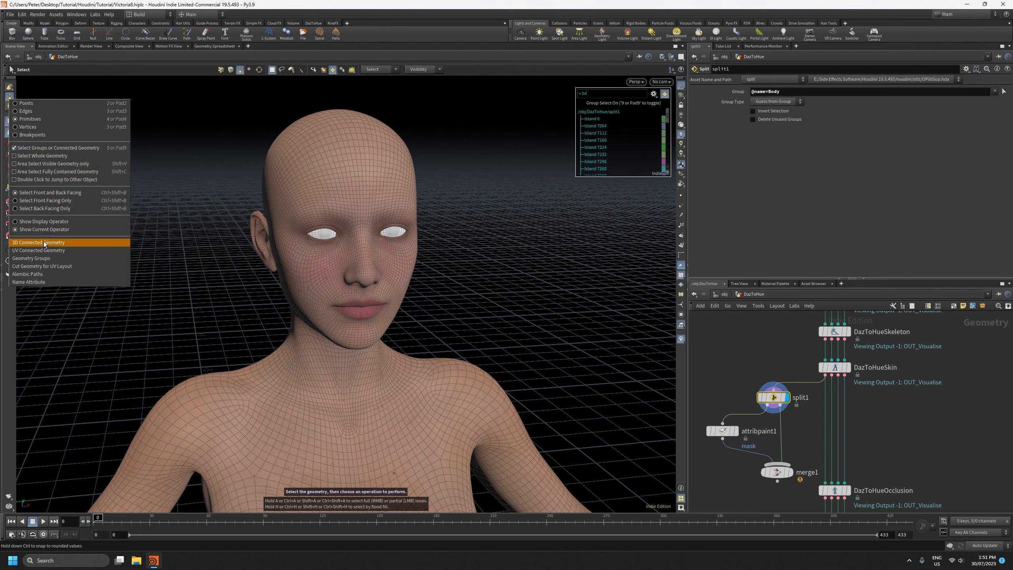
click(28, 243)
- Examine the connected-geometry islands of the split body from the front, back and side
click(284, 174)
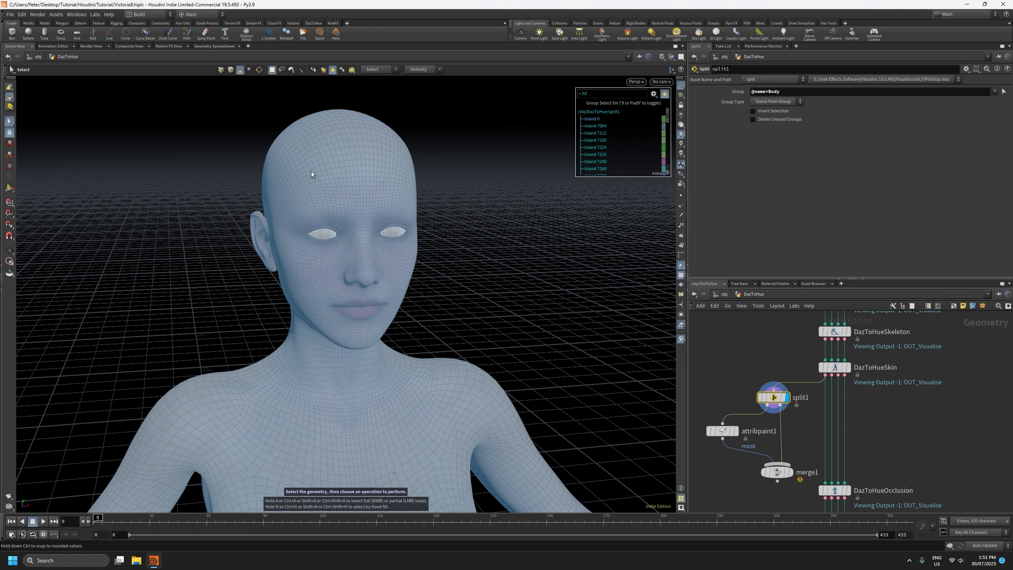
click(468, 199)
click(381, 178)
alt+drag(381, 176, 429, 227)
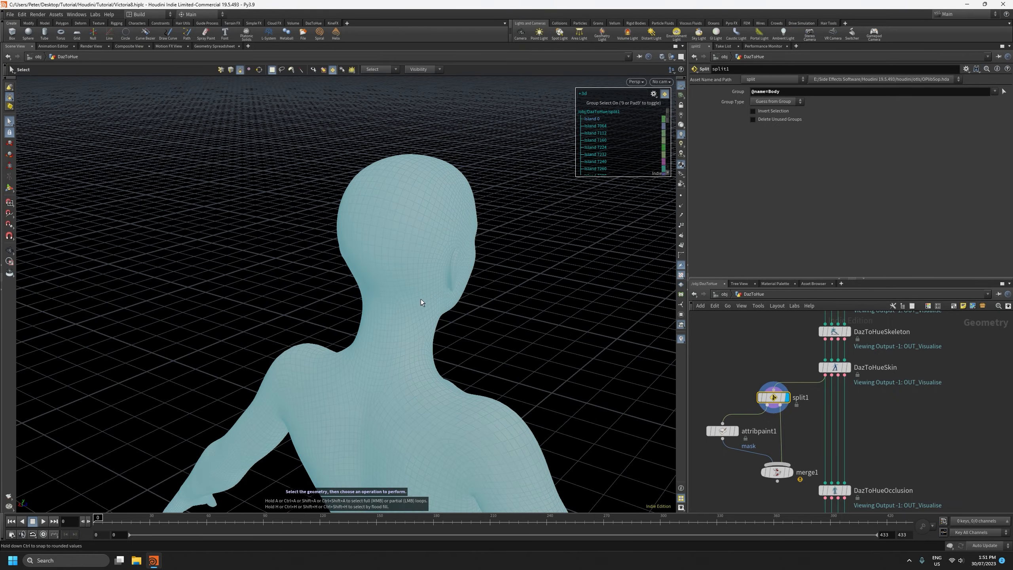
drag(434, 279, 228, 274)
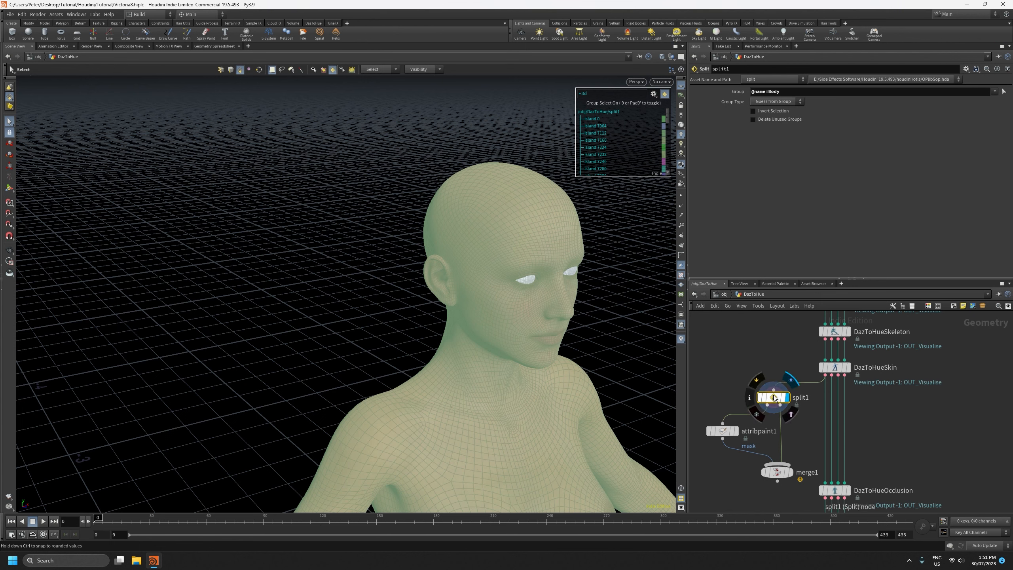
- Display the Merge node and compare the body and dress islands around the head and shoulders from behind
click(777, 473)
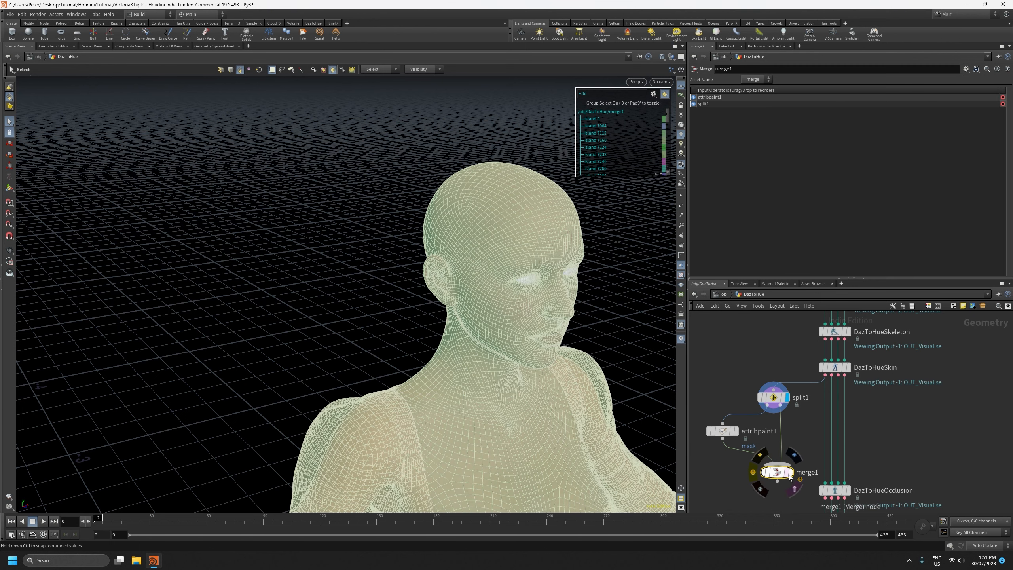
click(790, 473)
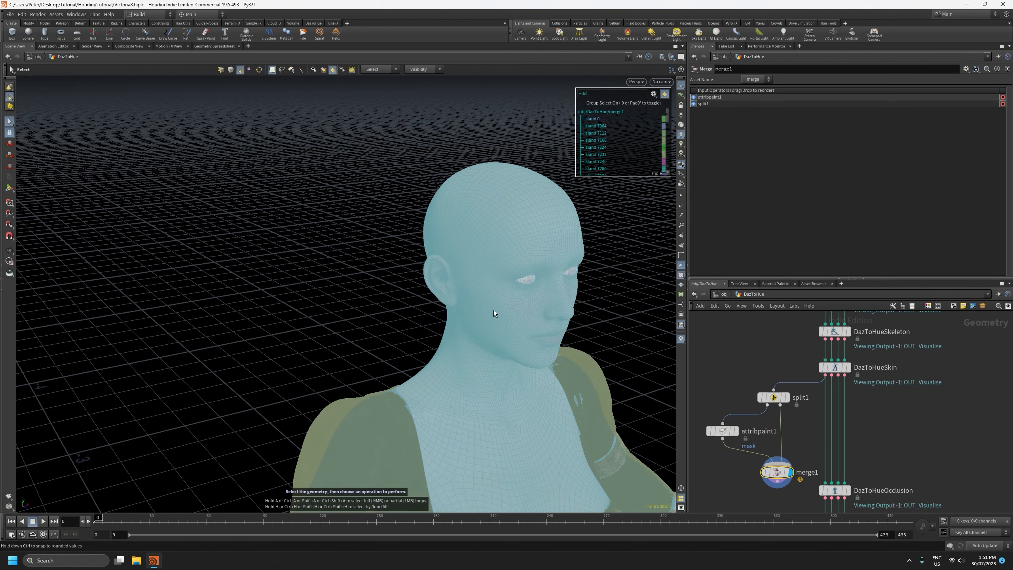
drag(493, 311, 619, 305)
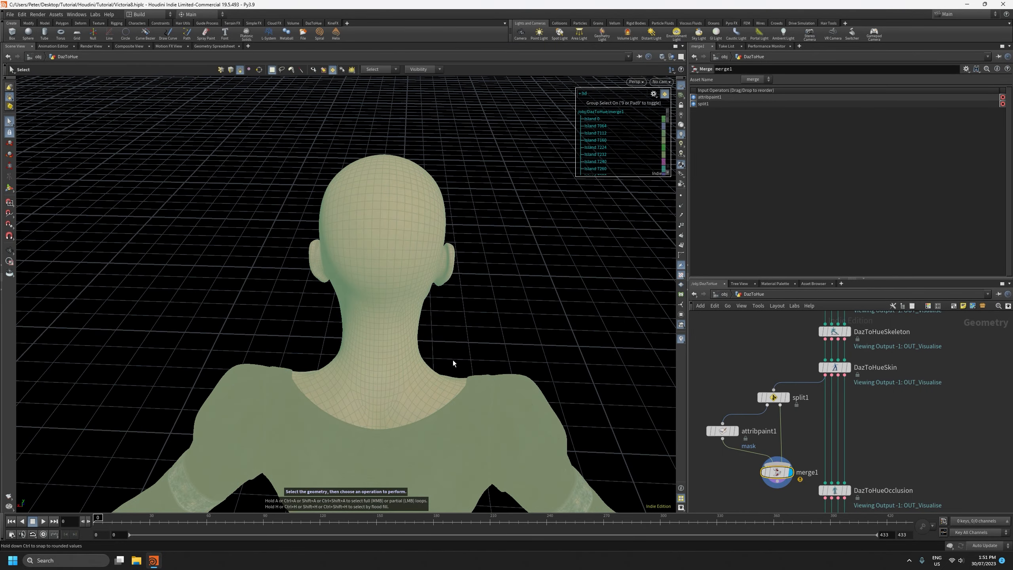
- Display the Split node again and replace its group with skirt
click(786, 398)
click(774, 399)
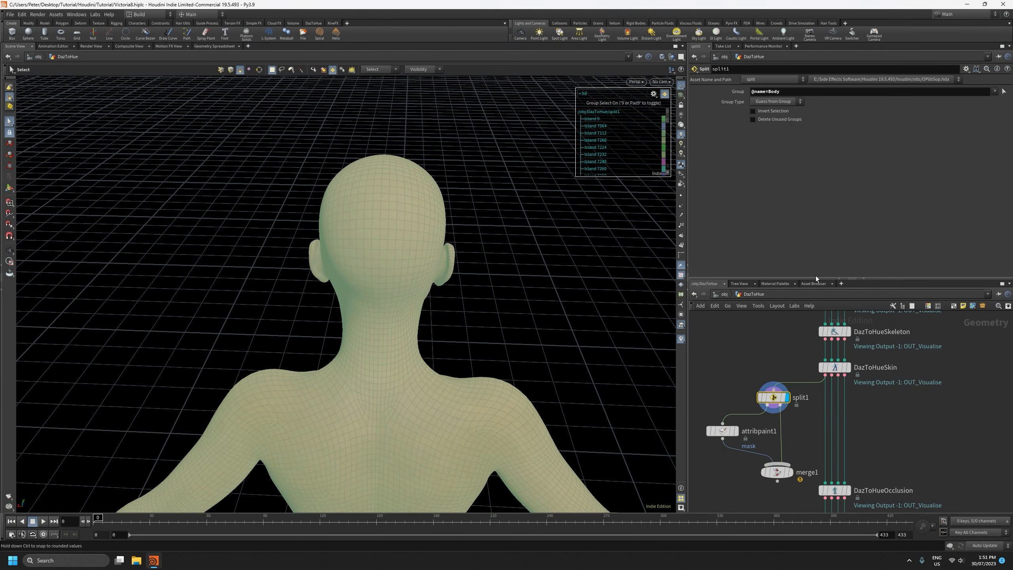
triple_click(790, 94)
key(BackSpace)
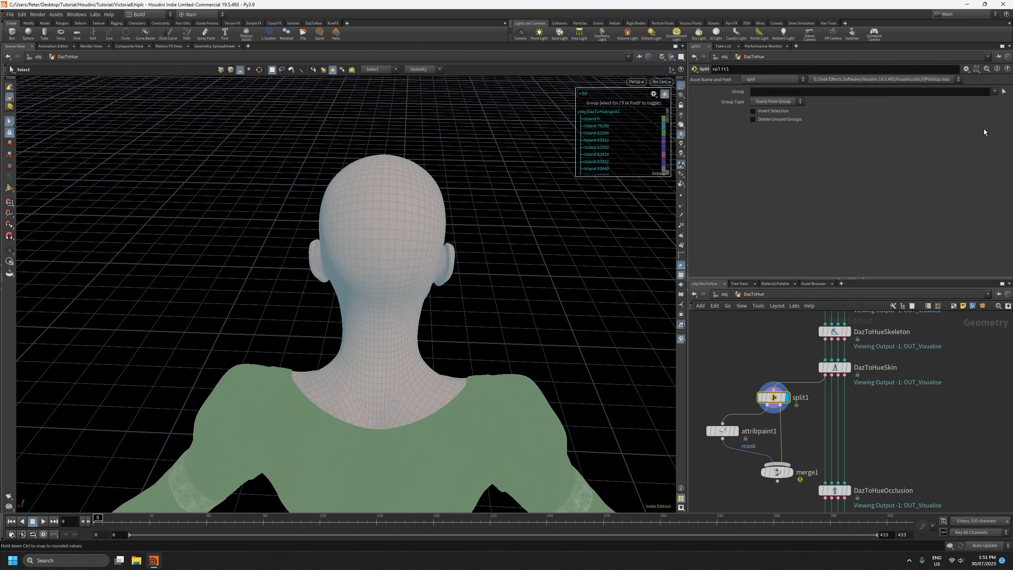
click(994, 91)
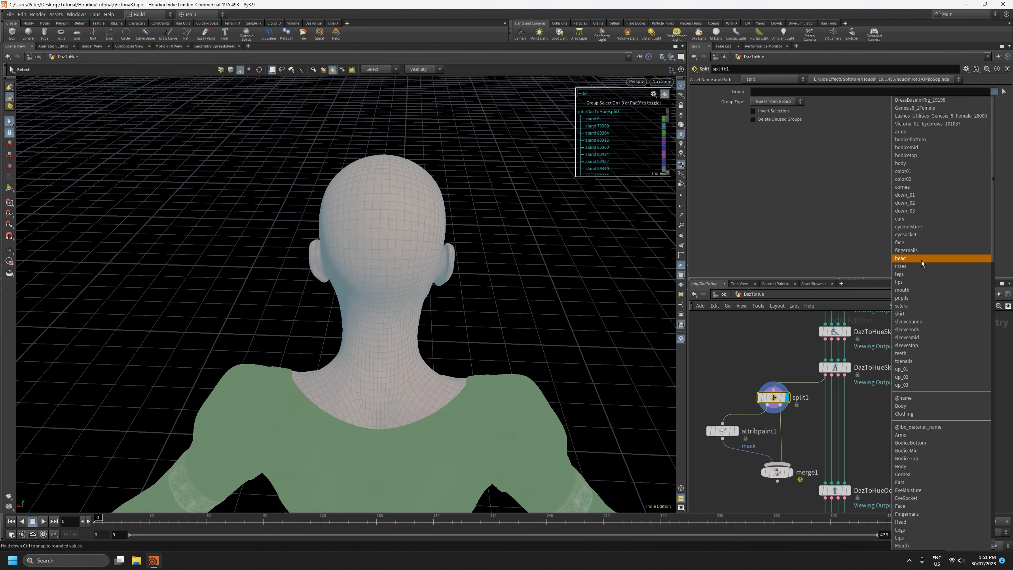
click(916, 314)
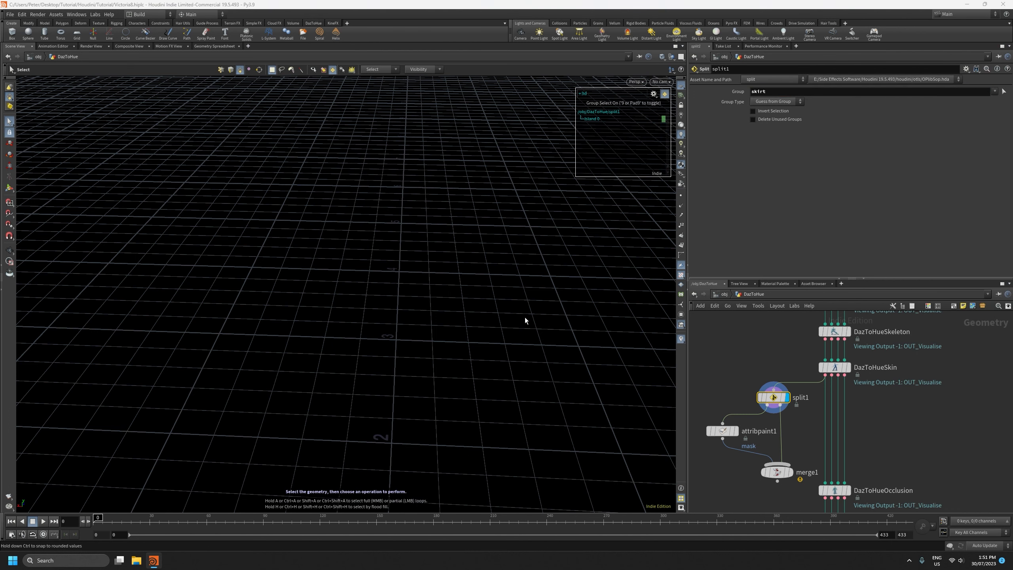
- Examine the isolated skirt and toggle the Split node's bypass on and off to compare it with the full dress
alt+right_drag(421, 343, 448, 463)
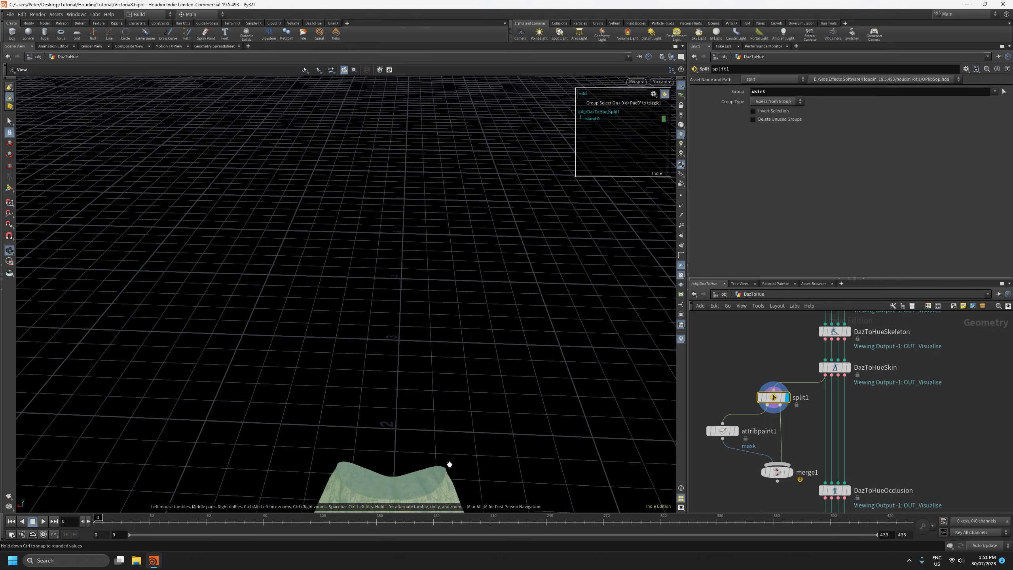
alt+middle_drag(448, 464, 417, 129)
alt+right_drag(418, 129, 497, 344)
alt+drag(498, 344, 482, 350)
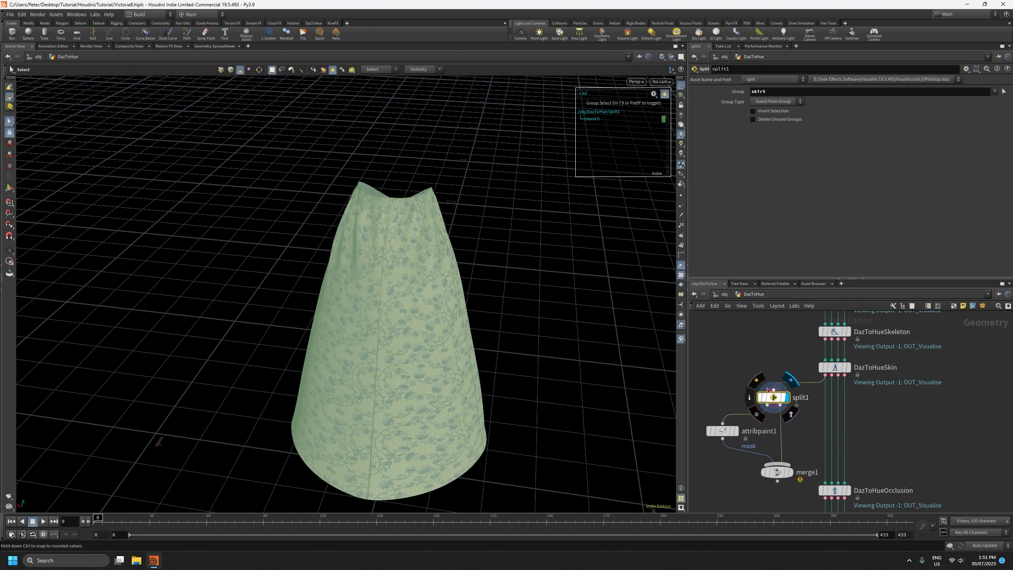
click(757, 381)
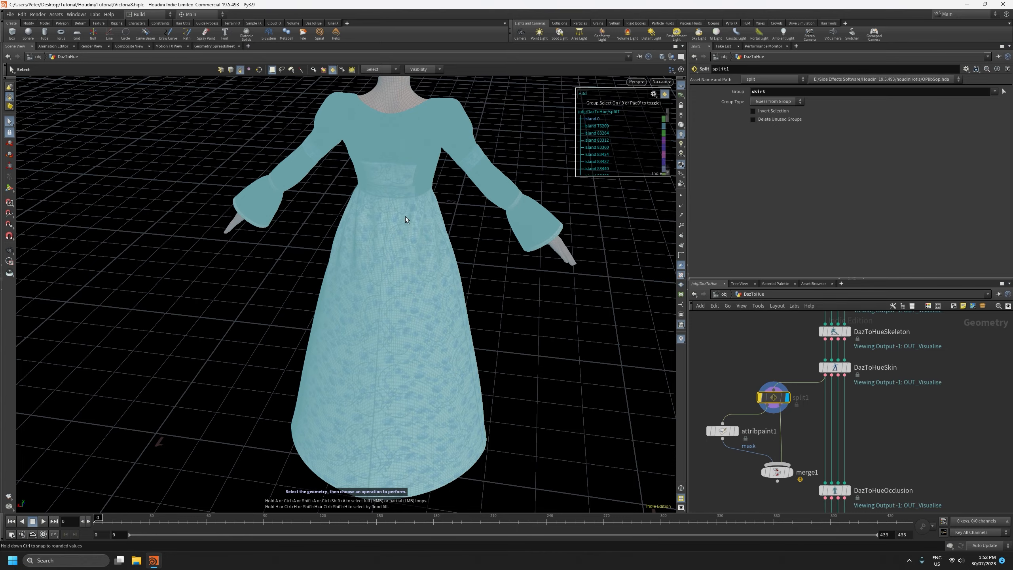
alt+drag(409, 335, 438, 252)
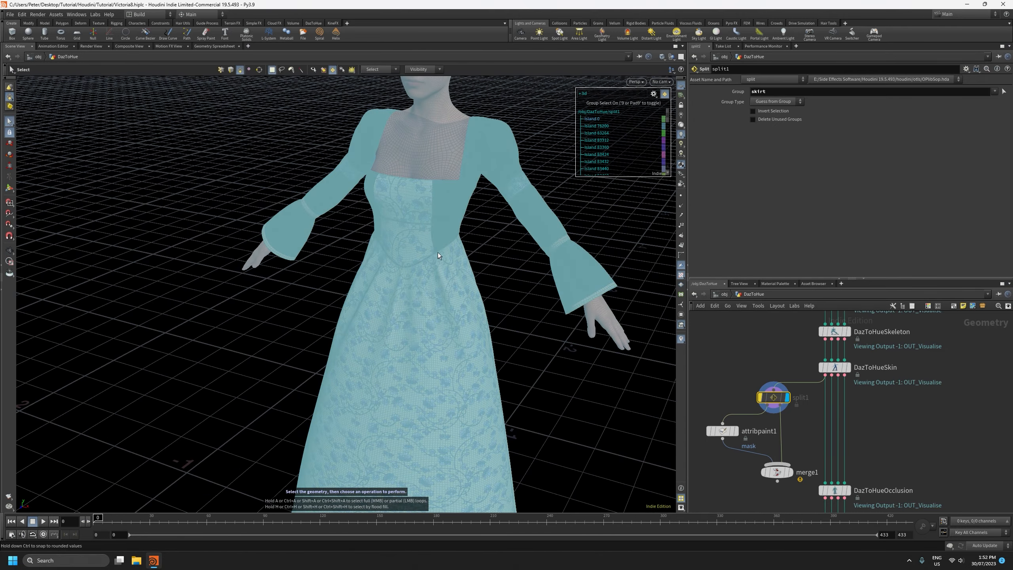
click(760, 398)
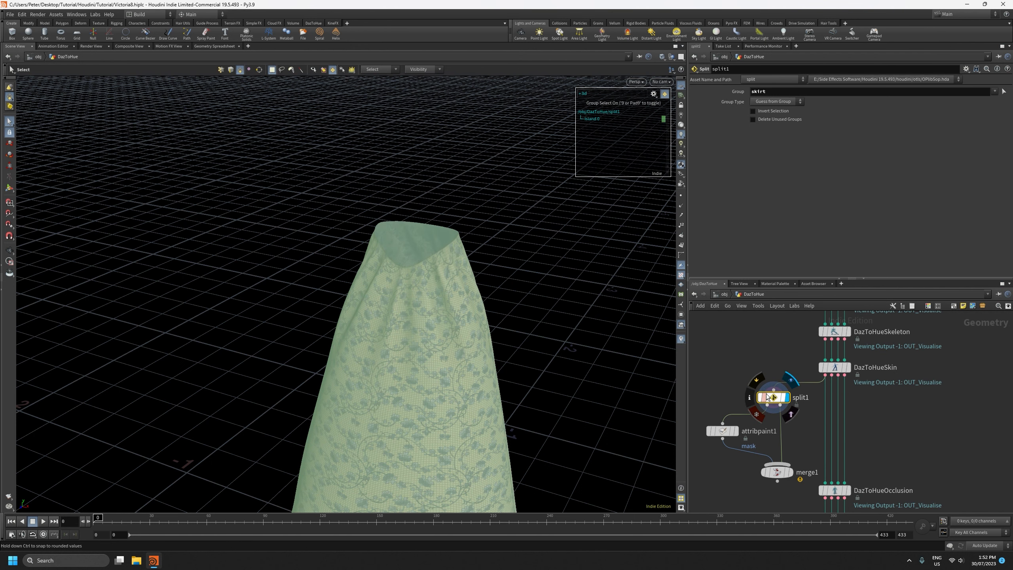
- Display the Merge node and examine the islands of the skirt, bodice and sleeves from the front
click(793, 472)
click(778, 473)
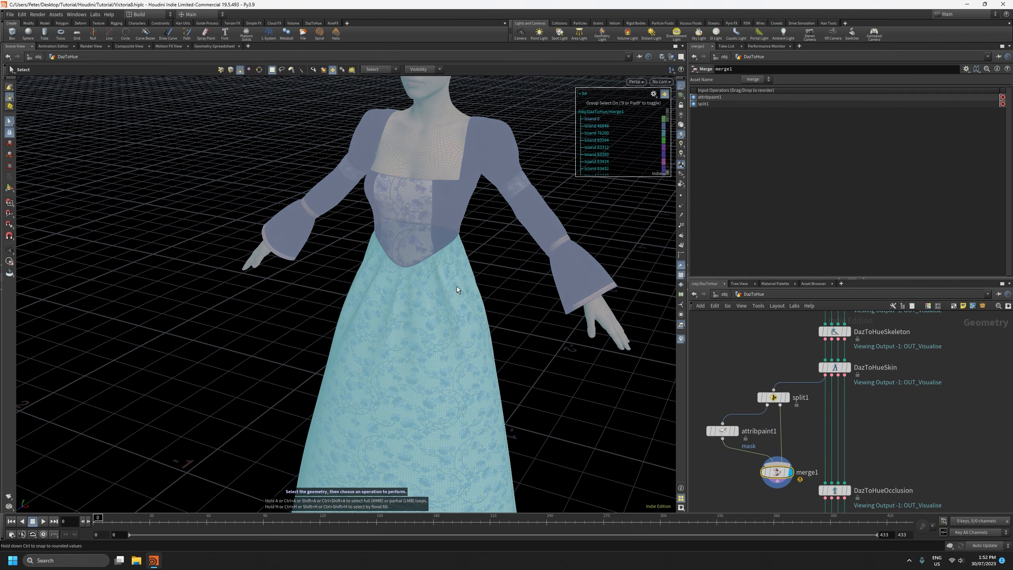
alt+drag(507, 276, 540, 268)
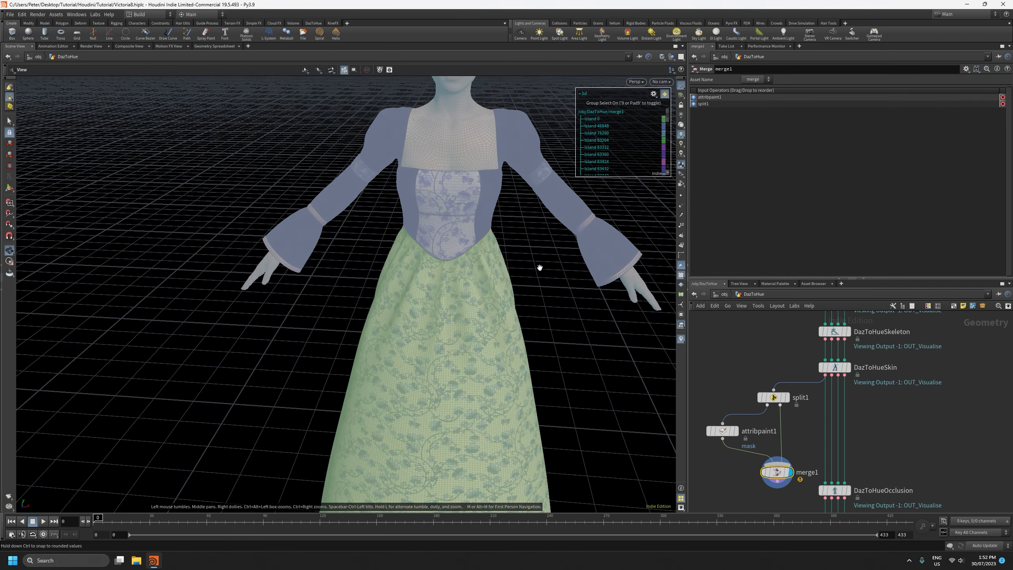
scroll(477, 362, down, 3)
scroll(463, 210, up, 8)
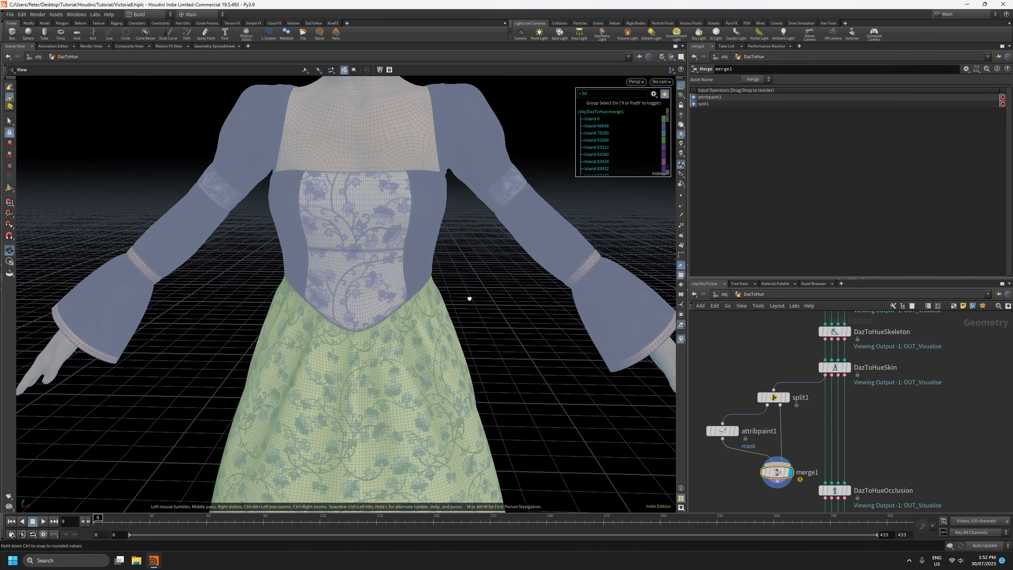
key(s)
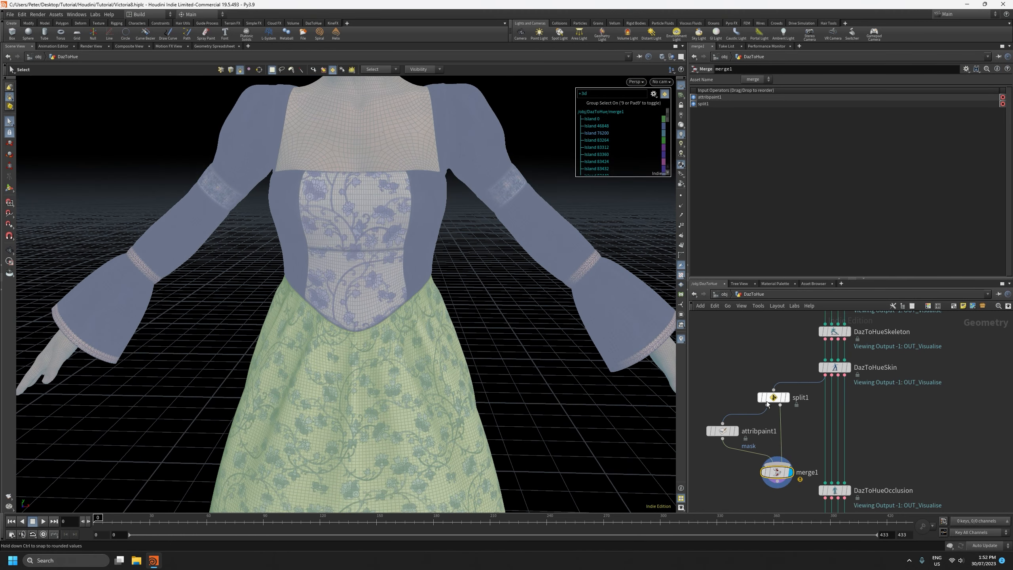
- Examine the boundary between the bodice and skirt islands up close along the pointed waistline
mouse_move(776, 472)
scroll(473, 253, up, 5)
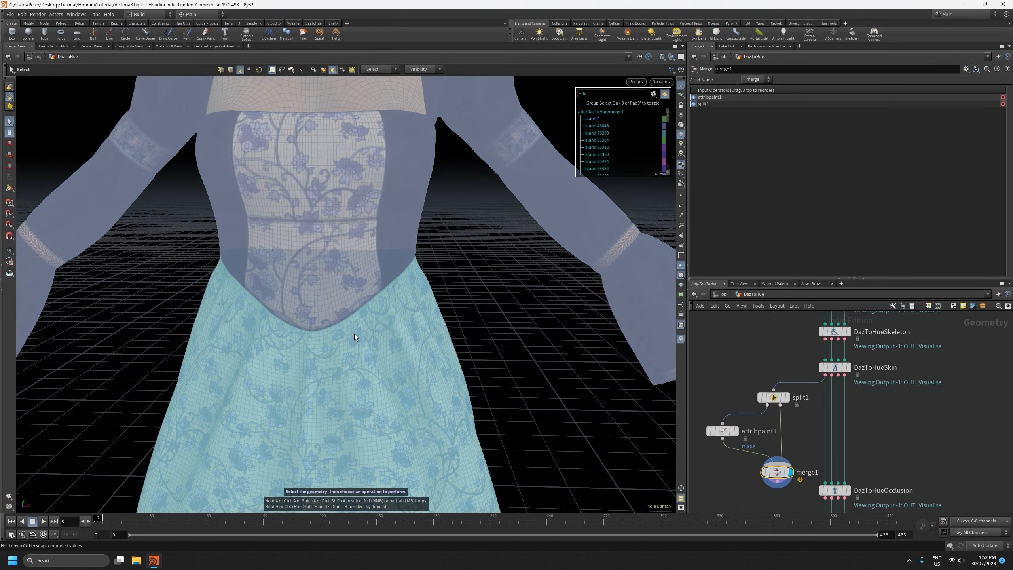
scroll(504, 337, up, 4)
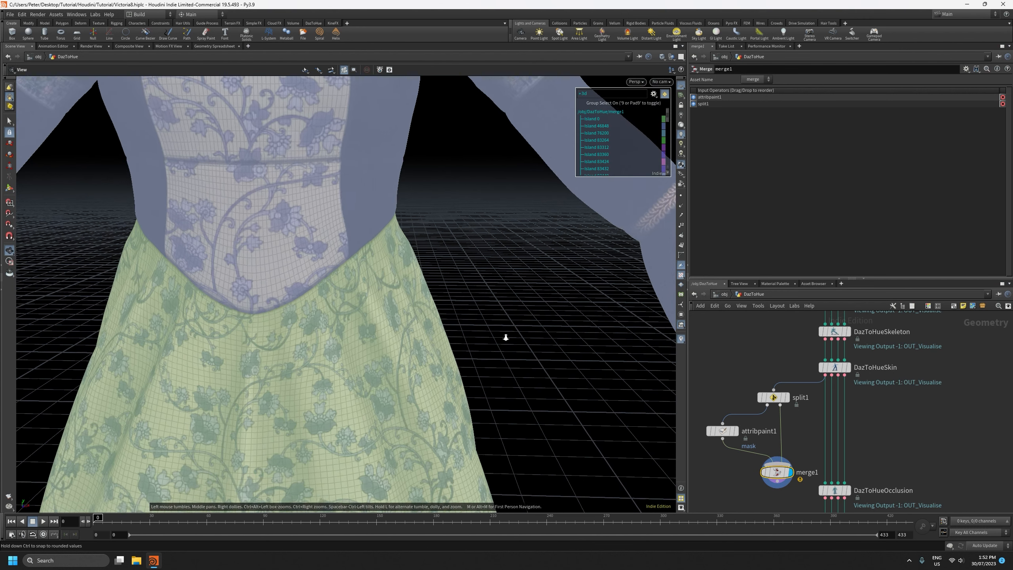
alt+drag(509, 329, 529, 324)
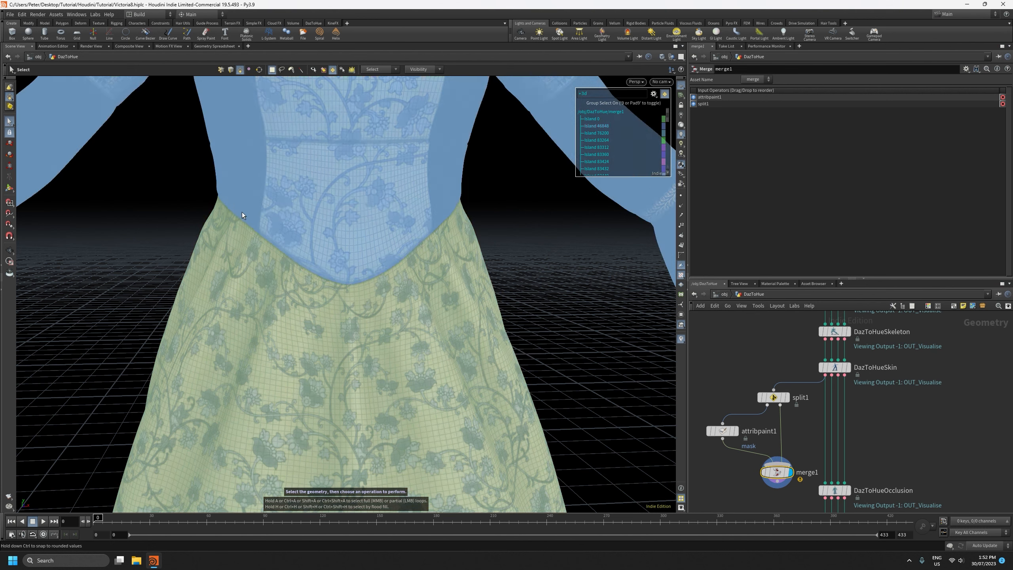
key(Escape)
key(s)
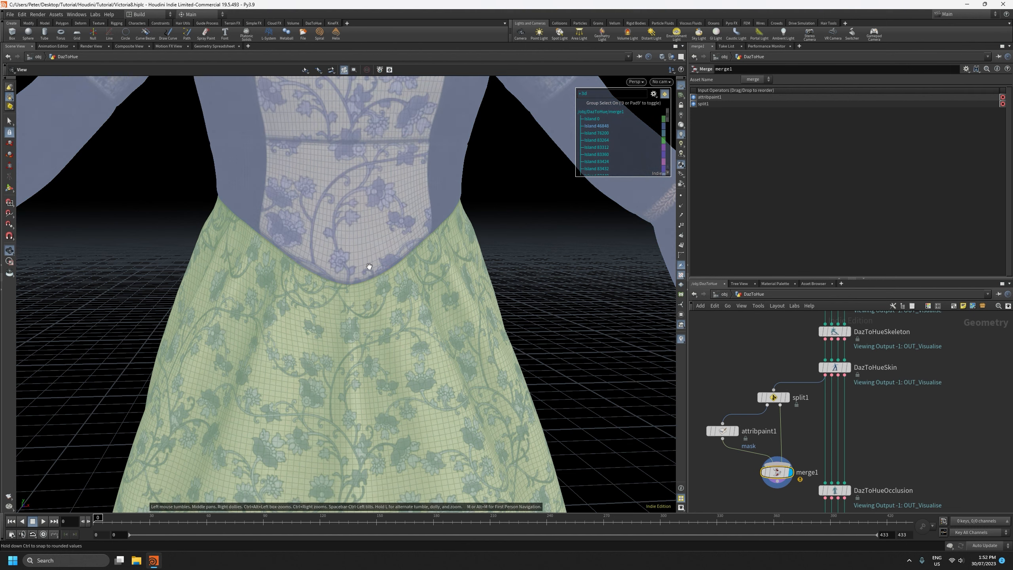
scroll(369, 267, up, 4)
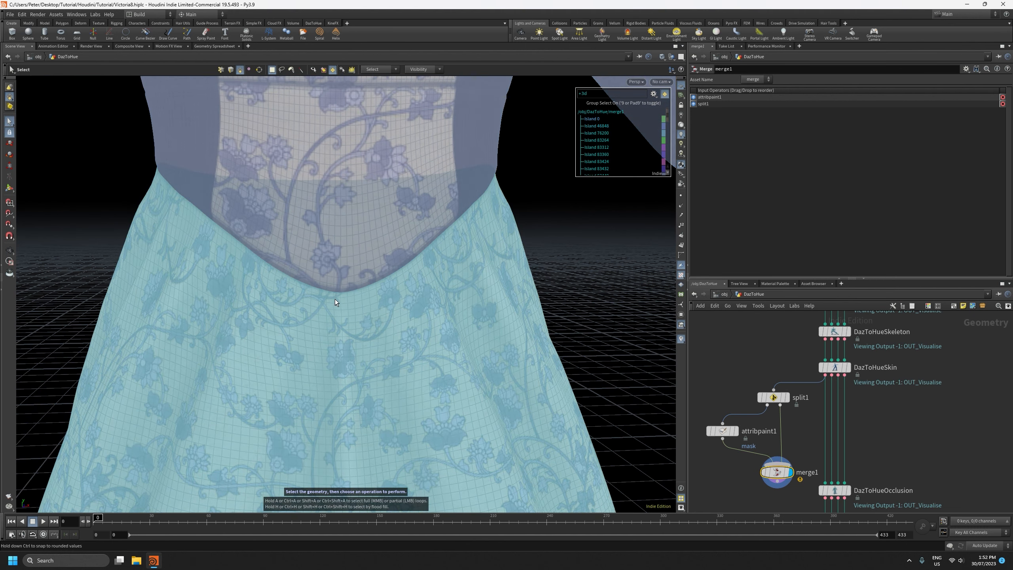
click(335, 302)
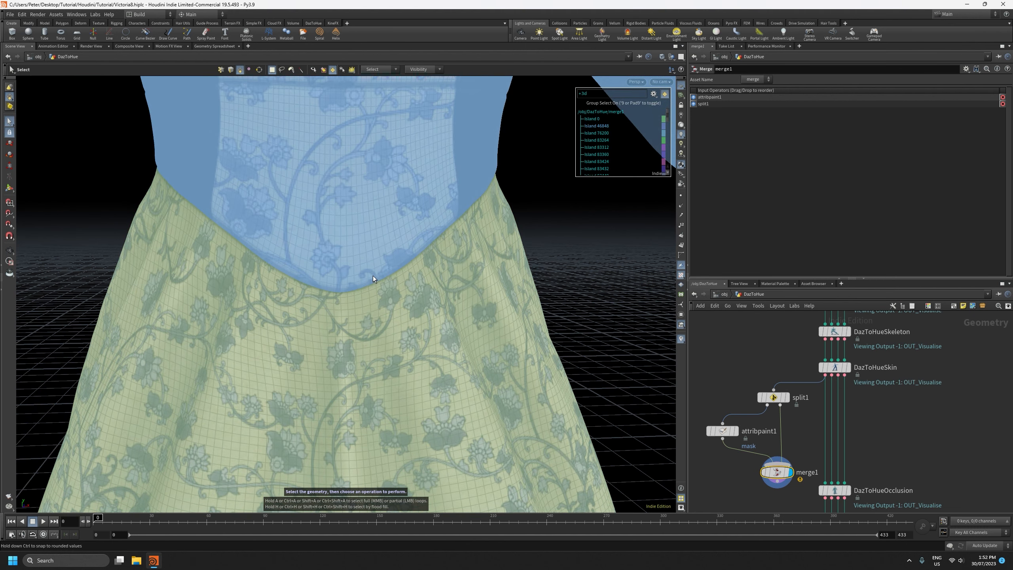
scroll(378, 280, down, 5)
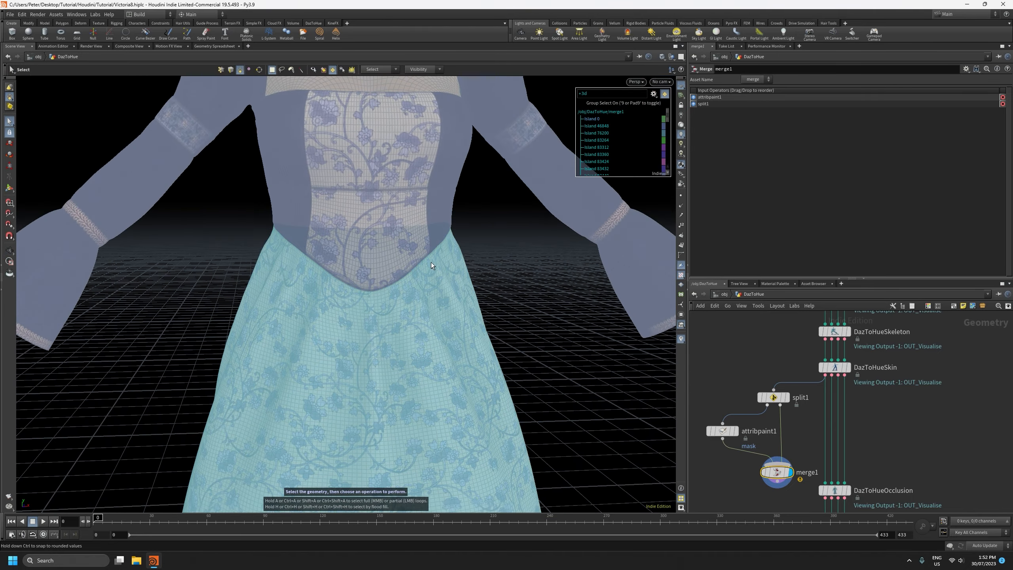
key(Escape)
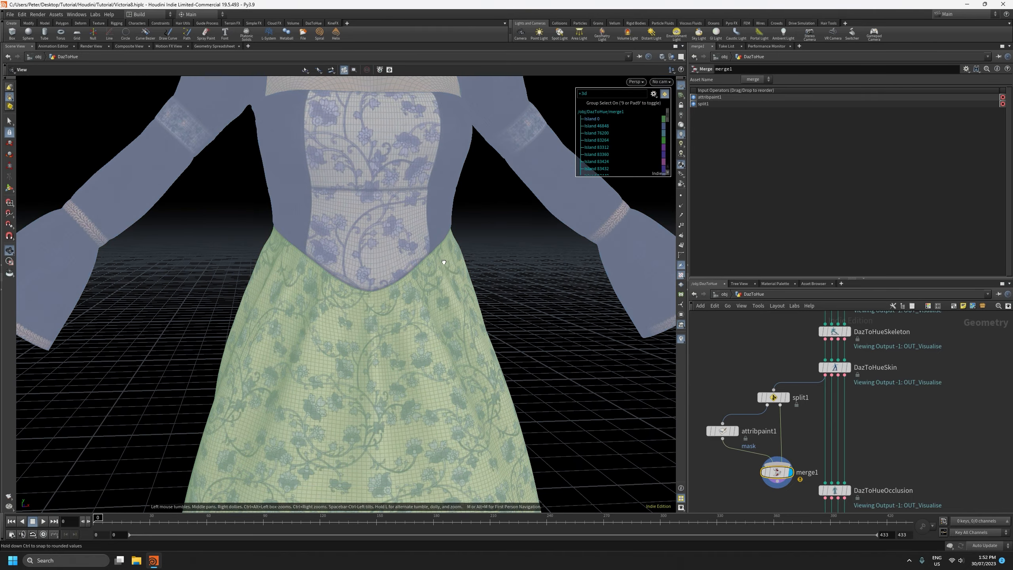
drag(445, 262, 487, 266)
key(s)
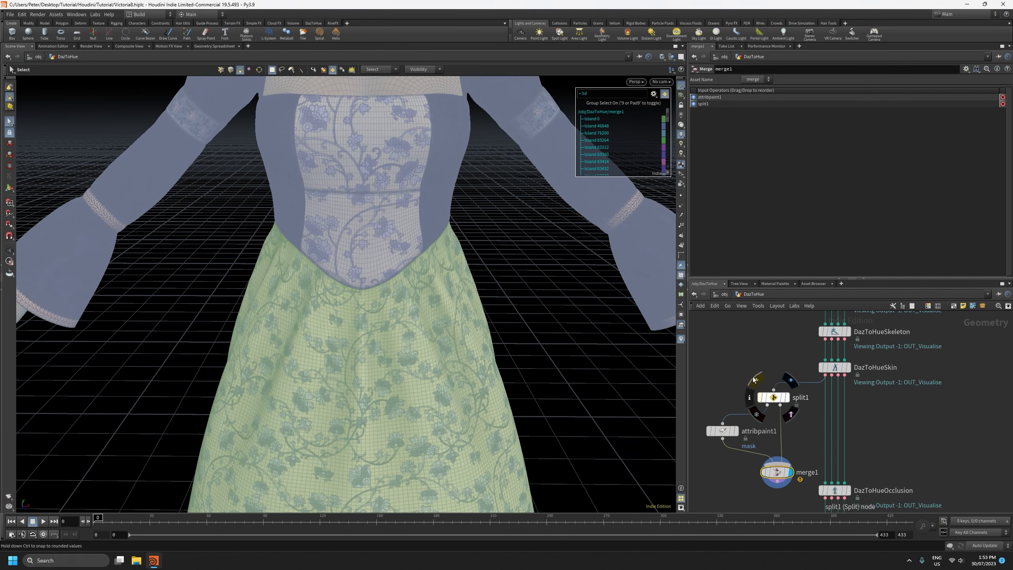
- Widen the network and parameter area and frame the character's upper body and dress in the viewport
middle_drag(752, 409, 774, 381)
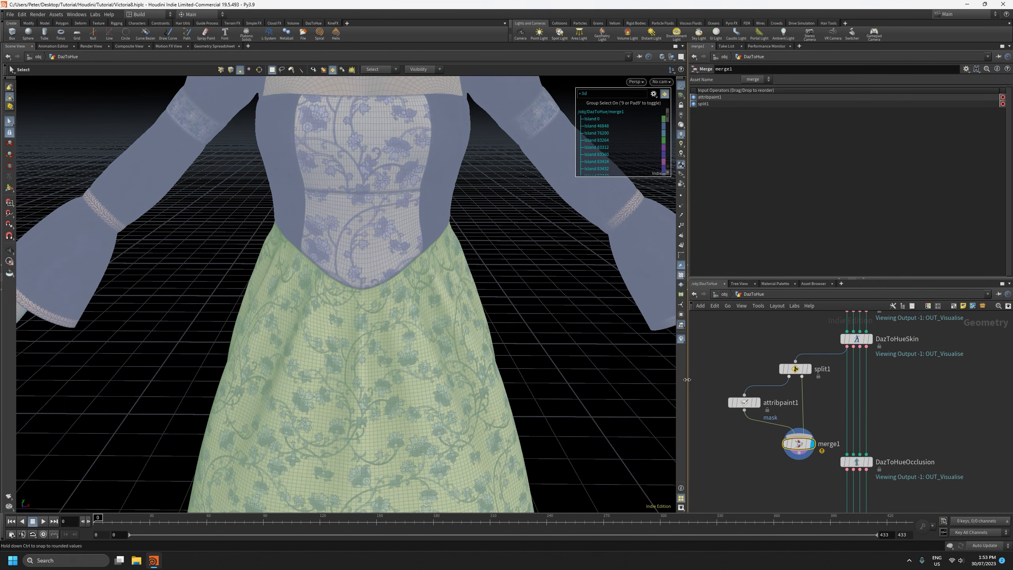
drag(688, 380, 647, 381)
alt+scroll(379, 232, down, 4)
alt+middle_drag(379, 231, 389, 352)
alt+scroll(397, 342, up, 3)
alt+drag(402, 336, 404, 313)
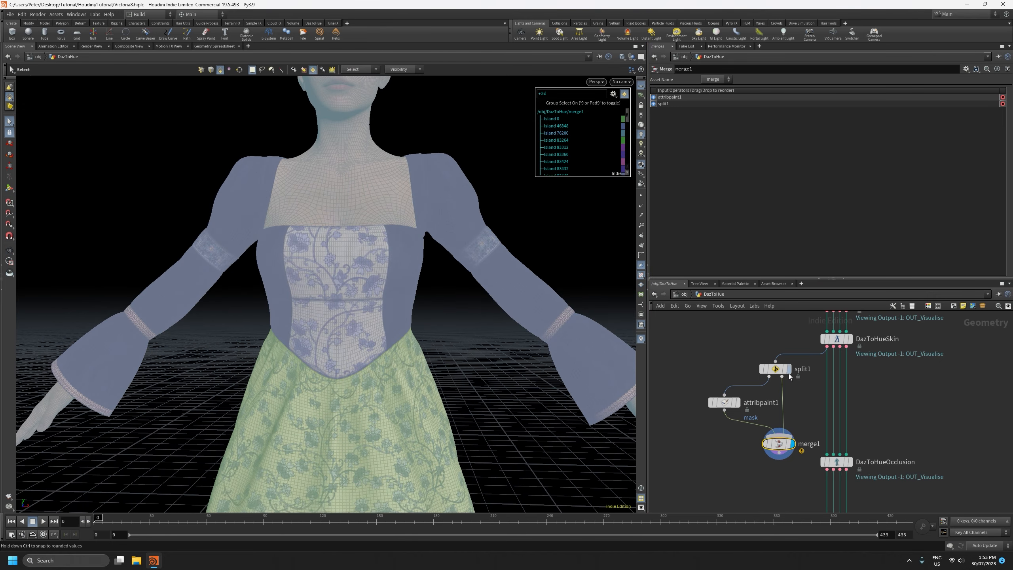
- Add a Visibility node beside the main chain, wire the first output of DazToHueSkin into it and display it
mouse_move(778, 441)
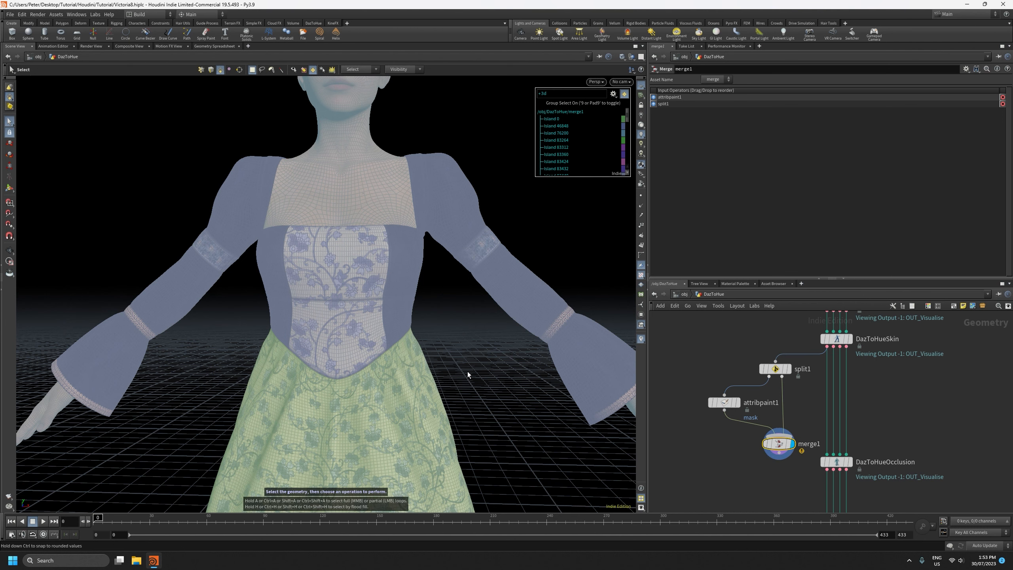
middle_drag(732, 422, 738, 400)
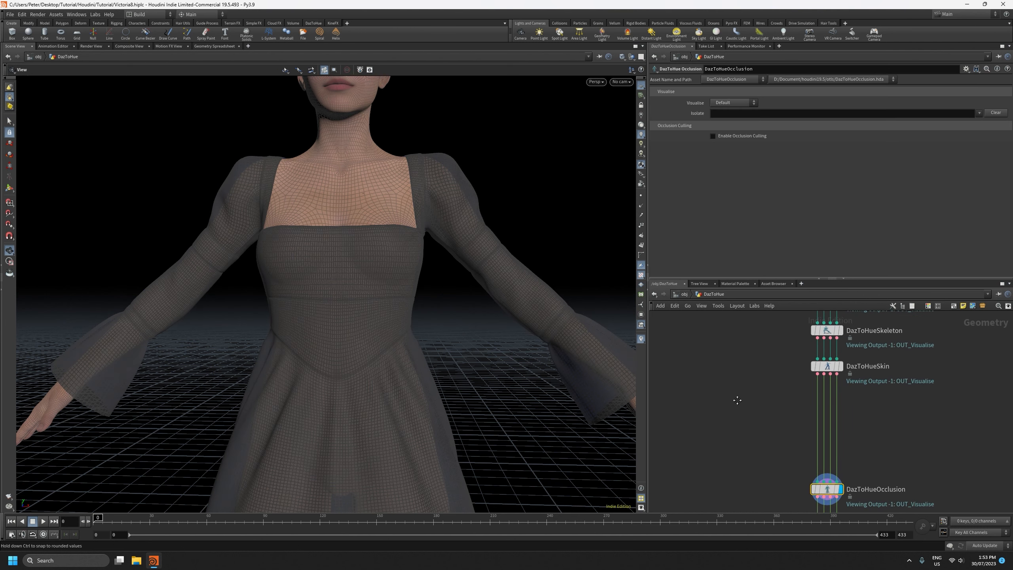
scroll(751, 414, up, 2)
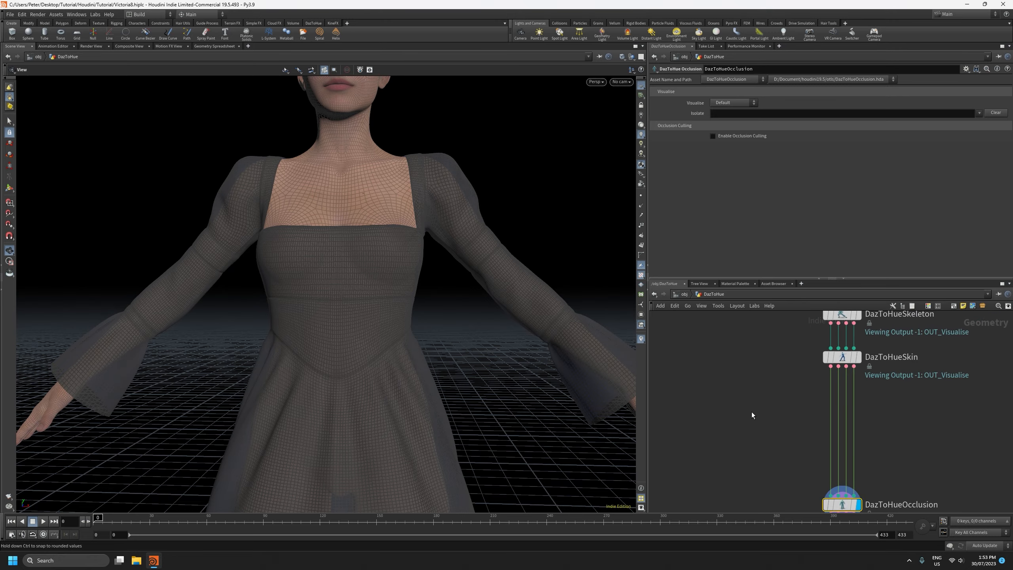
mouse_move(491, 343)
mouse_down()
mouse_move(526, 376)
mouse_move(520, 396)
mouse_move(484, 330)
mouse_up()
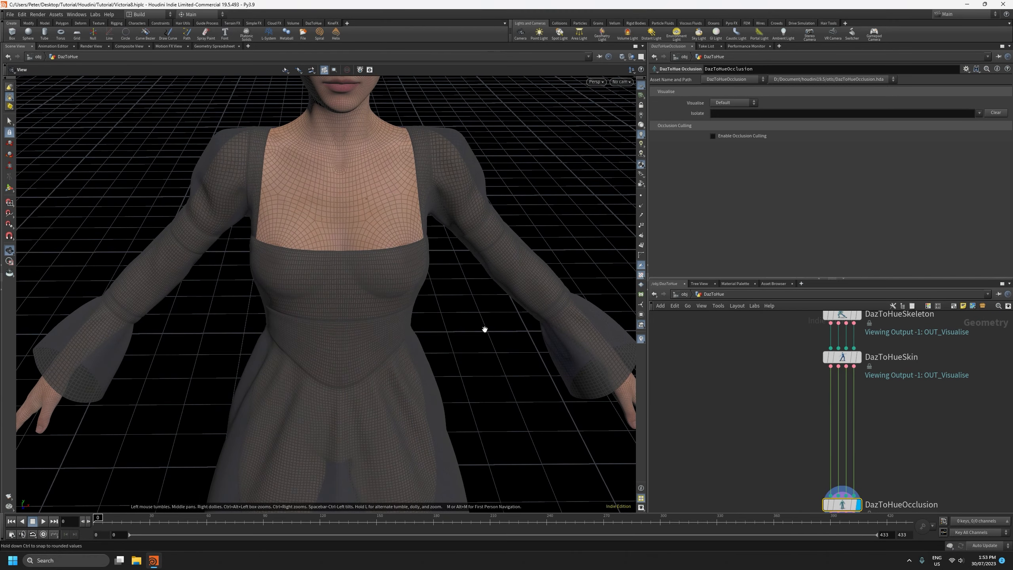
middle_drag(433, 298, 435, 387)
scroll(434, 226, up, 4)
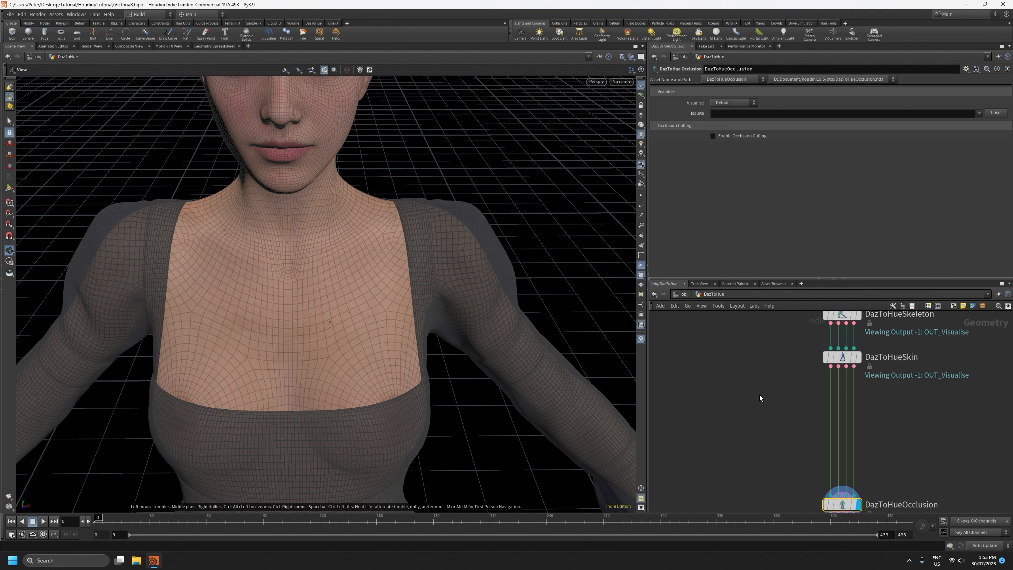
key(Tab)
text(vi)
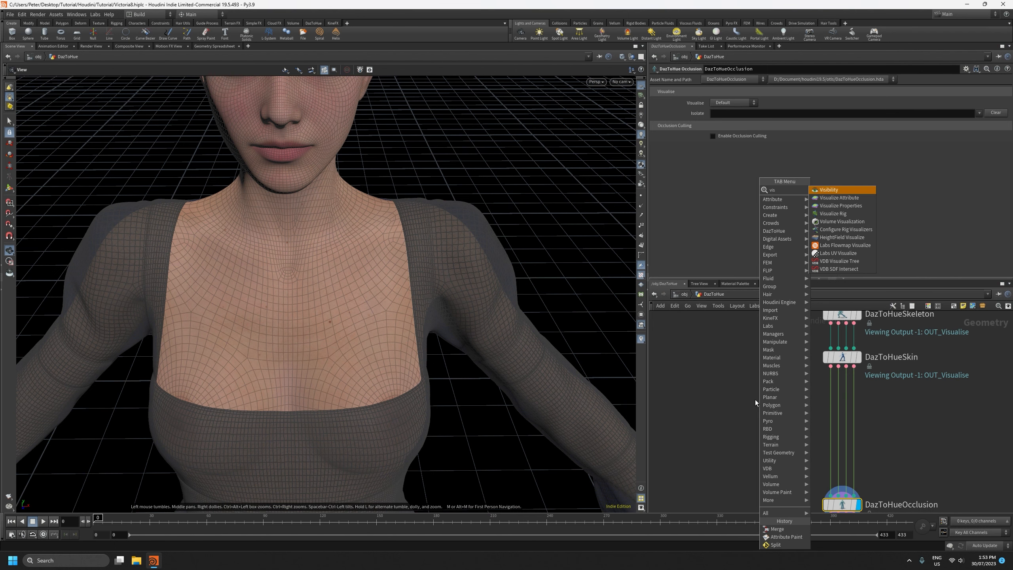
key(Return)
click(760, 400)
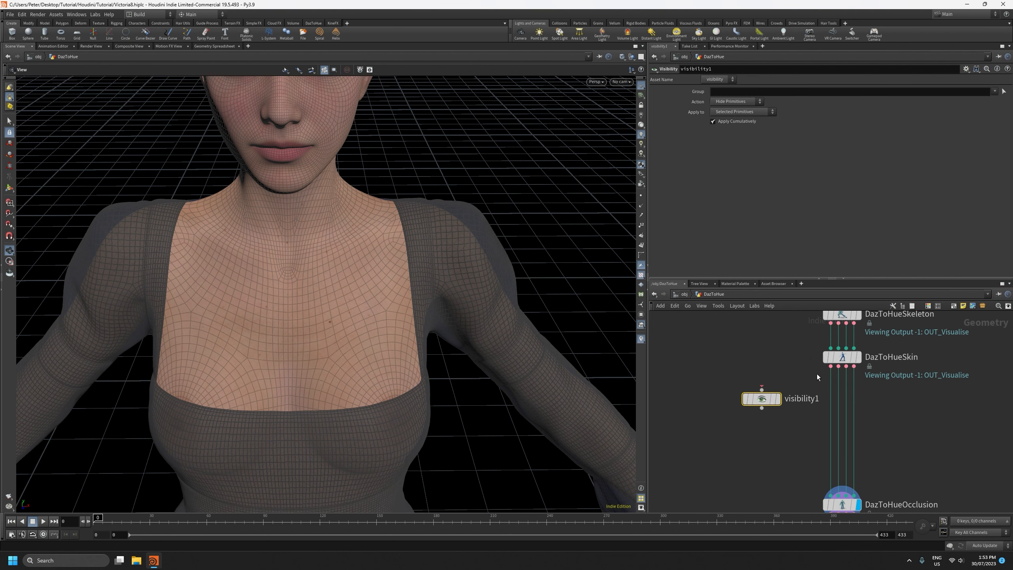
drag(831, 367, 761, 390)
click(779, 399)
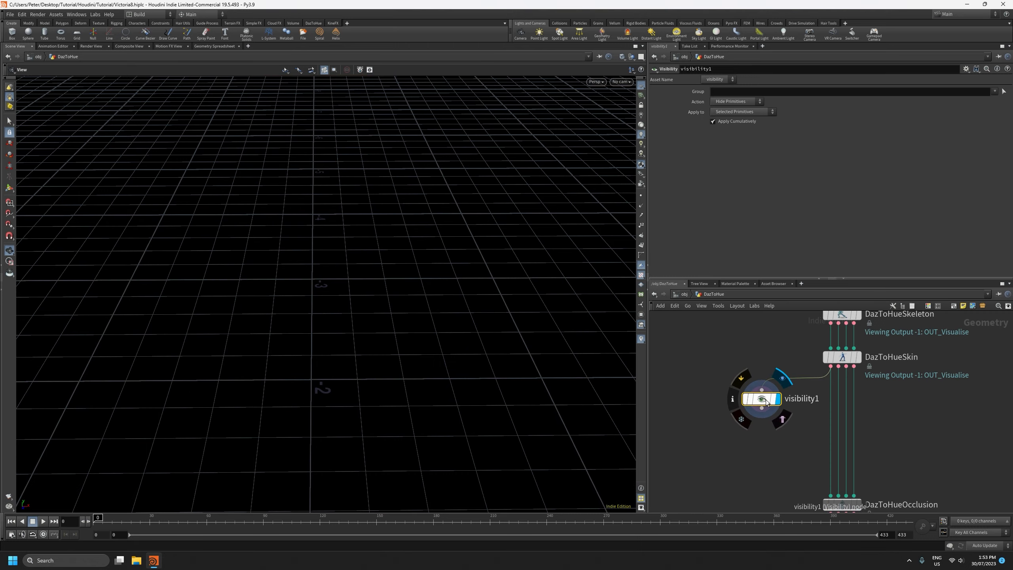
drag(217, 262, 519, 259)
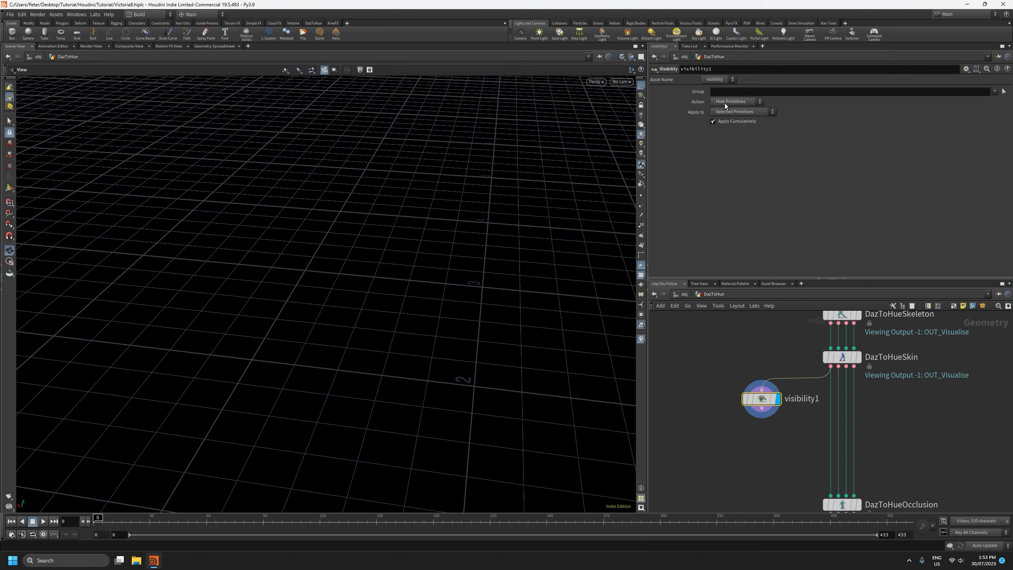
click(994, 92)
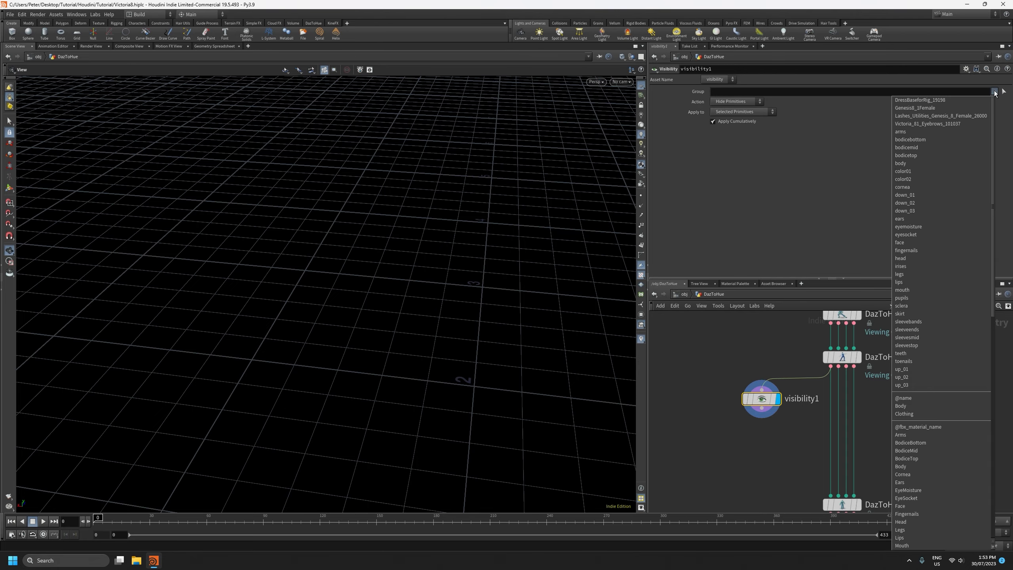
click(940, 411)
drag(486, 316, 391, 441)
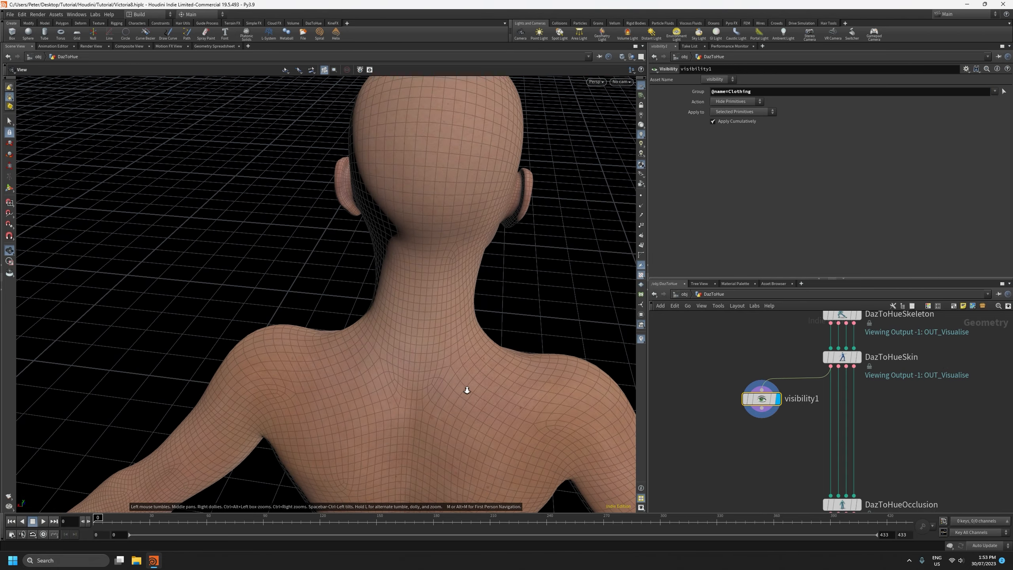
drag(463, 389, 488, 306)
- Add an Attribute Paint node below the Visibility node and name it delete
drag(761, 399, 748, 391)
middle_drag(754, 433, 798, 418)
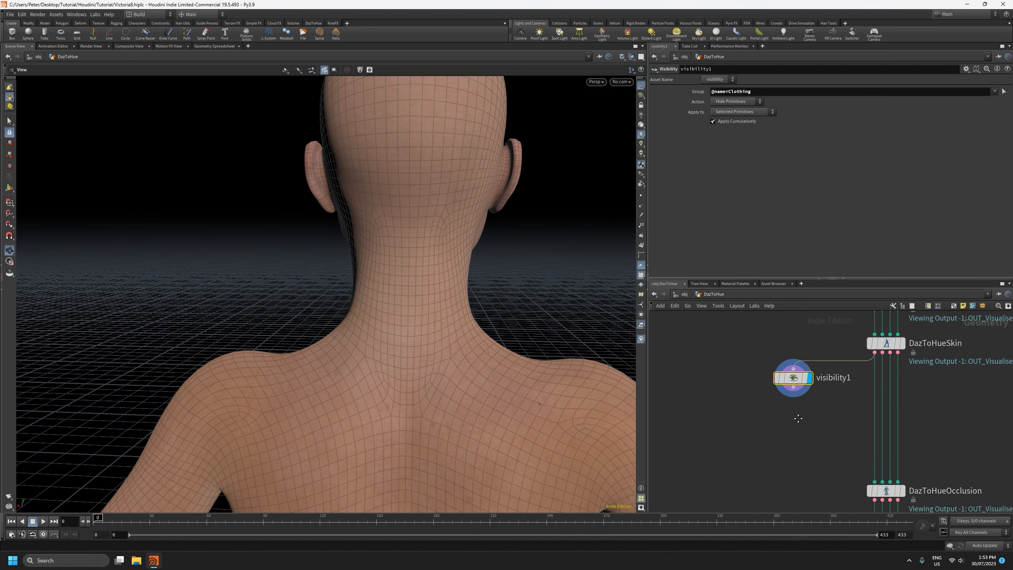
key(Tab)
text(pain)
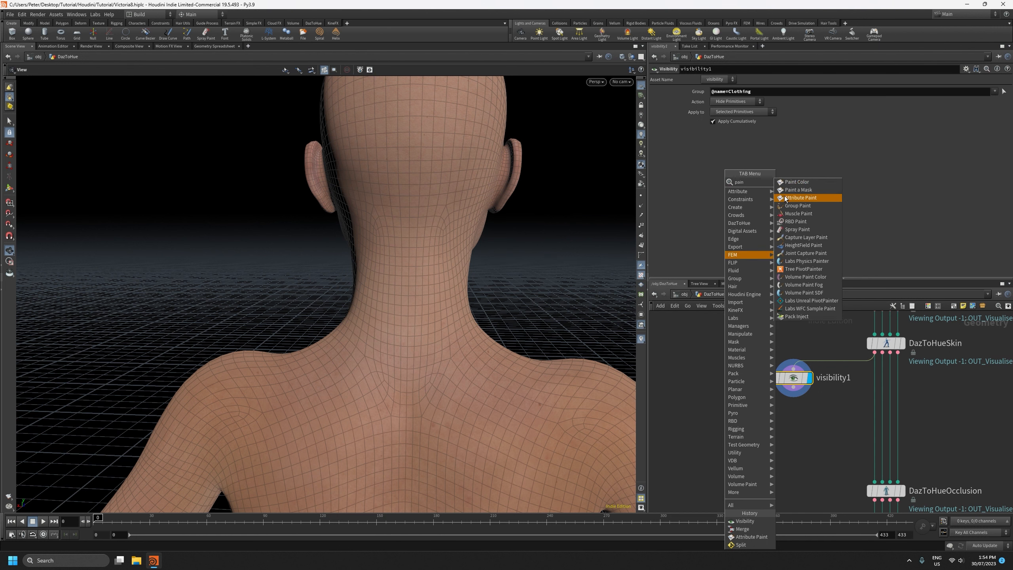
click(784, 197)
click(740, 417)
double_click(814, 416)
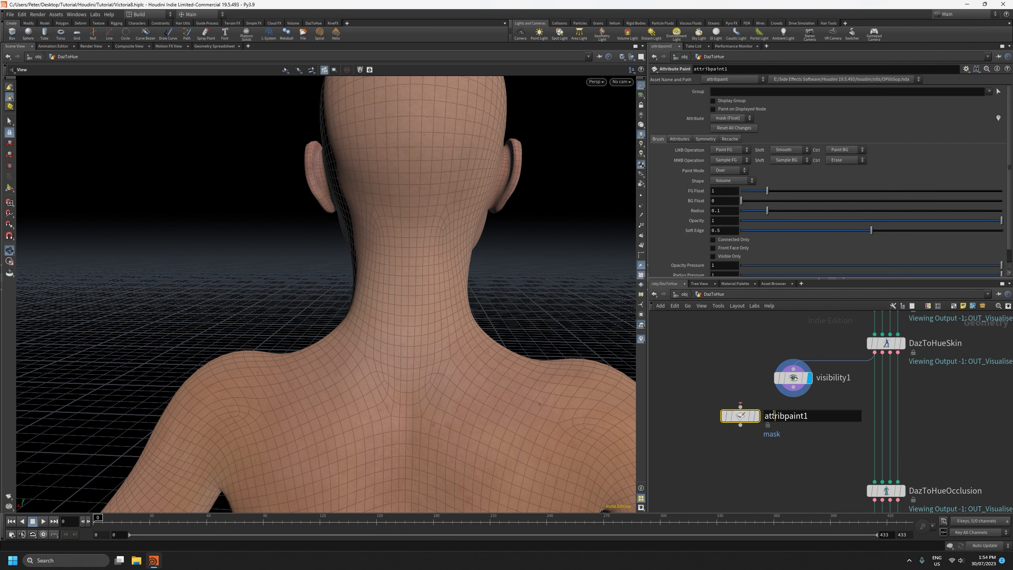
text(delete)
key(Return)
- Rename the Visibility node hide_clothing
double_click(830, 376)
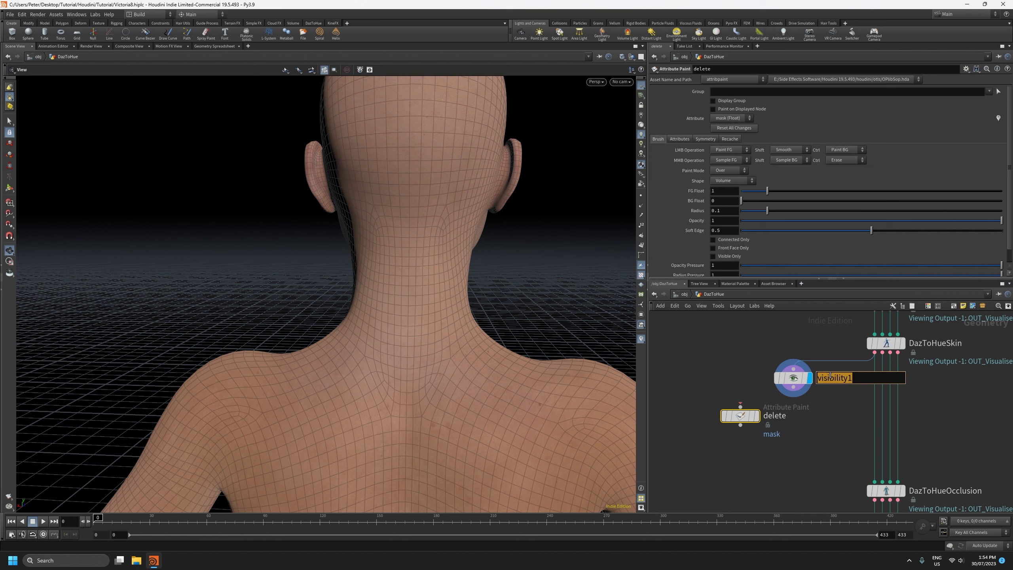
text(hio)
text(de)
text(_clothing)
key(Return)
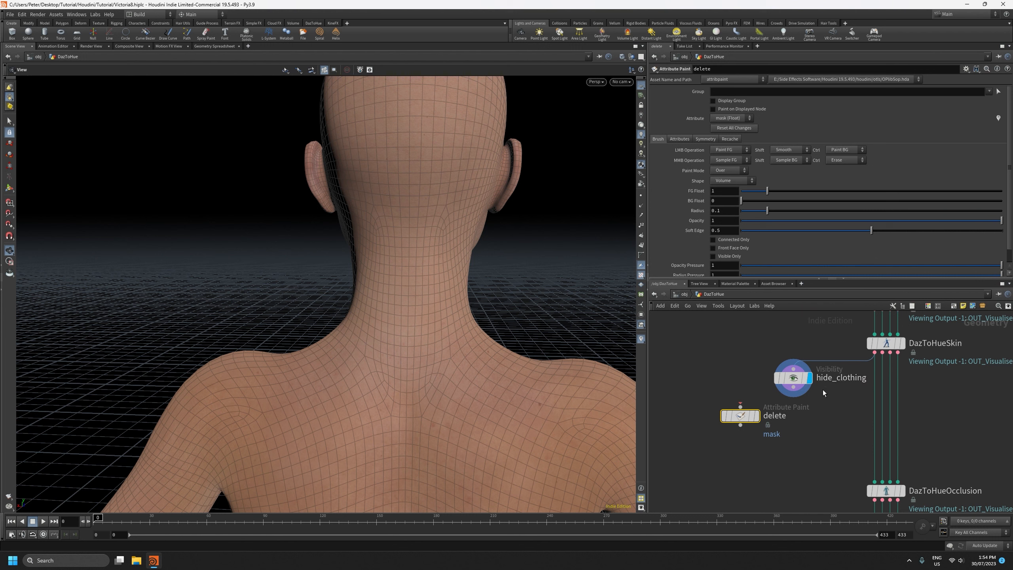
- Rename the Attribute Paint node paint_delete_attribute and wire the output of hide_clothing into it
double_click(764, 415)
text(paint_delete)
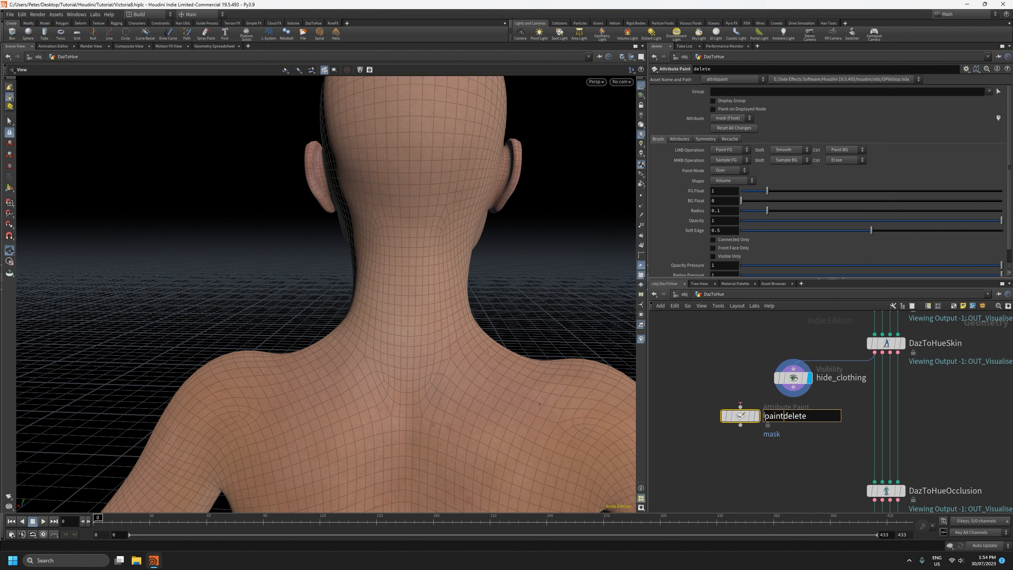
text(_attribute)
key(Return)
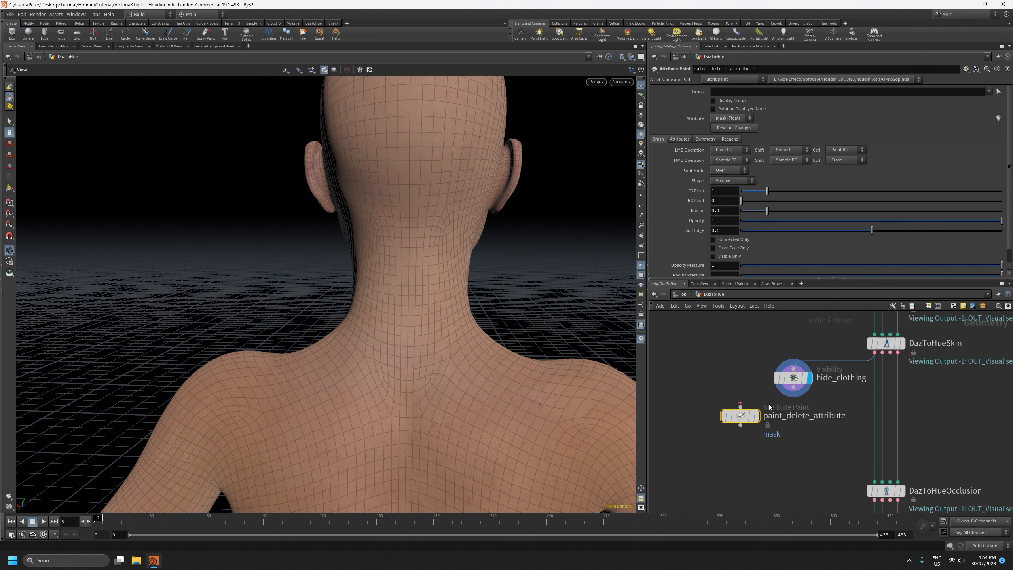
drag(794, 387, 740, 406)
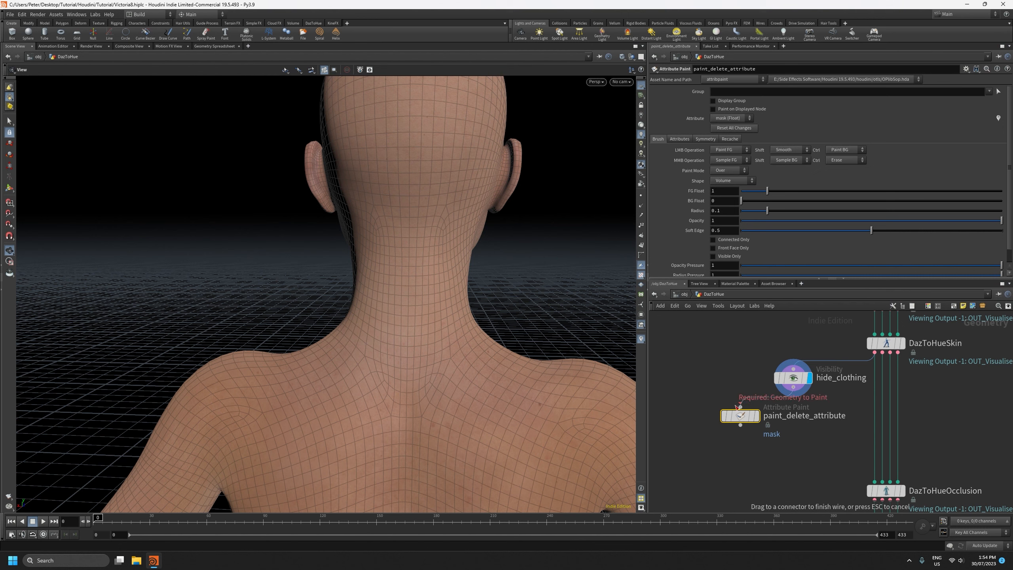
- Duplicate the hide_clothing node, place the copy below paint_delete_attribute and wire the paint node's output into it
click(793, 378)
key(ctrl+c)
key(ctrl+v)
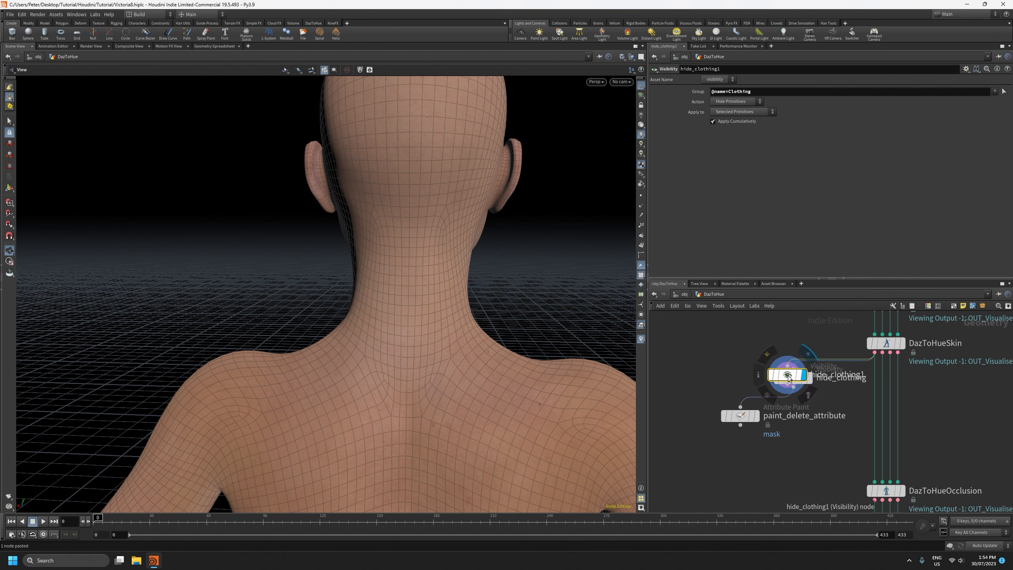
drag(788, 377, 794, 453)
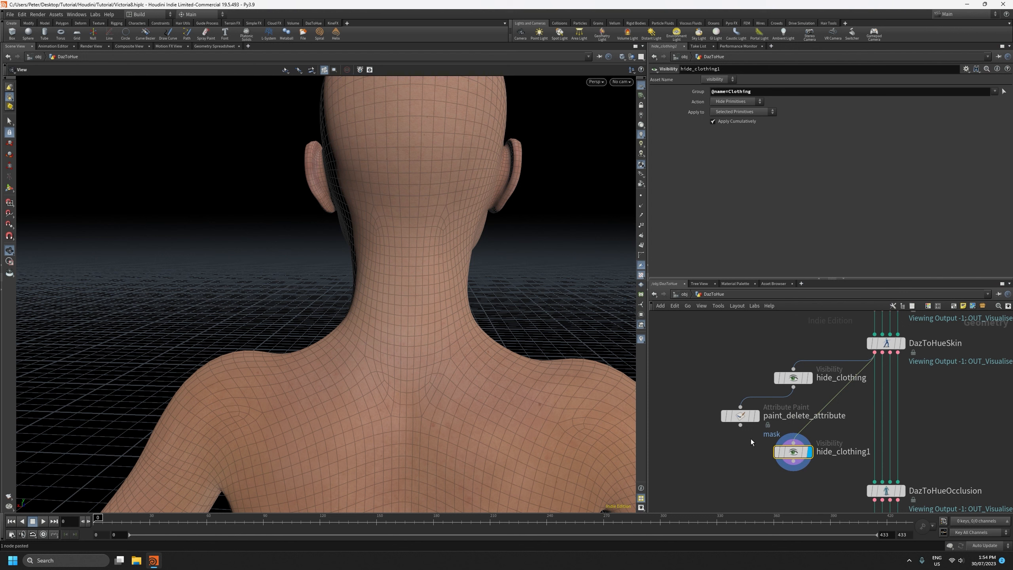
drag(740, 425, 793, 443)
- Rename the duplicated Visibility node show_clothing
key(F2)
key(Home)
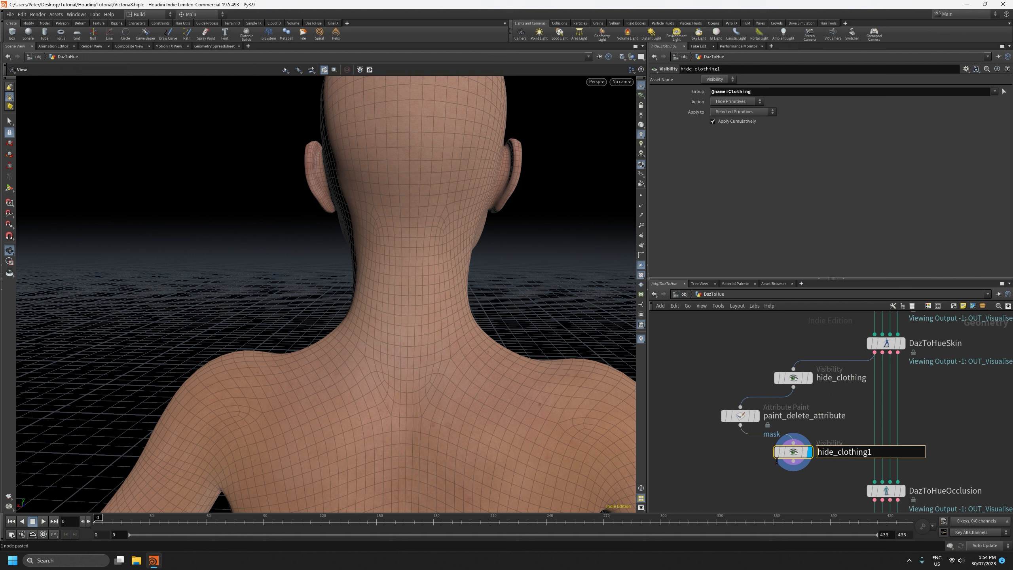
text(show)
key(shift+Right)
key(shift+Right)
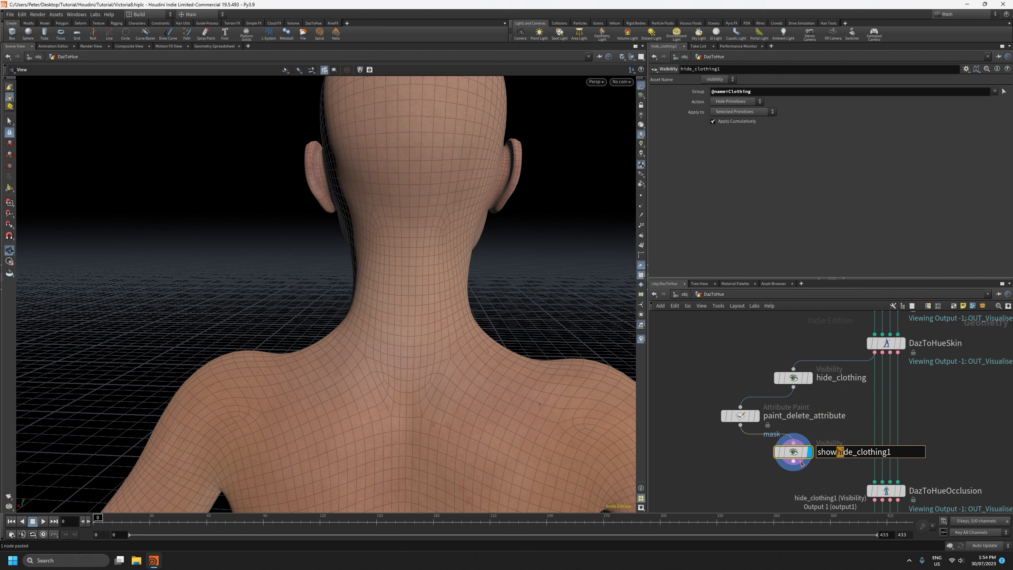
key(Delete)
key(End)
key(BackSpace)
key(Return)
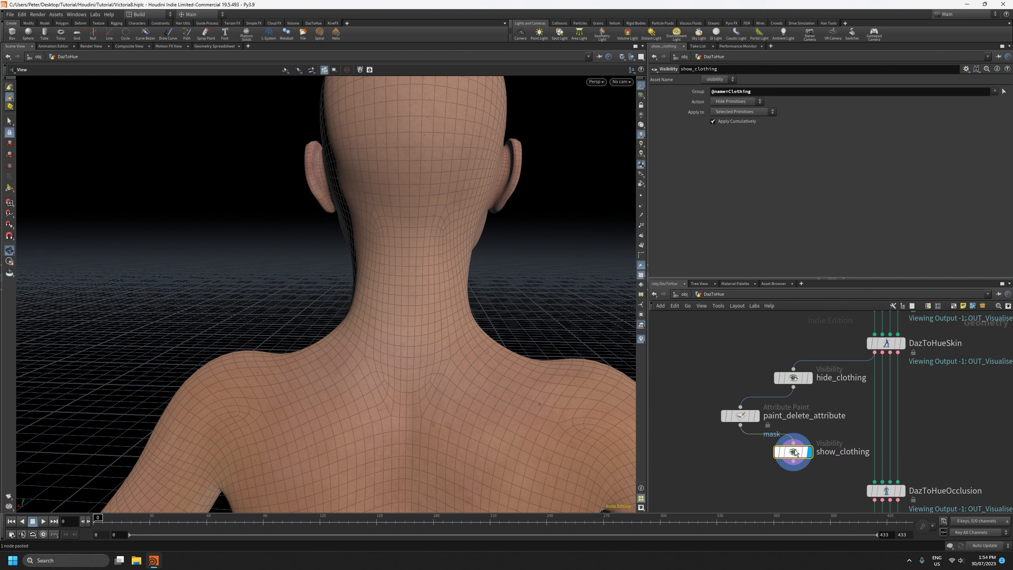
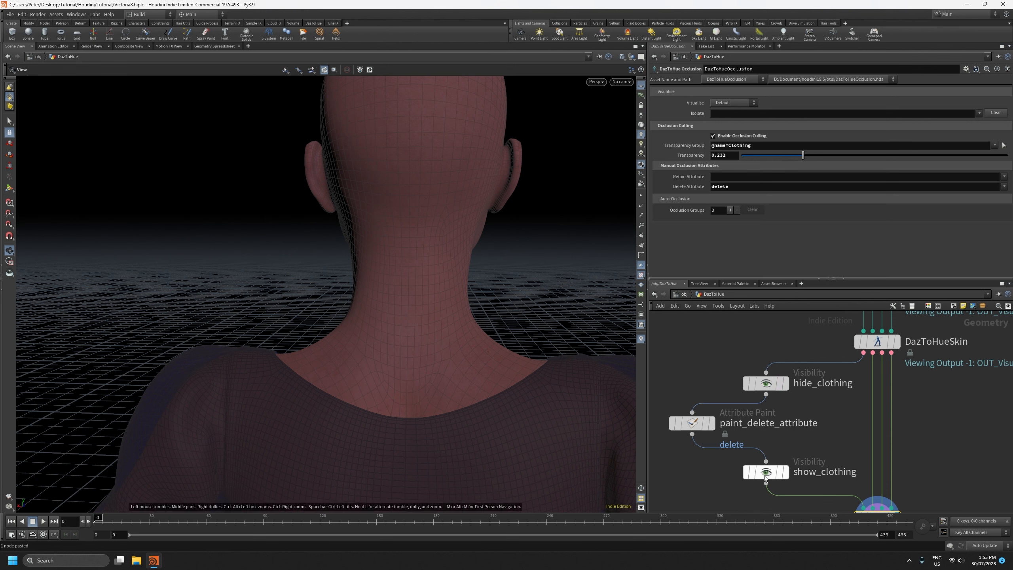
- Enable Visible Only for the paint_delete_attribute brush and set its Visibility Bias to 1
middle_drag(779, 440, 797, 436)
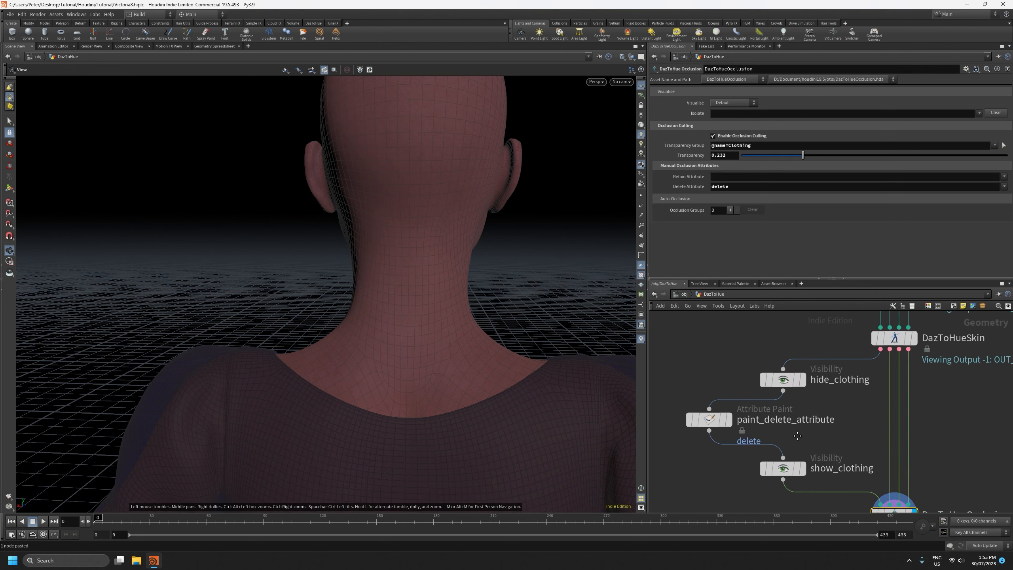
click(715, 423)
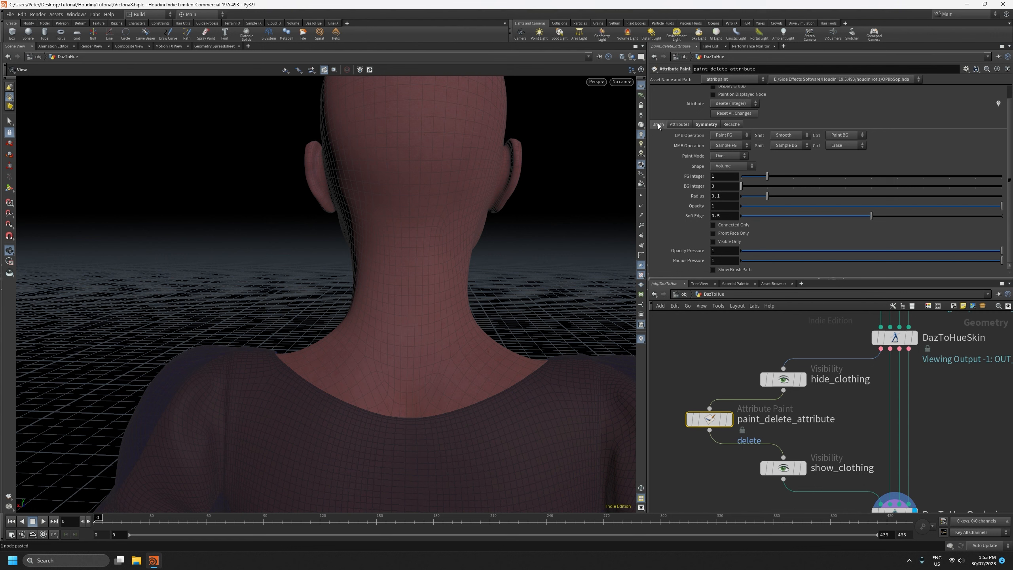
click(713, 241)
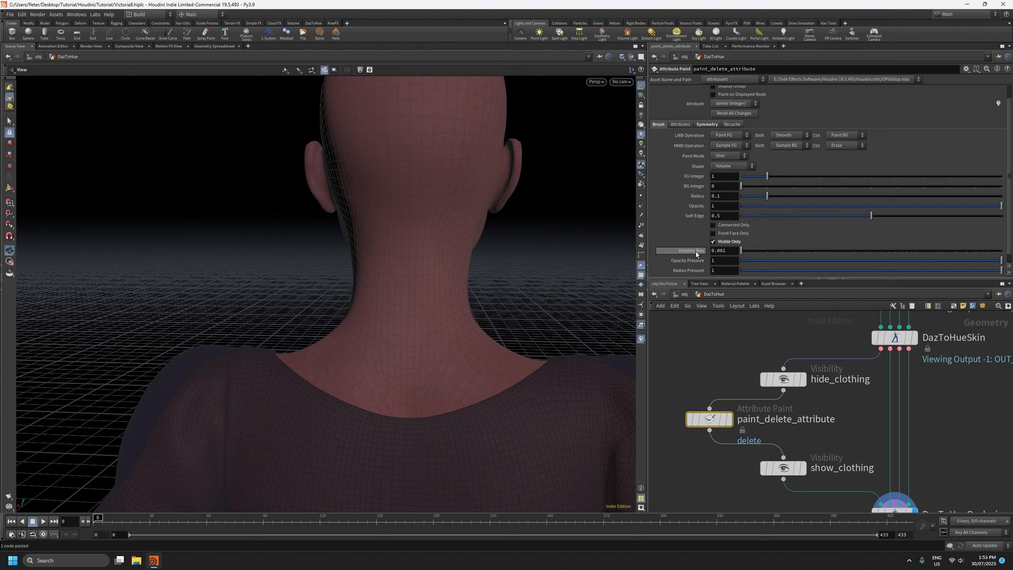
drag(741, 250, 1001, 255)
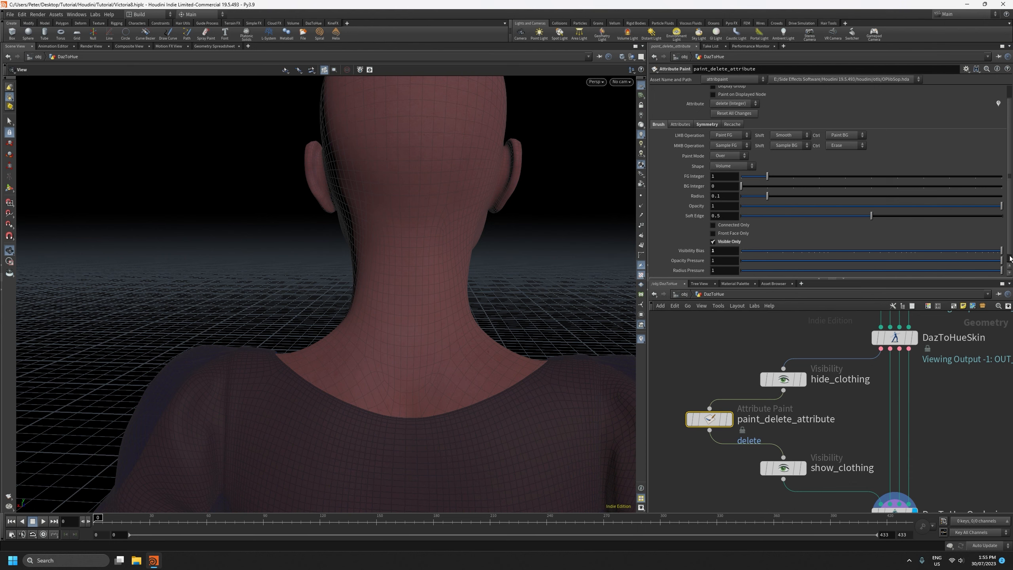
- Activate the Attribute Paint tool at the back neckline and shrink the brush radius to about 0.03
middle_drag(526, 274, 423, 148)
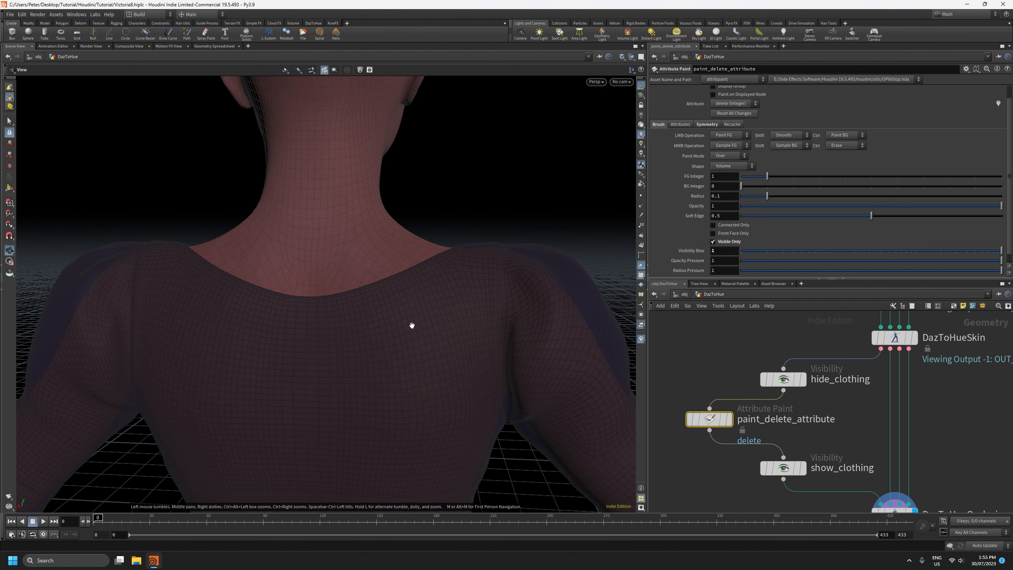
mouse_move(362, 366)
mouse_down()
mouse_move(449, 397)
mouse_move(375, 375)
mouse_up()
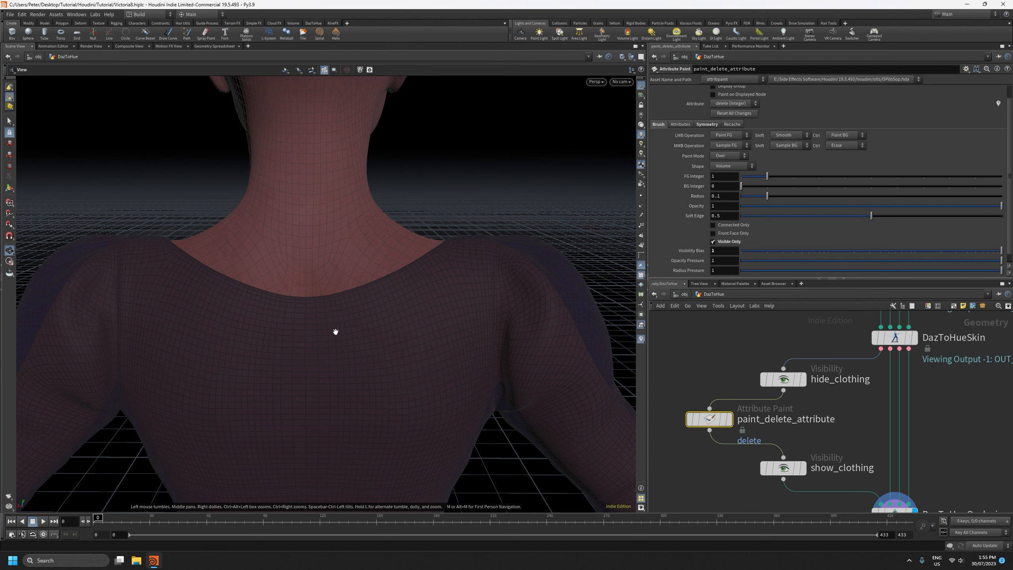
key(Return)
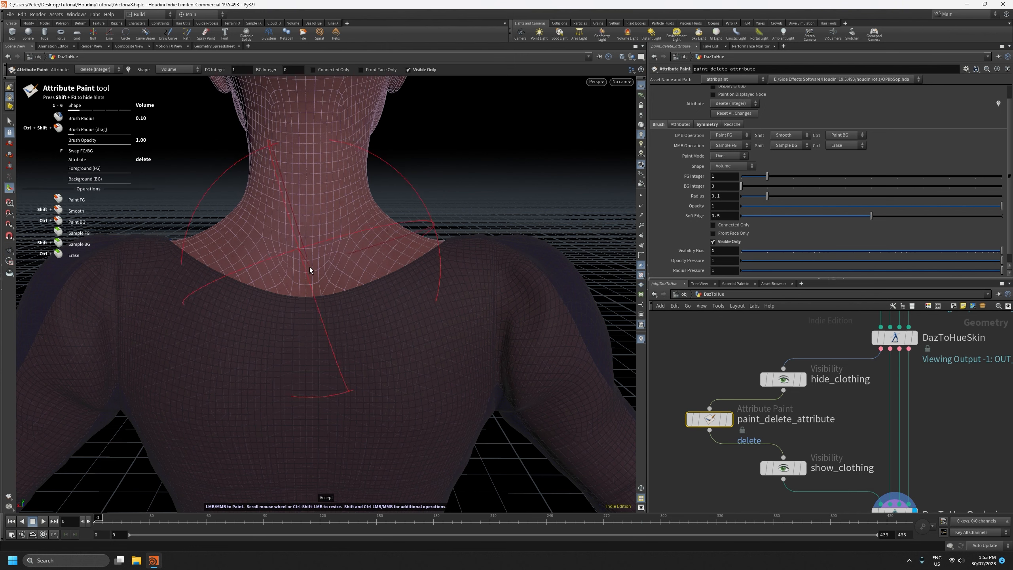
scroll(367, 272, down, 10)
key(space)
mouse_move(368, 272)
mouse_down()
mouse_move(414, 297)
mouse_move(422, 267)
mouse_move(351, 269)
mouse_move(384, 265)
mouse_move(376, 285)
mouse_up()
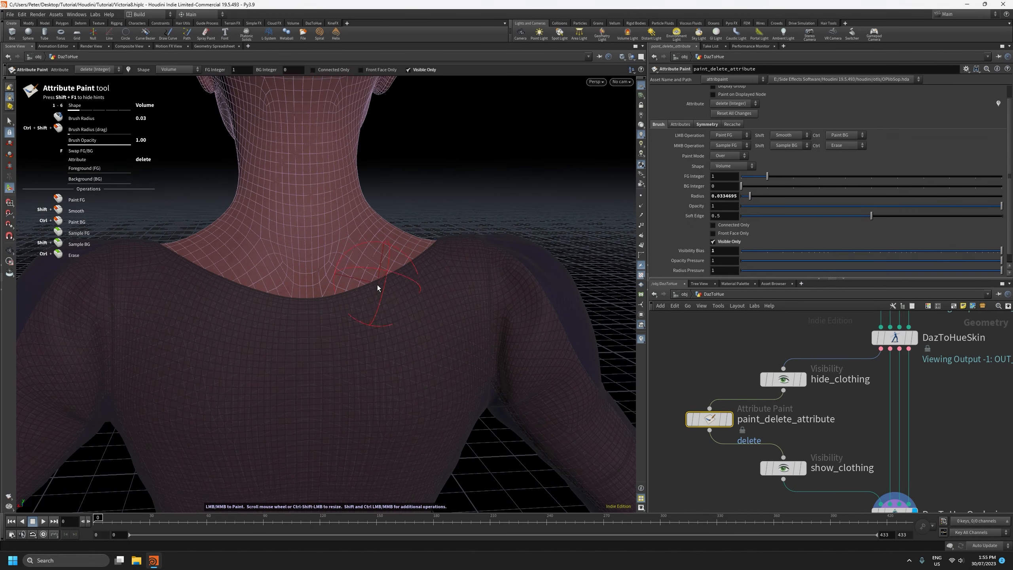
- Change the paint brush shape to Surface
scroll(710, 207, up, 1)
click(731, 178)
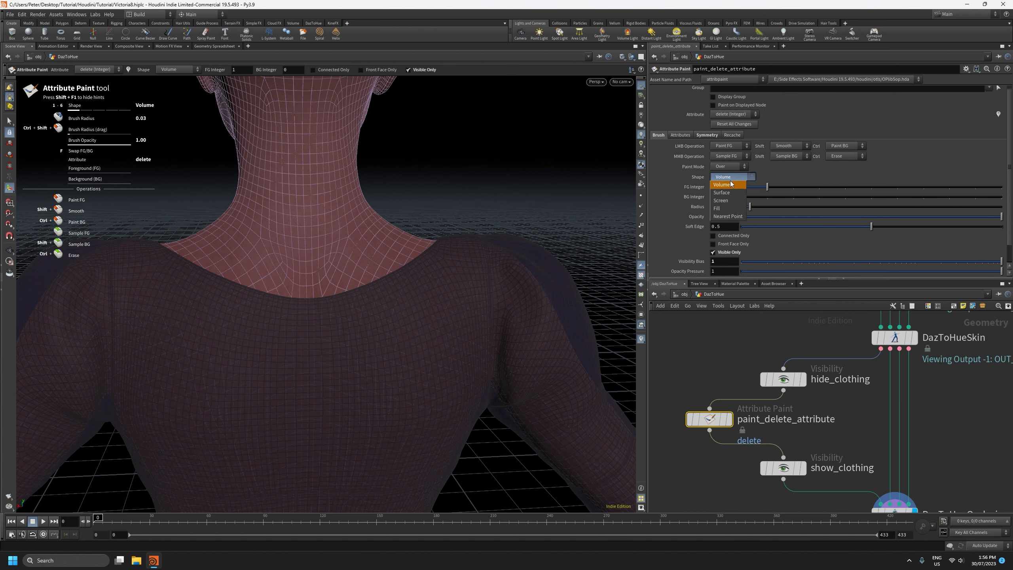
click(721, 192)
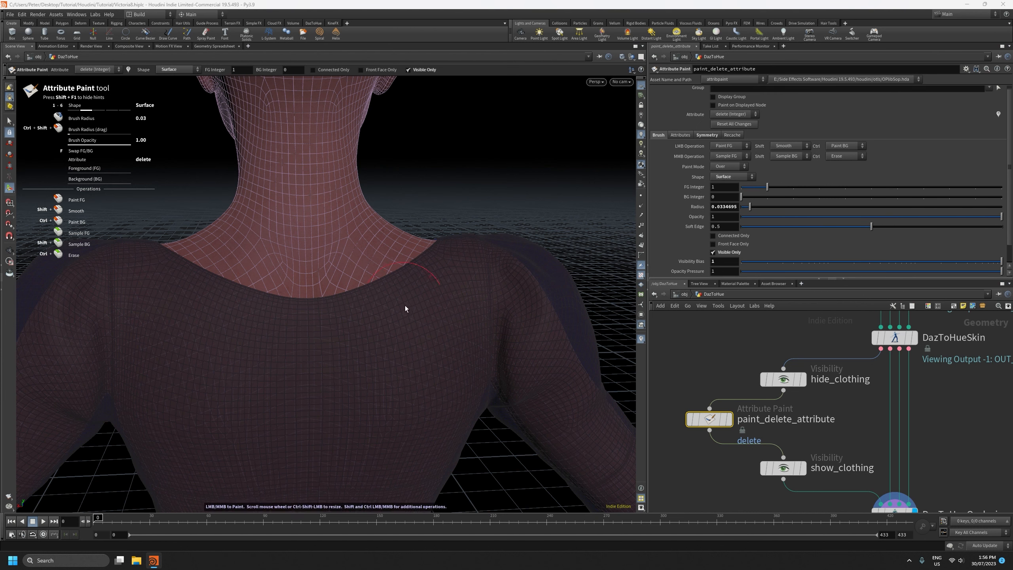
- Paint the delete attribute symmetrically across the upper back, below the shirt's neckline and over both shoulder blades
mouse_move(398, 324)
alt+mouse_down()
mouse_move(383, 327)
mouse_move(375, 362)
alt+mouse_up()
scroll(381, 342, down, 2)
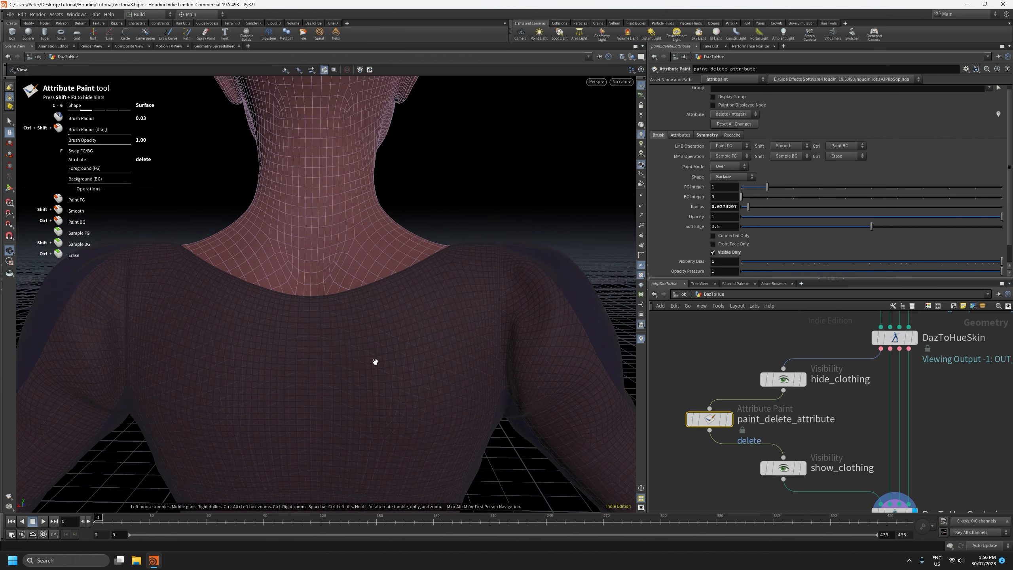
alt+middle_drag(375, 361, 372, 302)
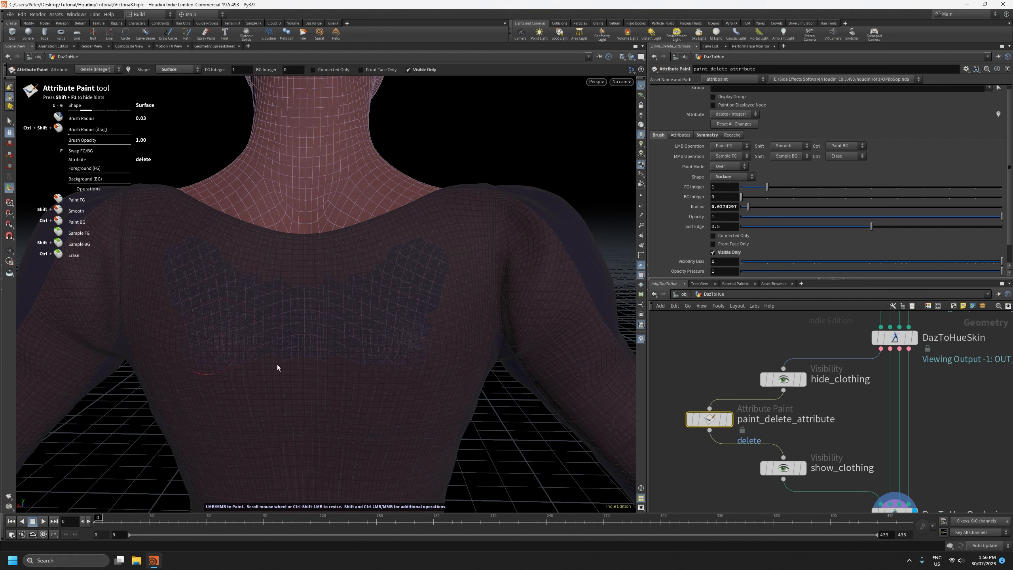
click(364, 367)
- Move the show_clothing and DazToHueOcclusion nodes down together to make room beneath paint_delete_attribute
scroll(694, 355, down, 3)
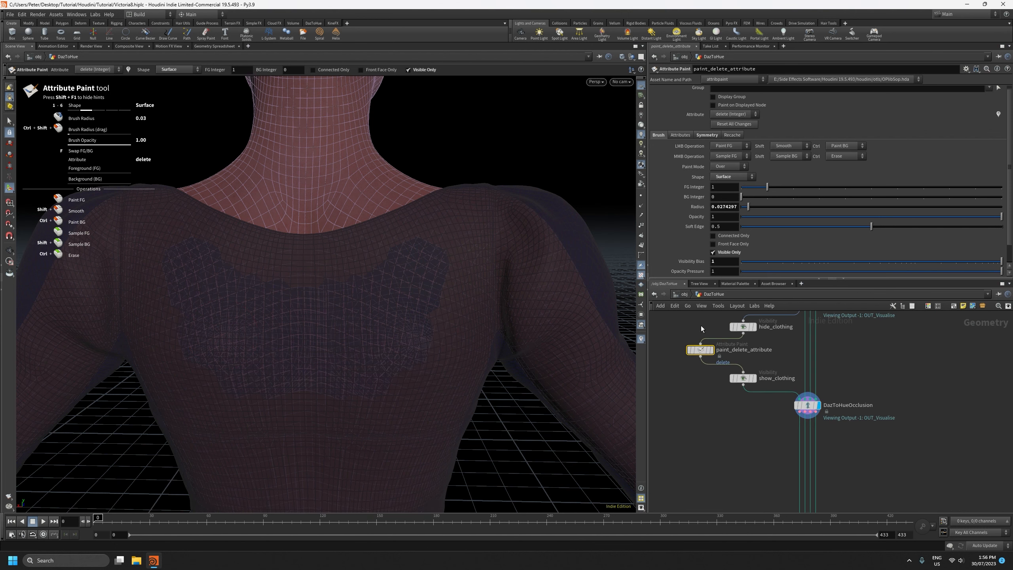
scroll(701, 329, down, 3)
scroll(728, 393, up, 3)
drag(704, 394, 790, 407)
middle_drag(746, 340, 775, 421)
scroll(714, 421, up, 3)
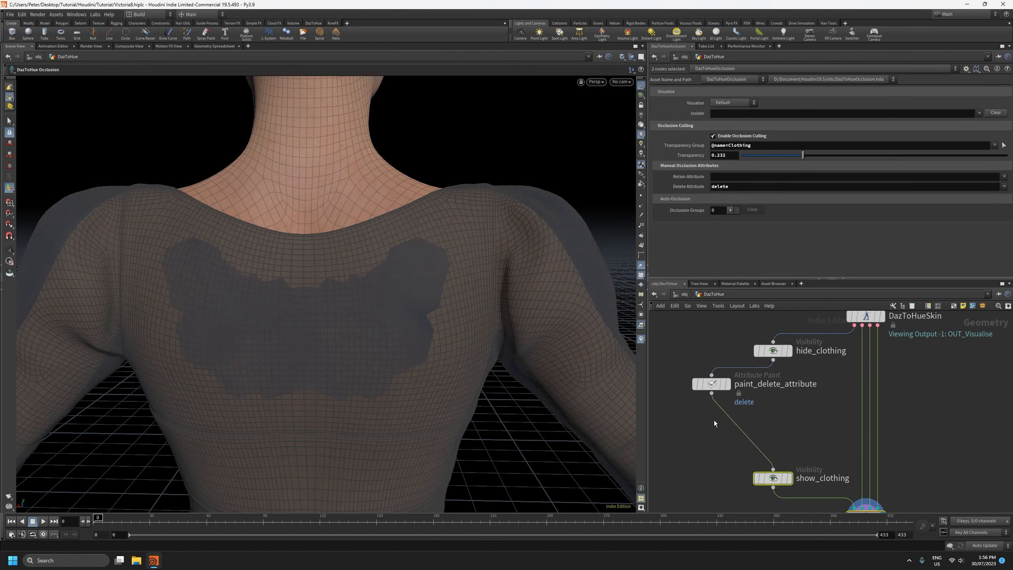
middle_drag(837, 435, 830, 402)
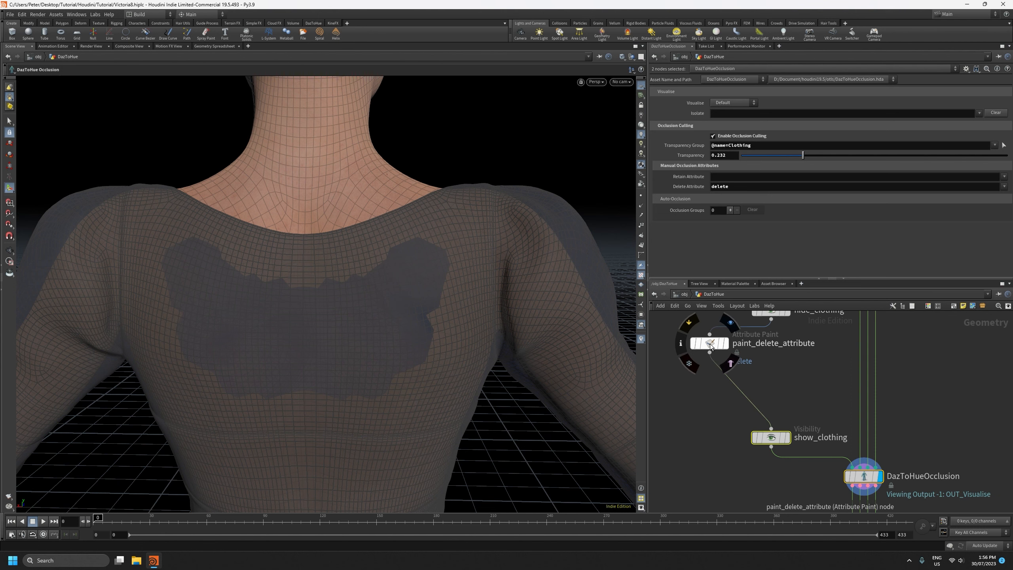
mouse_move(864, 476)
- Duplicate the paint_delete_attribute node and wire the copy between the original and show_clothing
middle_drag(705, 379, 703, 413)
scroll(702, 413, up, 3)
click(707, 365)
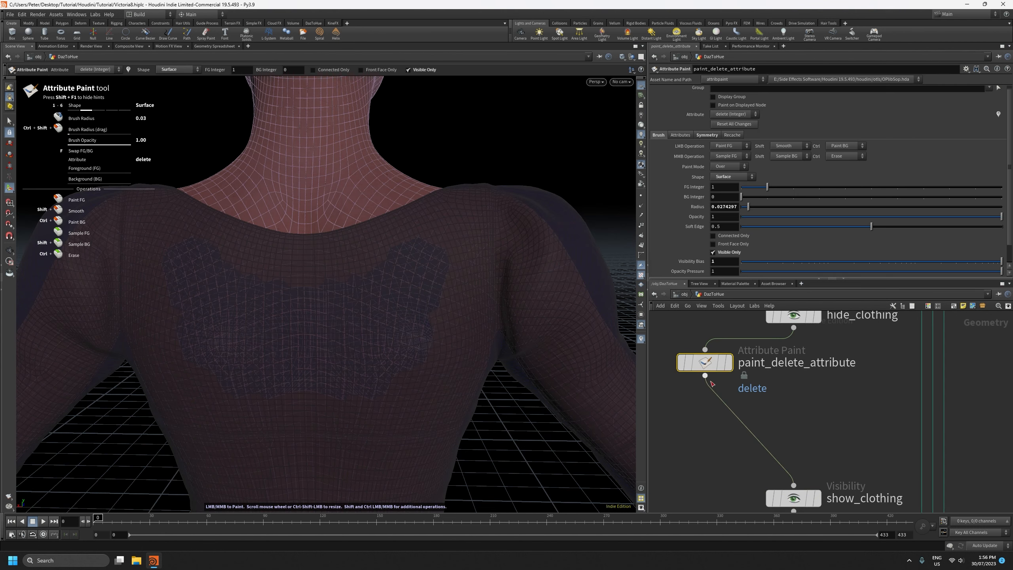
key(ctrl+c)
key(ctrl+v)
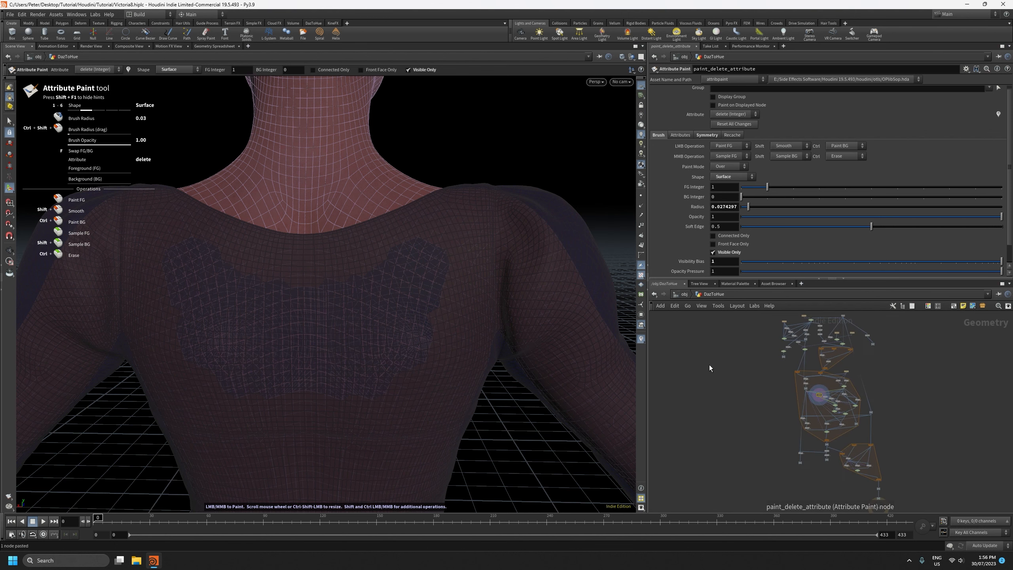
click(726, 367)
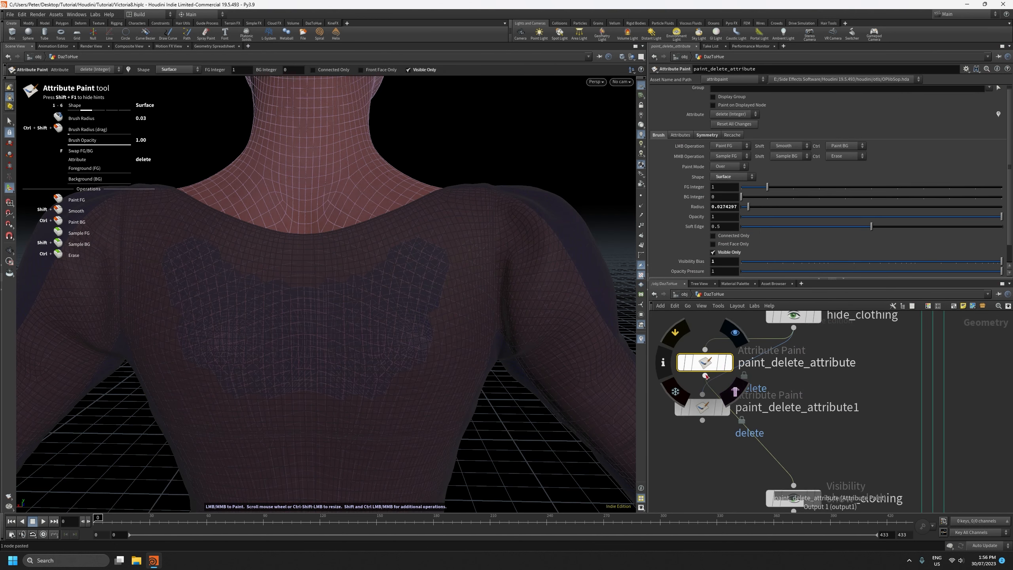
mouse_move(705, 375)
mouse_down()
mouse_move(702, 395)
mouse_move(745, 451)
mouse_move(784, 476)
mouse_up()
click(793, 484)
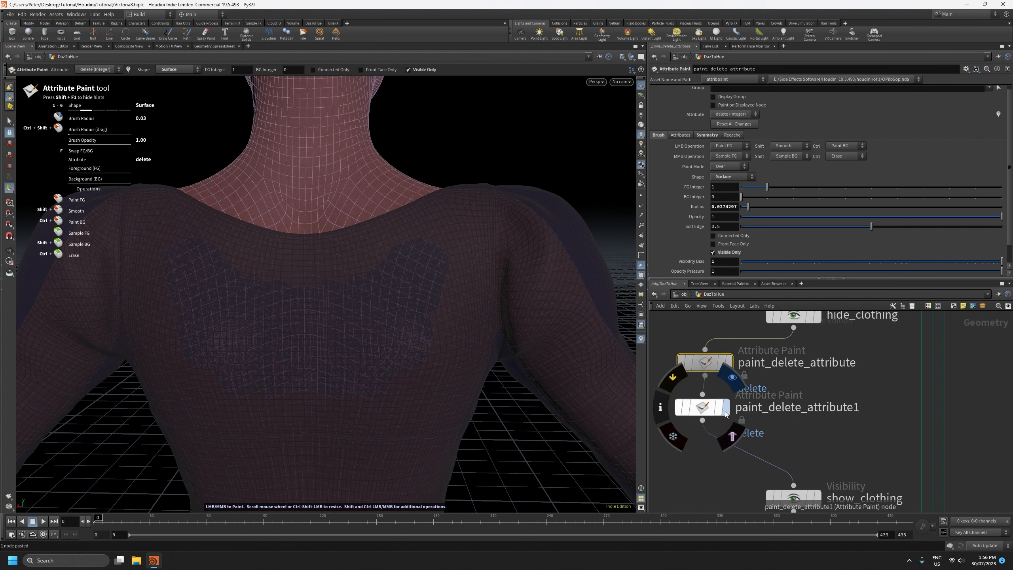
- Rename the duplicated Attribute Paint node paint_retain_attribute
double_click(745, 411)
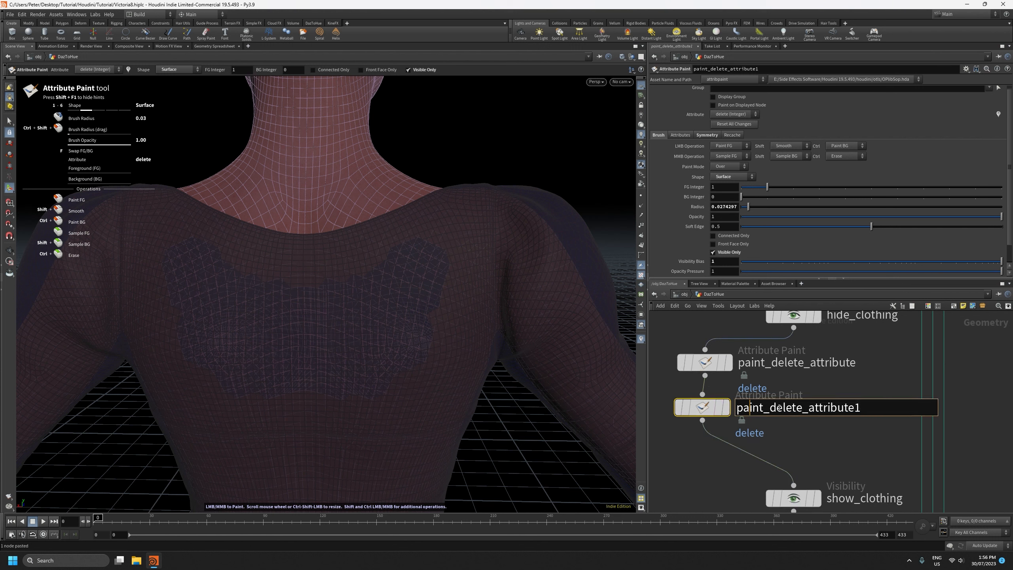
drag(770, 408, 799, 405)
text(retain)
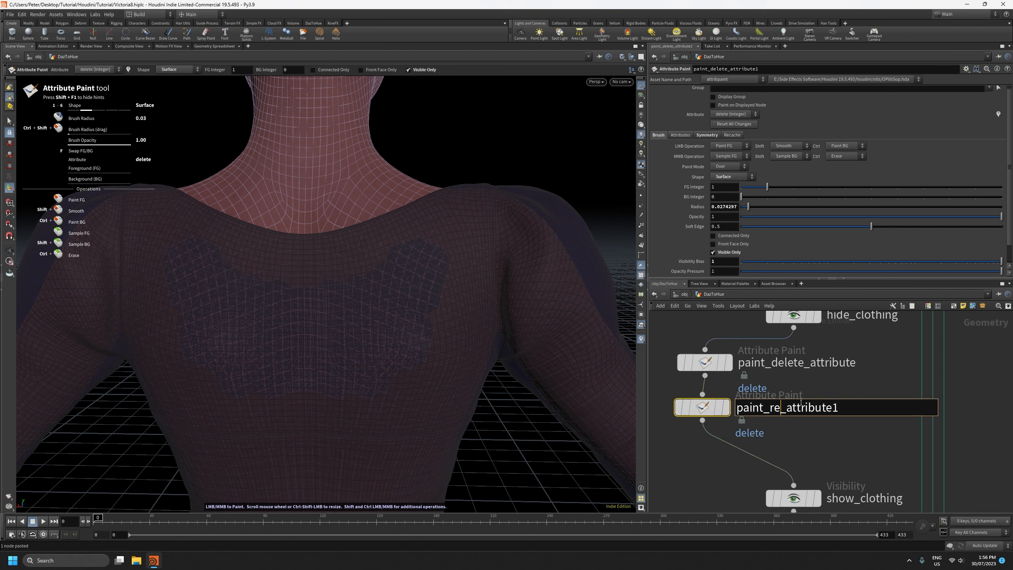
key(BackSpace)
key(Return)
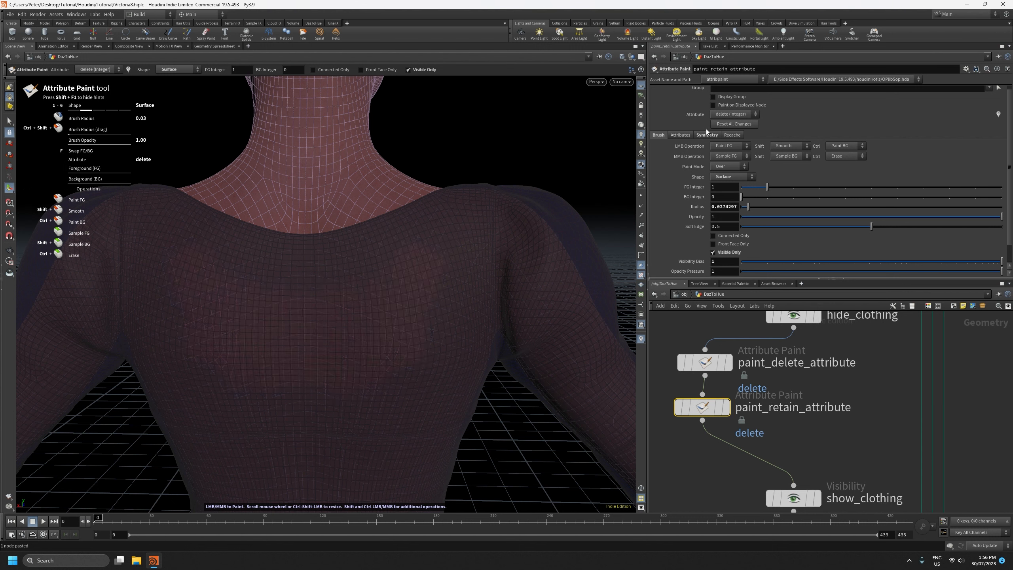
- Set the attribute name painted by paint_retain_attribute to retain
click(681, 134)
double_click(744, 158)
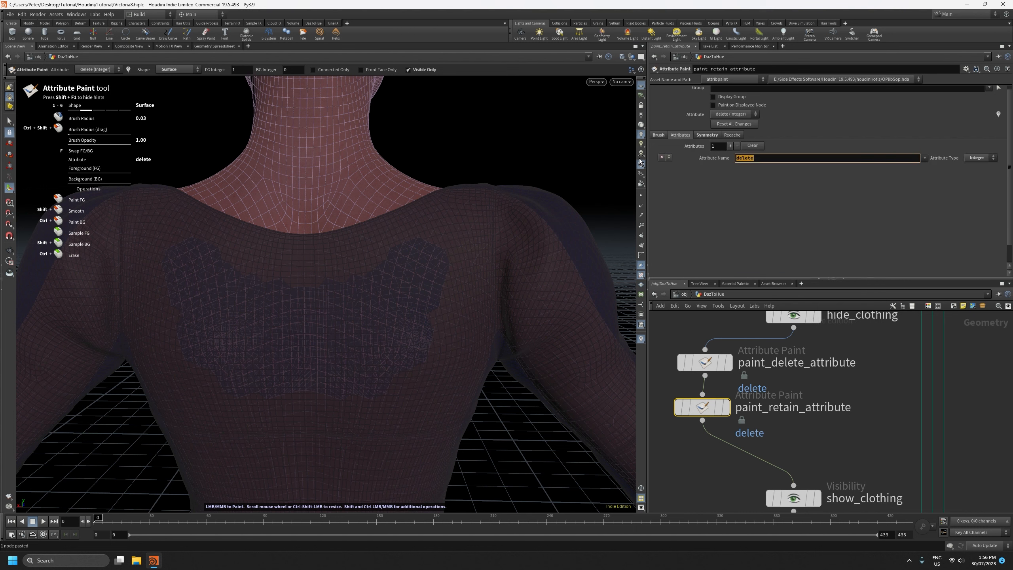
text(retain)
key(Return)
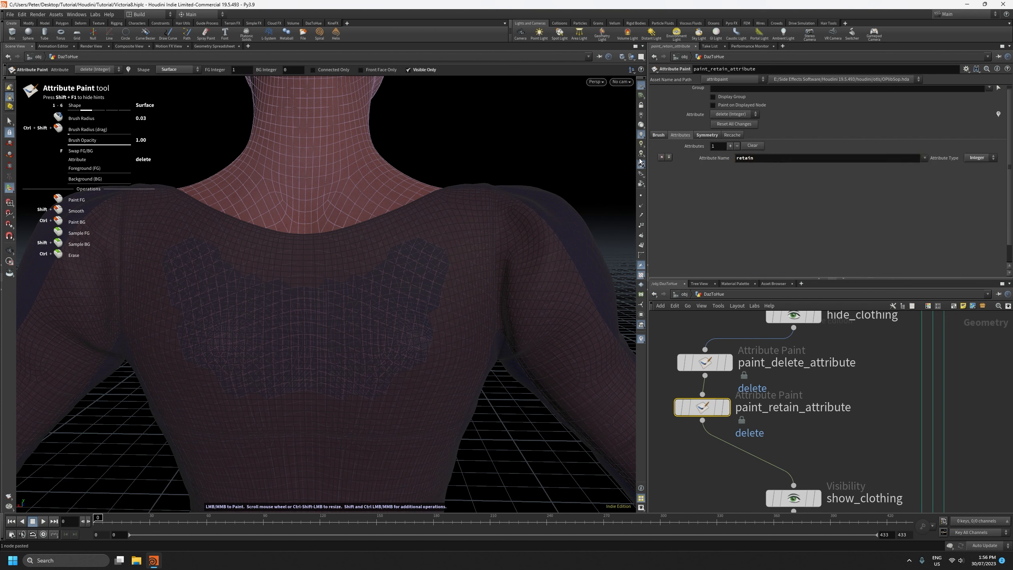
- Set the Retain Attribute of the DazToHueOcclusion node to retain, after nudging show_clothing closer to paint_retain_attribute
middle_drag(867, 449, 841, 414)
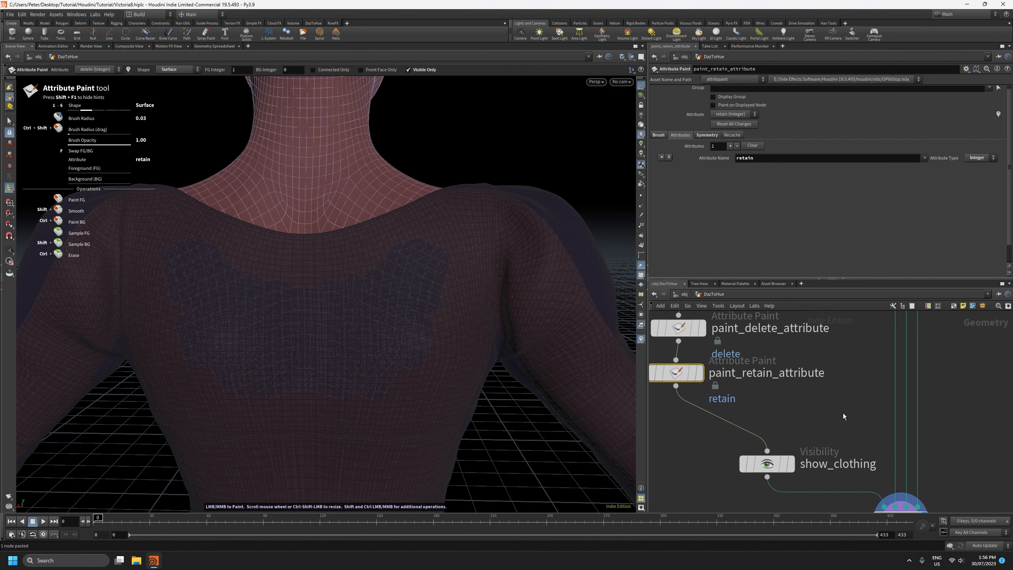
scroll(842, 415, down, 2)
drag(796, 449, 800, 438)
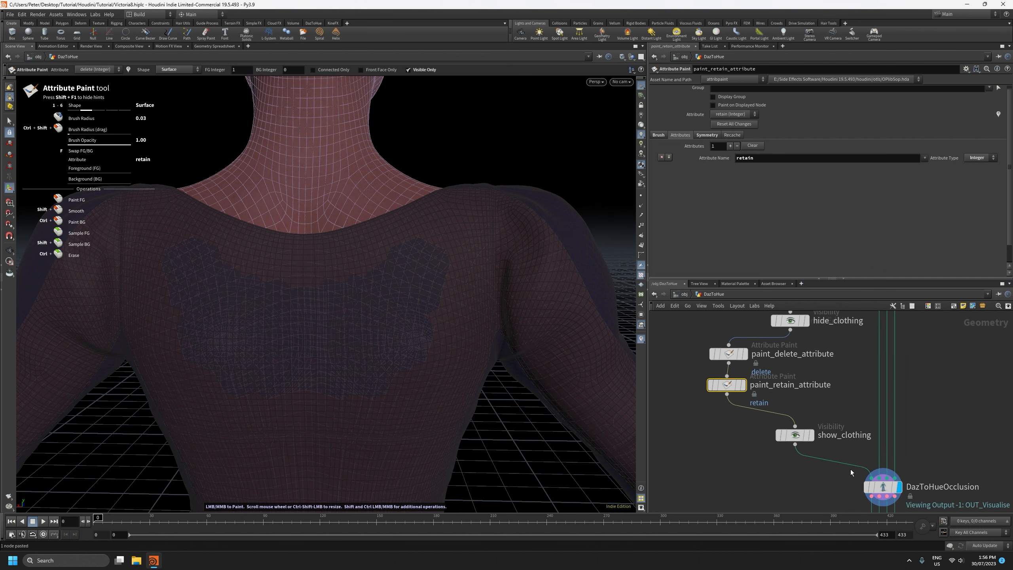
click(882, 486)
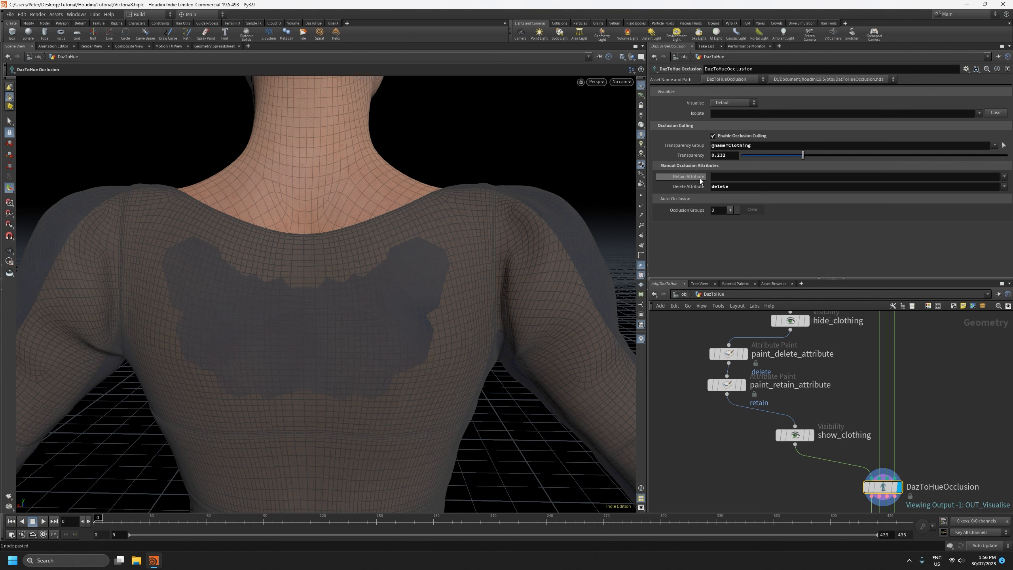
click(1004, 177)
click(990, 223)
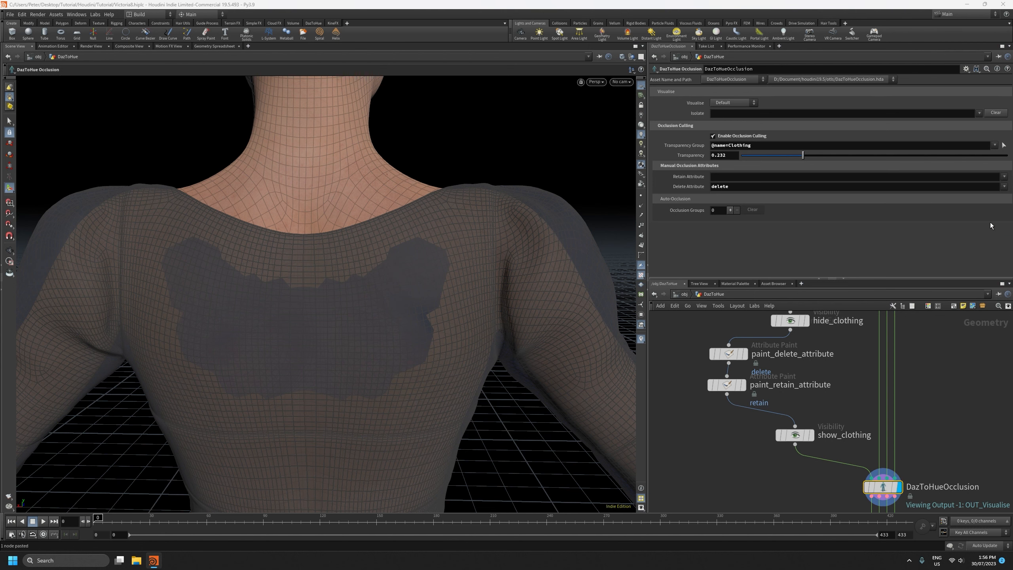
- Paint the retain attribute with paint_retain_attribute over the deleted areas at both shoulder blades
click(726, 383)
scroll(698, 377, up, 1)
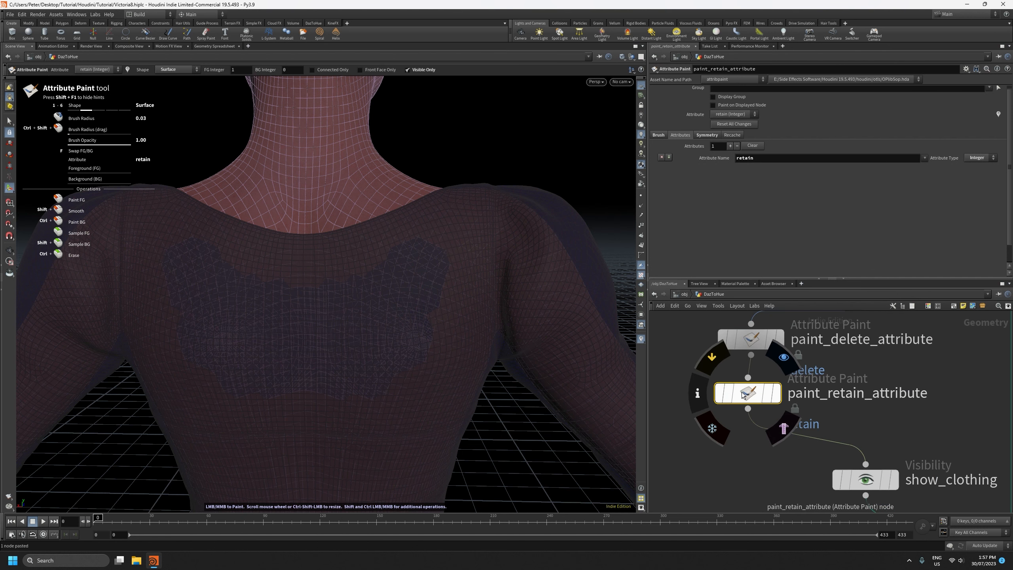
scroll(700, 375, up, 3)
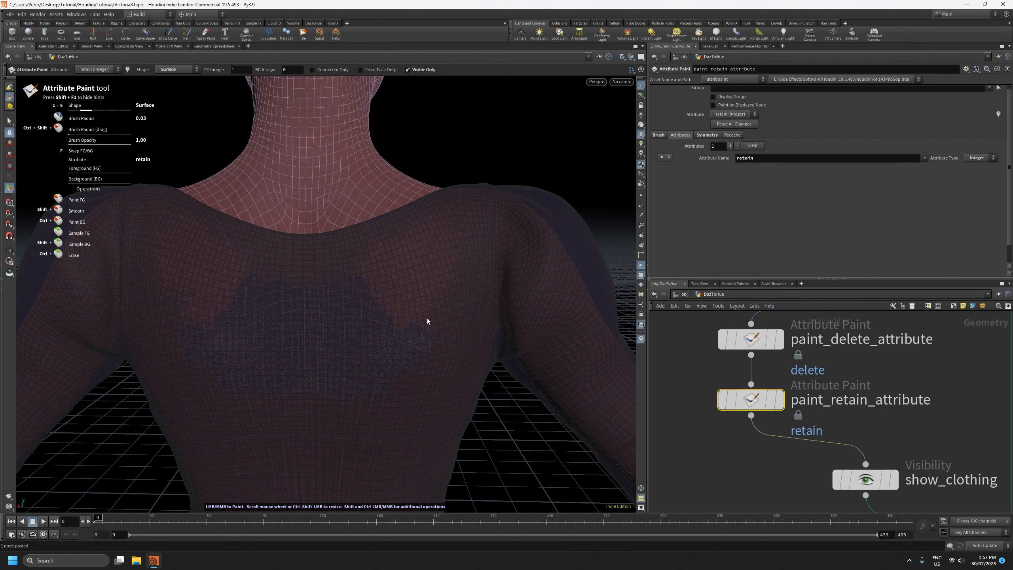
- Select the hide_clothing node and line up show_clothing vertically beneath it
scroll(762, 462, down, 4)
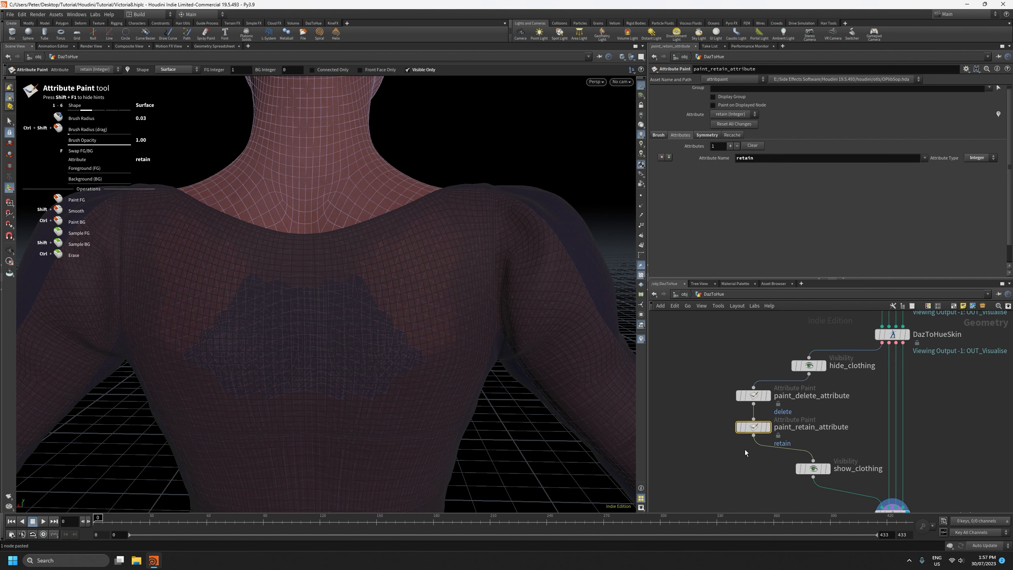
middle_drag(745, 450, 711, 432)
click(775, 347)
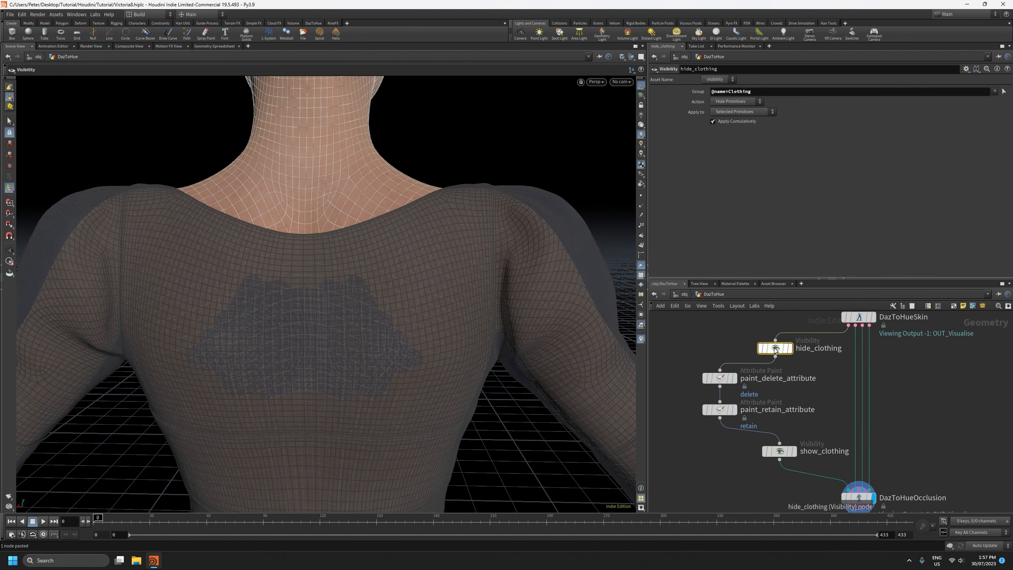
drag(781, 455, 778, 447)
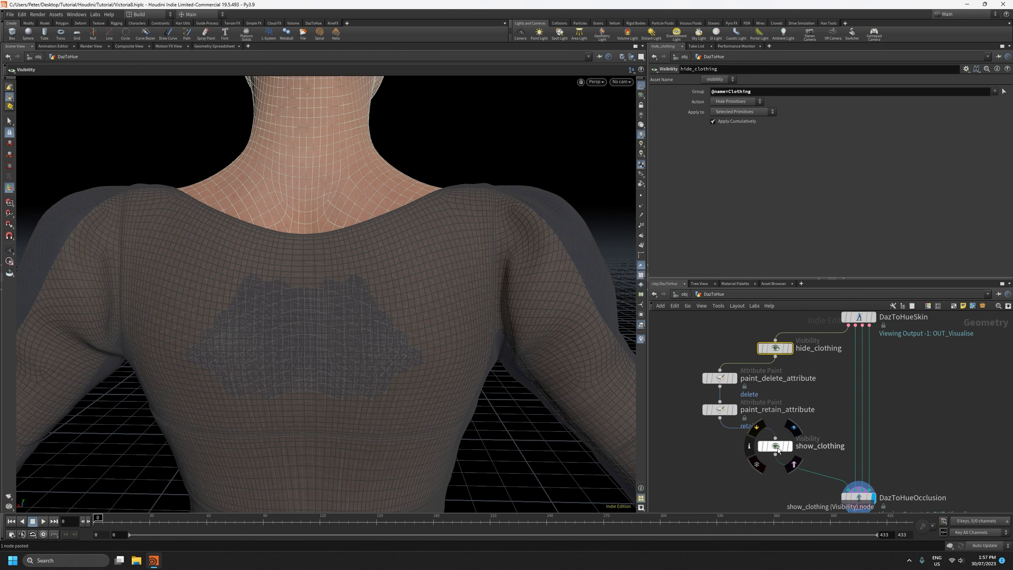
- Examine the character's head, neck and shoulders from the front
alt+right_drag(393, 312, 369, 159)
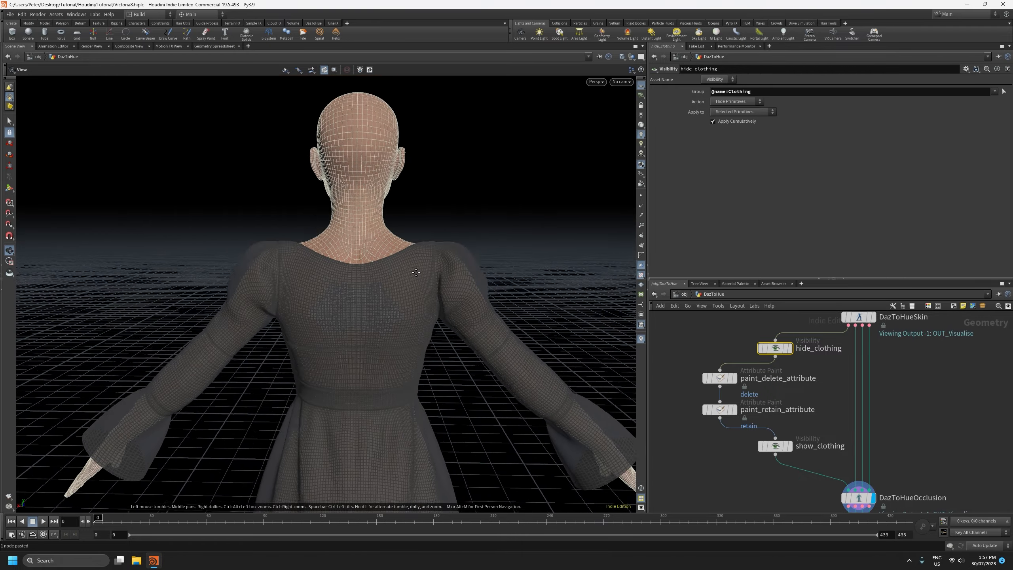
alt+middle_drag(355, 99, 365, 195)
alt+drag(349, 203, 611, 223)
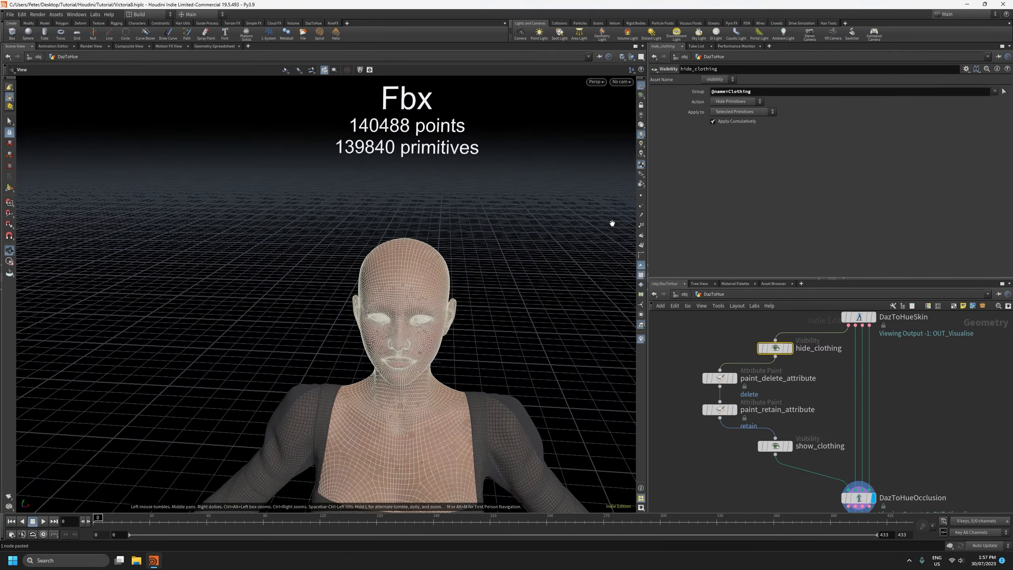
alt+drag(487, 282, 491, 267)
alt+middle_drag(427, 204, 397, 276)
alt+right_drag(414, 172, 443, 220)
alt+middle_drag(505, 357, 481, 240)
alt+right_drag(480, 369, 478, 339)
mouse_move(486, 400)
alt+mouse_down()
mouse_move(484, 374)
mouse_move(478, 384)
alt+mouse_up()
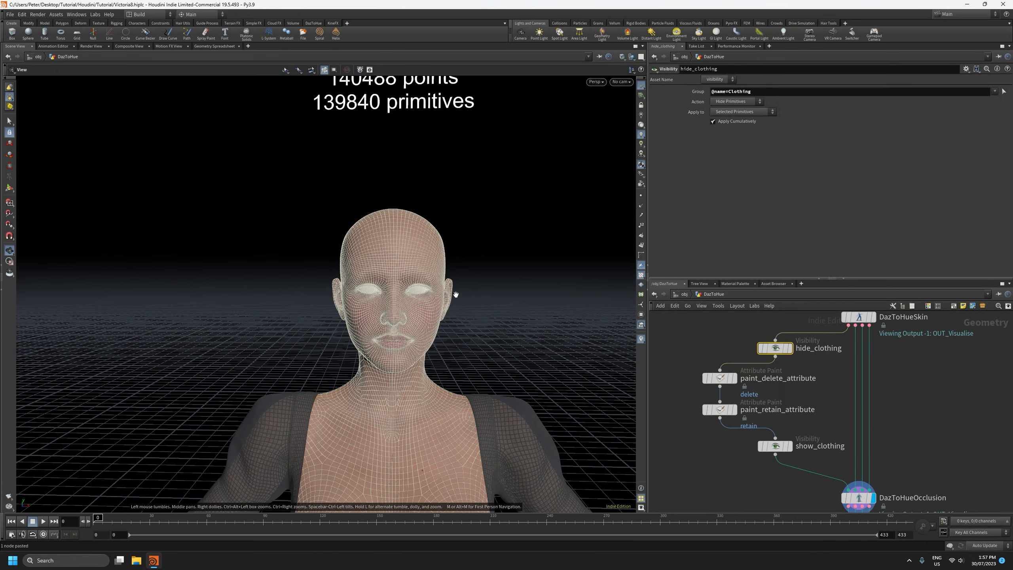
alt+middle_drag(456, 294, 422, 352)
alt+right_drag(429, 398, 428, 386)
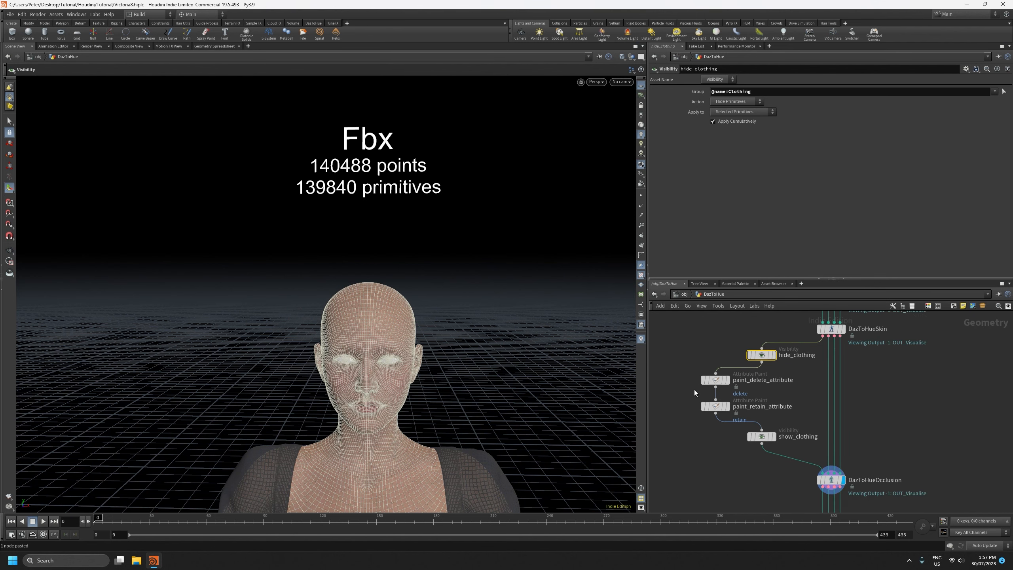
- Select the DazToHueOcclusion node and enlarge the network editor pane to show more of the node chain
scroll(694, 389, down, 1)
mouse_move(758, 442)
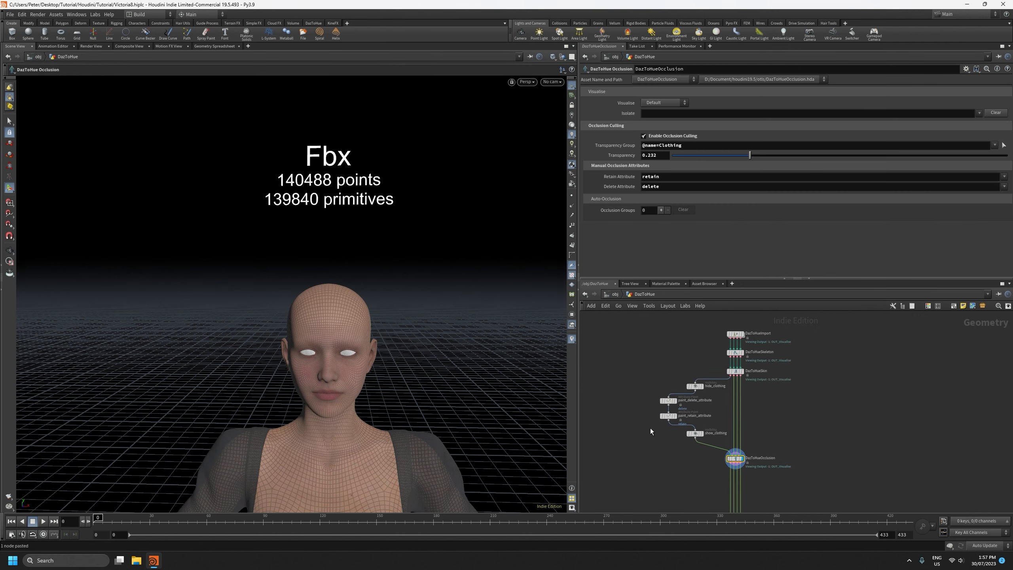
scroll(650, 427, down, 3)
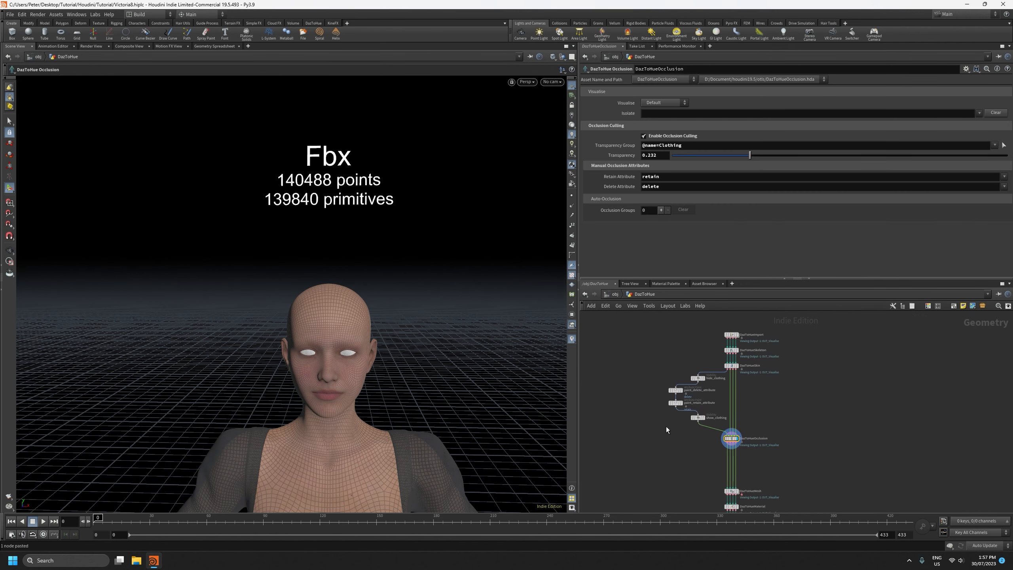
drag(822, 278, 821, 176)
scroll(704, 325, up, 5)
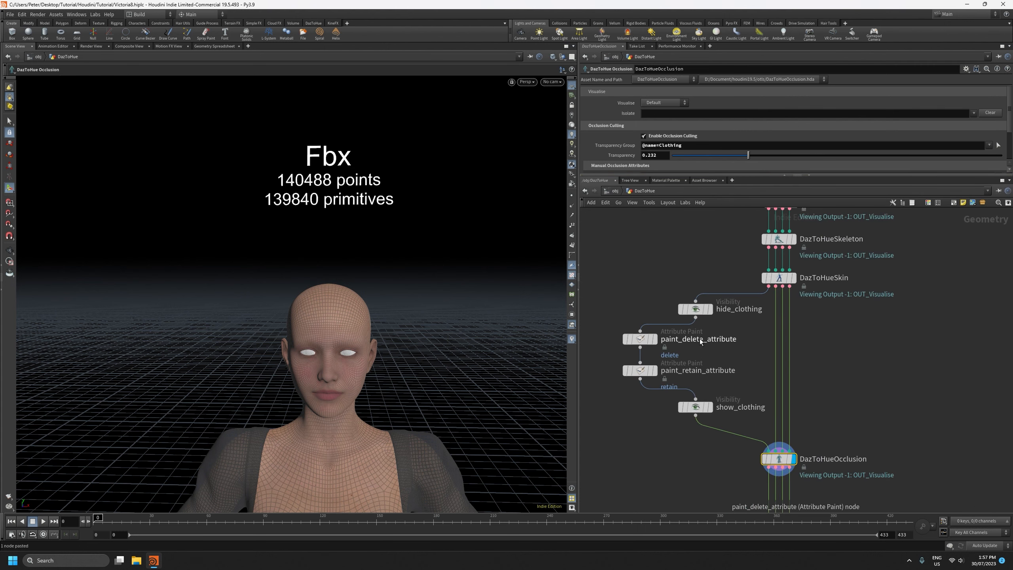
scroll(429, 362, up, 5)
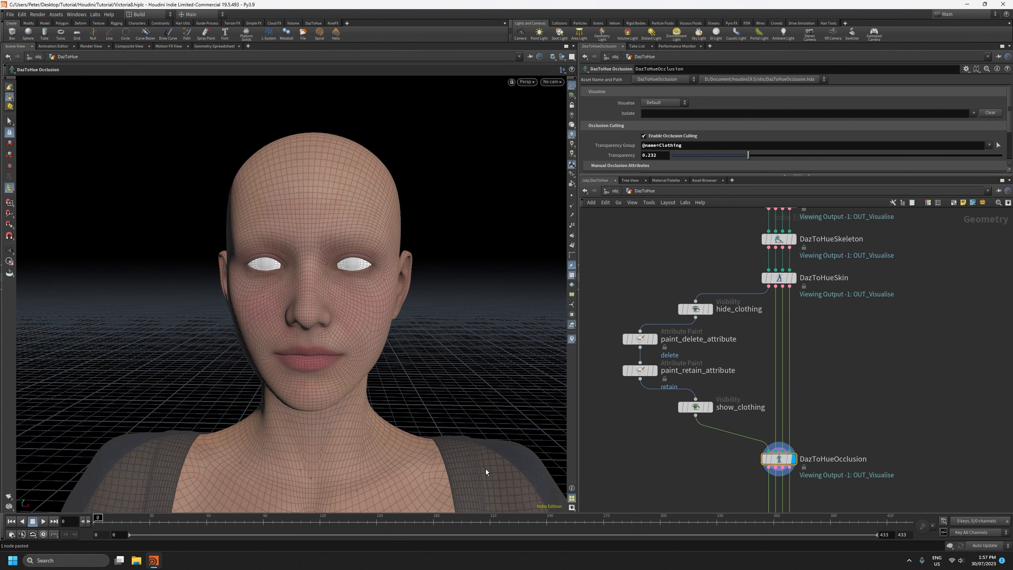
- Move the DazToHueMesh, DazToHueMaterial and DazToHueUv1 nodes further below DazToHueOcclusion and show the DazToHueMesh parameters
scroll(637, 439, down, 3)
middle_drag(638, 461, 633, 307)
scroll(633, 307, up, 1)
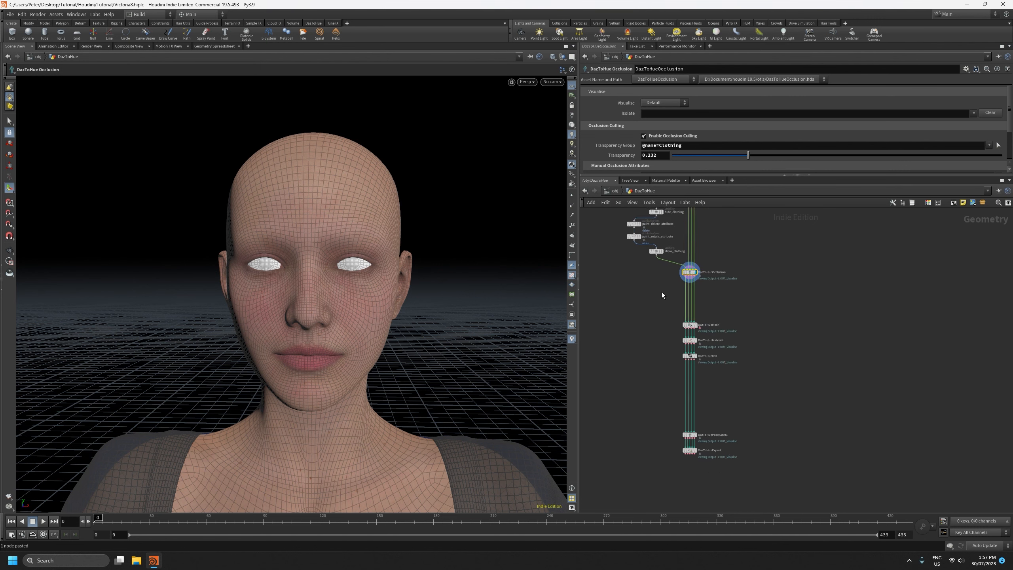
scroll(666, 390, up, 3)
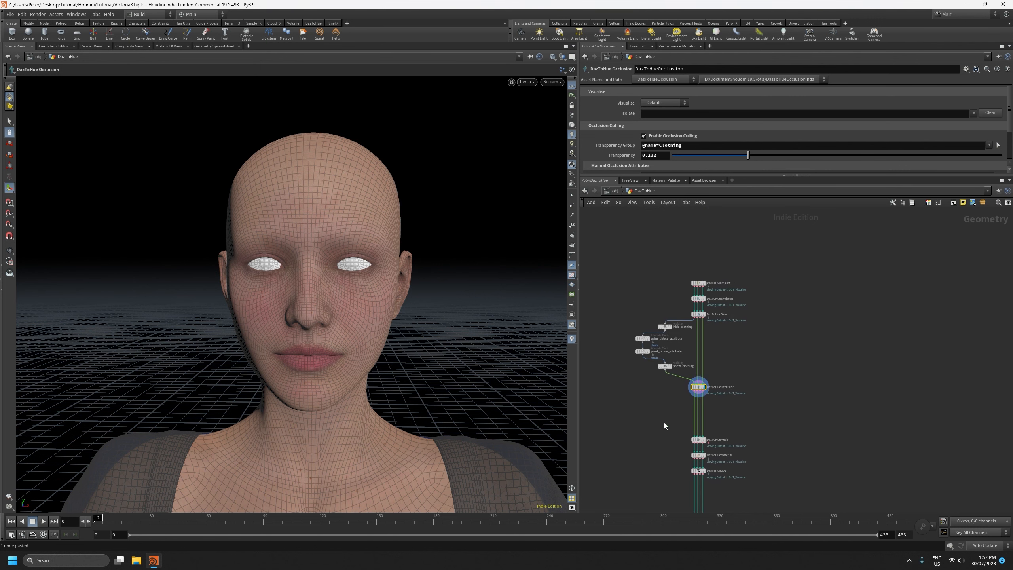
middle_drag(674, 441, 673, 369)
scroll(665, 362, up, 3)
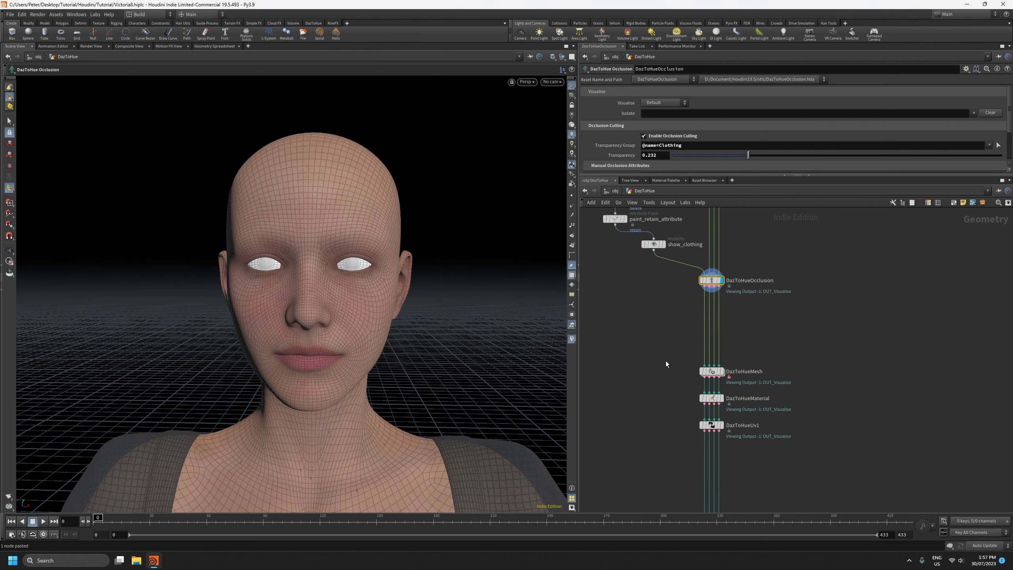
drag(667, 347, 733, 463)
drag(707, 370, 715, 404)
click(713, 403)
scroll(423, 302, up, 2)
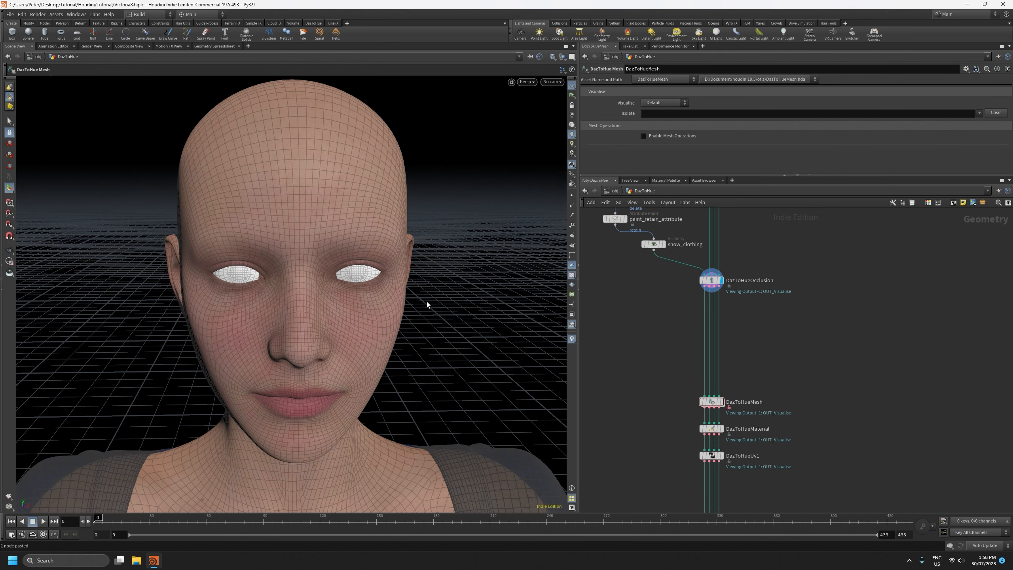
- Display the DazToHueMesh node's output in the viewport and enlarge the parameter pane
scroll(426, 300, down, 5)
key(Escape)
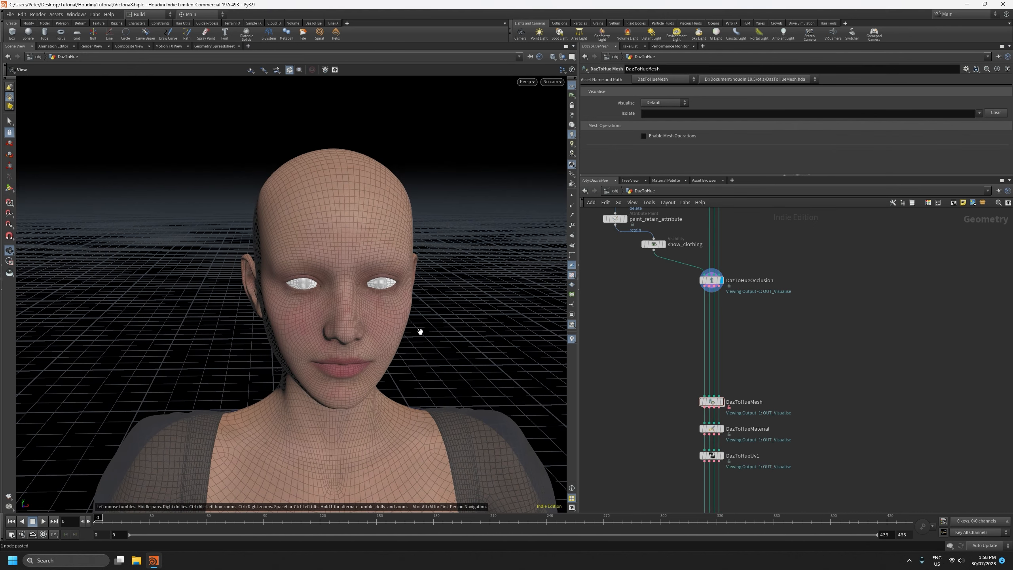
mouse_move(420, 332)
mouse_down()
mouse_move(430, 317)
mouse_move(416, 328)
mouse_up()
scroll(704, 405, up, 2)
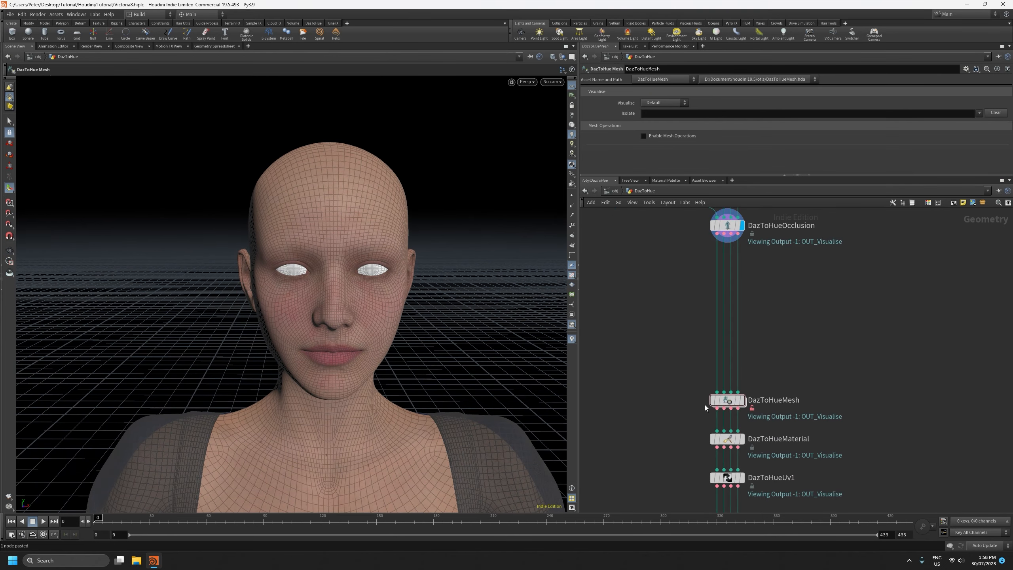
click(729, 402)
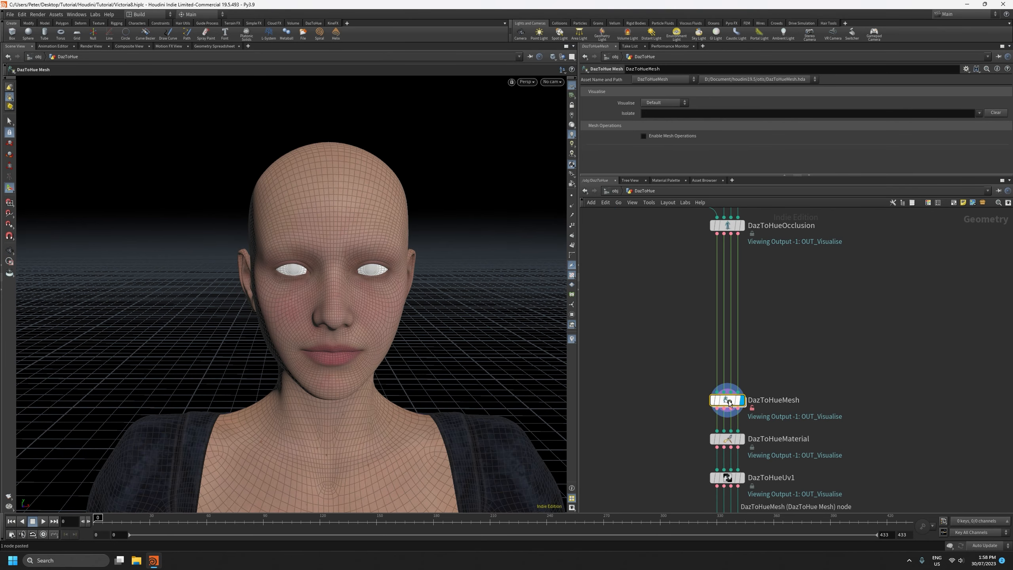
drag(744, 176, 743, 263)
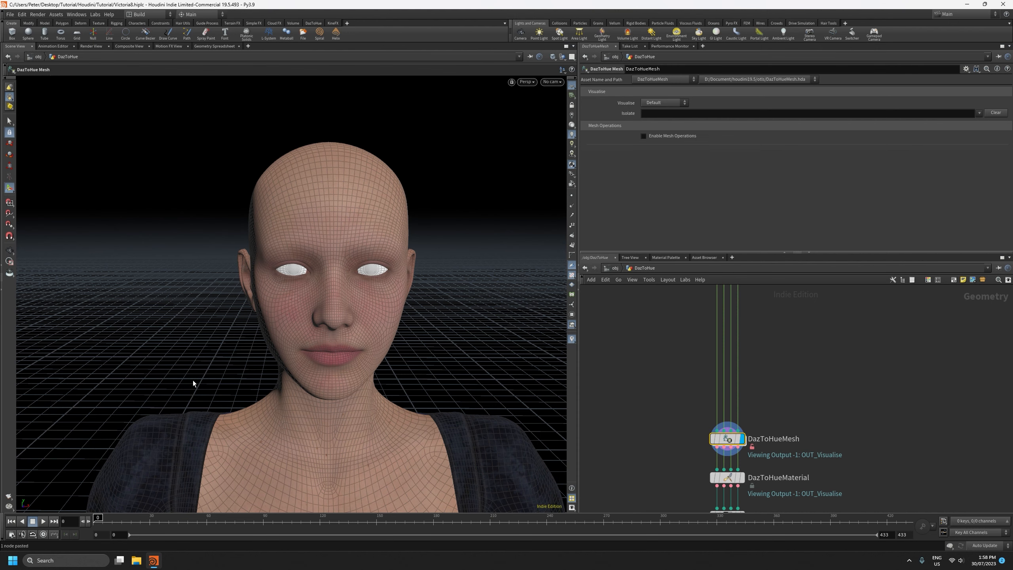
alt+drag(422, 346, 429, 354)
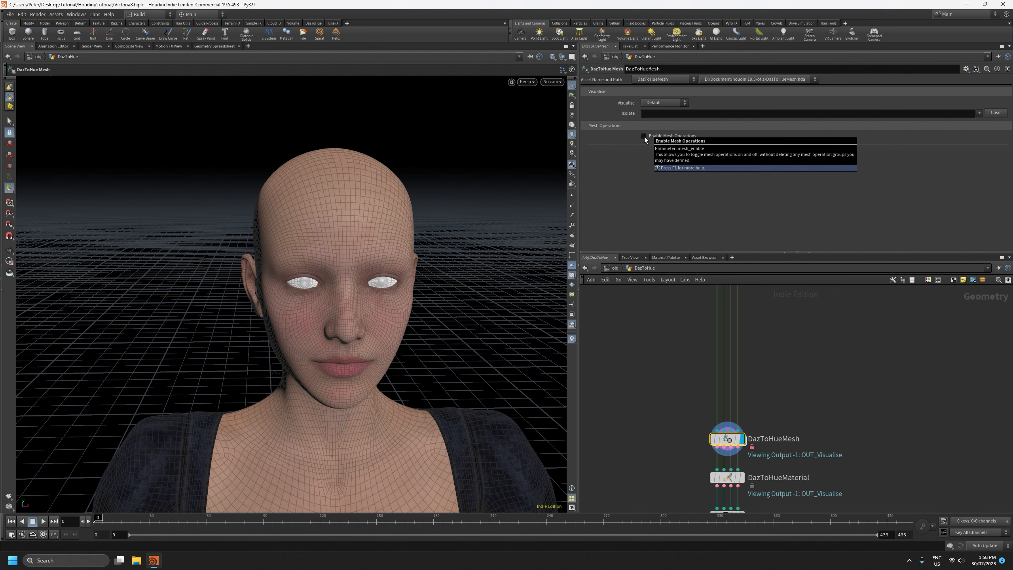
alt+right_drag(385, 333, 396, 279)
alt+drag(396, 279, 423, 281)
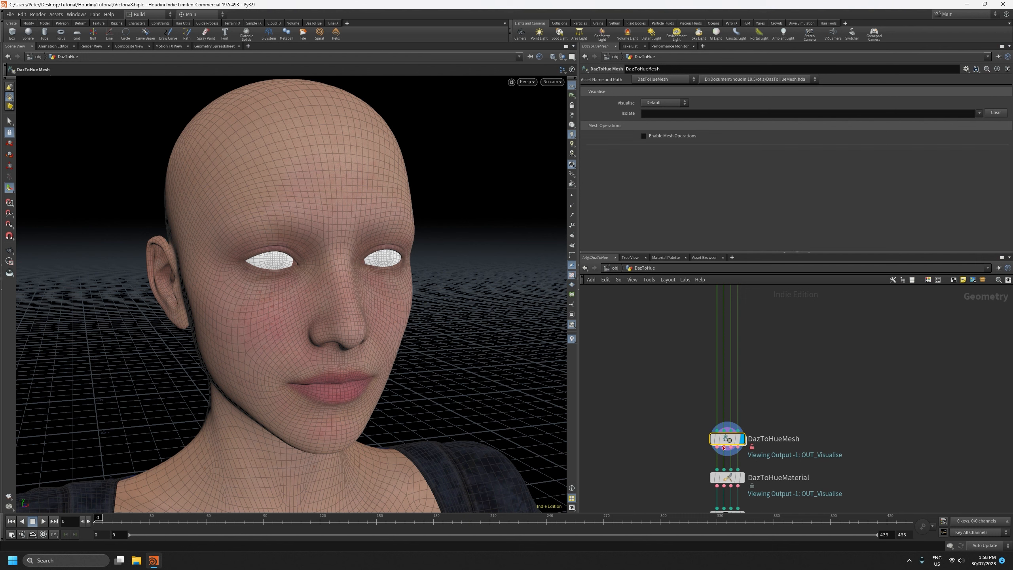
mouse_move(731, 442)
click(644, 136)
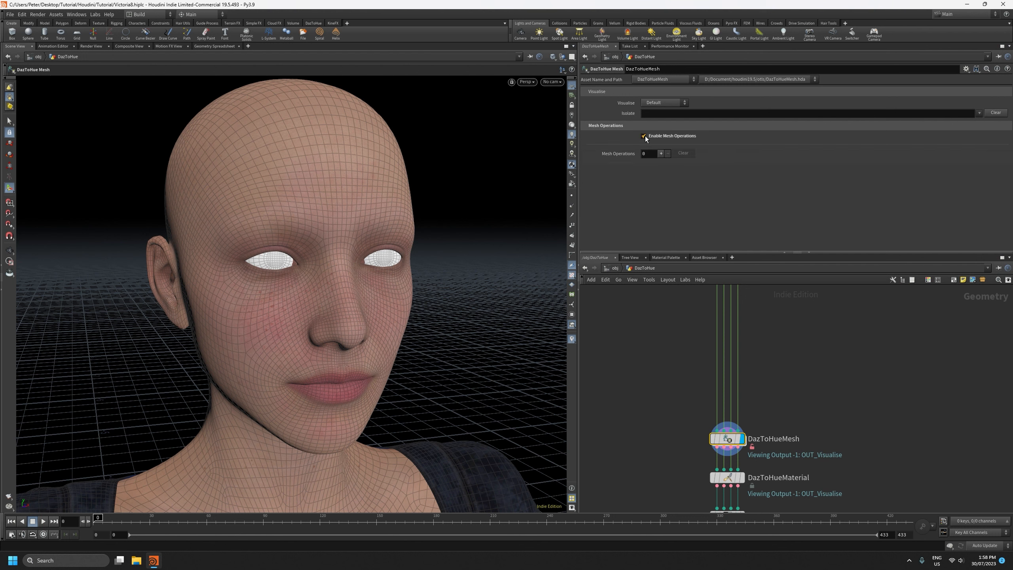
click(661, 154)
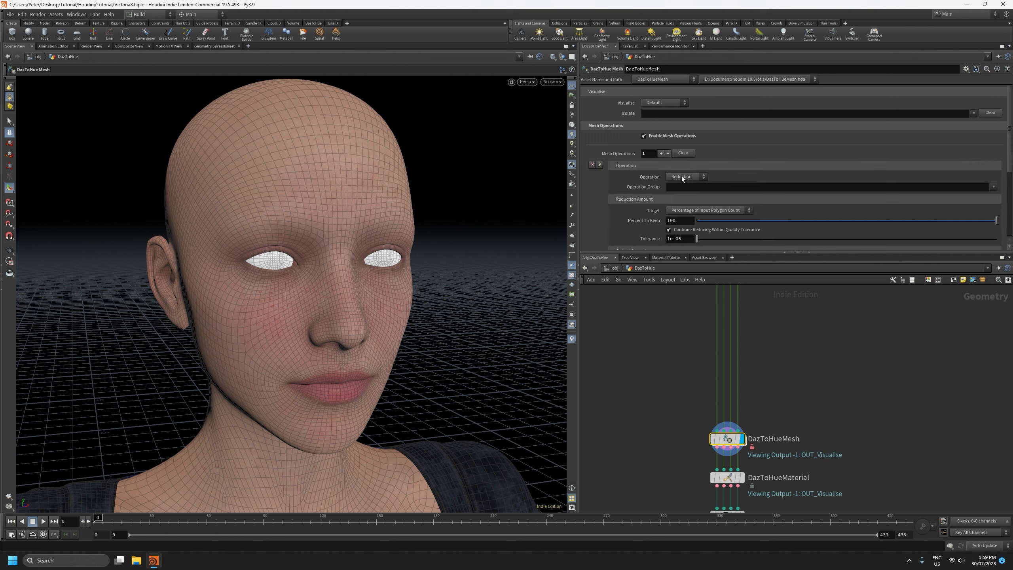
click(993, 187)
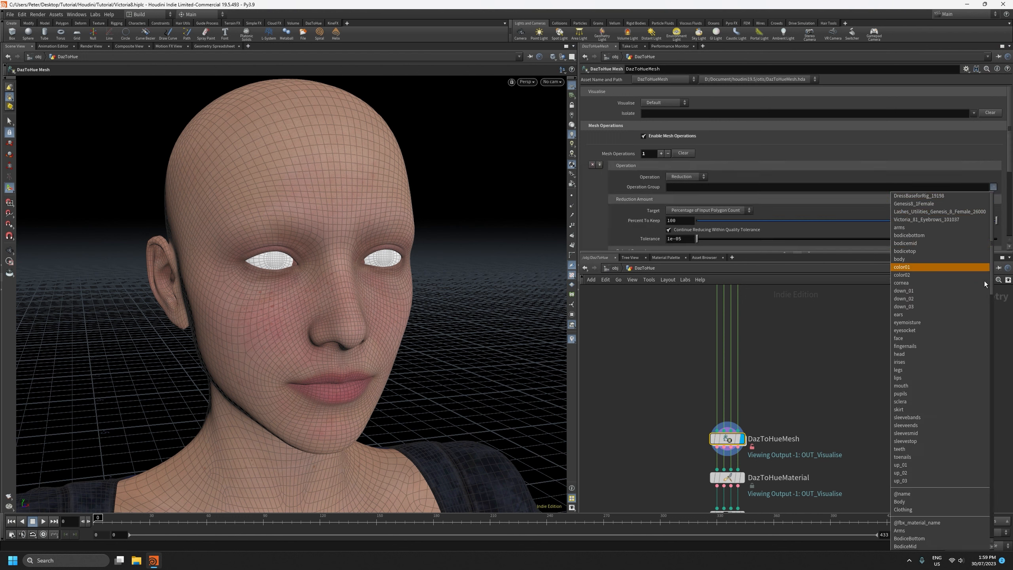
click(921, 503)
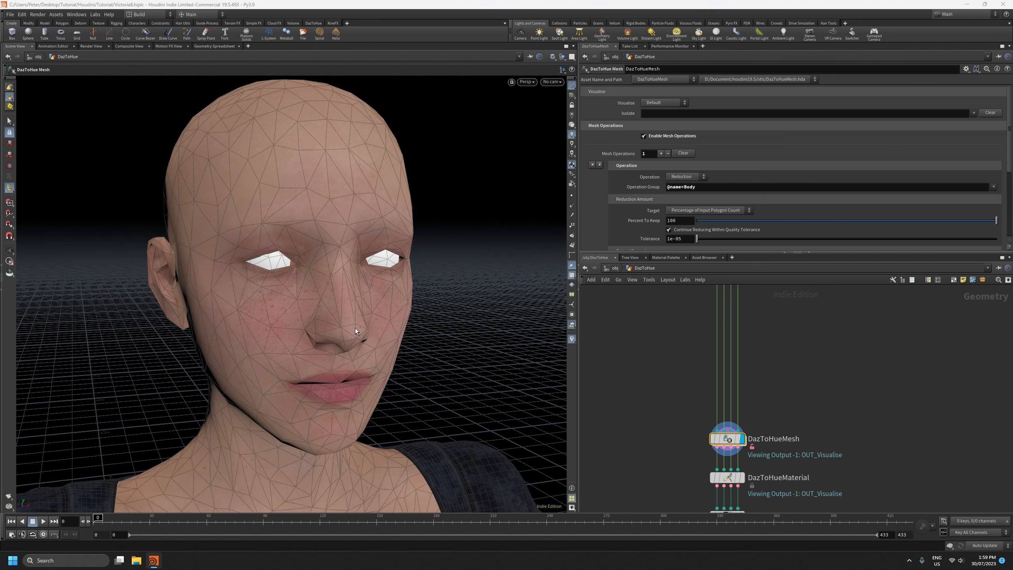
- Turn off continued reduction within quality tolerance and set the body reduction's Percent To Keep to 50
alt+right_drag(355, 328, 369, 429)
alt+drag(368, 429, 362, 438)
key(Return)
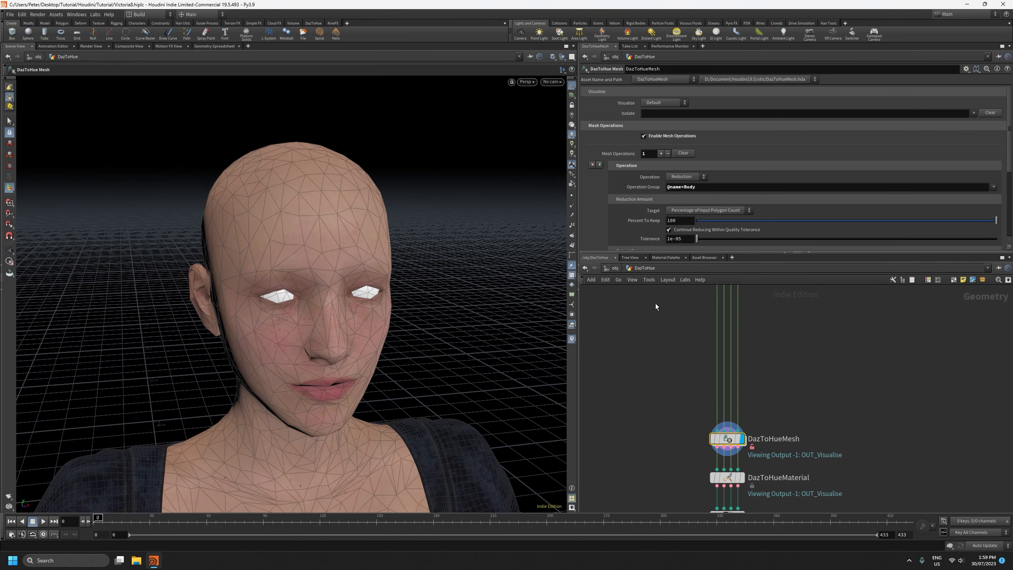
drag(657, 251, 657, 308)
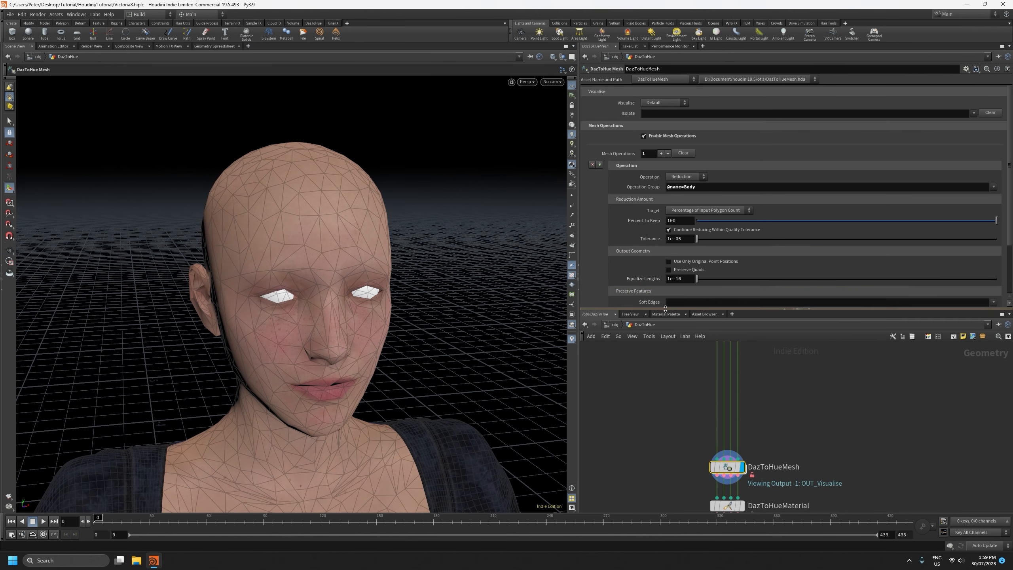
click(669, 231)
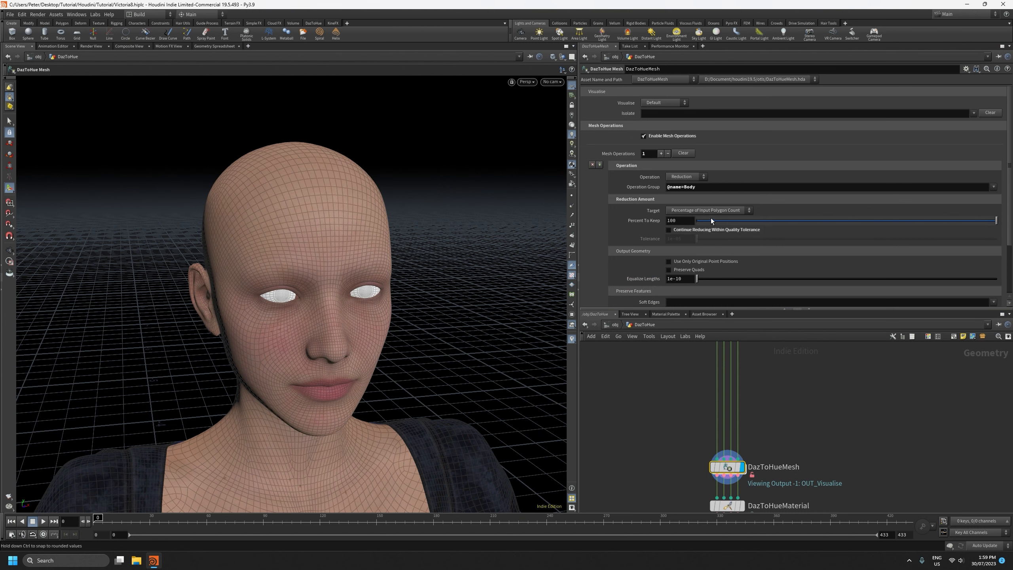
click(679, 220)
text(50)
key(Return)
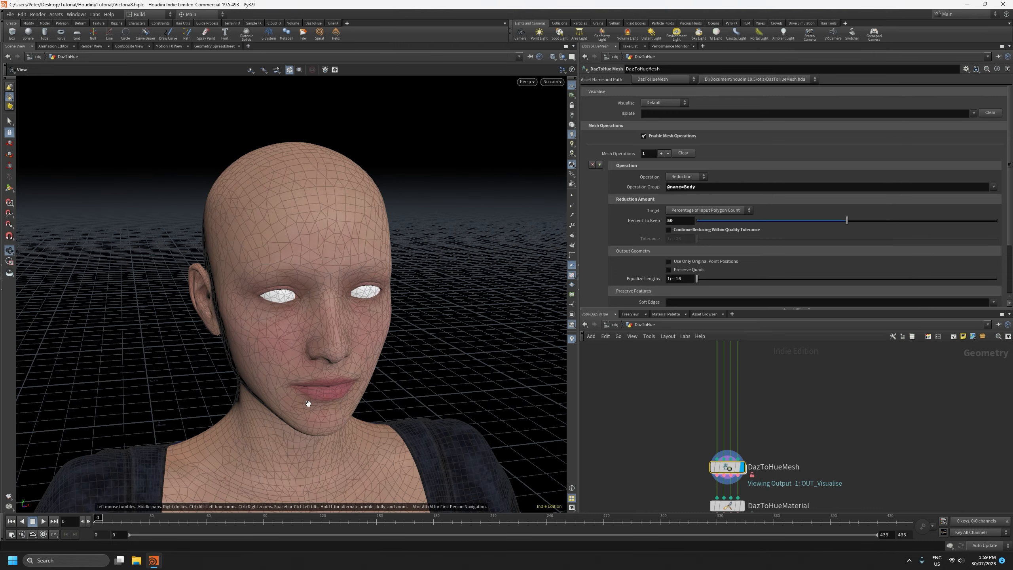
- Examine the reduced body mesh on the face, neck and chest, and review the remaining reduction options
key(space)
drag(266, 328, 292, 363)
drag(316, 398, 351, 419)
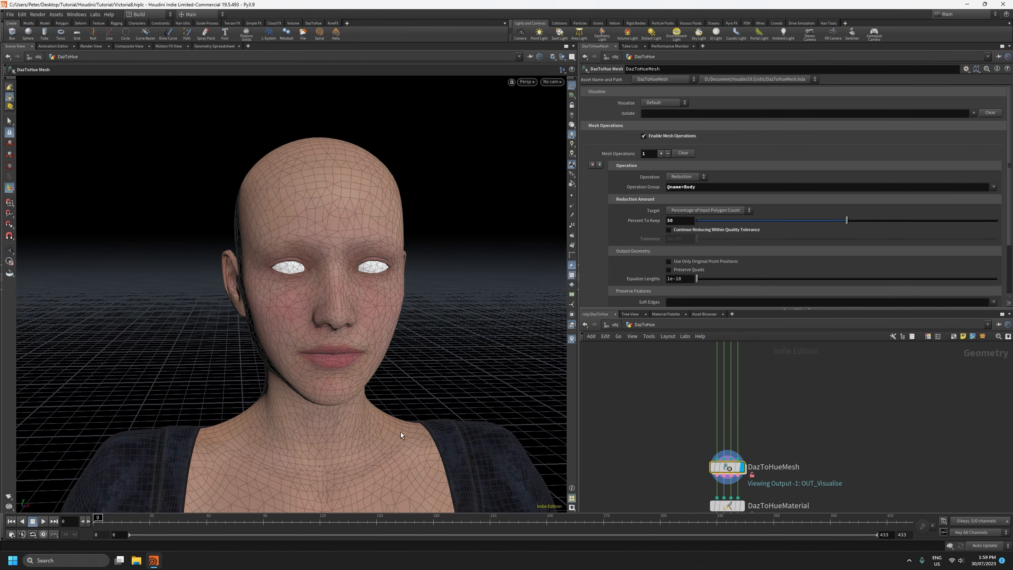
scroll(637, 279, down, 1)
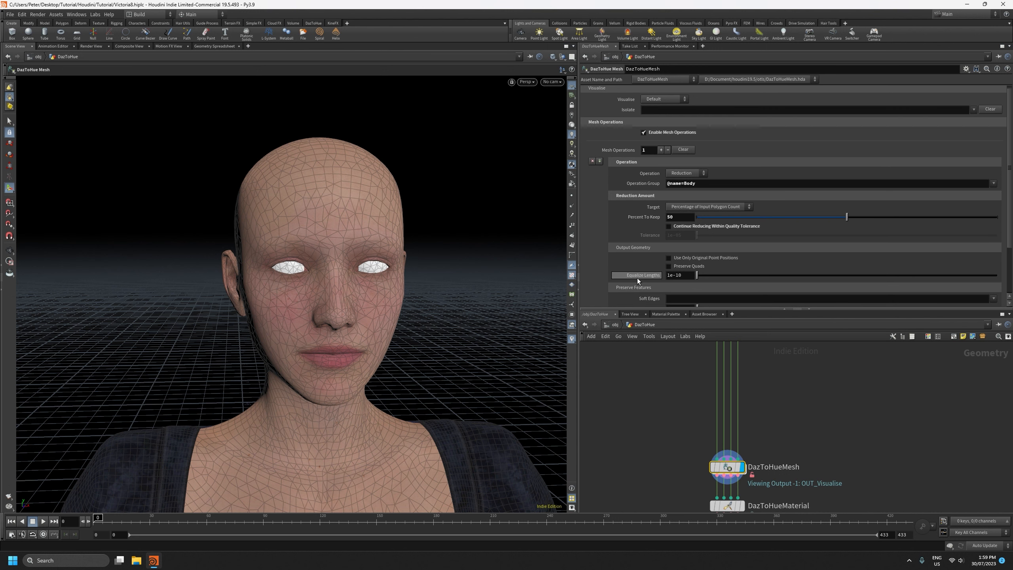
scroll(652, 179, down, 3)
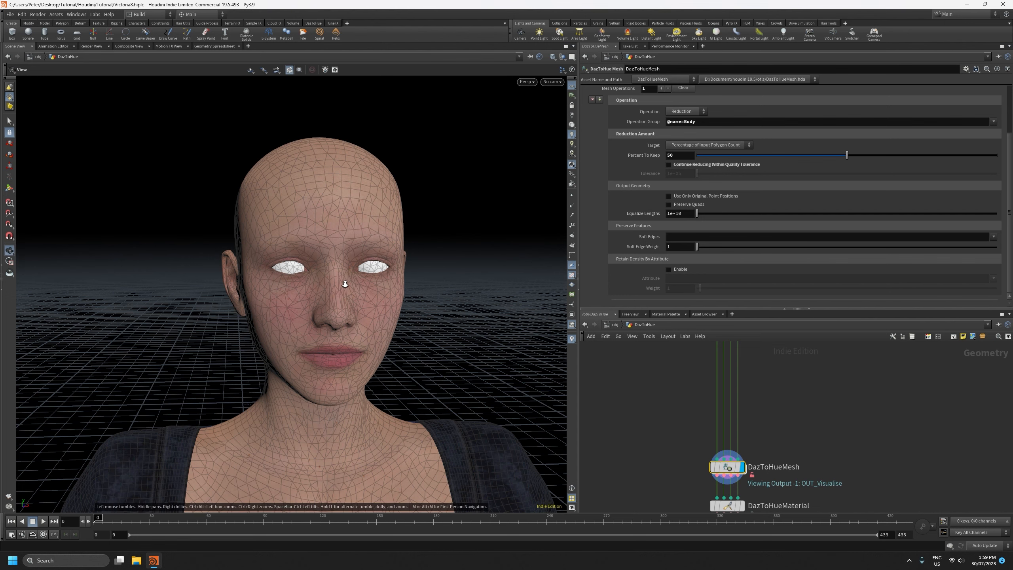
scroll(339, 136, up, 5)
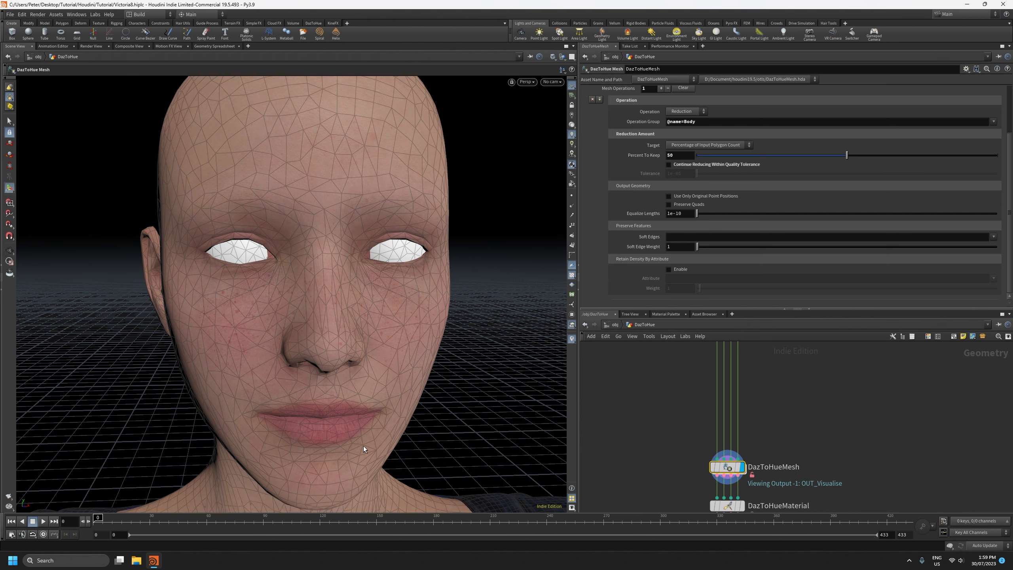
scroll(664, 477, down, 5)
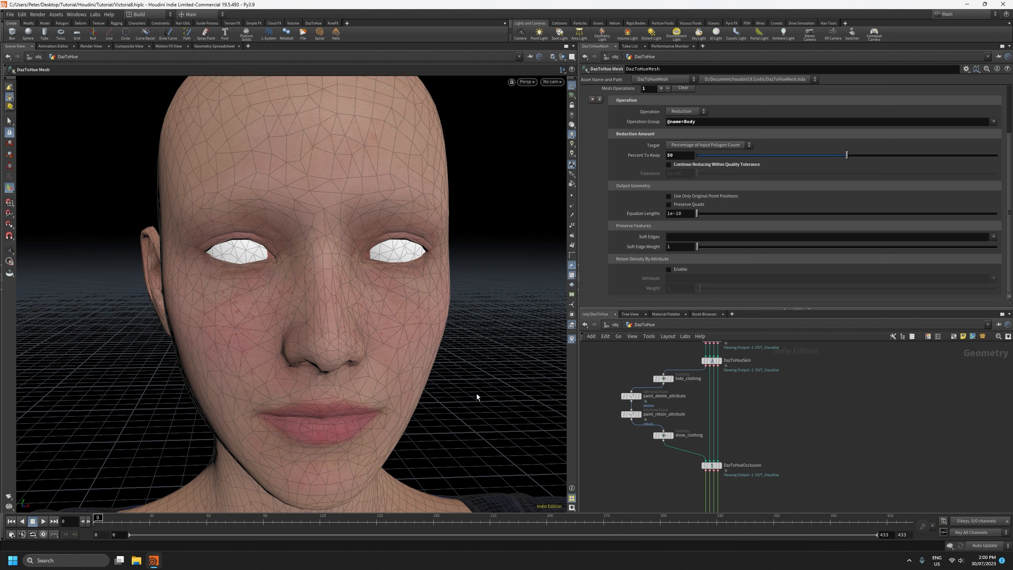
scroll(474, 411, down, 5)
drag(470, 432, 405, 406)
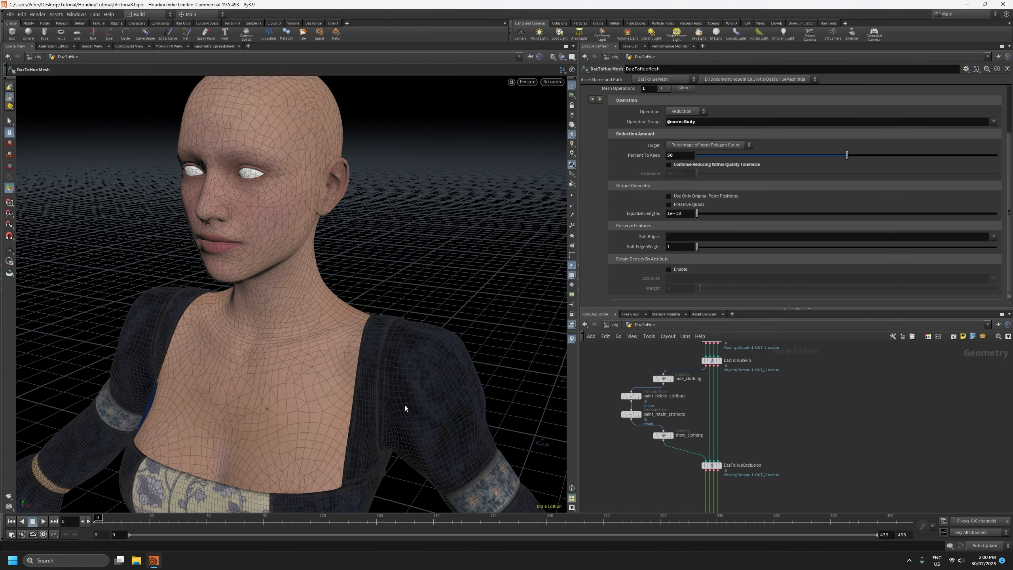
right_drag(437, 417, 366, 296)
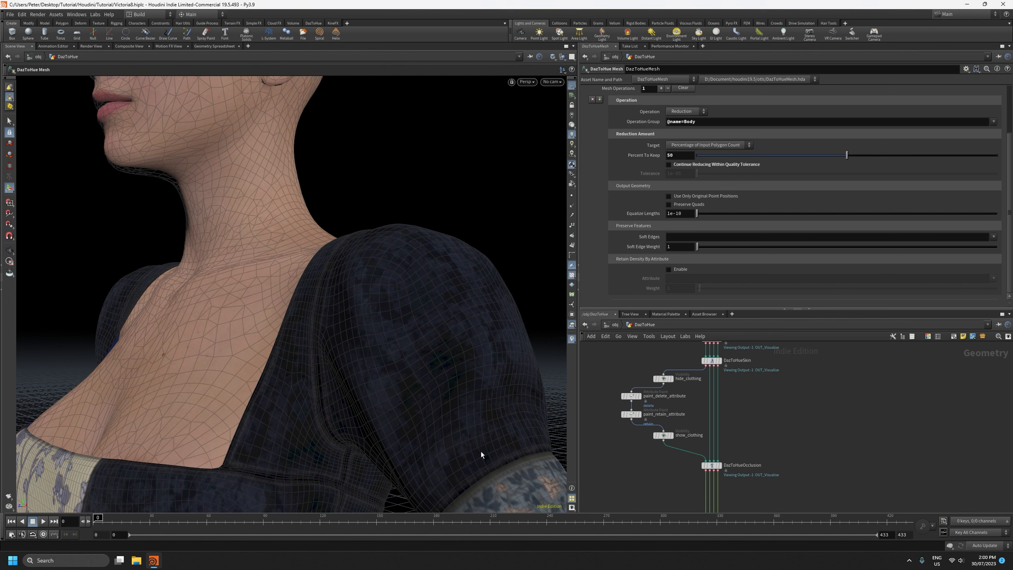
- Check the hide_clothing and show_clothing visibility nodes, ending with the hide_clothing parameters shown
click(663, 378)
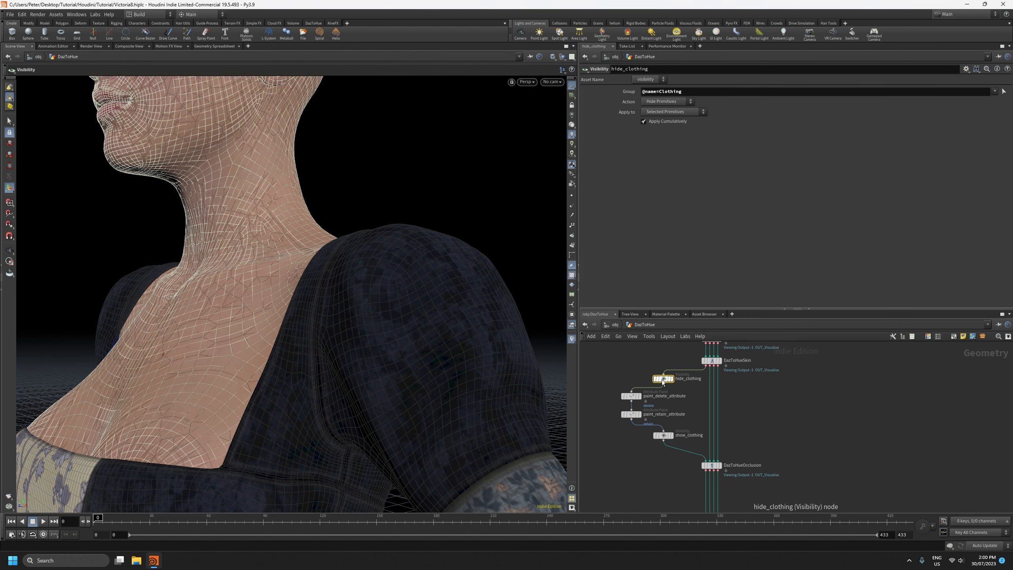
click(663, 435)
click(663, 378)
- Add an Attribute Paint node and wire it between the first output of DazToHueOcclusion and the first input of DazToHueMesh
scroll(715, 469, up, 3)
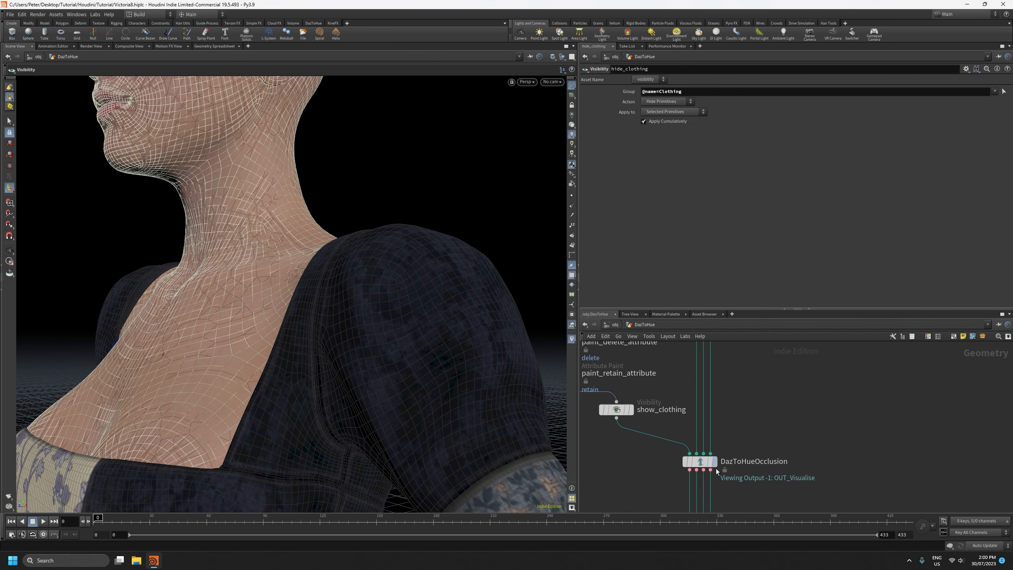
middle_drag(624, 486, 673, 388)
key(Tab)
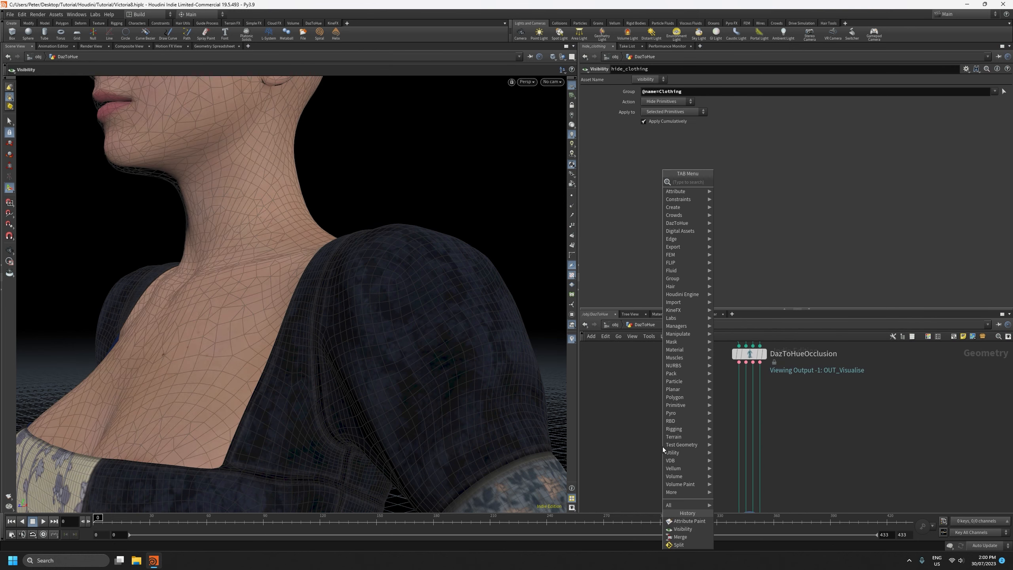
text(paint)
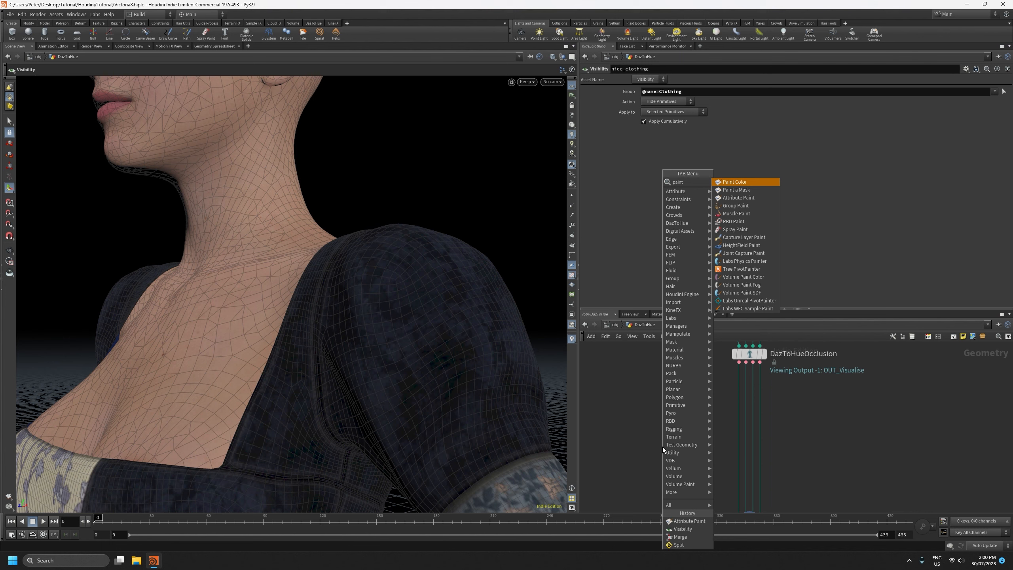
click(733, 197)
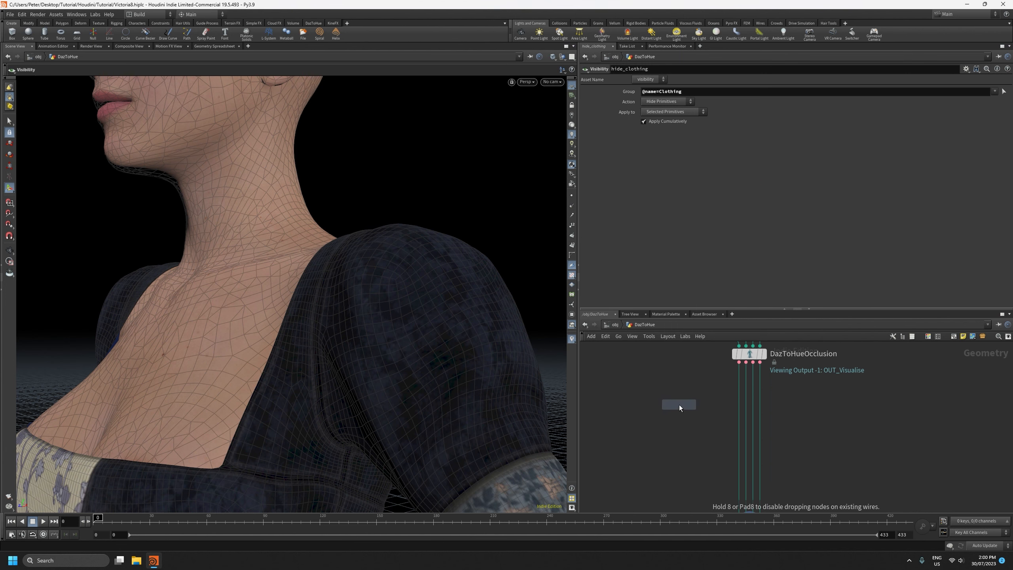
click(679, 404)
scroll(716, 377, down, 2)
drag(731, 367, 723, 474)
drag(692, 398, 679, 414)
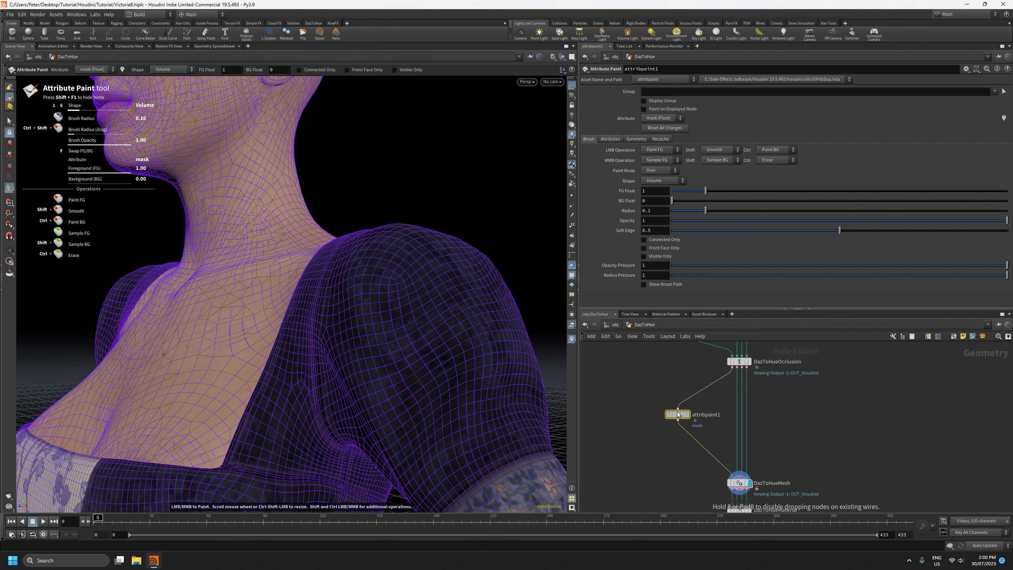
- Rename the new Attribute Paint node to paint_density and display it in the viewport
double_click(704, 415)
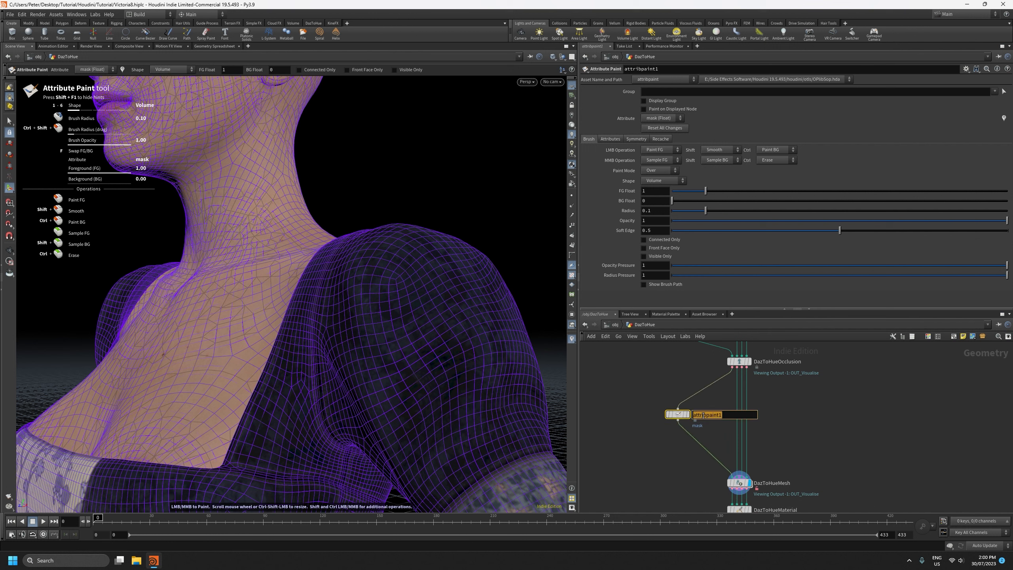
text(paint_density)
key(Return)
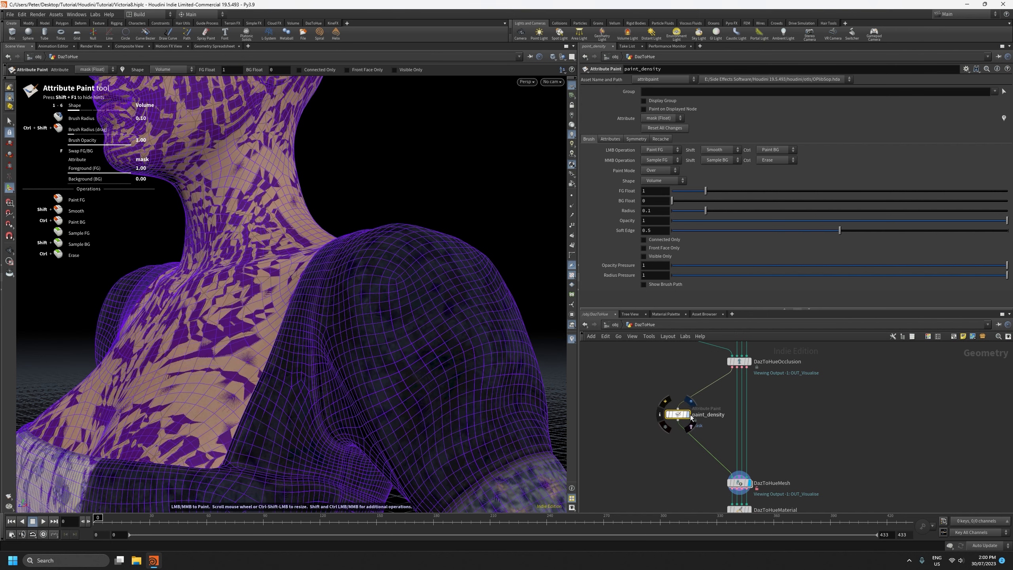
click(688, 415)
- Show the attribute settings of paint_density, frame the character's face and reduce the brush radius to 0.02
alt+drag(275, 275, 337, 287)
mouse_move(337, 287)
alt+right_down()
mouse_move(350, 343)
mouse_move(351, 316)
alt+right_up()
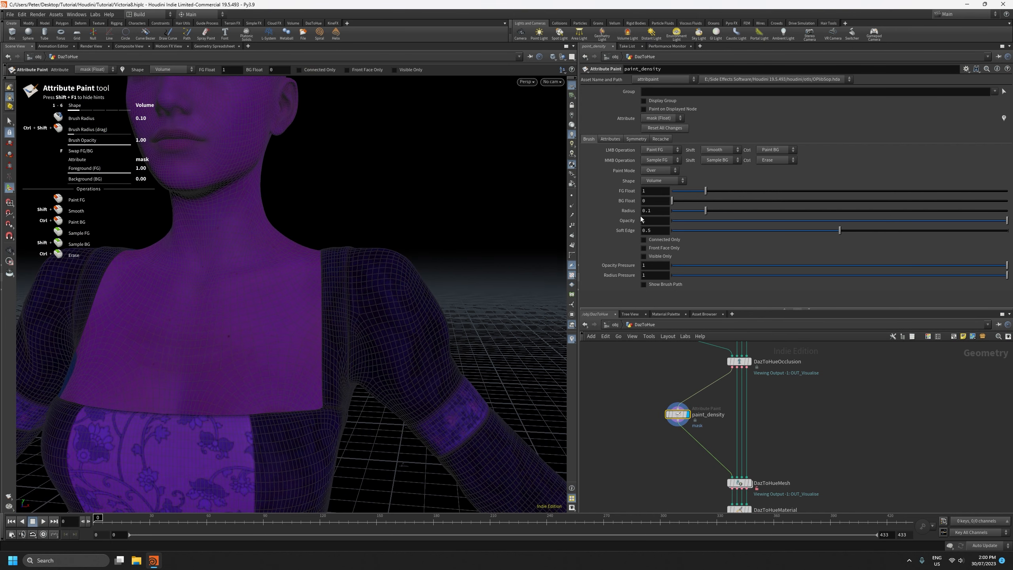
click(610, 139)
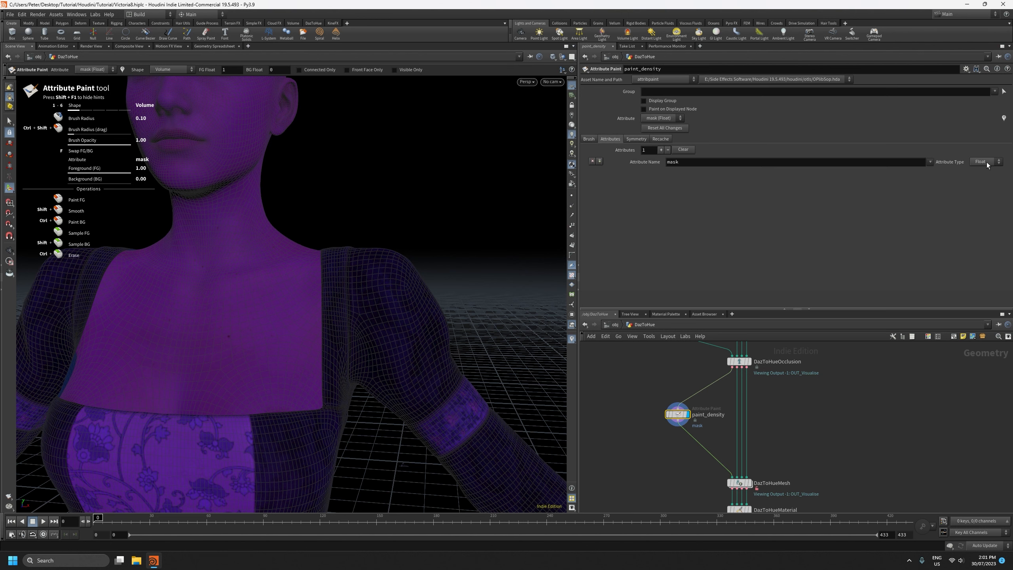
alt+middle_drag(305, 269, 416, 445)
alt+right_drag(359, 403, 360, 203)
scroll(364, 251, down, 5)
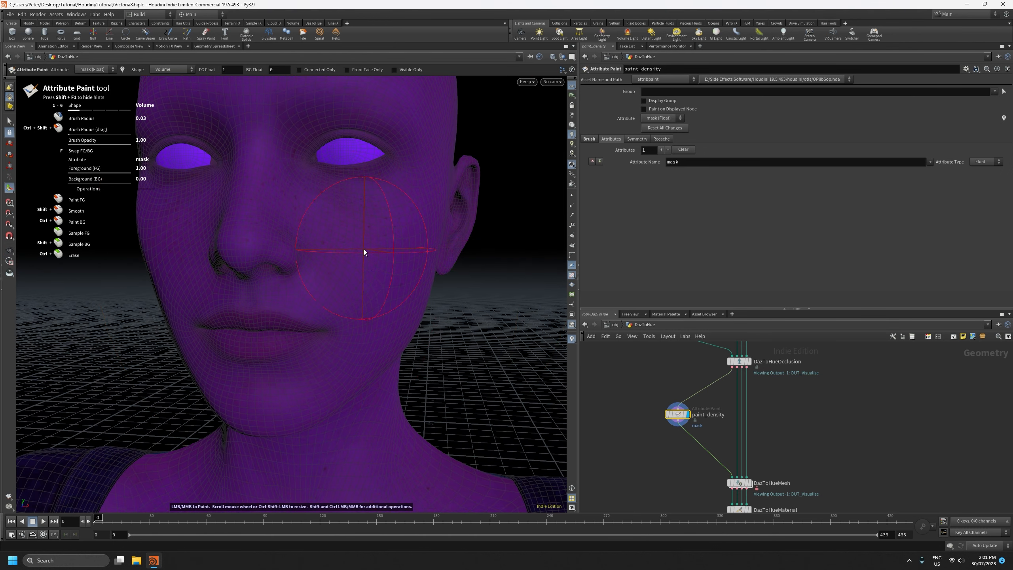
mouse_move(362, 273)
alt+mouse_down()
mouse_move(394, 281)
mouse_move(310, 274)
alt+mouse_up()
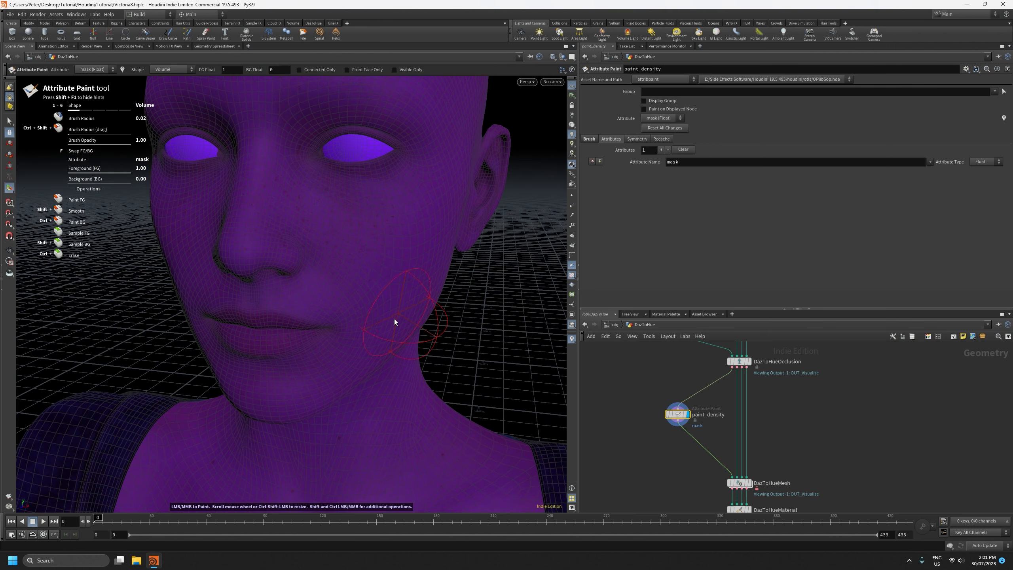
- Move the paint_density node slightly away from the main wires and rename its painted attribute to density
middle_drag(634, 350, 645, 456)
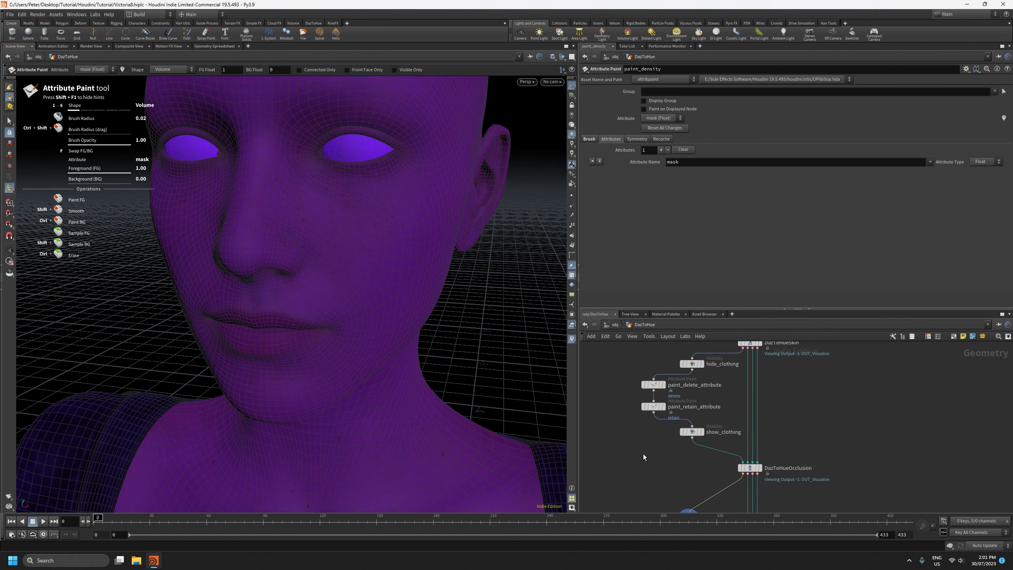
scroll(644, 455, down, 1)
scroll(701, 408, up, 3)
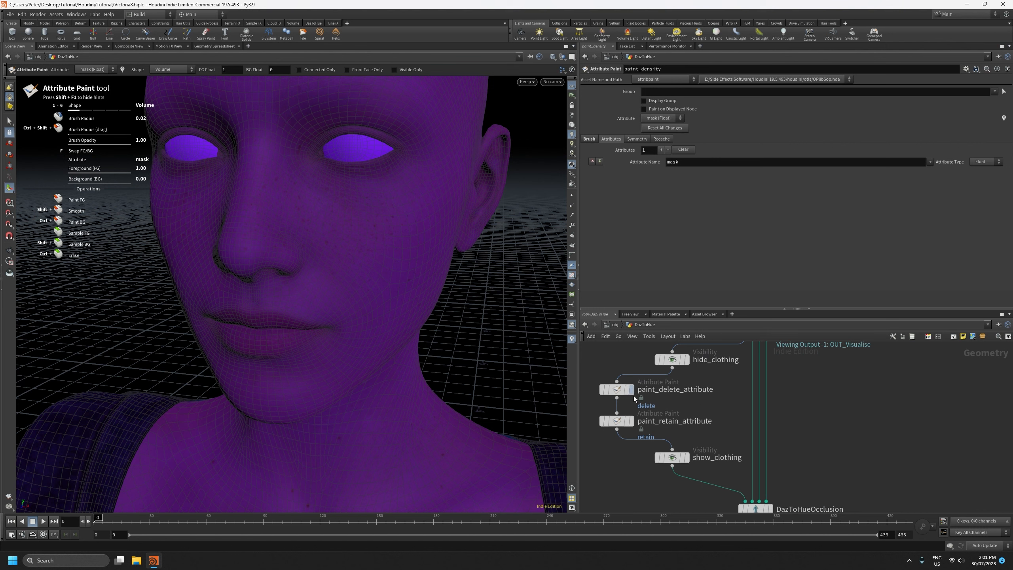
middle_drag(644, 494, 642, 365)
scroll(645, 395, down, 2)
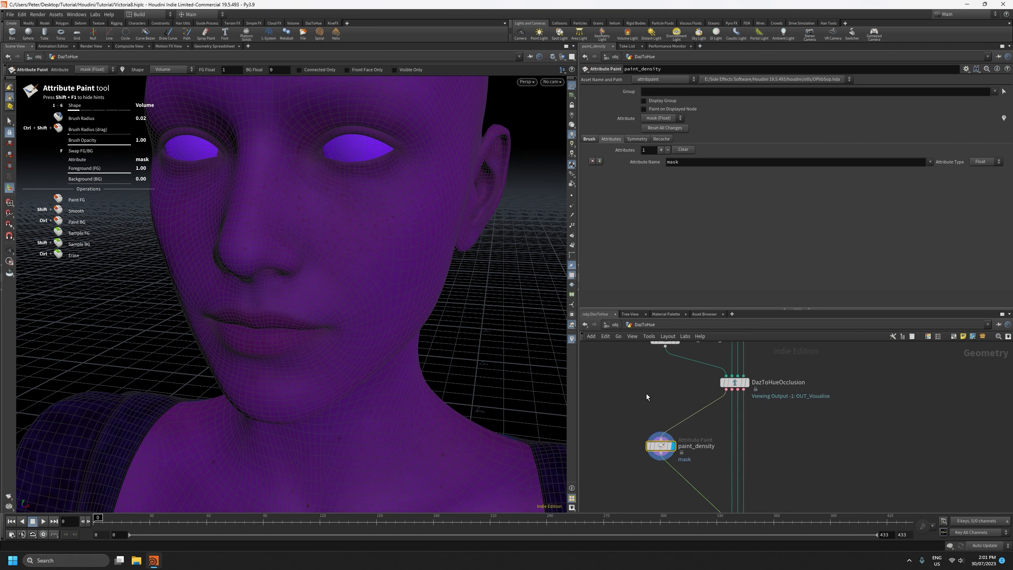
scroll(654, 439, up, 1)
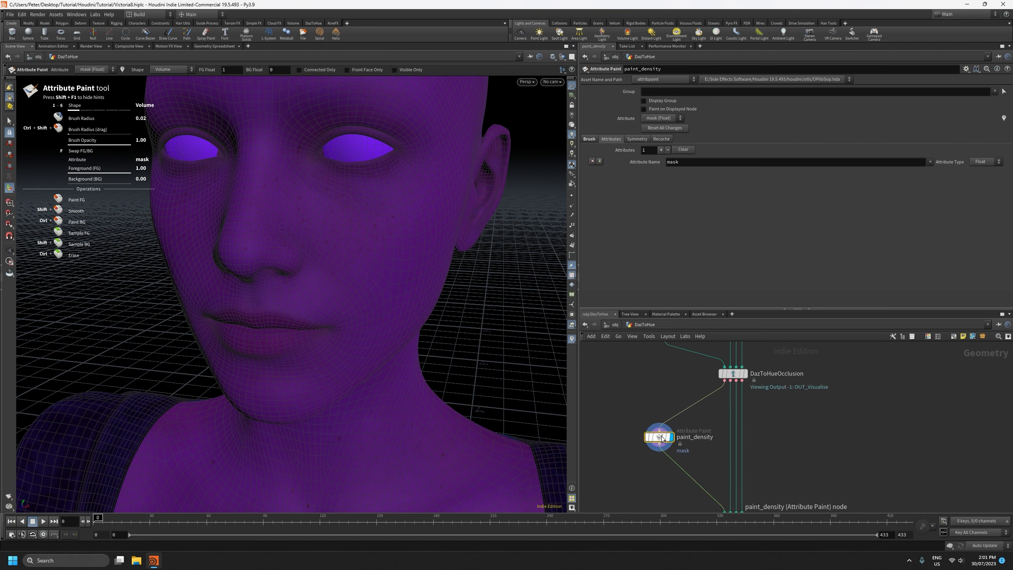
drag(655, 440, 642, 438)
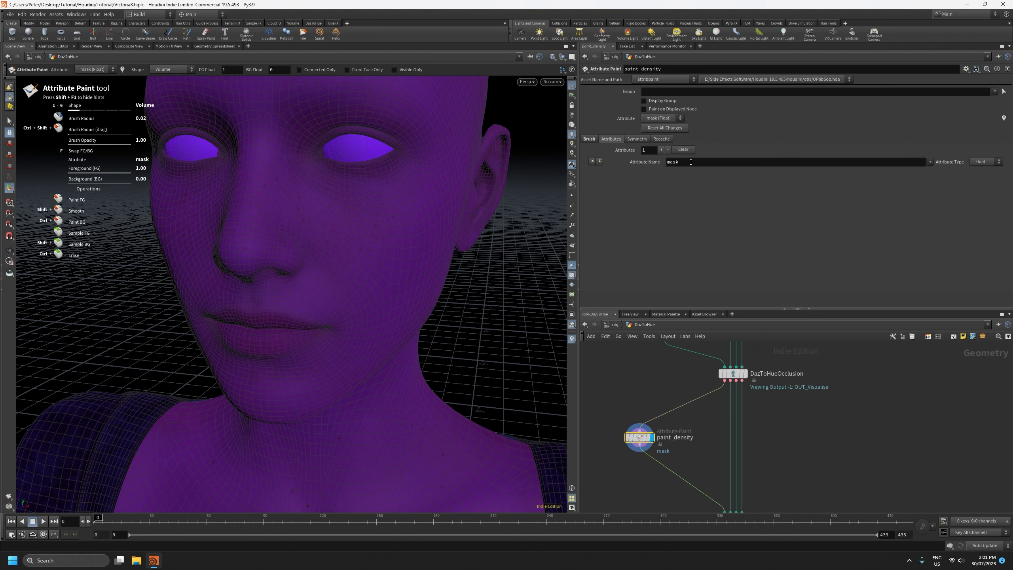
click(691, 161)
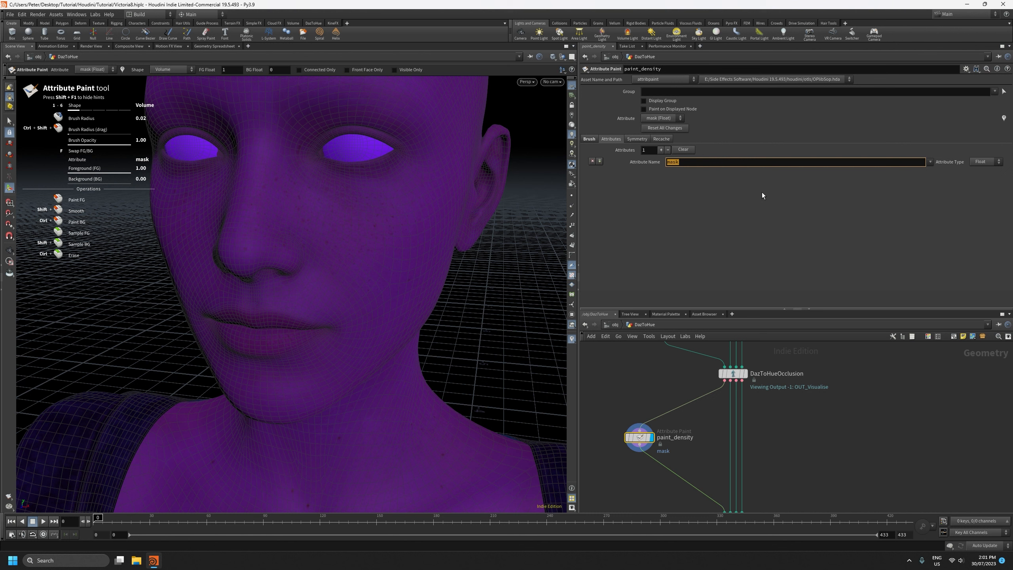
text(density)
key(Return)
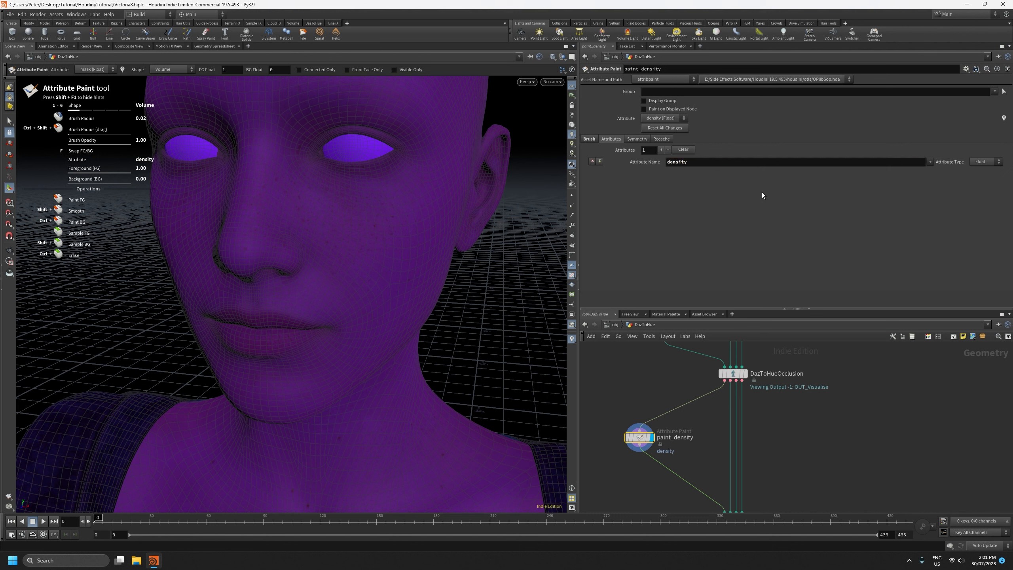
- Enable mirroring for paint_density and show its brush settings
click(638, 139)
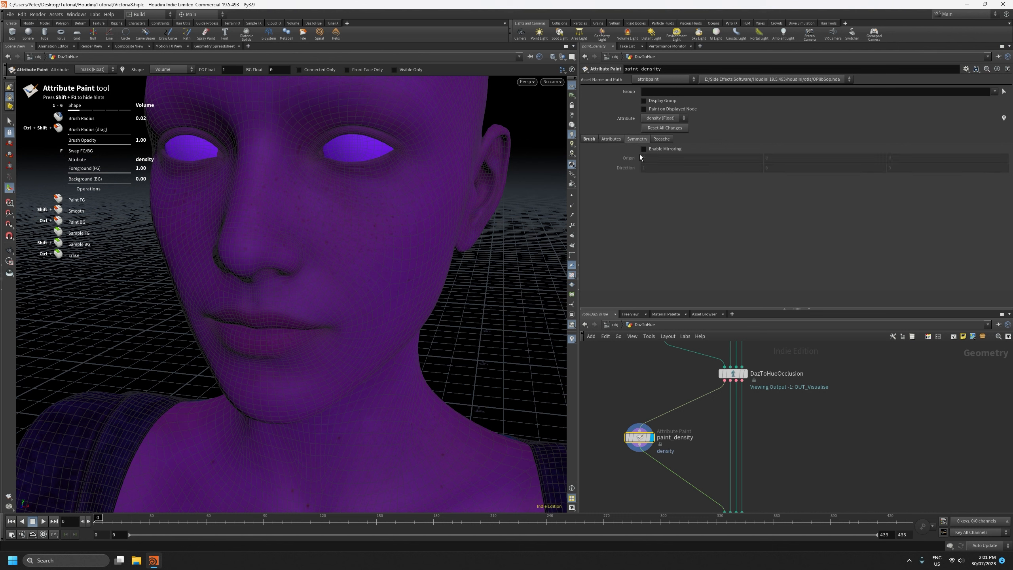
click(643, 149)
click(589, 139)
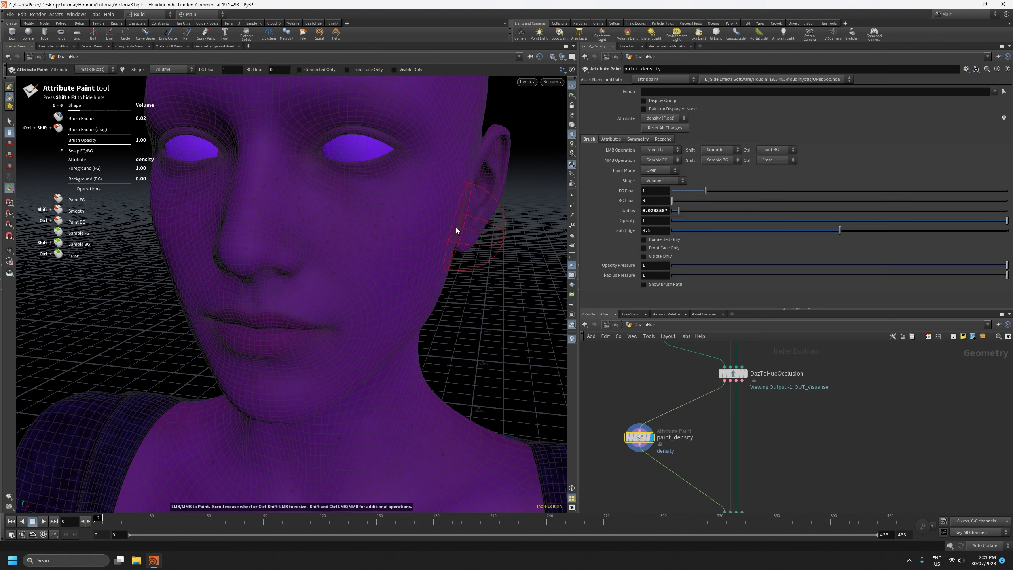
- Paint the density attribute with a foreground value of 1 over the whole face, and smooth the border of the painted area
alt+right_drag(412, 226, 398, 347)
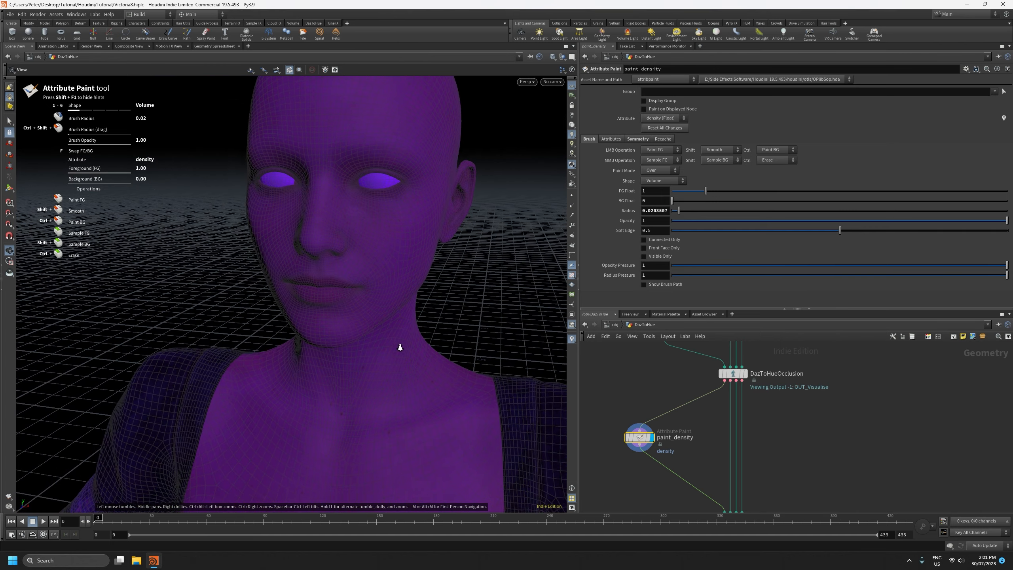
mouse_move(398, 346)
alt+mouse_down()
mouse_move(411, 300)
mouse_move(394, 282)
mouse_move(405, 284)
alt+mouse_up()
middle_drag(761, 480, 755, 444)
alt+right_drag(364, 280, 379, 231)
alt+drag(379, 231, 372, 254)
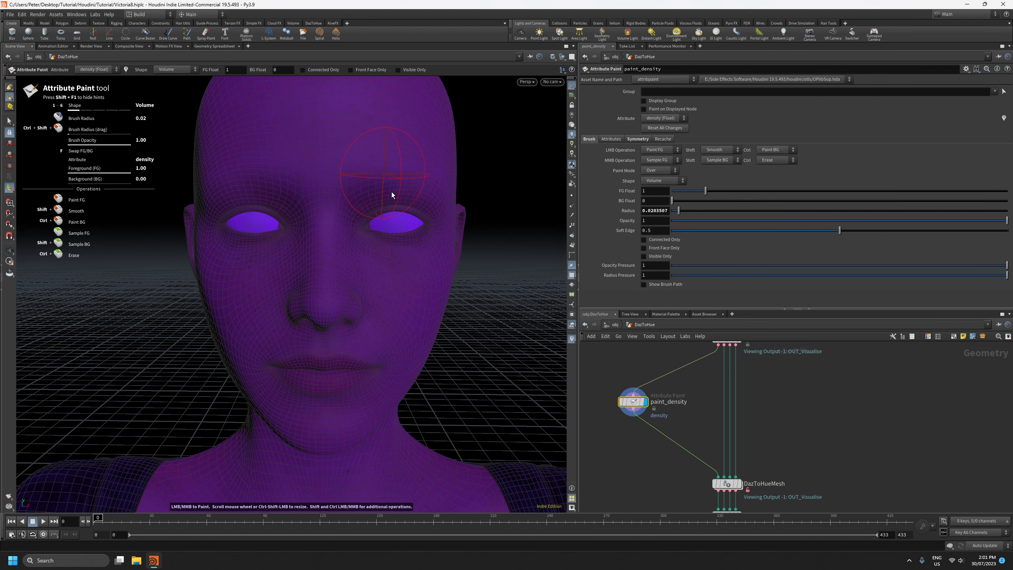
mouse_move(391, 191)
mouse_down()
mouse_move(405, 231)
mouse_move(322, 164)
mouse_move(402, 190)
mouse_move(428, 227)
mouse_move(378, 372)
mouse_move(351, 408)
mouse_move(305, 393)
mouse_move(332, 333)
mouse_move(283, 266)
mouse_move(331, 241)
mouse_move(358, 319)
mouse_move(343, 329)
mouse_up()
drag(274, 301, 237, 259)
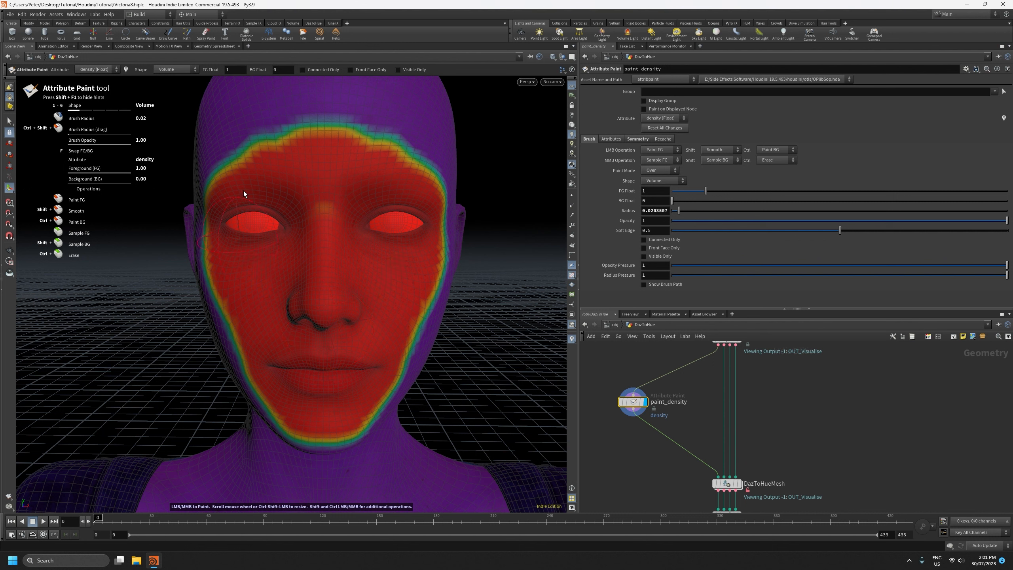
mouse_move(243, 190)
mouse_down()
mouse_move(272, 167)
mouse_move(332, 162)
mouse_move(304, 131)
mouse_move(378, 132)
mouse_move(434, 183)
mouse_move(442, 242)
mouse_move(426, 309)
mouse_move(371, 417)
mouse_move(332, 435)
mouse_move(281, 424)
mouse_move(235, 323)
mouse_move(223, 219)
mouse_move(307, 151)
mouse_move(335, 146)
mouse_up()
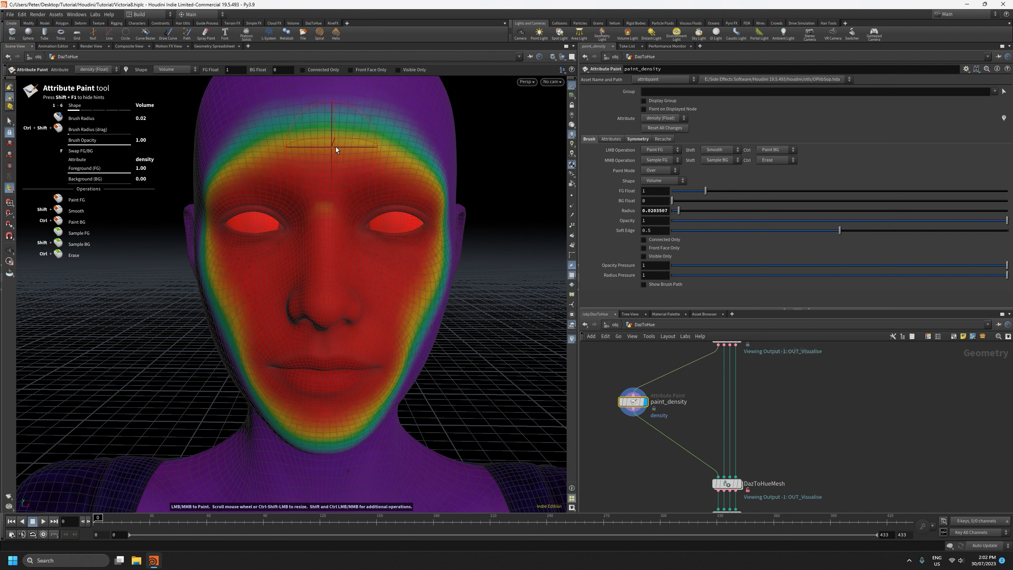
- Display the DazToHueMesh node and choose density as its Retain Density By Attribute attribute
middle_drag(692, 423, 687, 396)
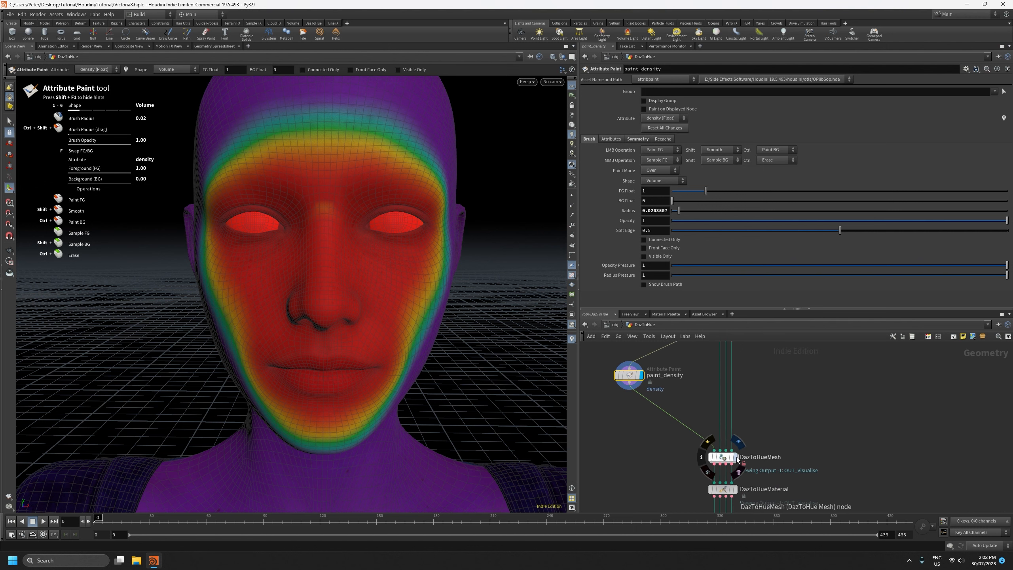
click(736, 458)
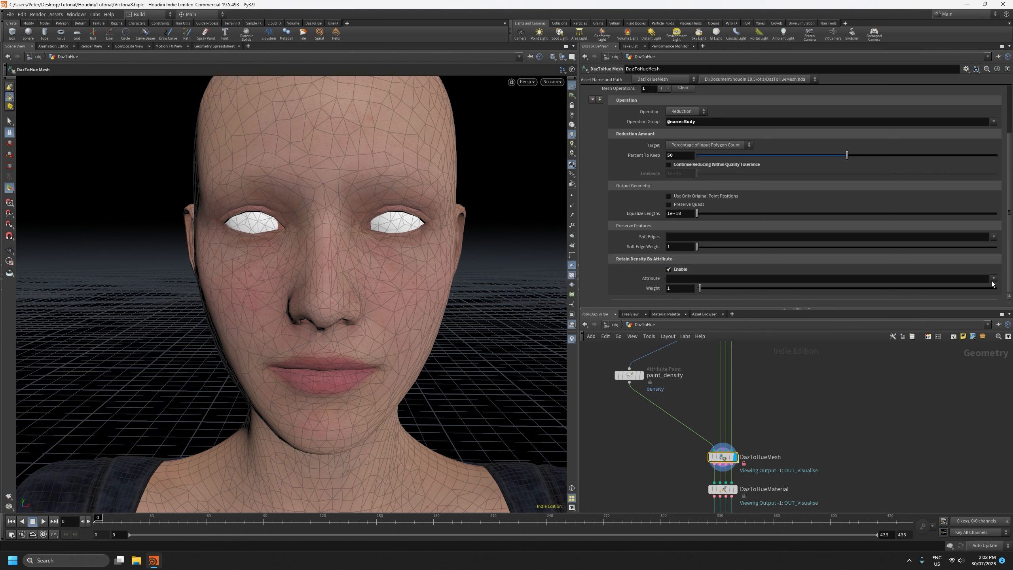
click(993, 278)
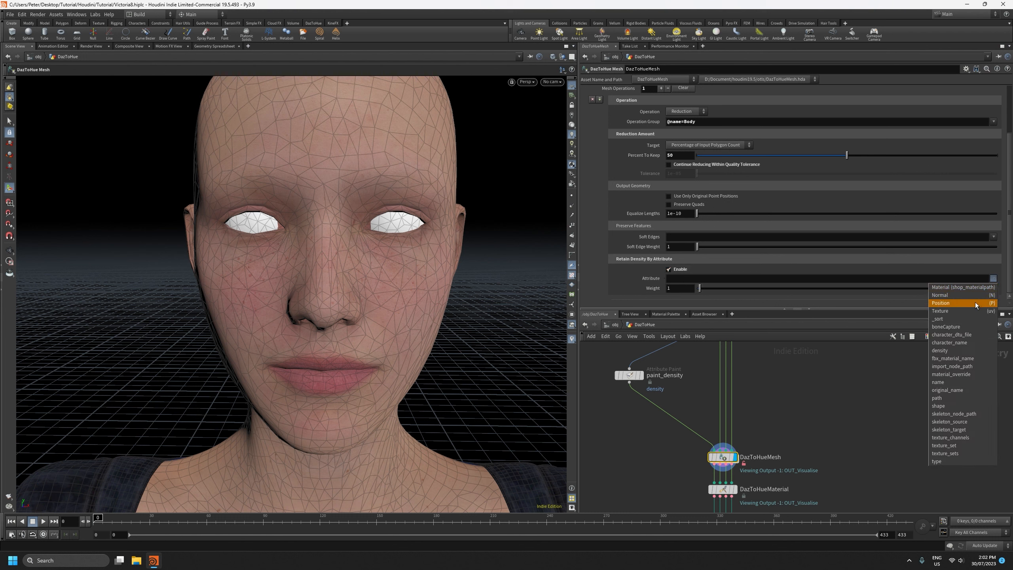
click(946, 350)
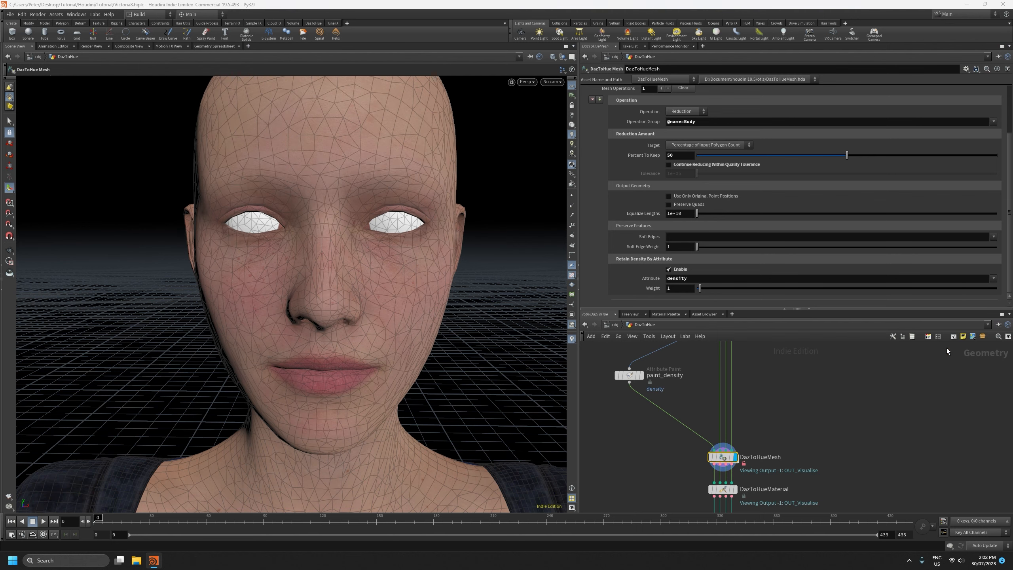
- Set the Retain Density By Attribute weight to 6 and inspect the reduced head mesh from several angles
drag(534, 293, 458, 282)
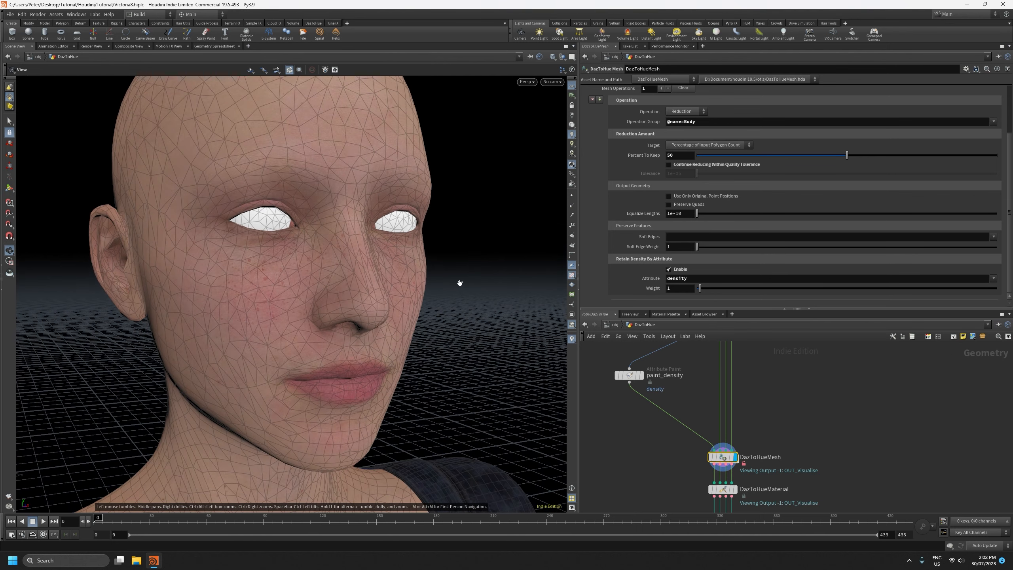
drag(709, 290, 715, 291)
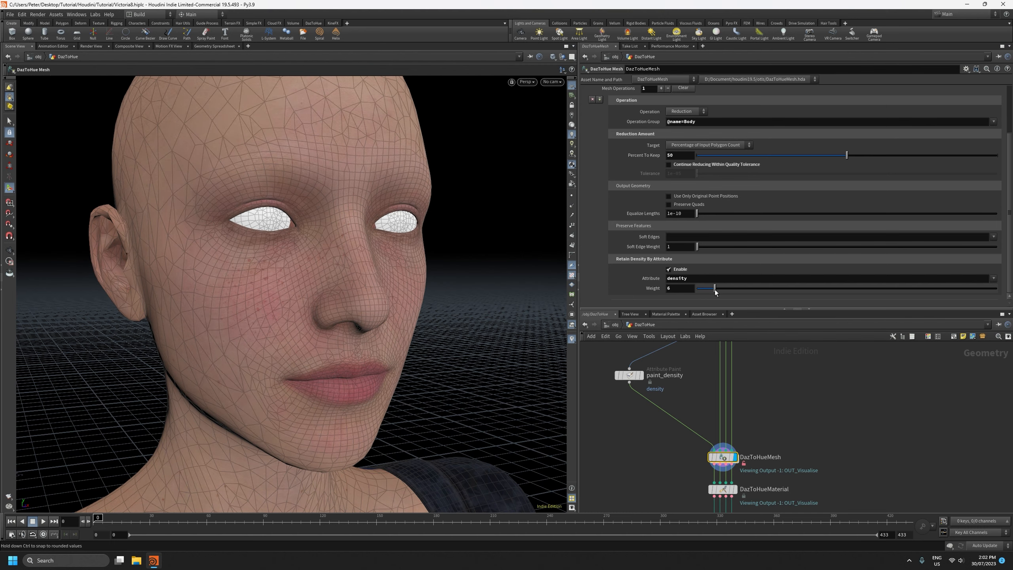
alt+right_drag(369, 333, 384, 436)
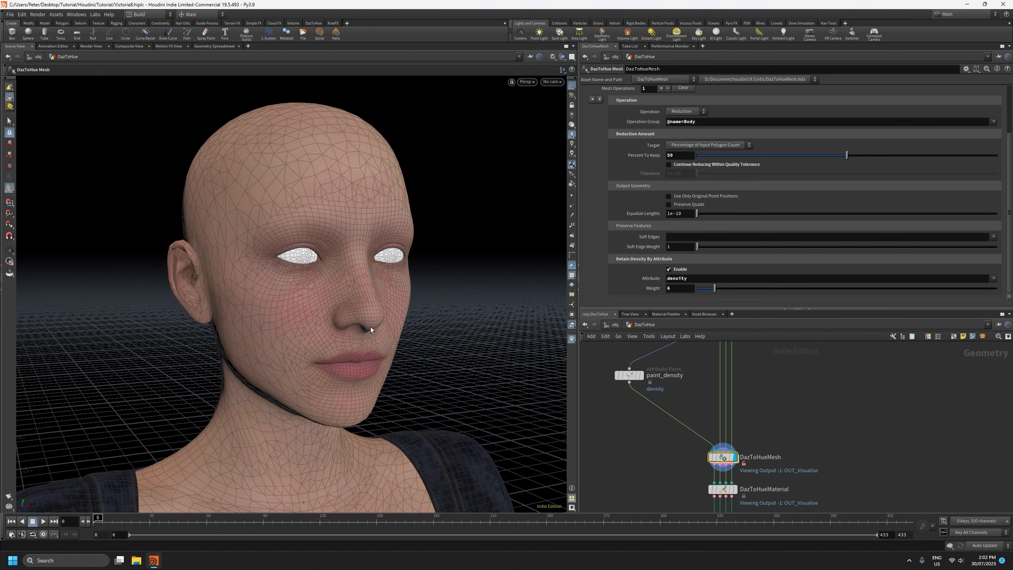
alt+drag(370, 328, 446, 342)
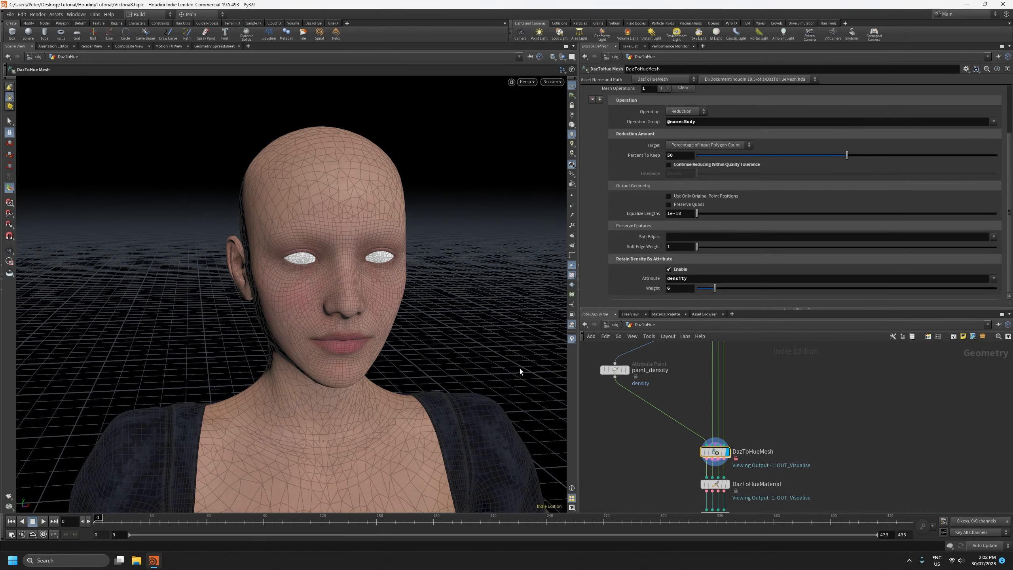
alt+drag(368, 315, 399, 271)
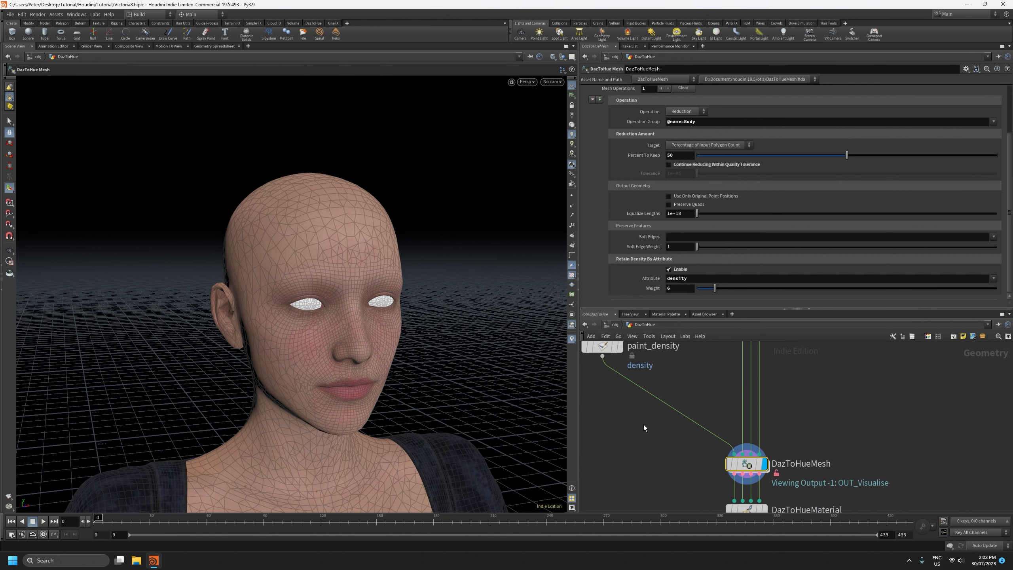
- Display the DazToHuePoseAsset1 node further down the network with its Visualise option set to JCM Mask
scroll(644, 424, down, 5)
middle_drag(630, 491, 644, 416)
scroll(651, 422, up, 4)
scroll(647, 422, up, 3)
scroll(645, 417, down, 2)
mouse_move(689, 448)
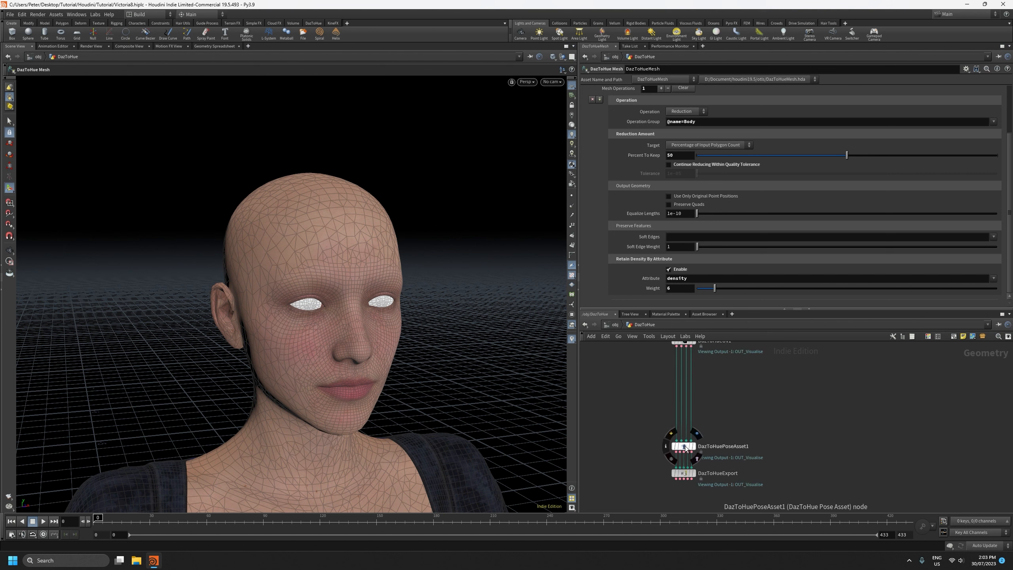
click(688, 448)
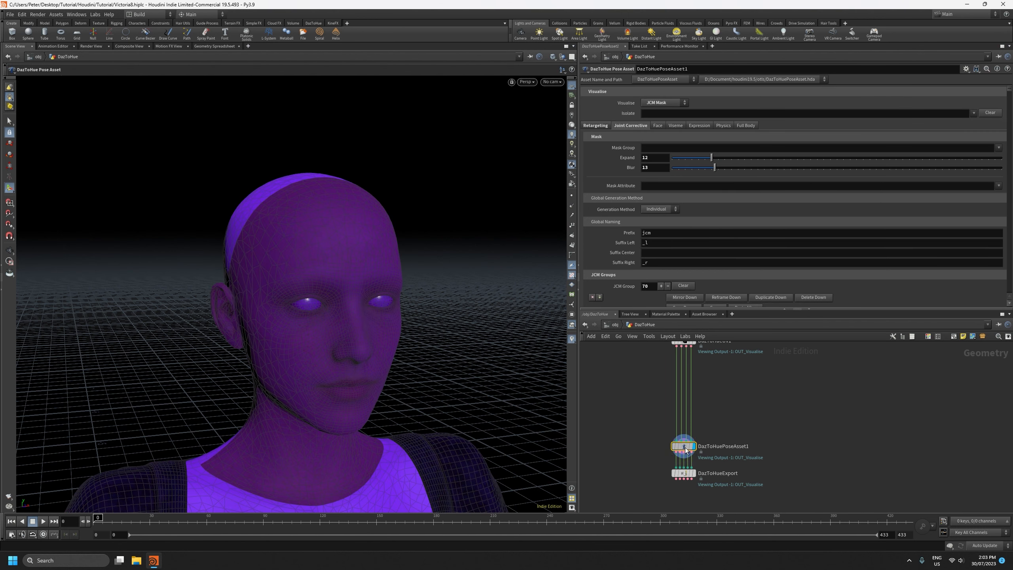
mouse_move(685, 448)
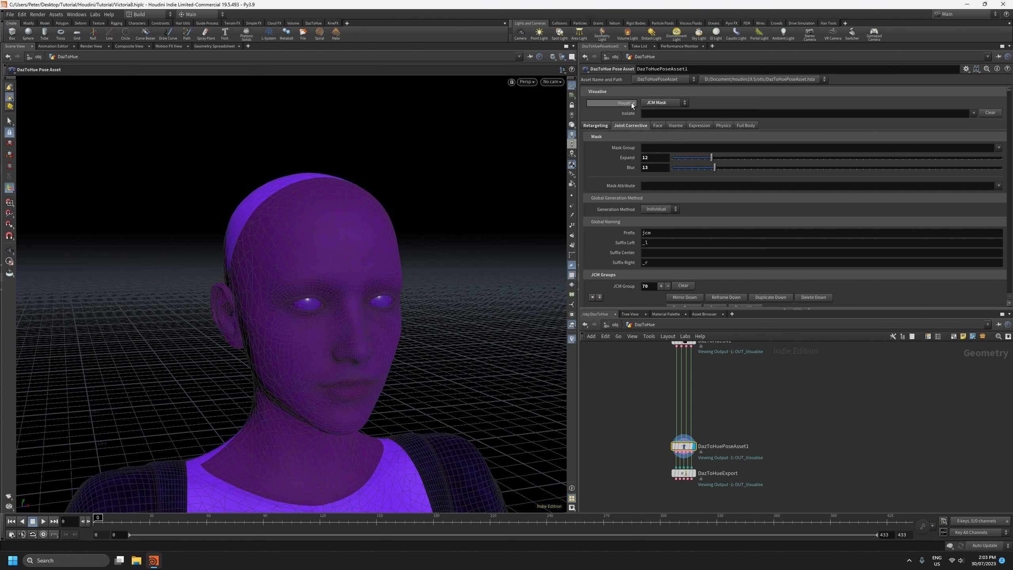
click(657, 103)
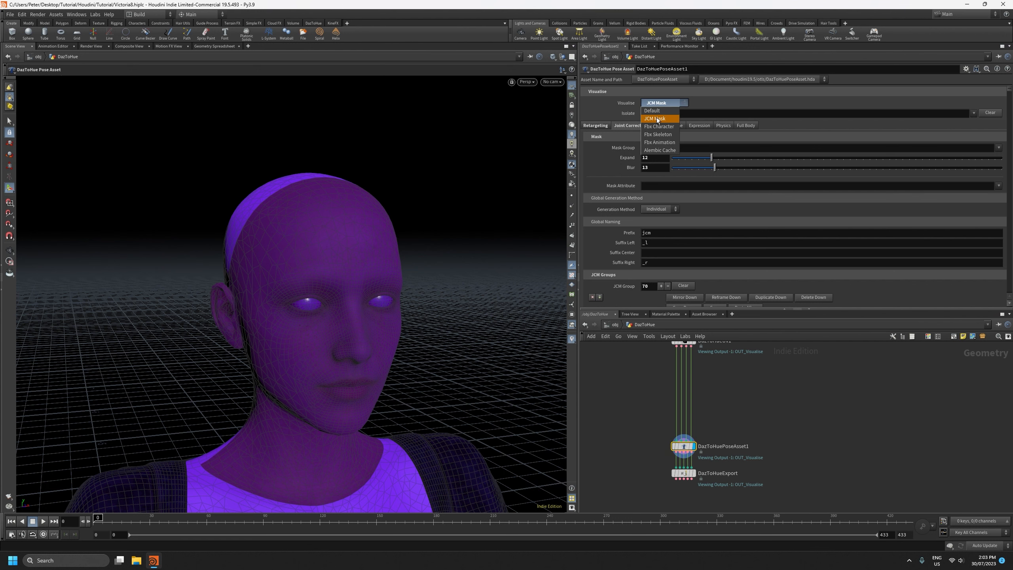
click(657, 118)
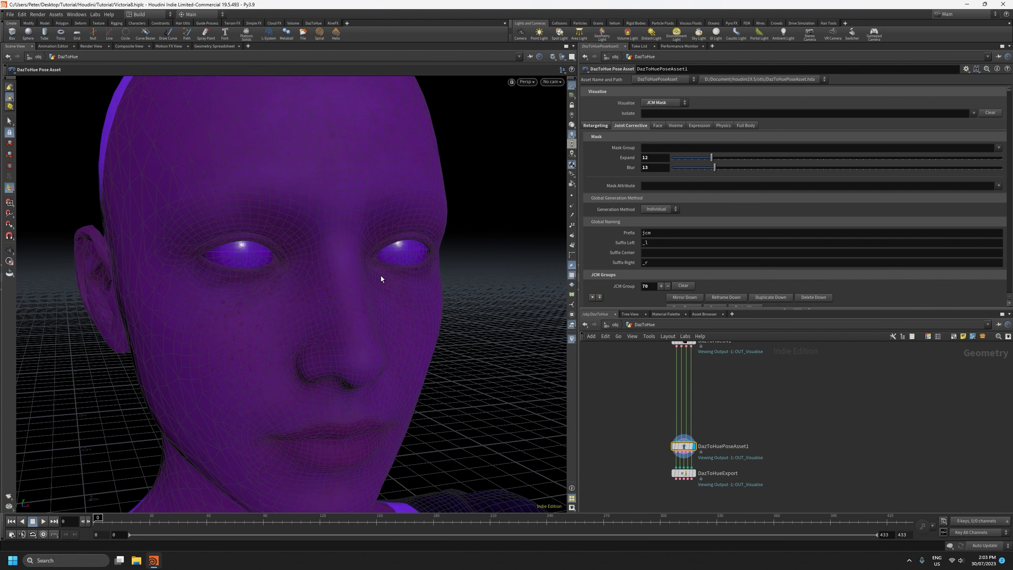
- Examine the mask and mesh around the character's eye and the side of the head up close
scroll(335, 280, down, 4)
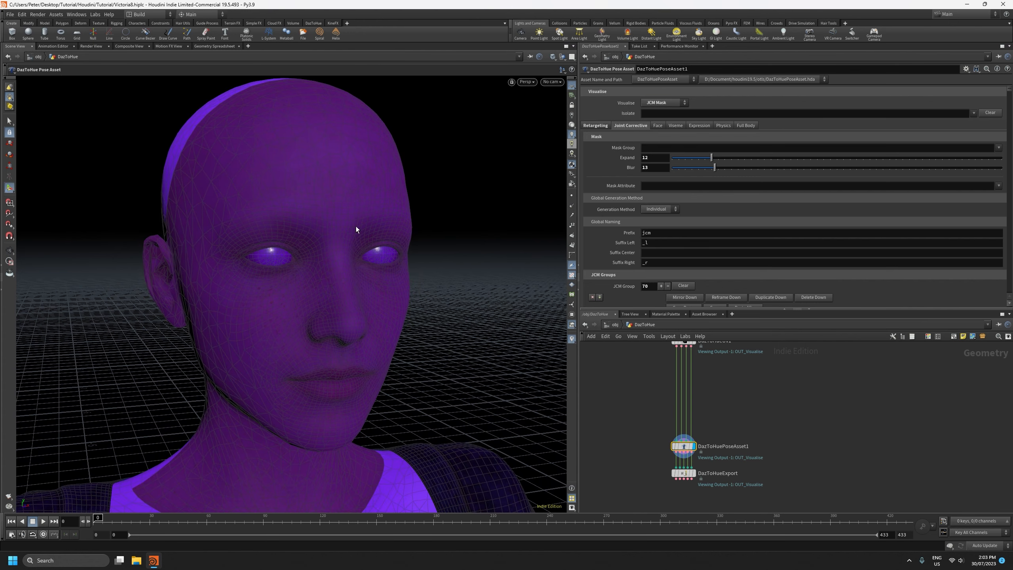
drag(356, 227, 346, 313)
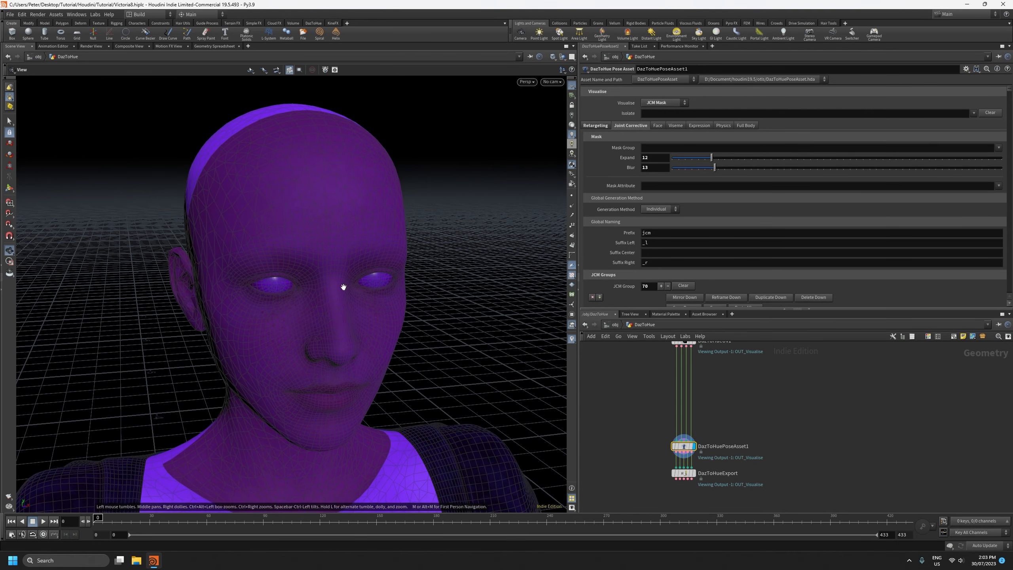
right_drag(343, 287, 344, 90)
drag(348, 212, 278, 294)
middle_drag(278, 293, 439, 315)
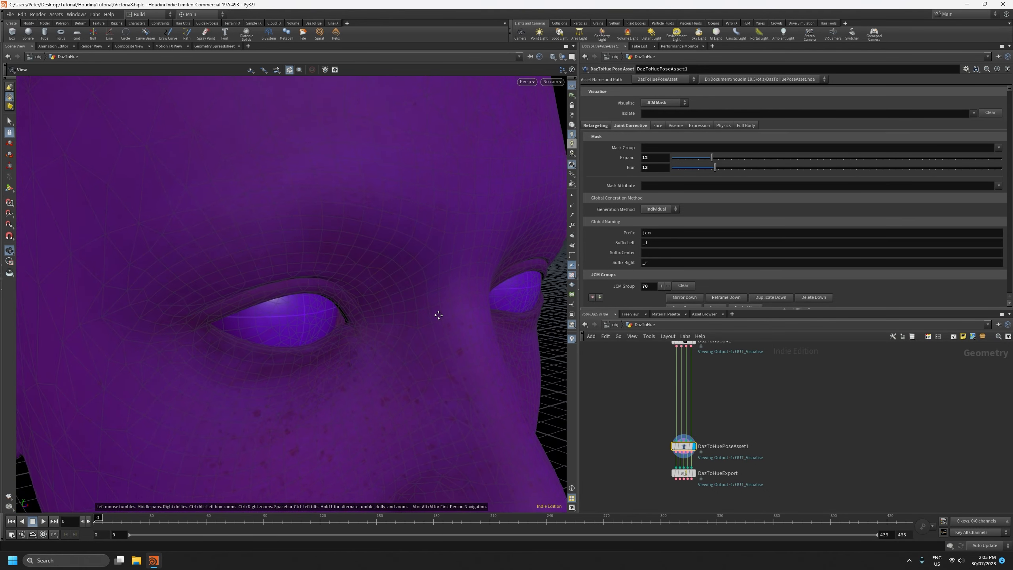
right_drag(439, 316, 357, 299)
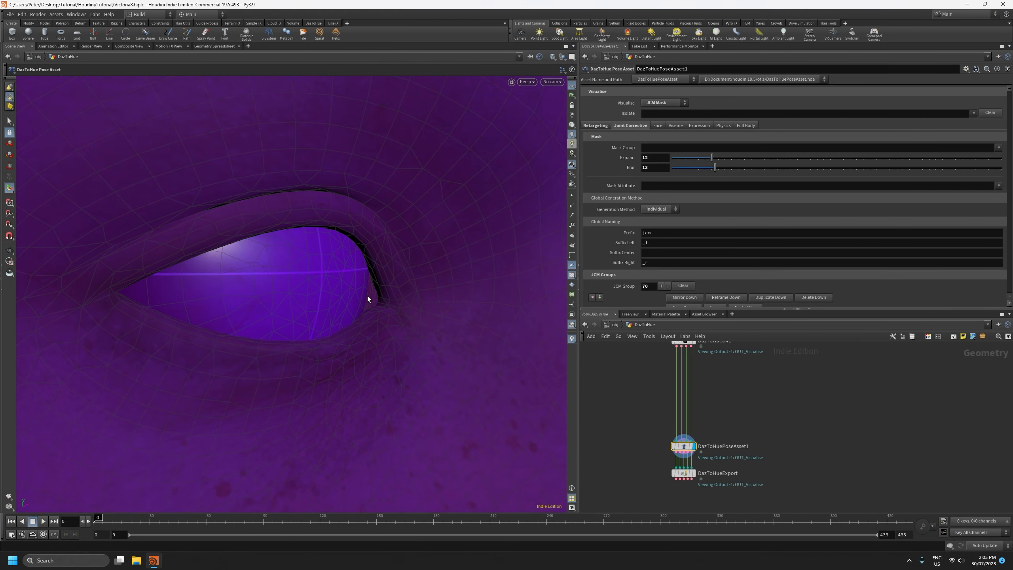
key(Return)
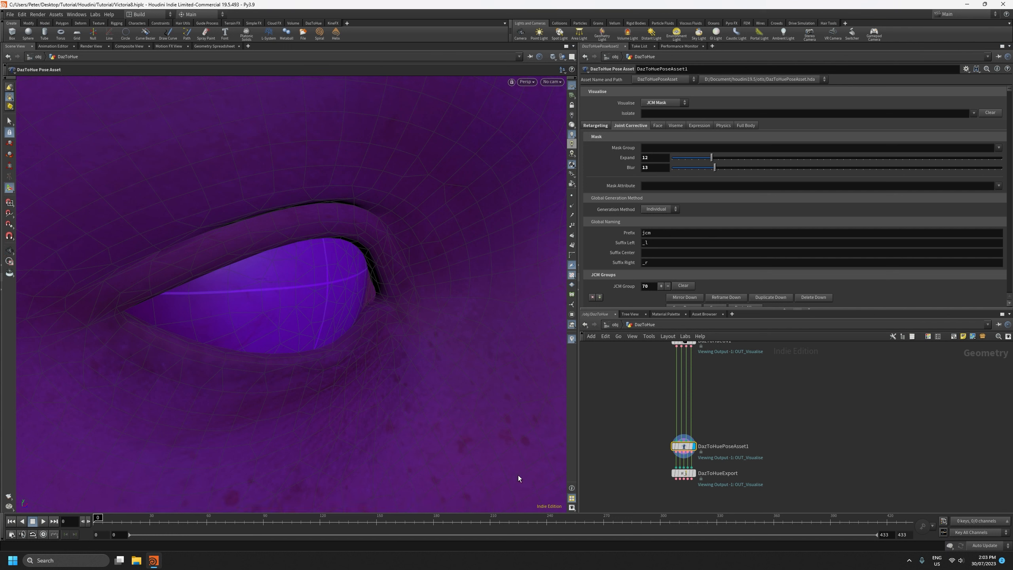
scroll(309, 359, up, 5)
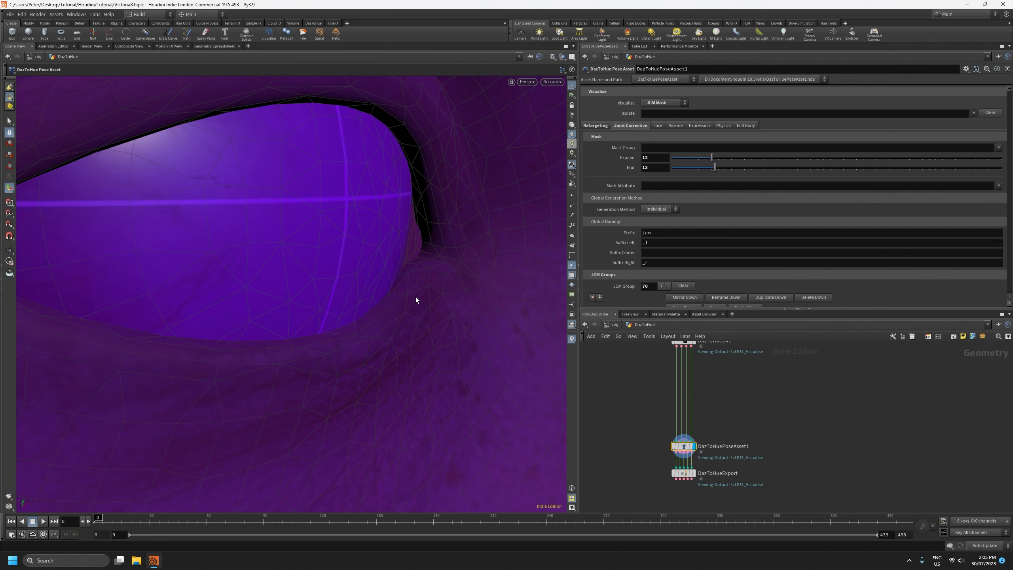
alt+right_drag(436, 256, 454, 447)
alt+right_drag(421, 366, 431, 449)
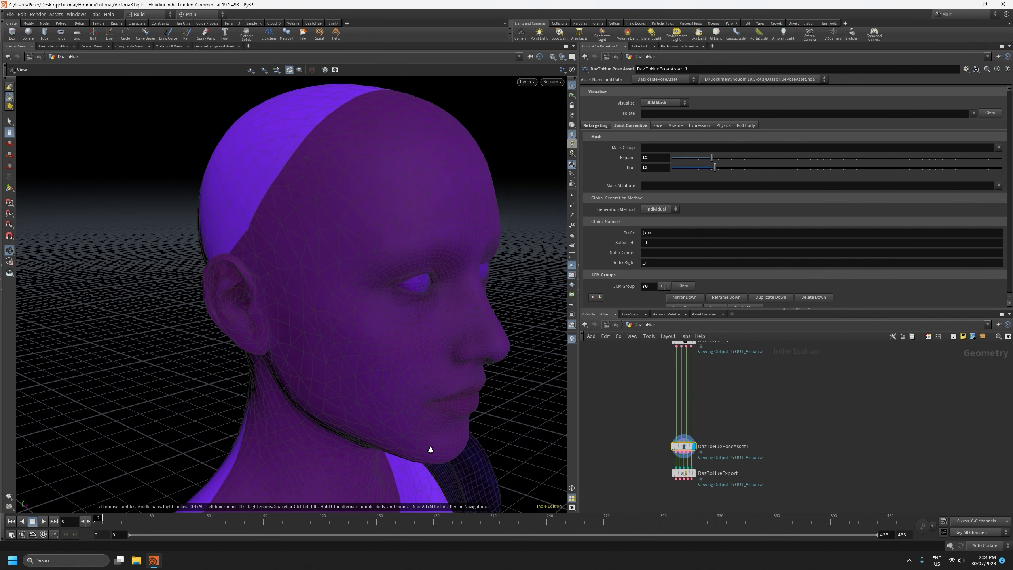
alt+drag(430, 449, 380, 429)
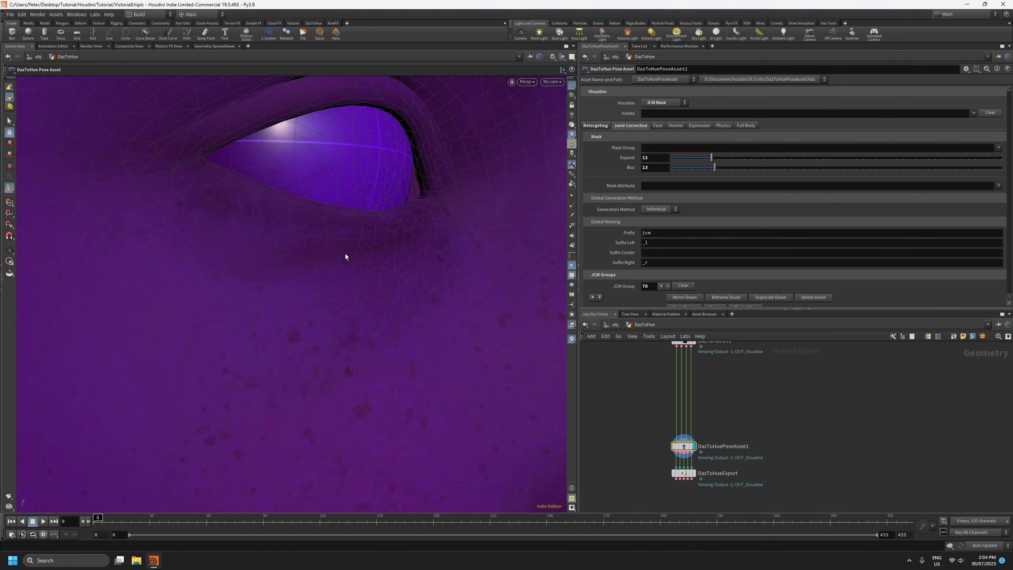
- Examine the mesh along the eyelids and the inner corner of the character's eye up close from several angles
alt+drag(385, 236, 369, 365)
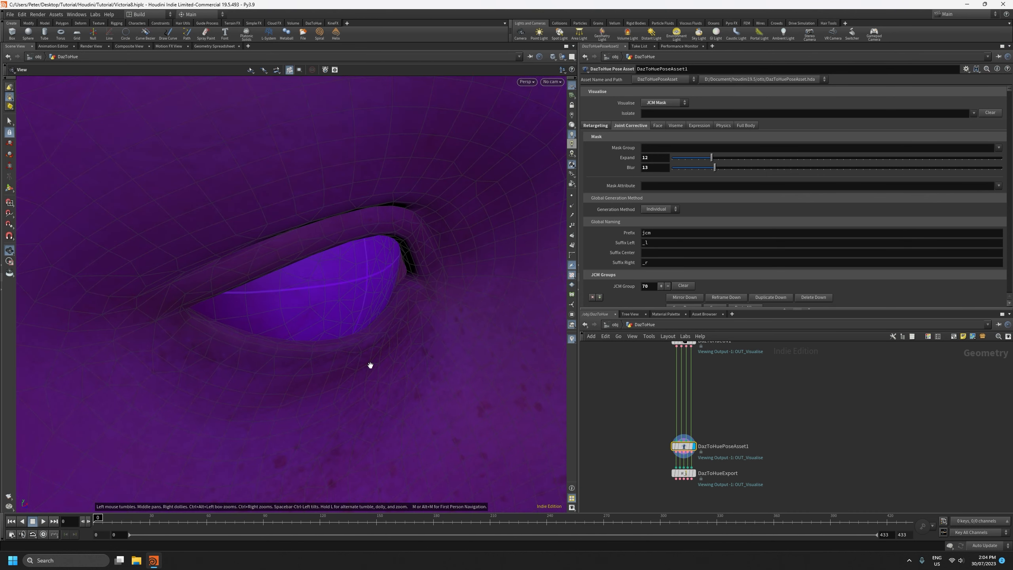
alt+right_drag(370, 365, 372, 314)
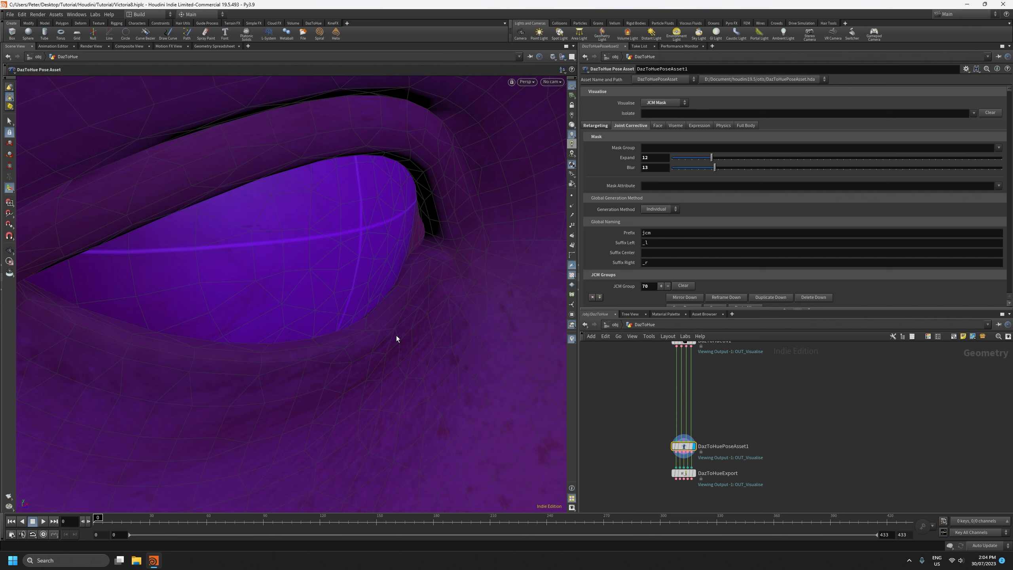
alt+right_drag(385, 312, 400, 471)
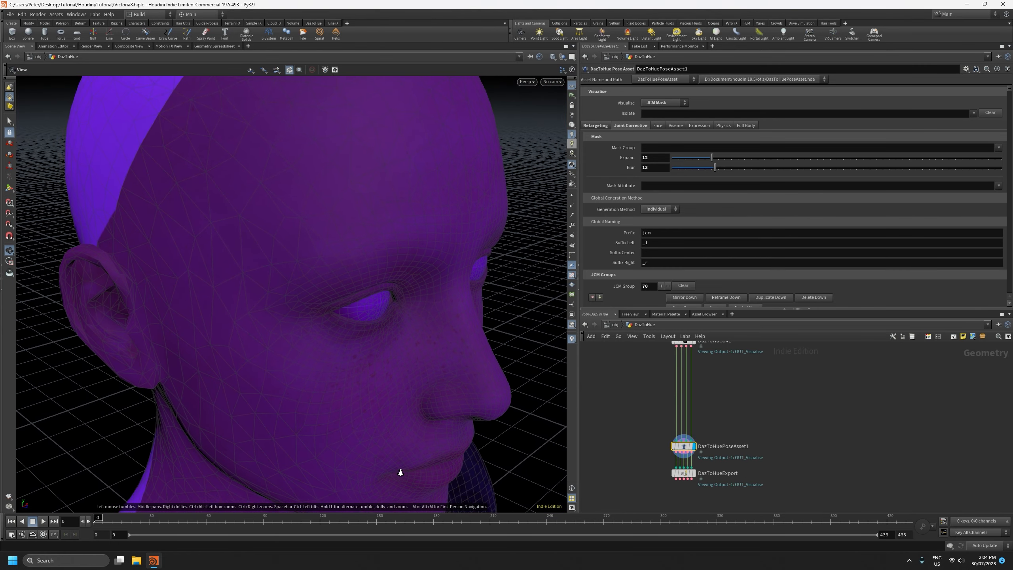
alt+drag(387, 343, 366, 294)
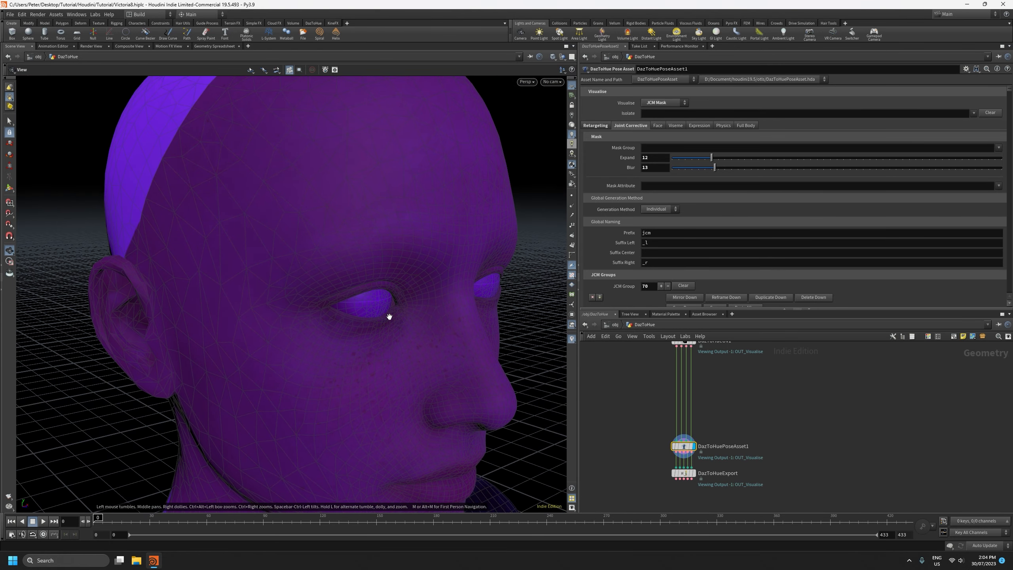
alt+right_drag(389, 306, 388, 214)
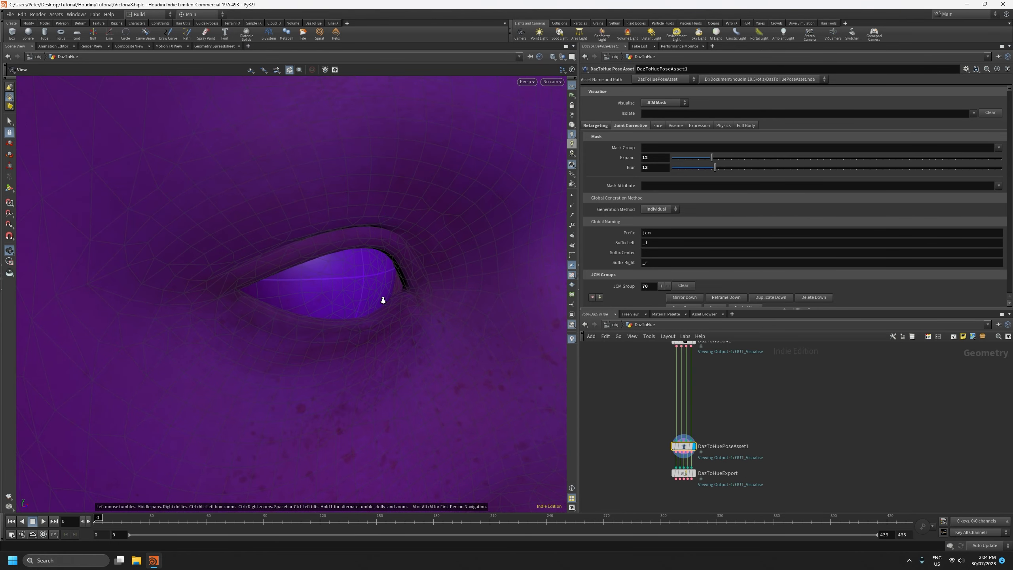
alt+right_drag(382, 299, 386, 237)
alt+middle_drag(387, 237, 378, 246)
alt+middle_drag(394, 317, 416, 350)
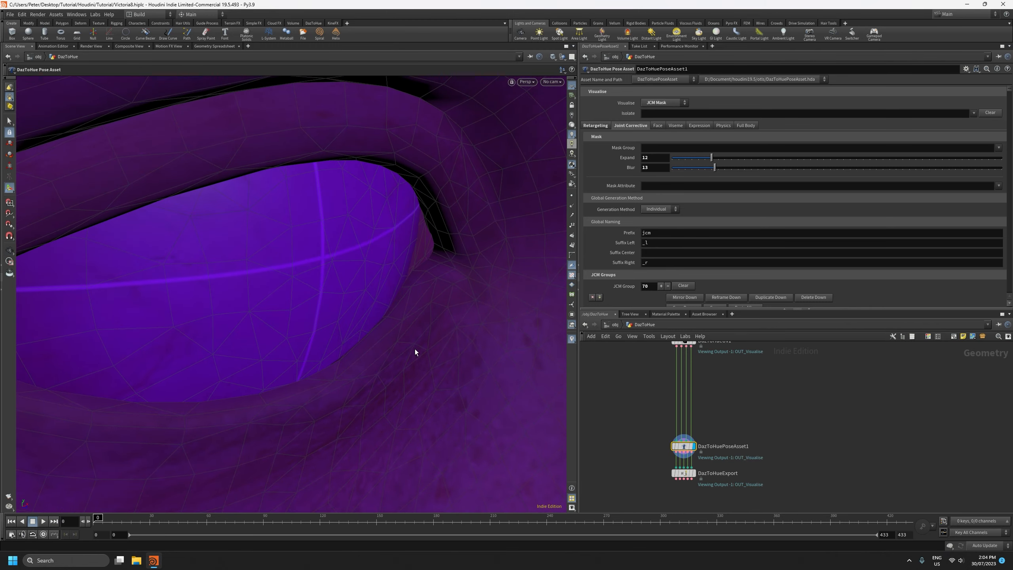
mouse_move(410, 350)
alt+mouse_down()
mouse_move(376, 354)
mouse_move(393, 353)
alt+mouse_up()
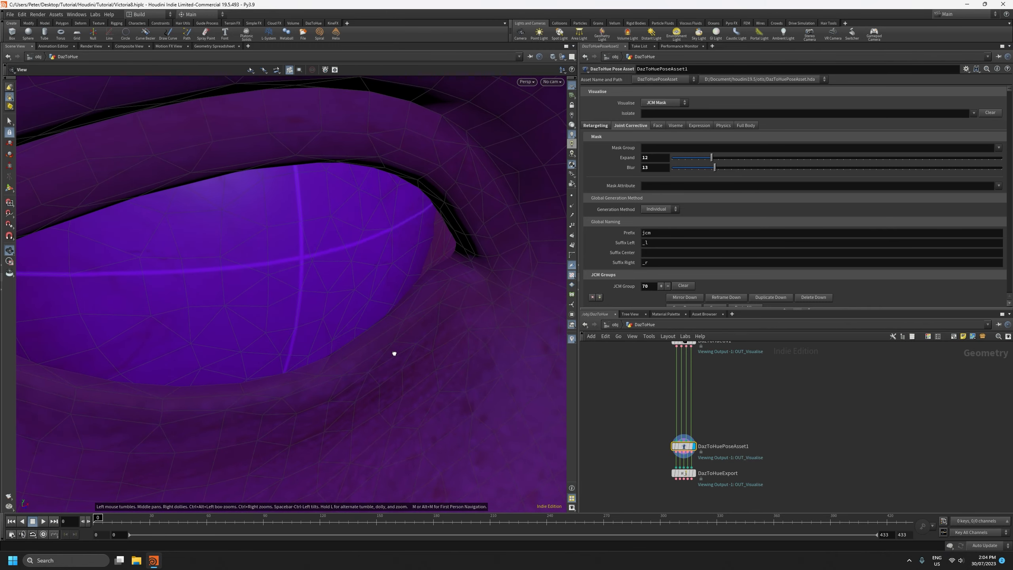
alt+right_drag(394, 355, 382, 232)
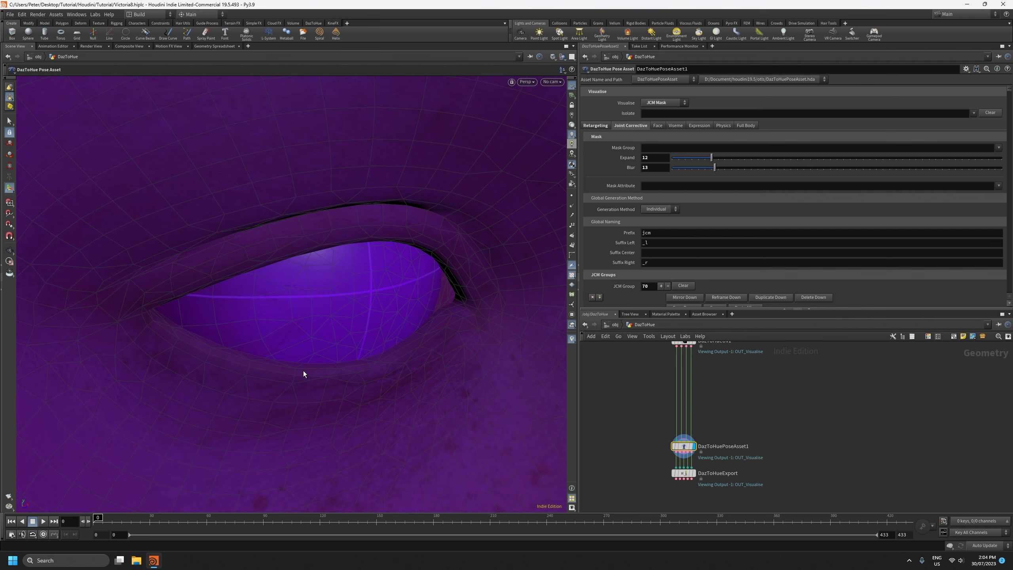
alt+right_drag(407, 362, 474, 424)
alt+right_drag(459, 381, 435, 390)
alt+drag(436, 390, 344, 423)
alt+right_drag(344, 423, 363, 278)
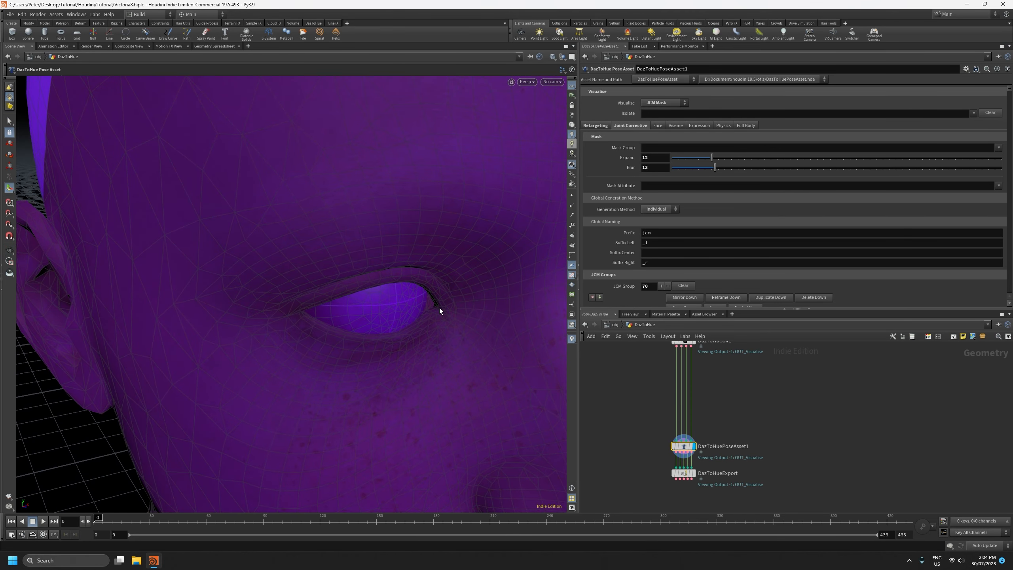
- Compare the mesh density of the head and shoulders with the edges around the eye socket
alt+right_drag(438, 310, 456, 445)
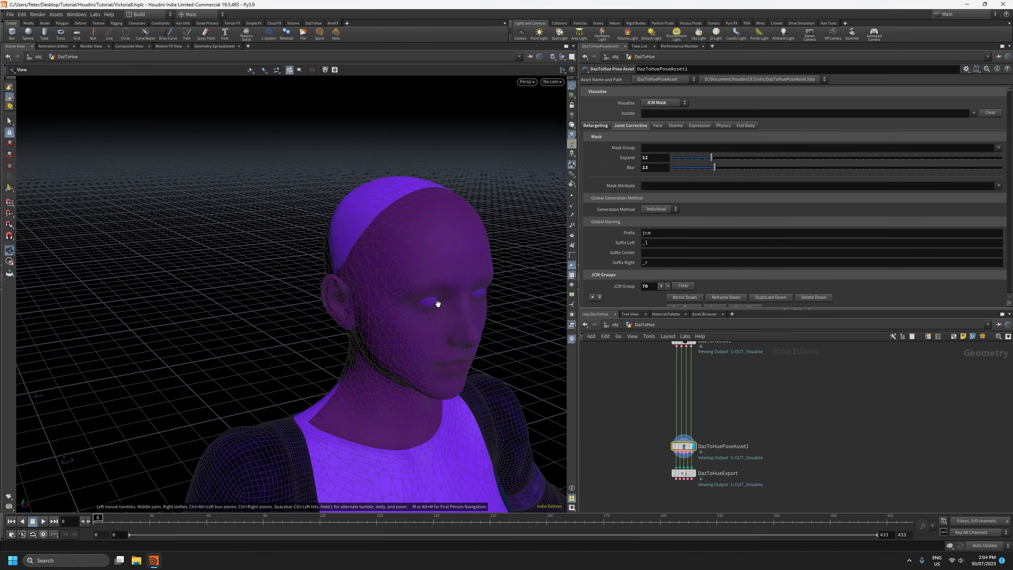
alt+drag(442, 315, 392, 351)
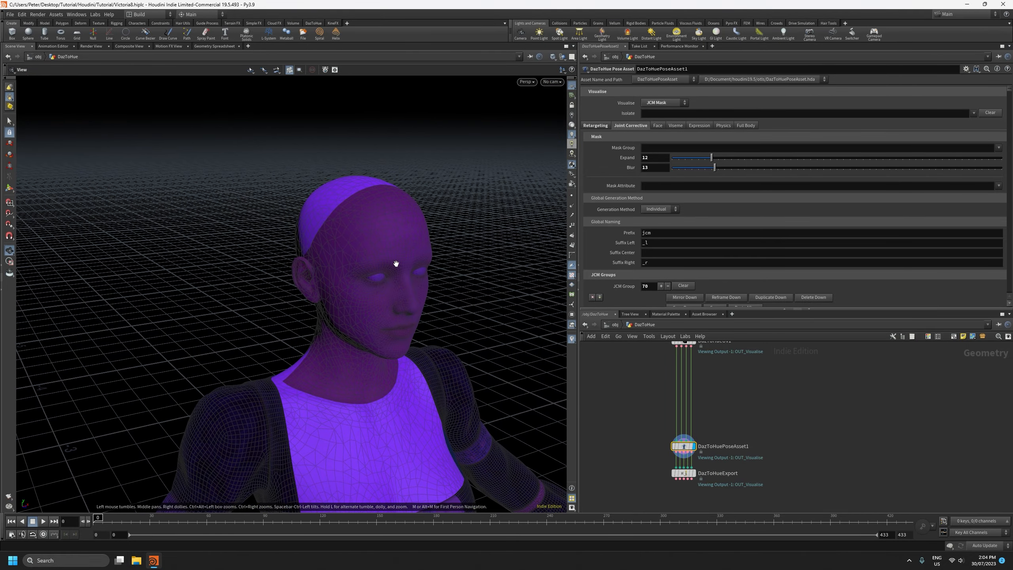
alt+middle_drag(396, 264, 366, 344)
alt+right_drag(356, 363, 346, 285)
alt+right_drag(346, 339, 346, 253)
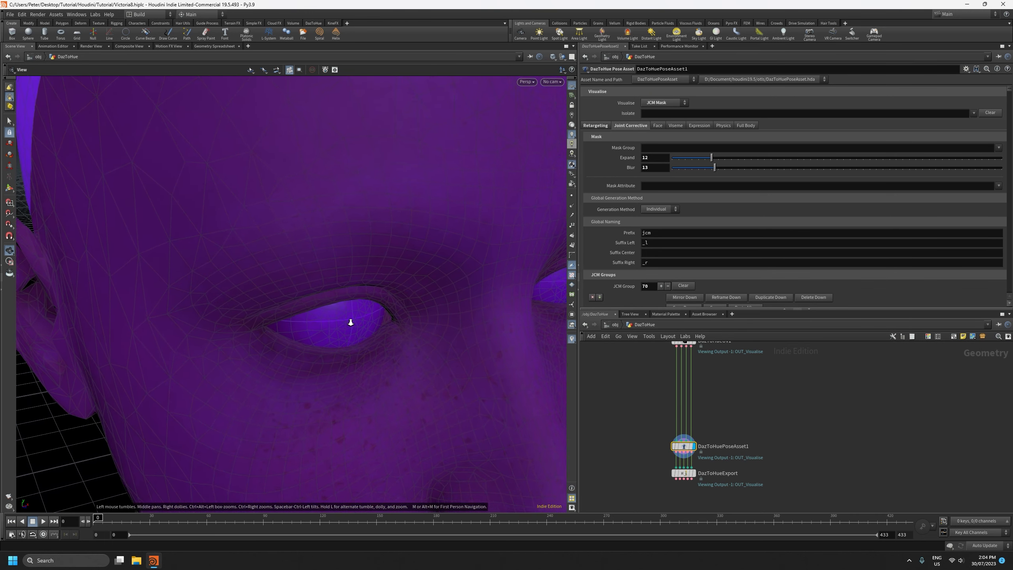
right_drag(351, 322, 353, 265)
middle_drag(359, 310, 387, 297)
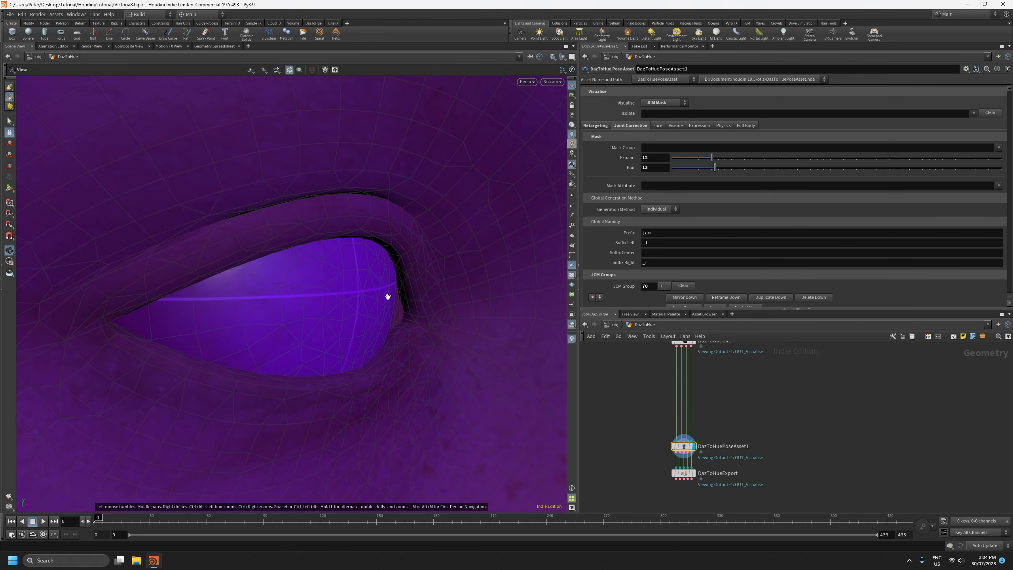
mouse_move(375, 317)
right_down()
mouse_move(375, 294)
mouse_move(380, 317)
right_up()
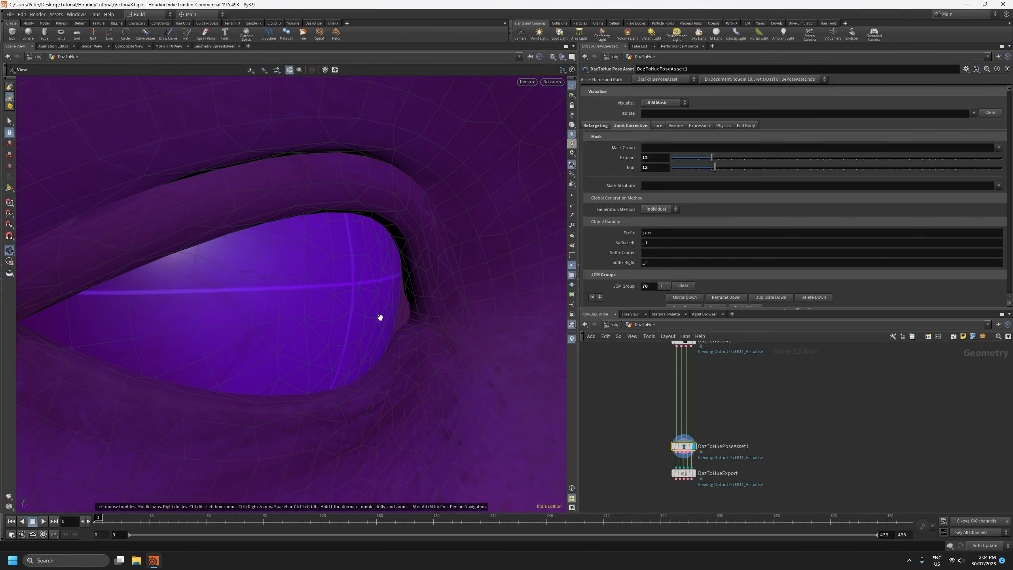
drag(390, 330, 365, 344)
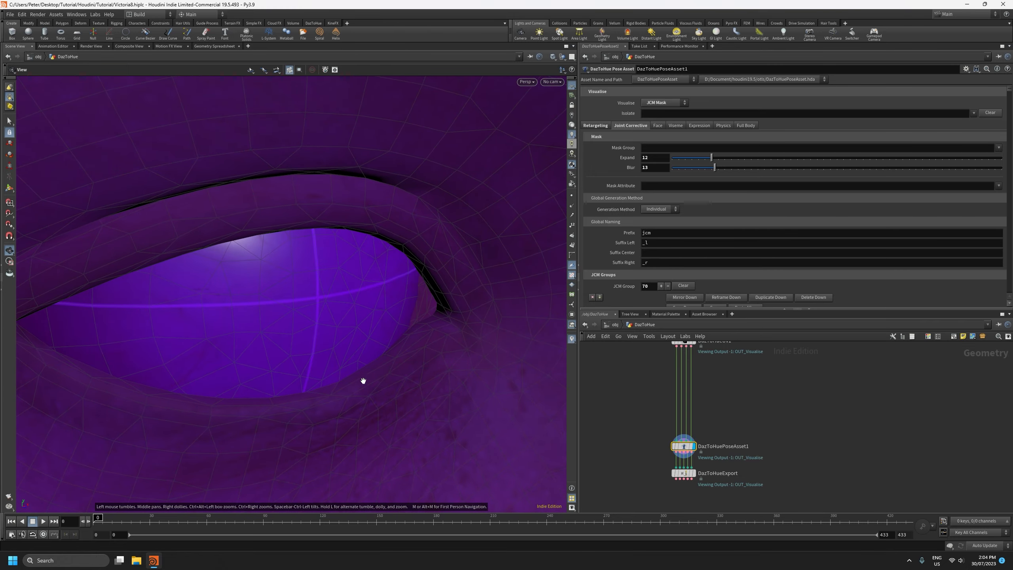
right_drag(369, 407, 399, 495)
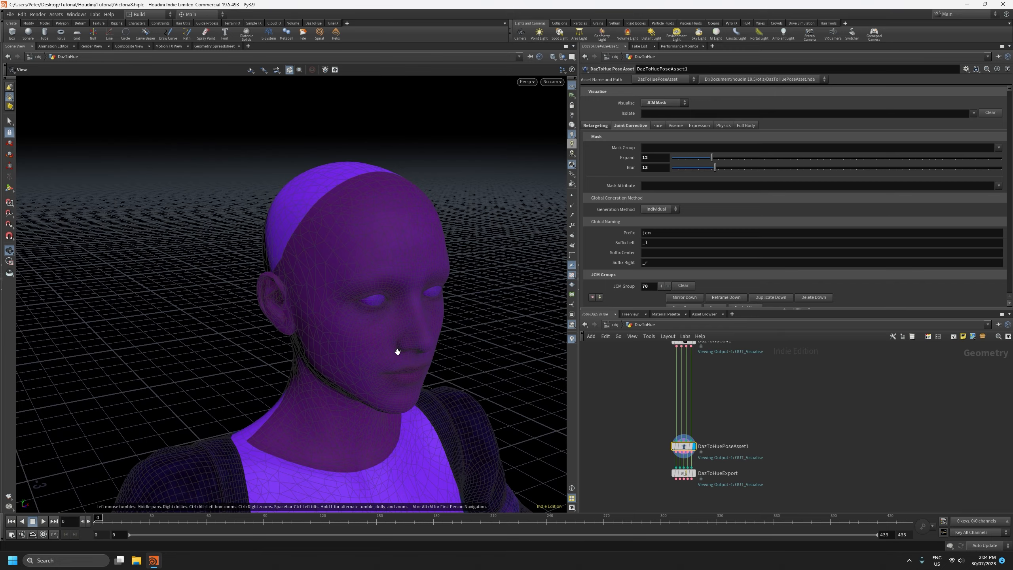
- Inspect the face from the front and side, checking the mesh under the lower eyelid and across both eyes
drag(389, 320, 417, 338)
middle_drag(416, 338, 363, 373)
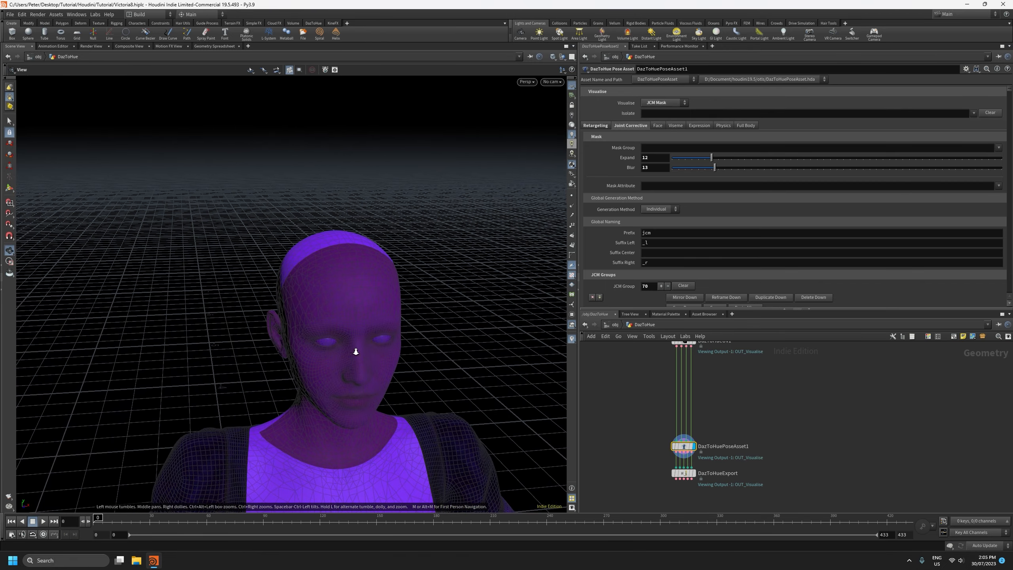
right_drag(356, 352, 342, 146)
drag(342, 146, 244, 358)
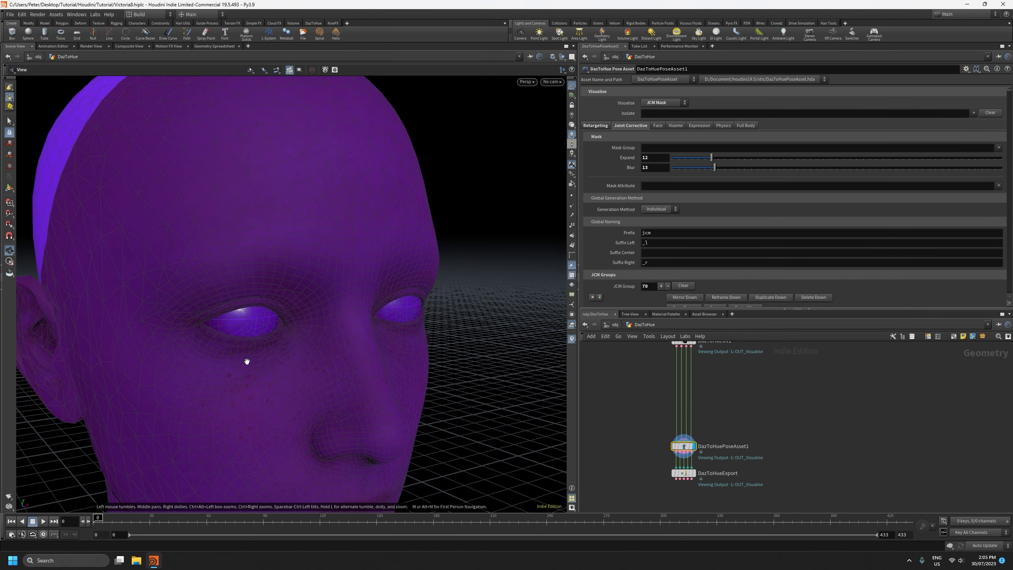
right_drag(245, 357, 244, 316)
key(Return)
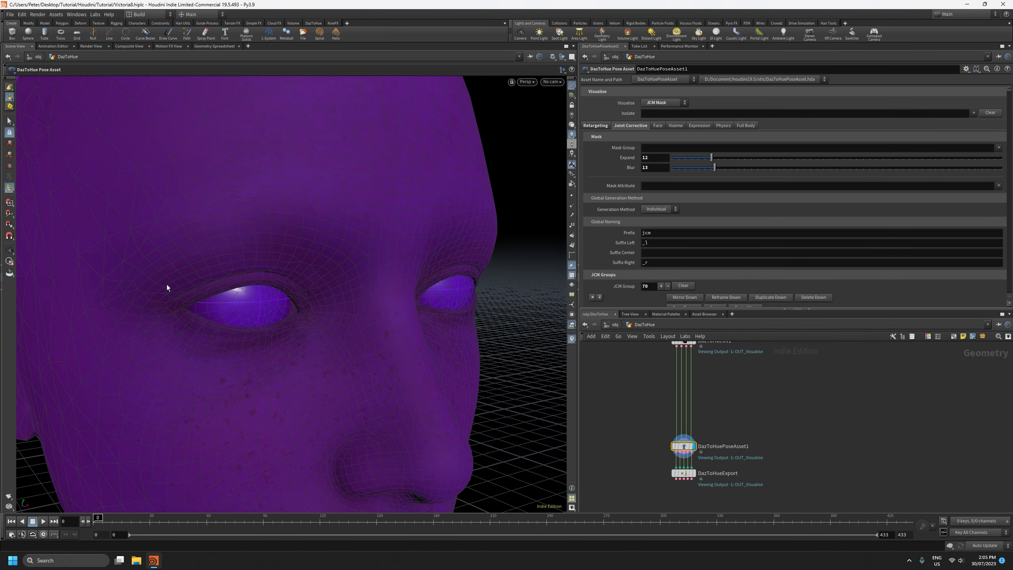
alt+right_drag(229, 313, 237, 262)
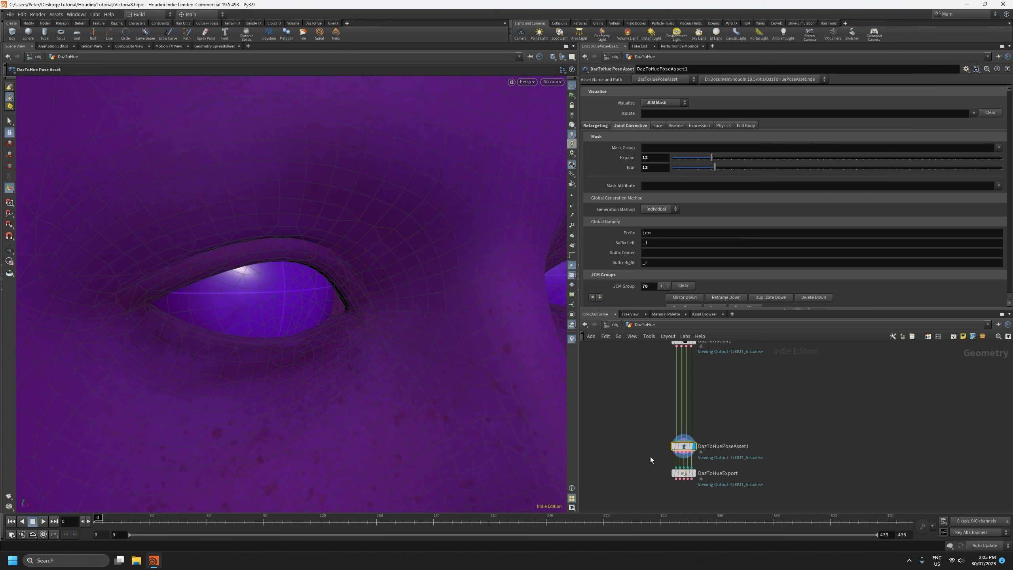
mouse_move(327, 336)
alt+right_down()
mouse_move(325, 296)
mouse_move(323, 373)
mouse_move(322, 334)
alt+right_up()
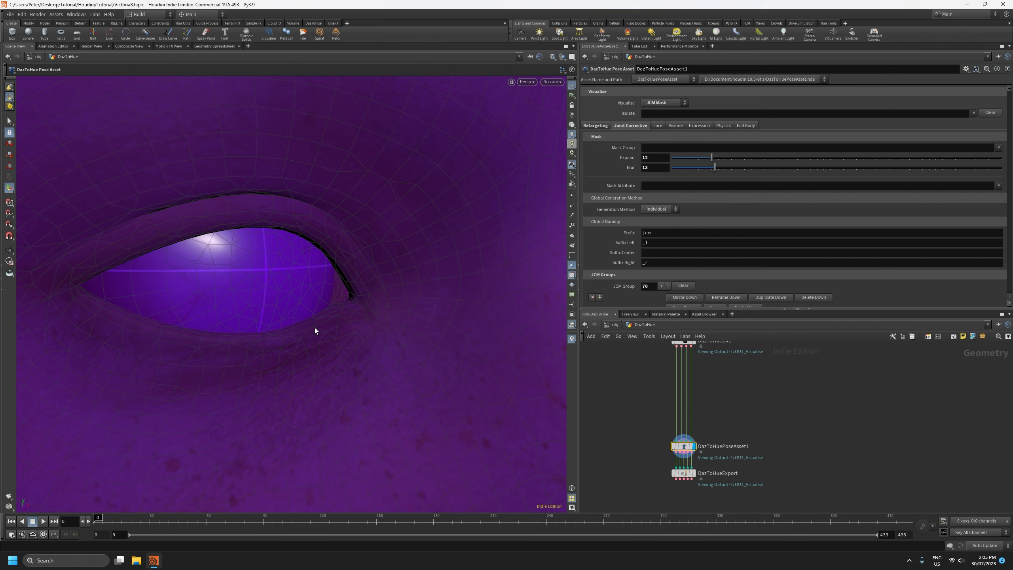
mouse_move(315, 330)
alt+right_down()
mouse_move(319, 400)
mouse_move(321, 330)
alt+right_up()
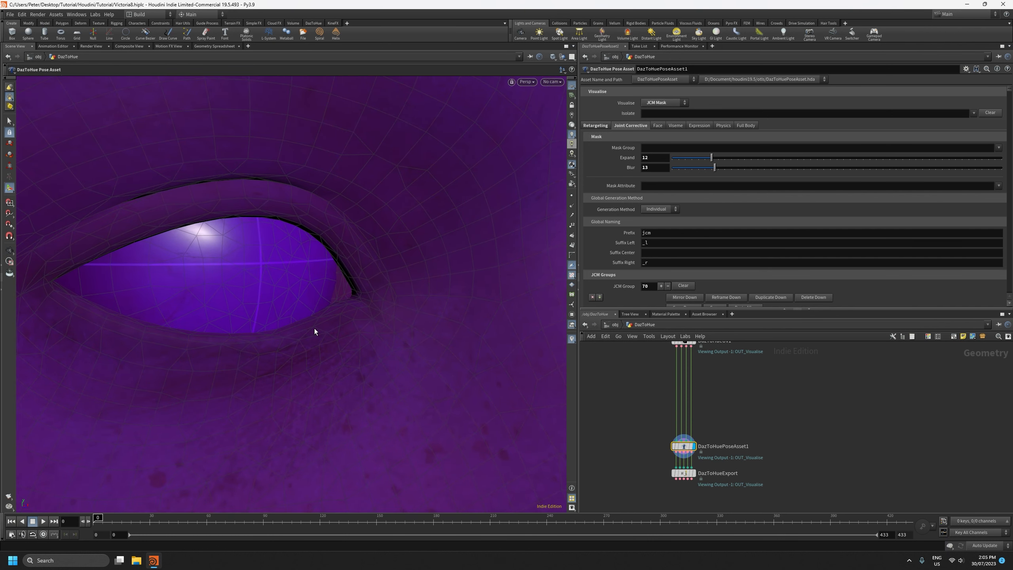
alt+right_drag(344, 339, 357, 407)
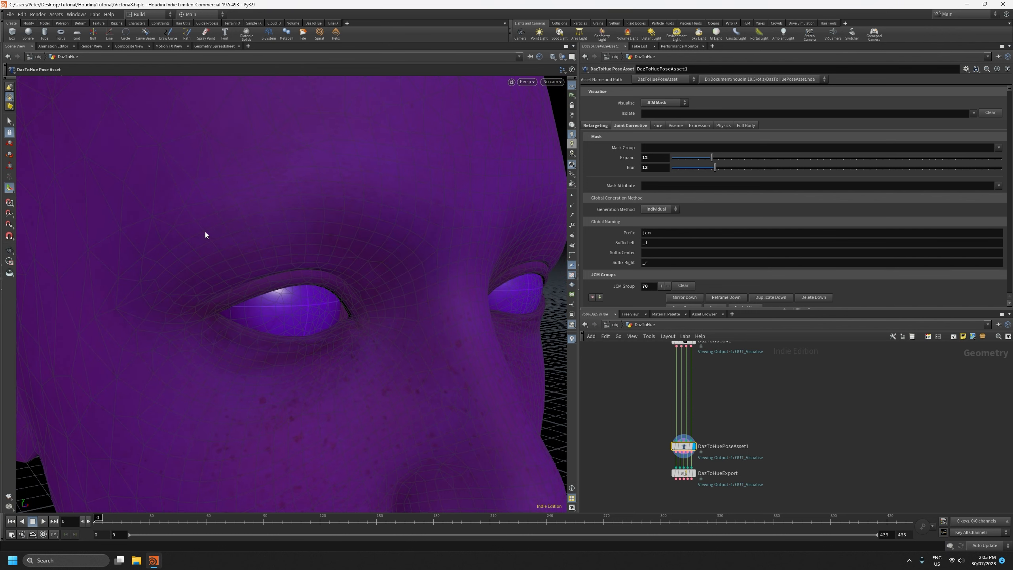
alt+right_drag(289, 297, 294, 380)
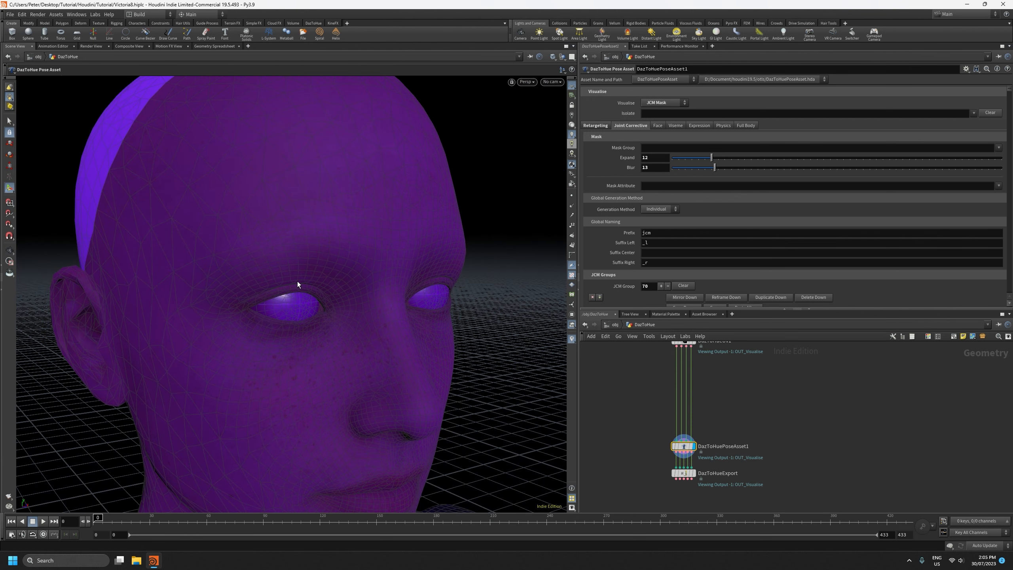
alt+right_drag(350, 287, 373, 362)
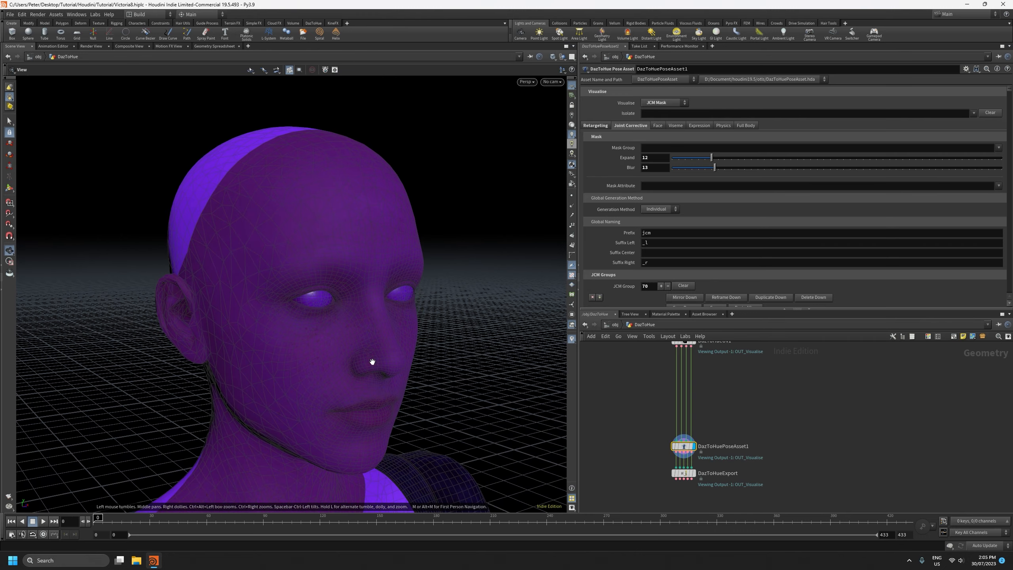
alt+drag(372, 362, 338, 362)
right_drag(338, 362, 348, 312)
alt+drag(349, 312, 348, 330)
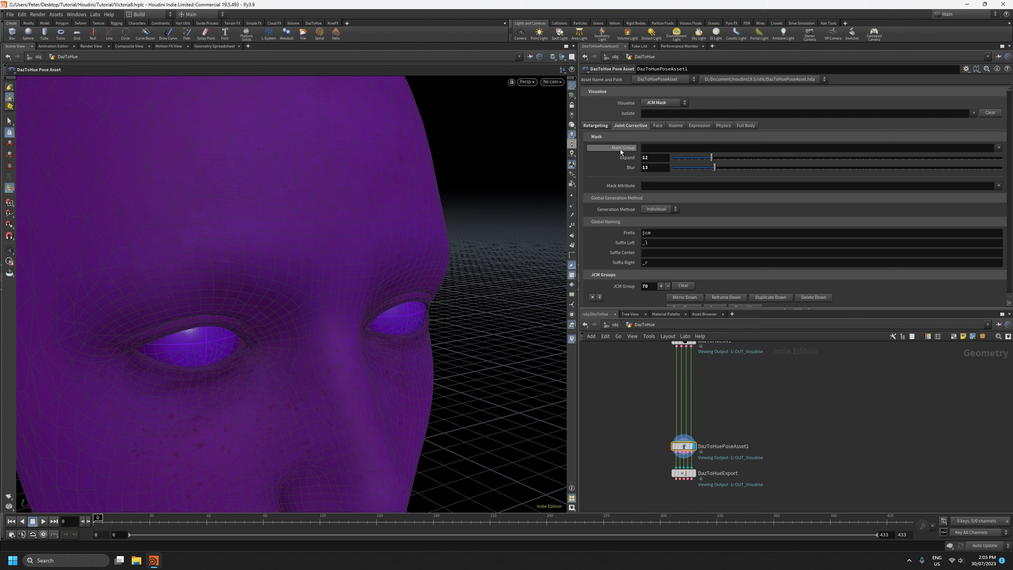
- Set the joint corrective Mask Group to eyesocket and inspect the mask around both eyes
click(998, 148)
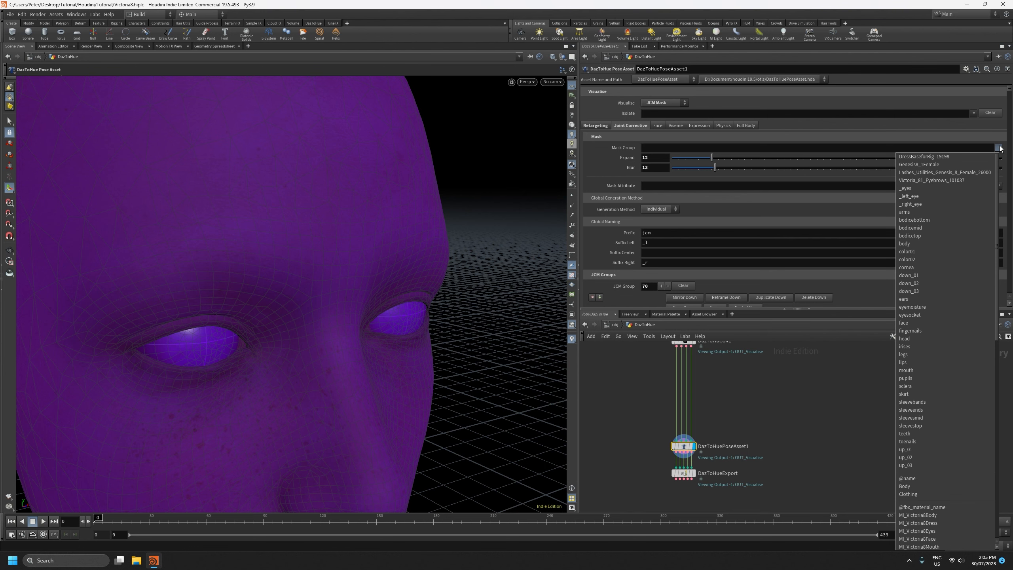
click(909, 314)
alt+right_drag(354, 333, 364, 410)
alt+drag(364, 409, 335, 402)
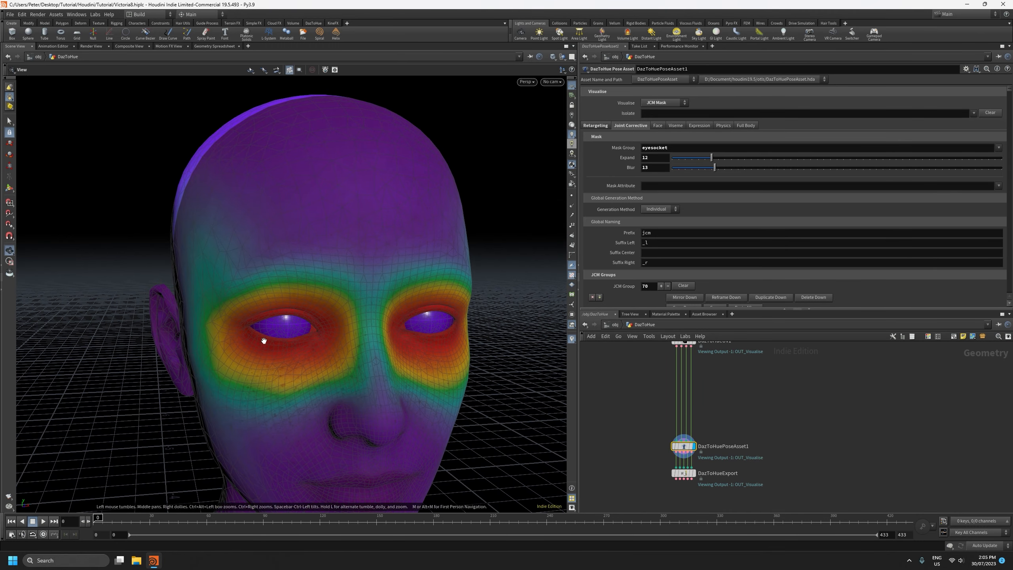
alt+right_drag(263, 339, 299, 197)
alt+right_drag(400, 267, 441, 196)
alt+drag(441, 197, 445, 290)
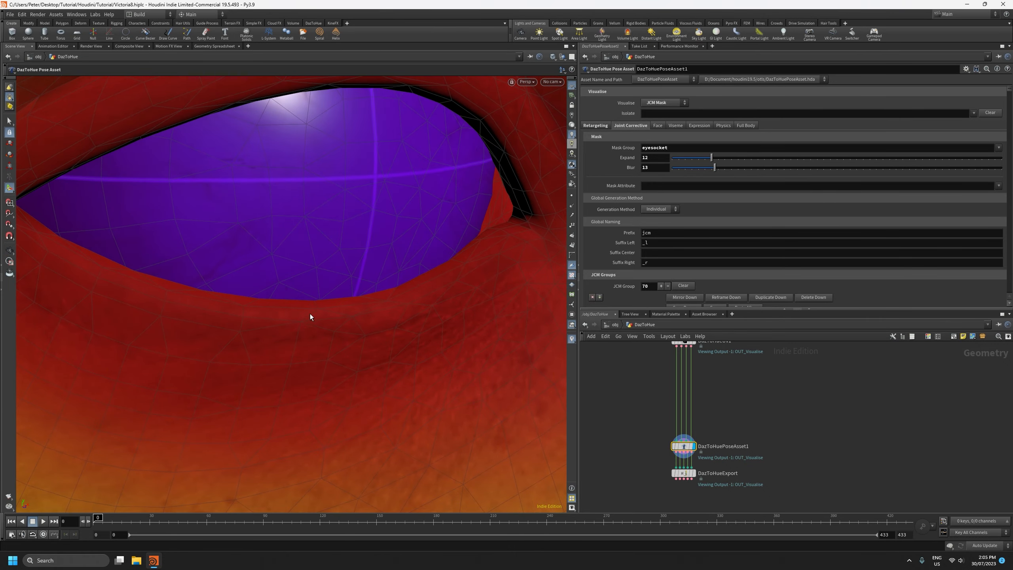
alt+right_drag(496, 249, 470, 396)
mouse_move(470, 395)
alt+mouse_down()
mouse_move(458, 399)
mouse_move(479, 383)
alt+mouse_up()
- Set the mask's Expand to 10 and Blur to 19, checking the falloff on the face
drag(711, 157, 706, 159)
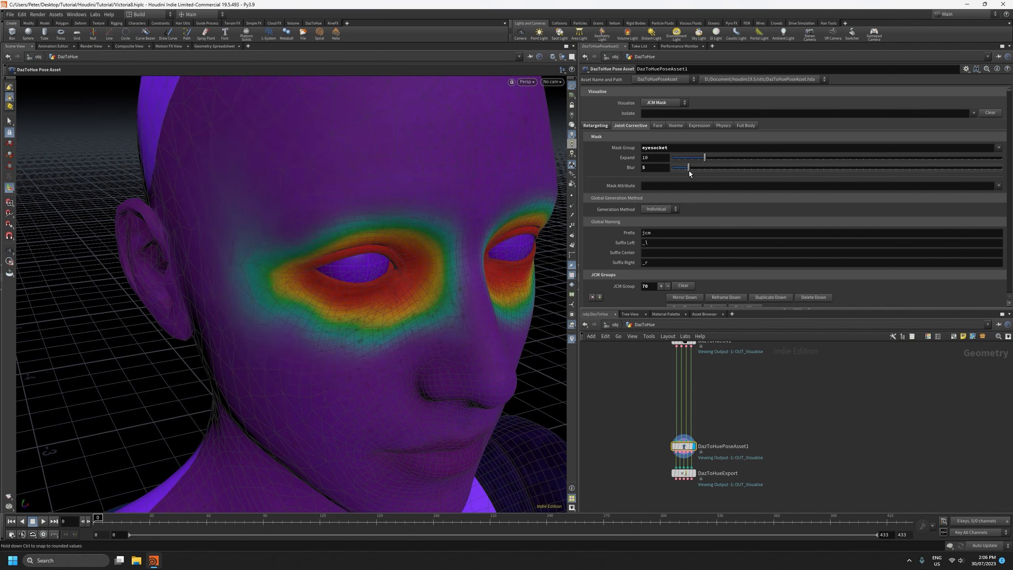
drag(698, 171, 724, 171)
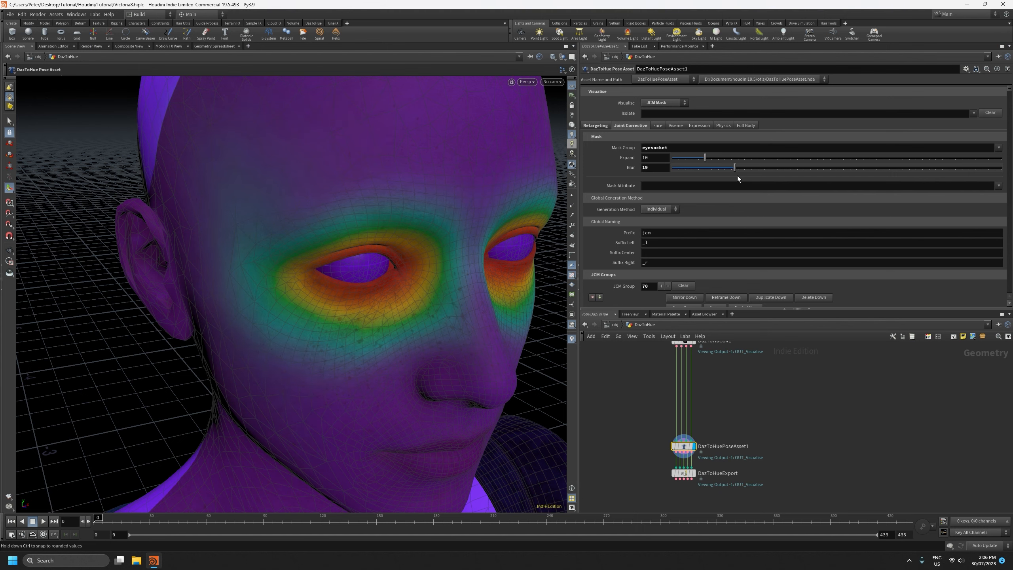
alt+right_drag(397, 256, 407, 346)
alt+drag(406, 346, 375, 323)
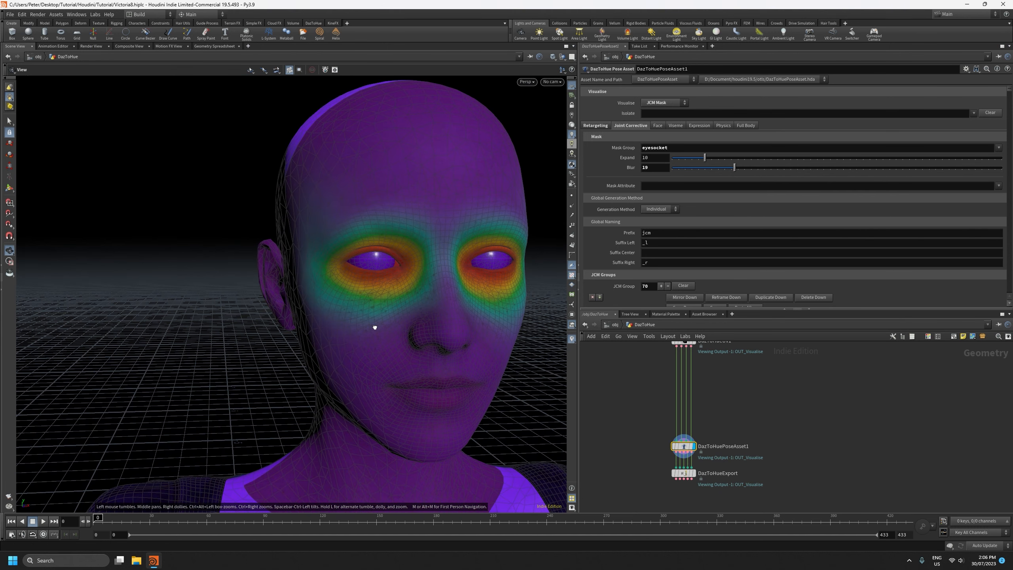
- Clear the eyesocket entry from the Mask Group and view the head and upper body
double_click(685, 147)
key(BackSpace)
key(Return)
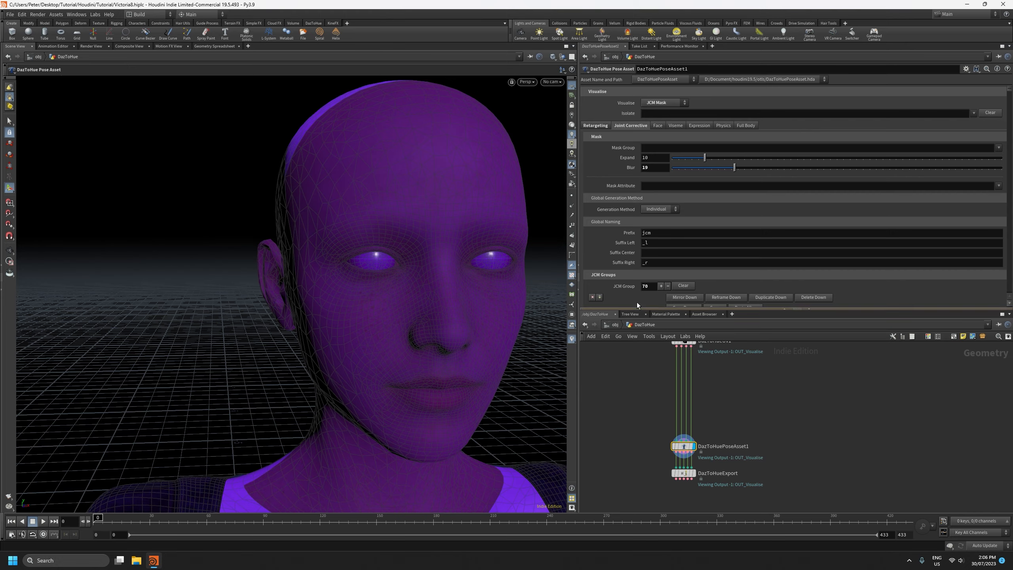
key(Escape)
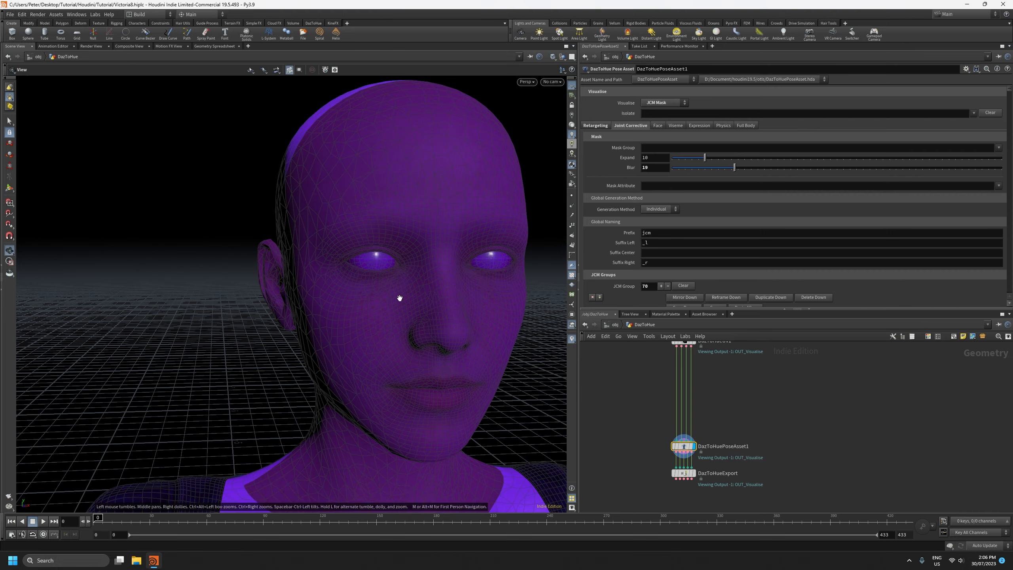
scroll(400, 294, down, 5)
scroll(400, 389, up, 5)
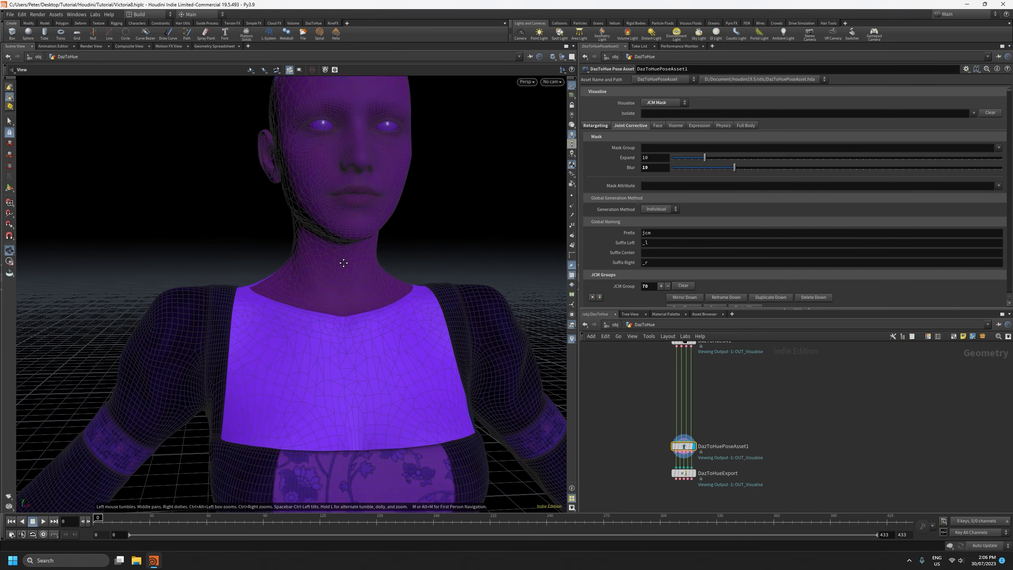
- Inspect the joint corrective mask on the dress's bodice, waist seam, sleeves and full skirt
right_drag(343, 263, 348, 461)
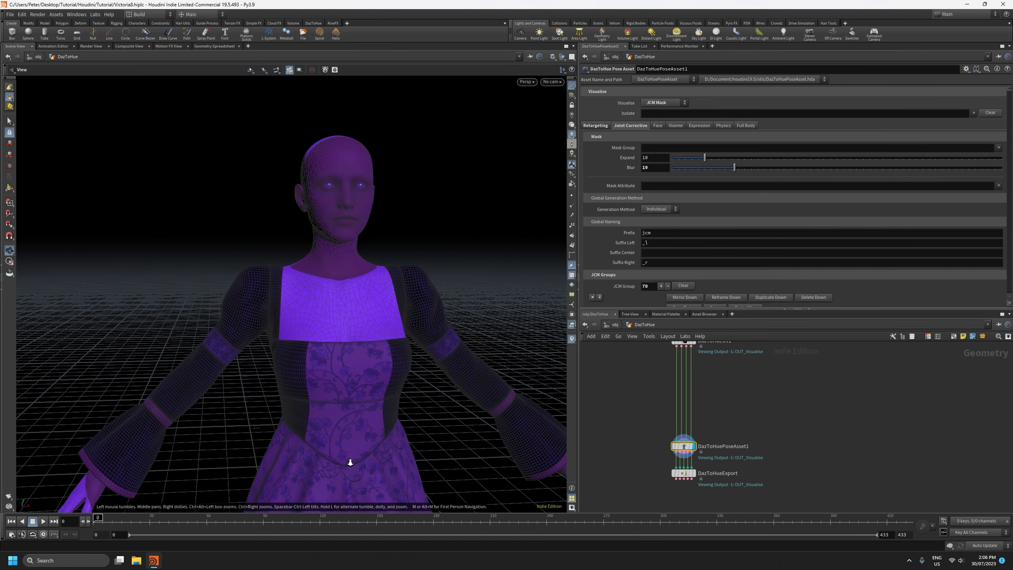
drag(337, 364, 341, 382)
middle_drag(348, 424, 347, 346)
right_drag(345, 393, 339, 211)
drag(353, 333, 371, 309)
right_drag(370, 309, 337, 279)
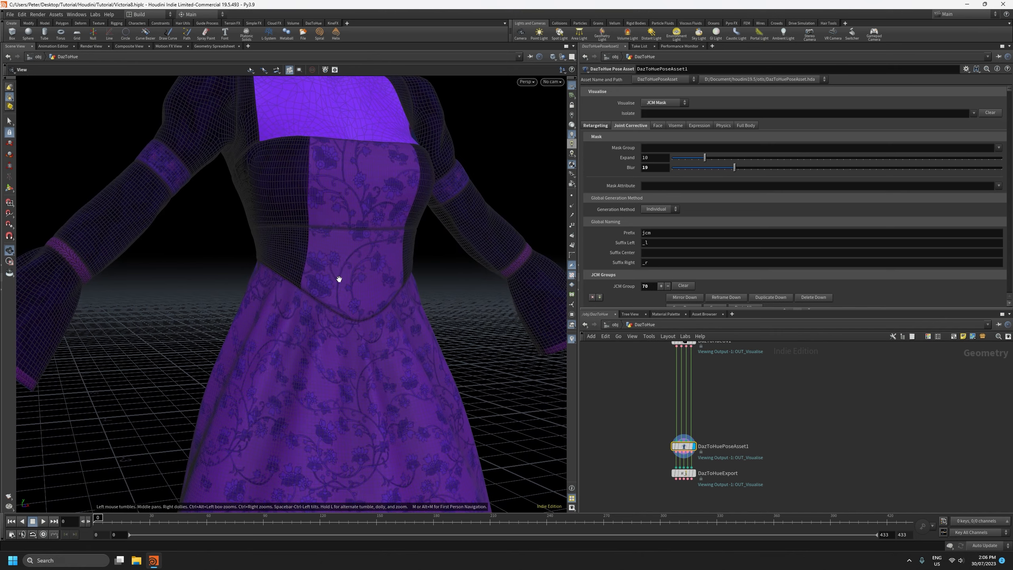
right_drag(357, 314, 348, 242)
drag(350, 300, 377, 299)
right_drag(375, 304, 374, 258)
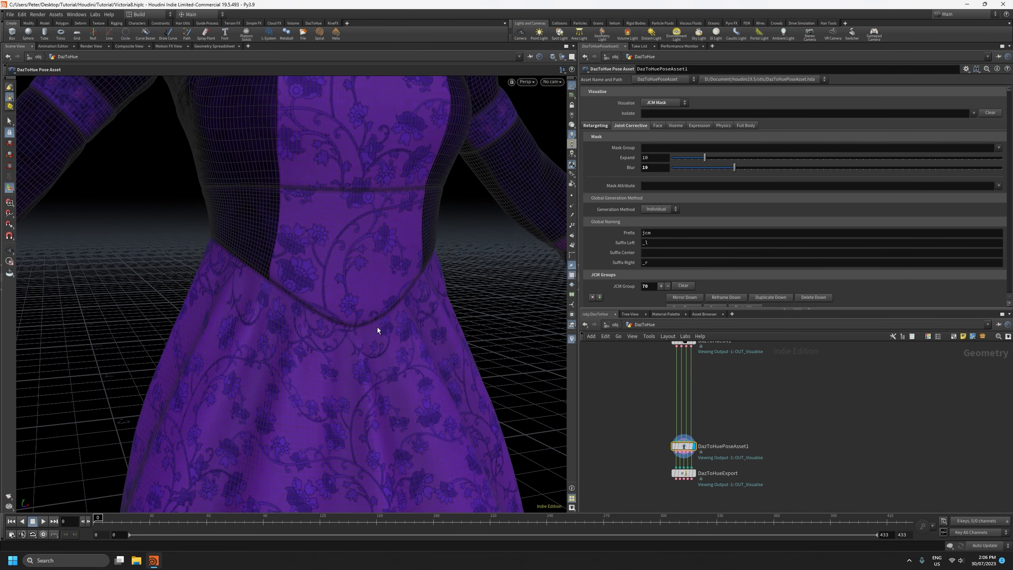
right_drag(377, 329, 402, 495)
drag(379, 422, 365, 433)
right_drag(365, 433, 391, 468)
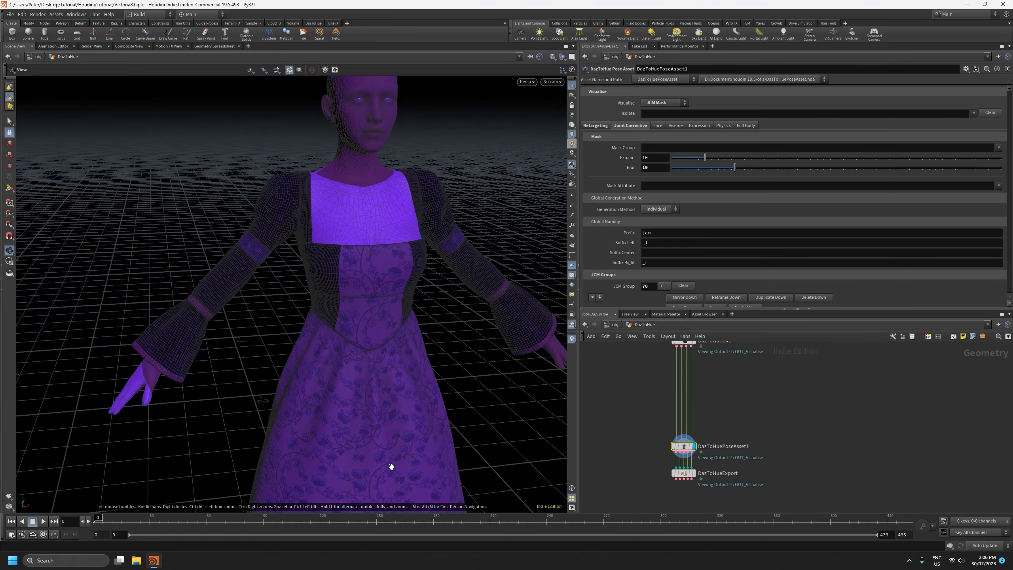
drag(391, 468, 383, 478)
right_drag(383, 479, 350, 319)
key(Return)
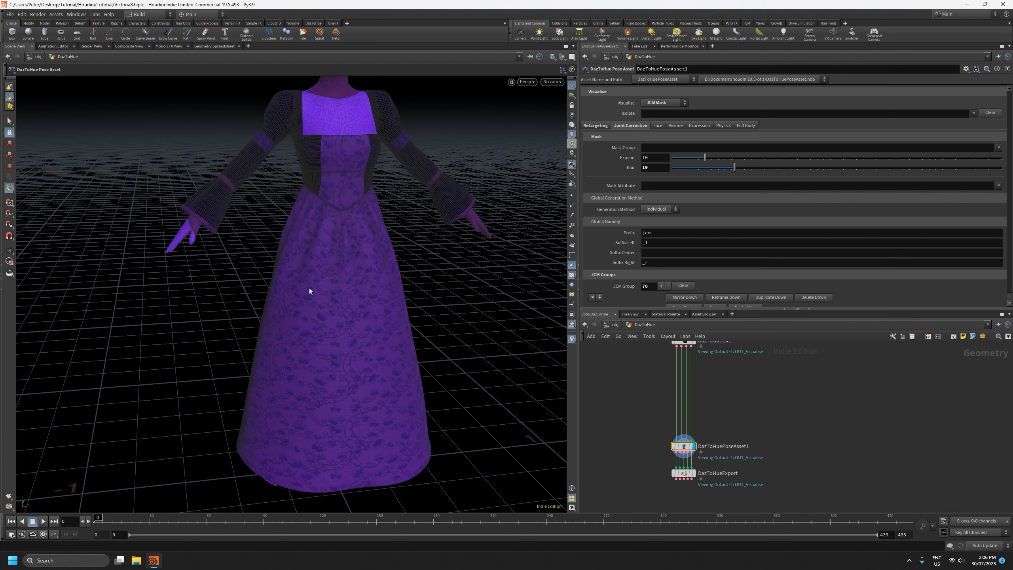
- Check the mask across the chest panel and along the pointed seam where the bodice meets the skirt
alt+drag(339, 236, 355, 229)
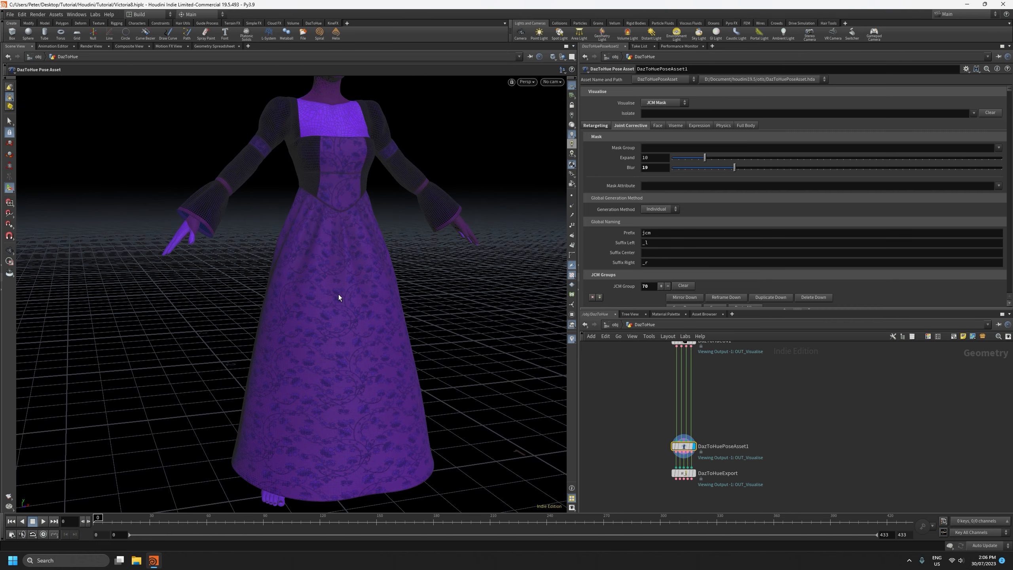
middle_drag(344, 219, 347, 411)
scroll(346, 412, up, 5)
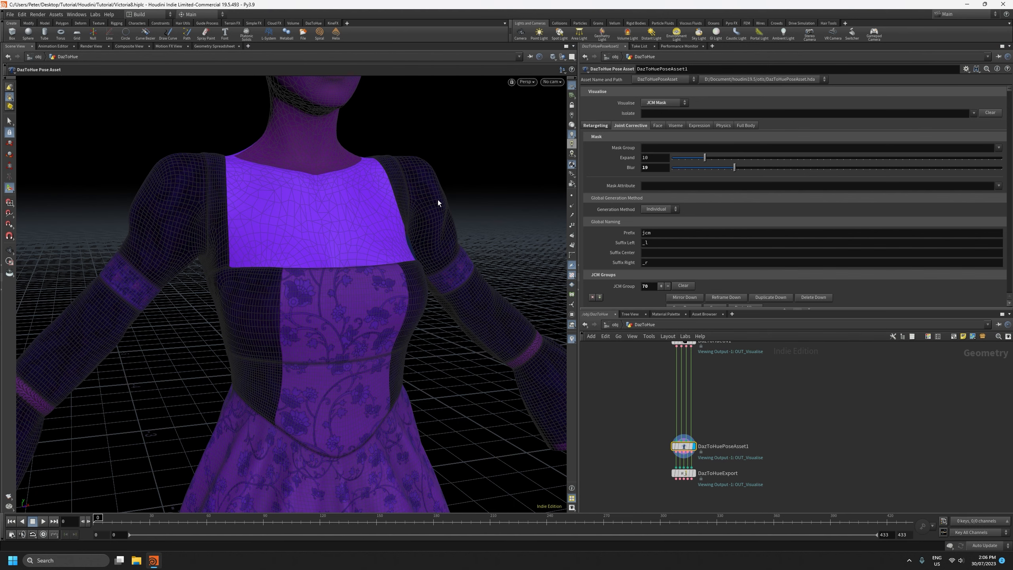
mouse_move(437, 199)
mouse_down()
mouse_move(412, 220)
mouse_move(443, 215)
mouse_up()
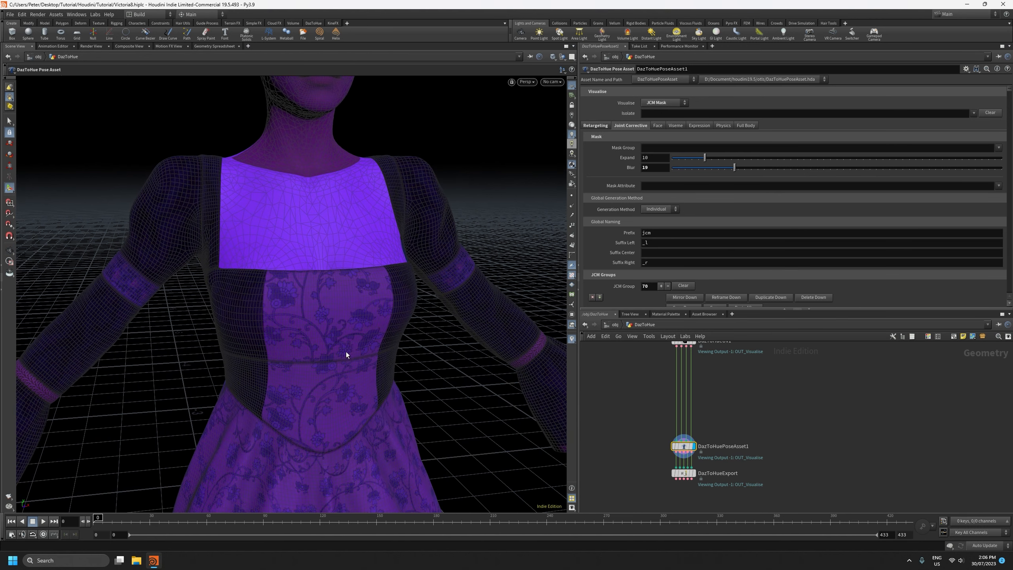
drag(364, 324, 351, 304)
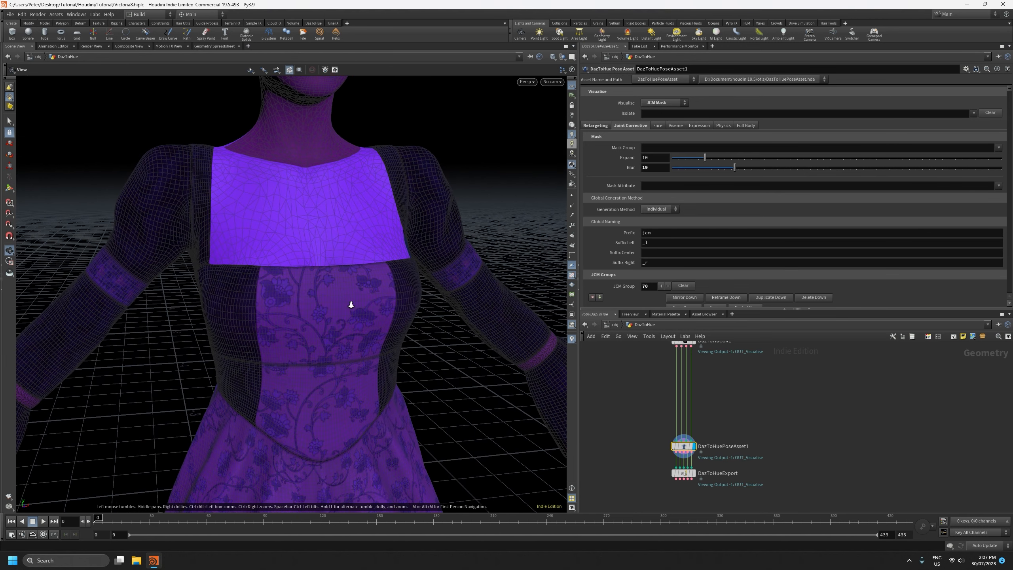
right_drag(351, 304, 348, 264)
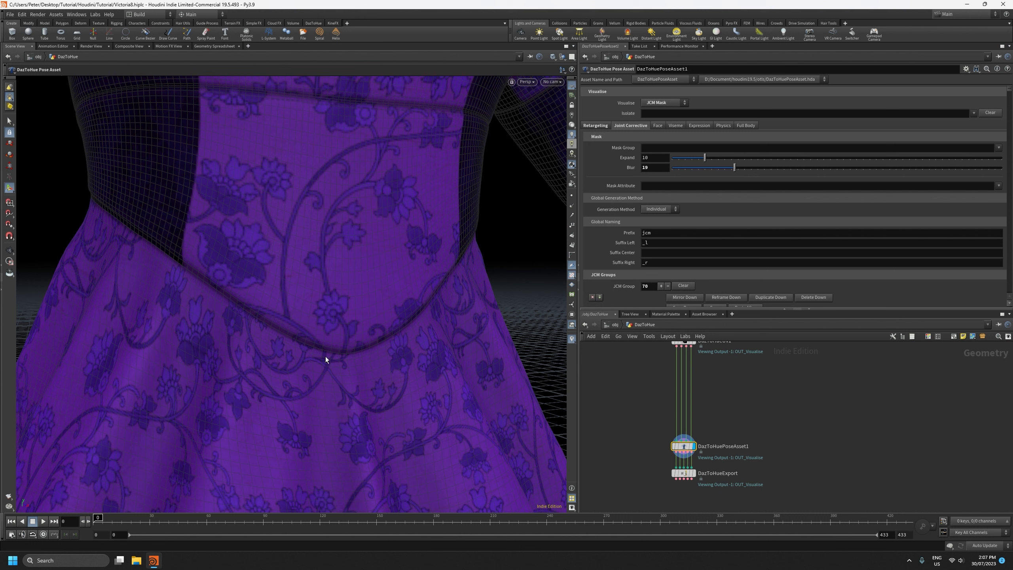
key(Escape)
alt+drag(357, 248, 404, 355)
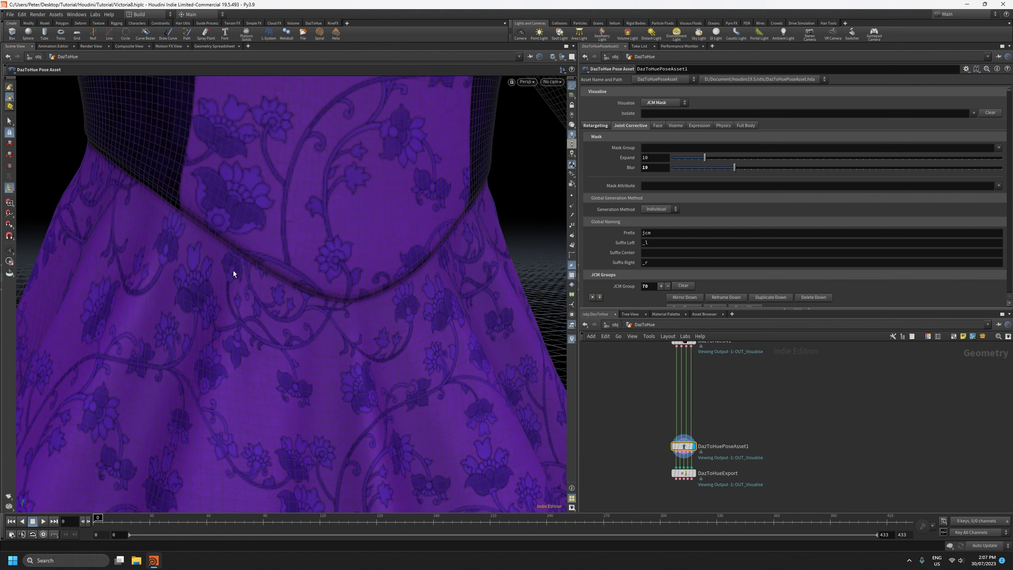
drag(315, 312, 265, 278)
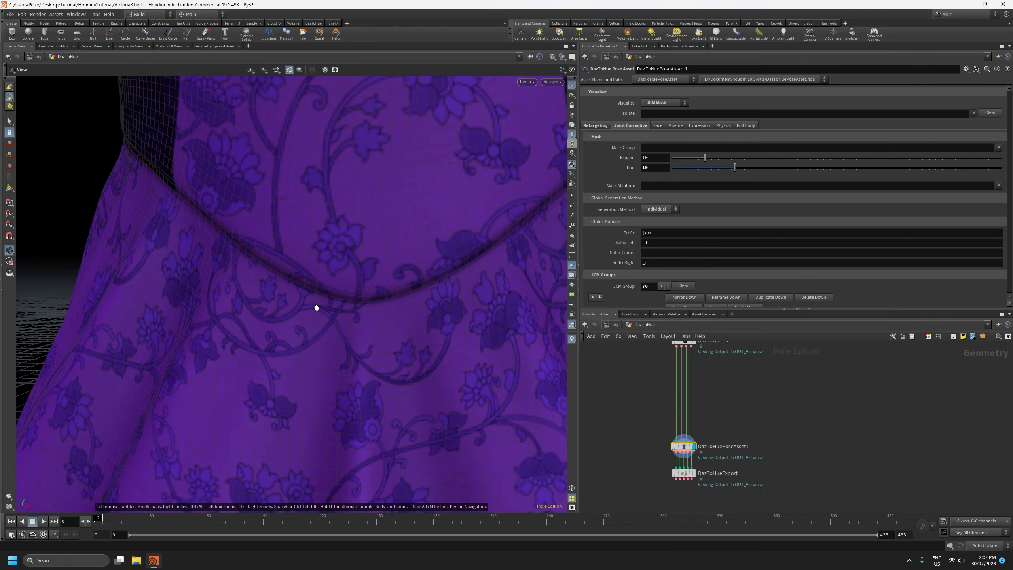
drag(316, 305, 373, 417)
middle_drag(345, 315, 340, 463)
right_drag(340, 380, 339, 496)
drag(353, 384, 333, 376)
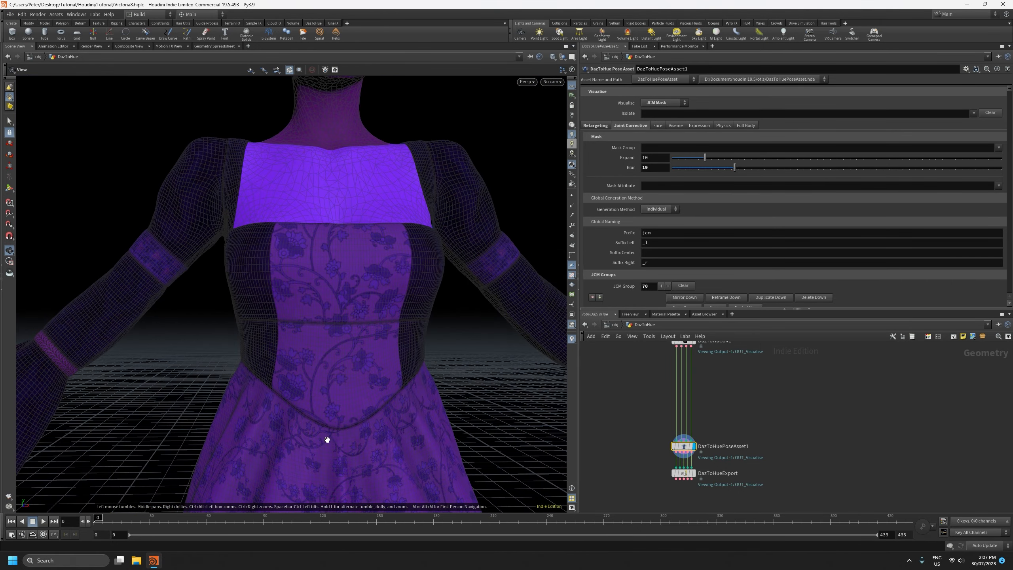
- Examine the bodice-to-skirt seam up close from several angles and compare it with the whole upper body
right_drag(327, 439, 408, 271)
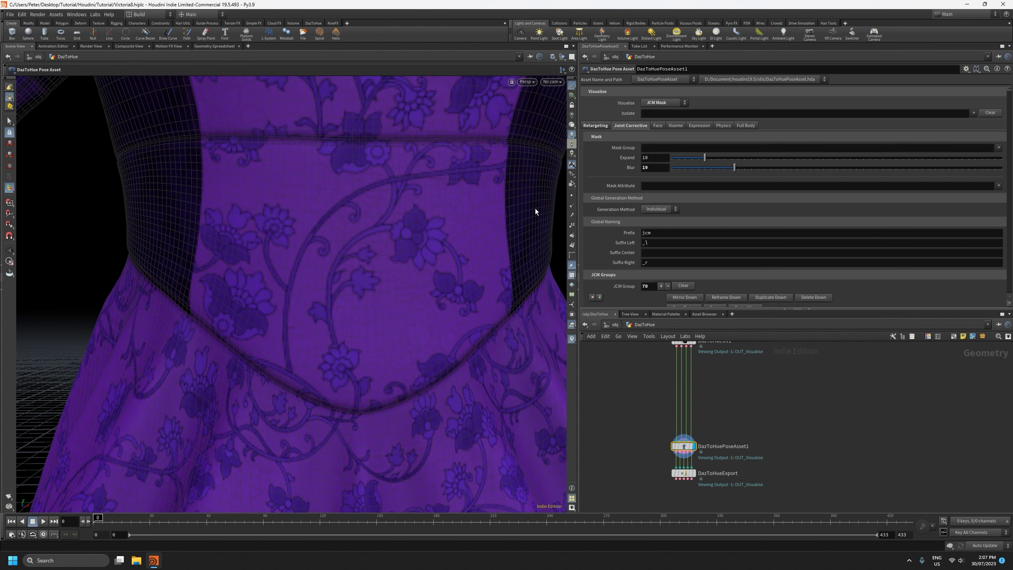
drag(351, 355, 328, 408)
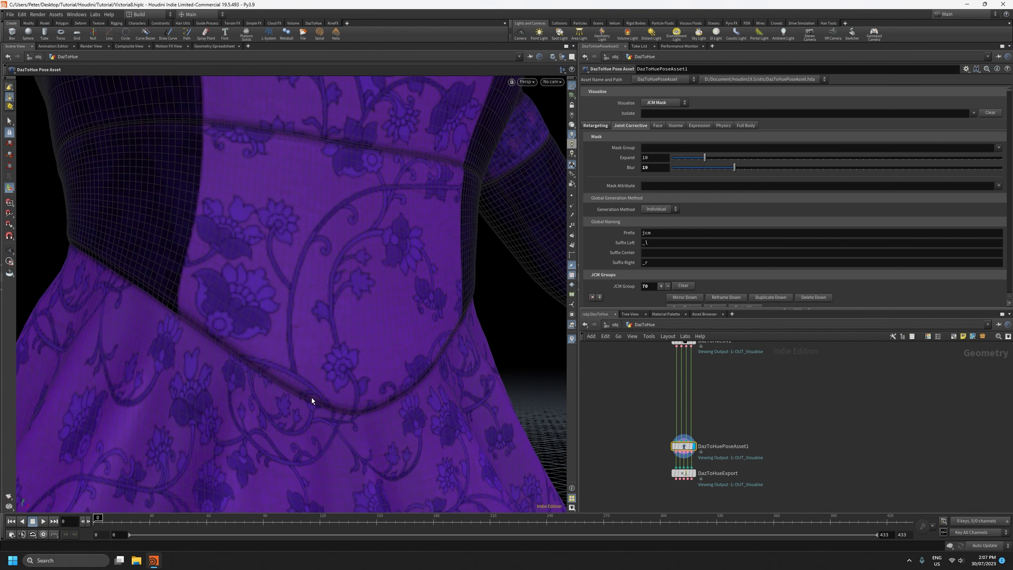
alt+right_drag(375, 410, 380, 327)
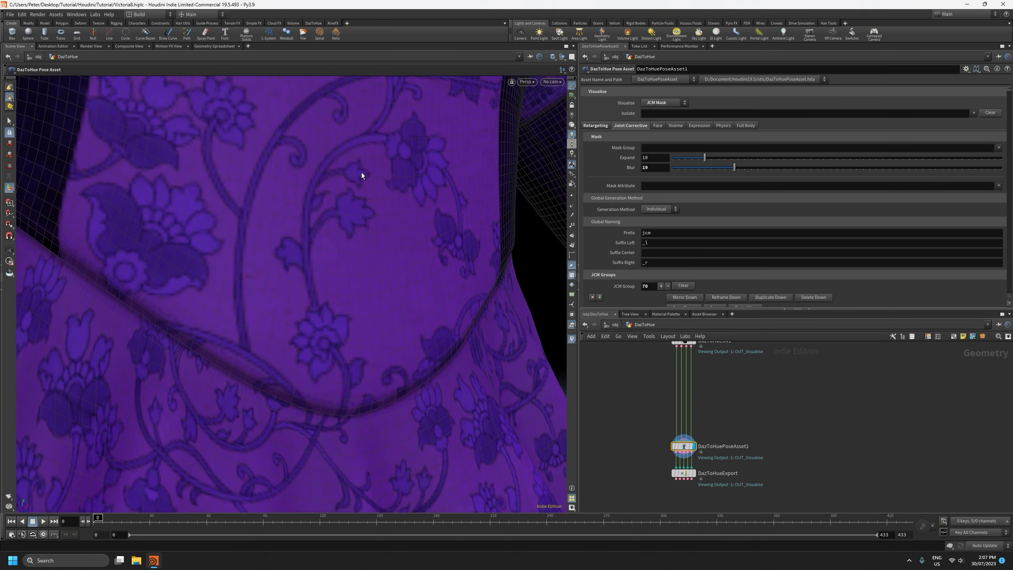
alt+drag(388, 328, 390, 393)
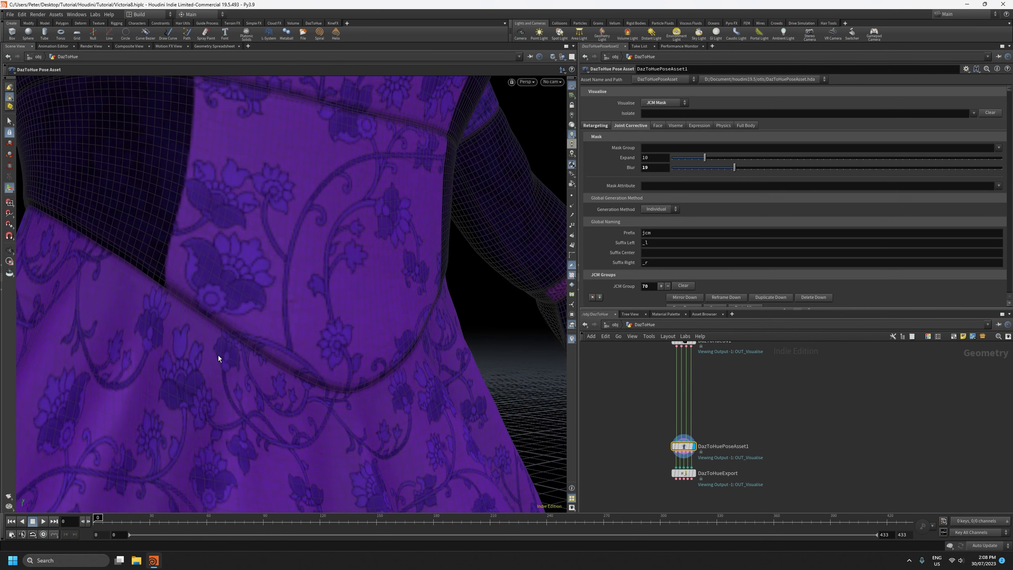
drag(275, 301, 355, 323)
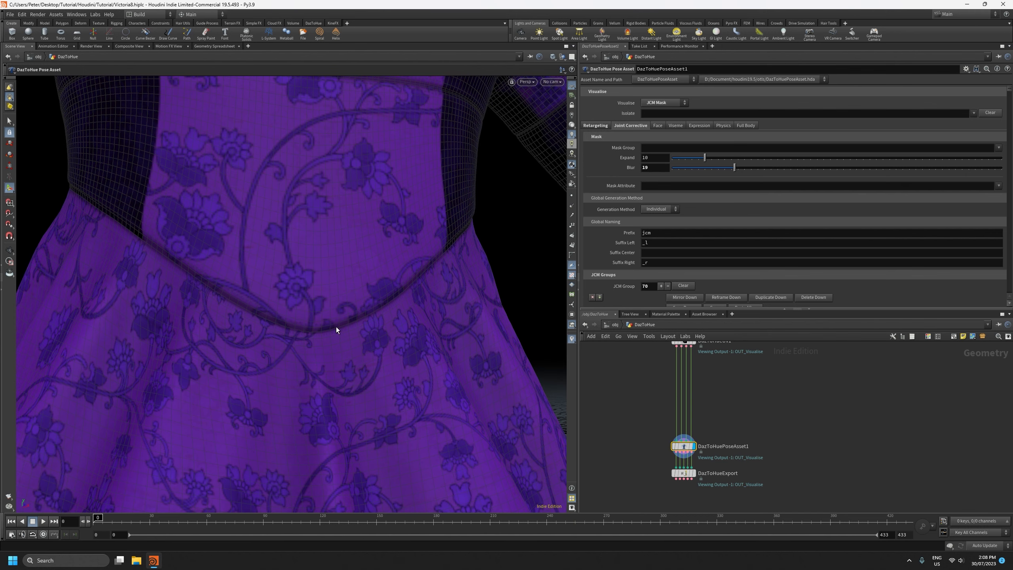
key(space)
drag(313, 325, 327, 422)
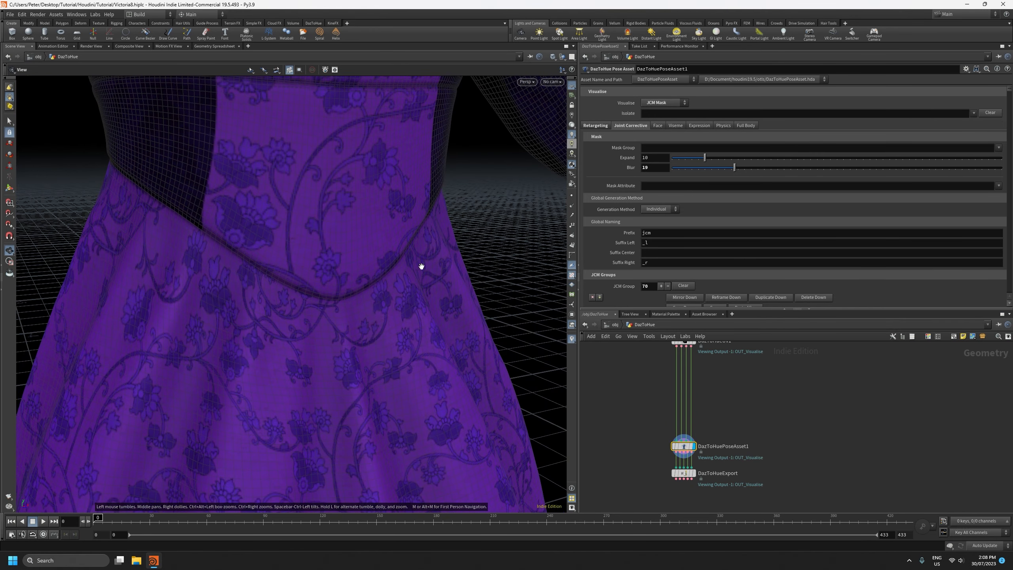
drag(421, 267, 379, 384)
key(Return)
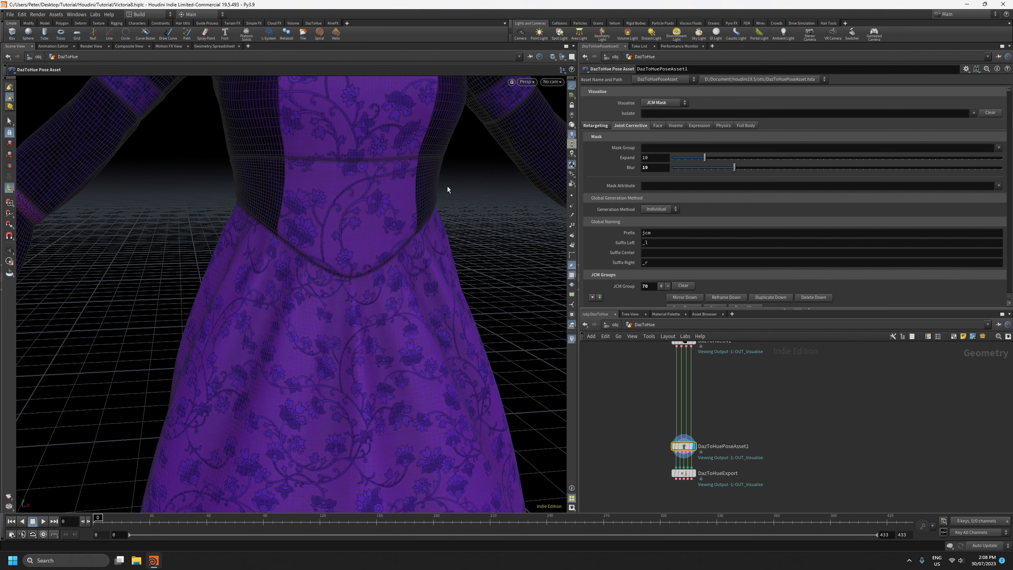
key(Escape)
drag(379, 283, 348, 343)
scroll(348, 343, down, 3)
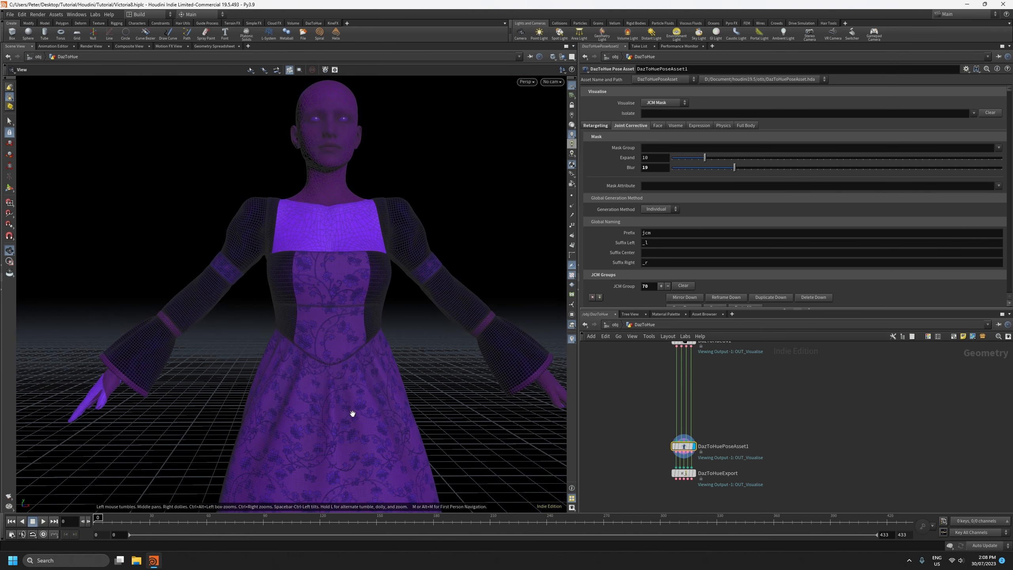
scroll(330, 374, up, 5)
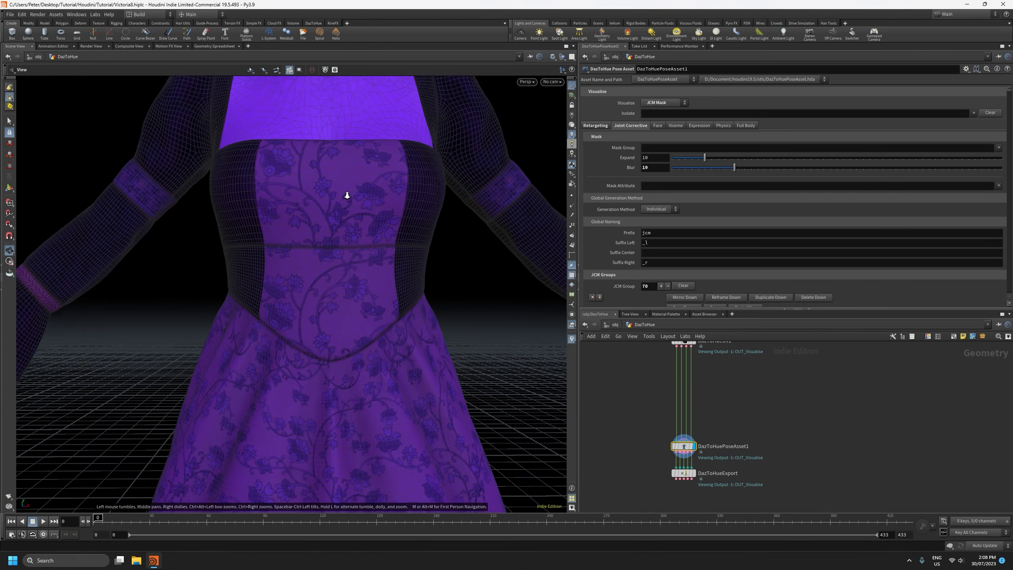
drag(313, 340, 292, 313)
right_drag(291, 314, 341, 266)
middle_drag(340, 266, 263, 295)
right_drag(263, 295, 314, 264)
drag(315, 264, 247, 278)
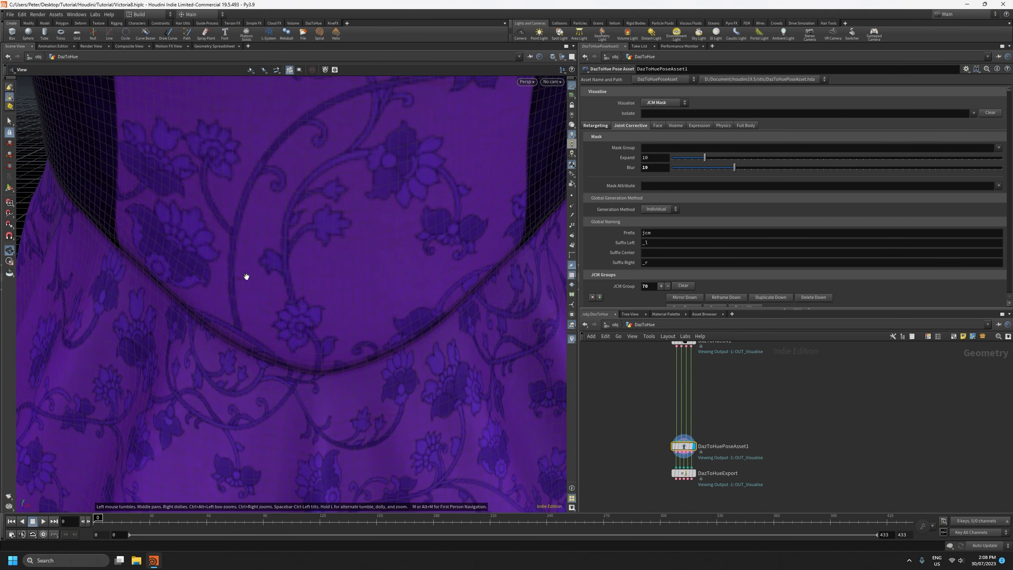
- Add an Attribute Paint node beside the connections between DazToHueUv1 and DazToHuePoseAsset1
middle_drag(626, 416, 646, 440)
scroll(646, 445, up, 2)
scroll(644, 437, up, 1)
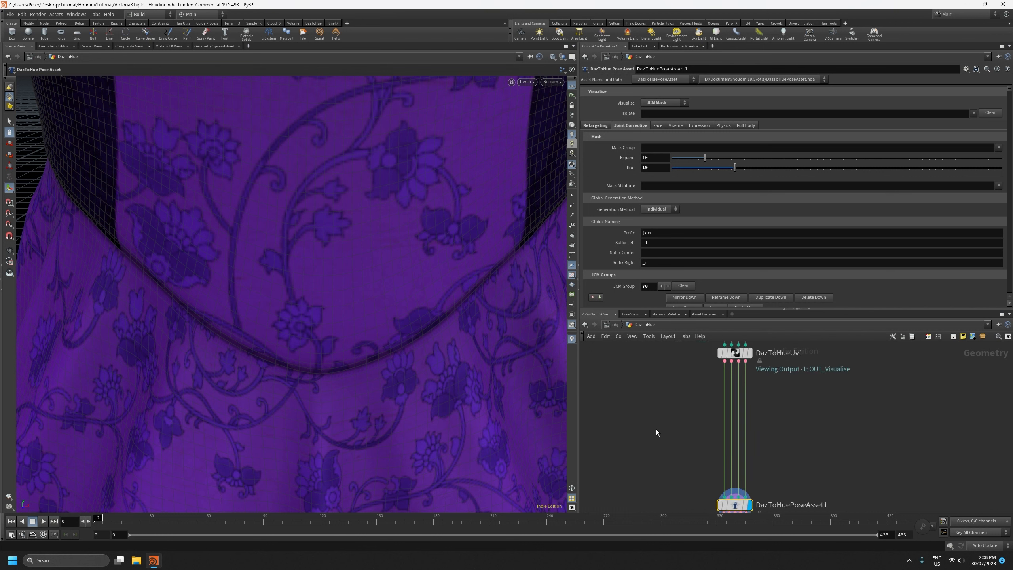
key(Tab)
click(643, 423)
scroll(642, 423, down, 3)
middle_drag(650, 402, 652, 480)
scroll(652, 443, down, 3)
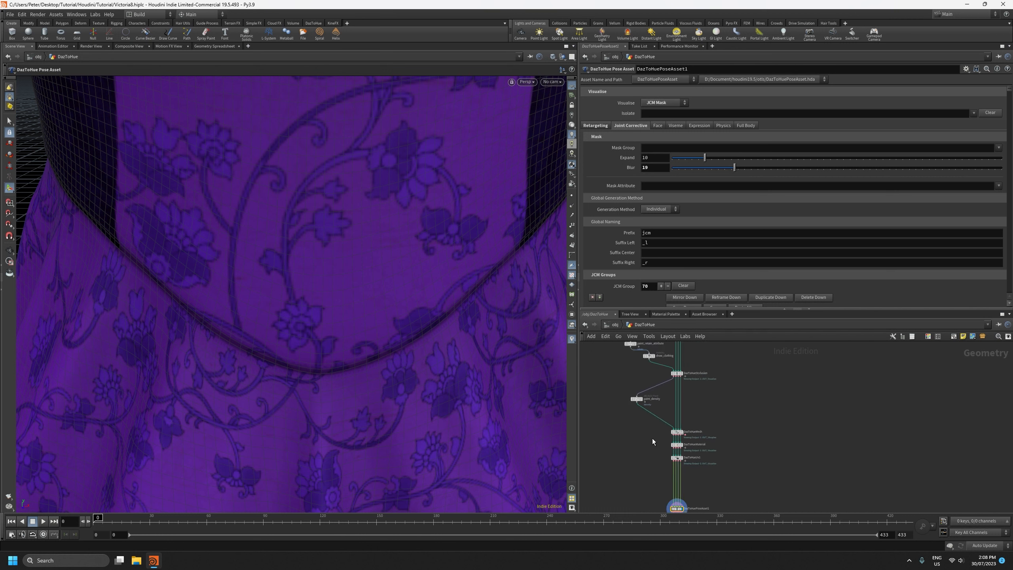
scroll(652, 431, up, 1)
middle_drag(652, 388, 618, 427)
middle_click(641, 464)
scroll(656, 429, up, 5)
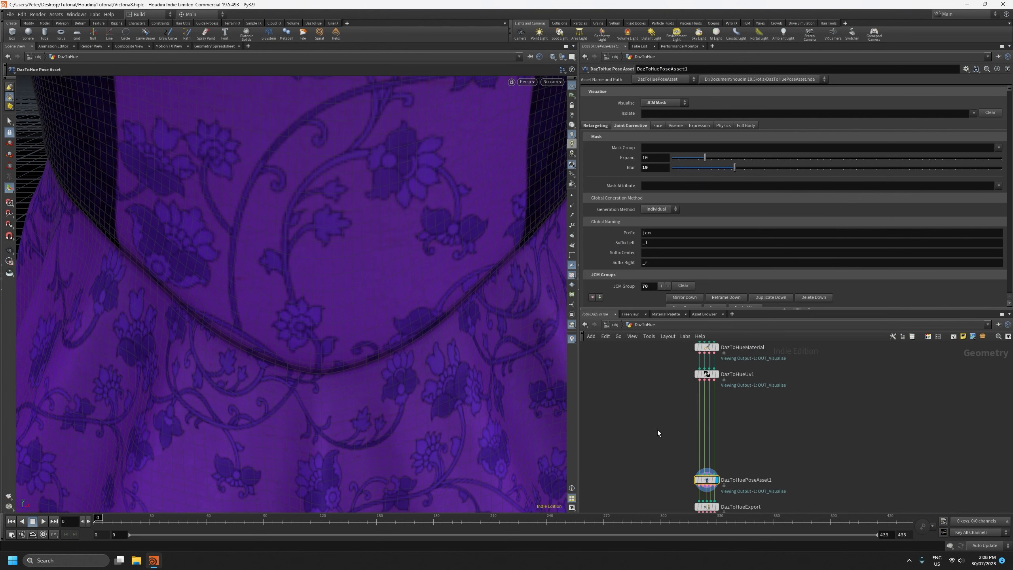
key(Tab)
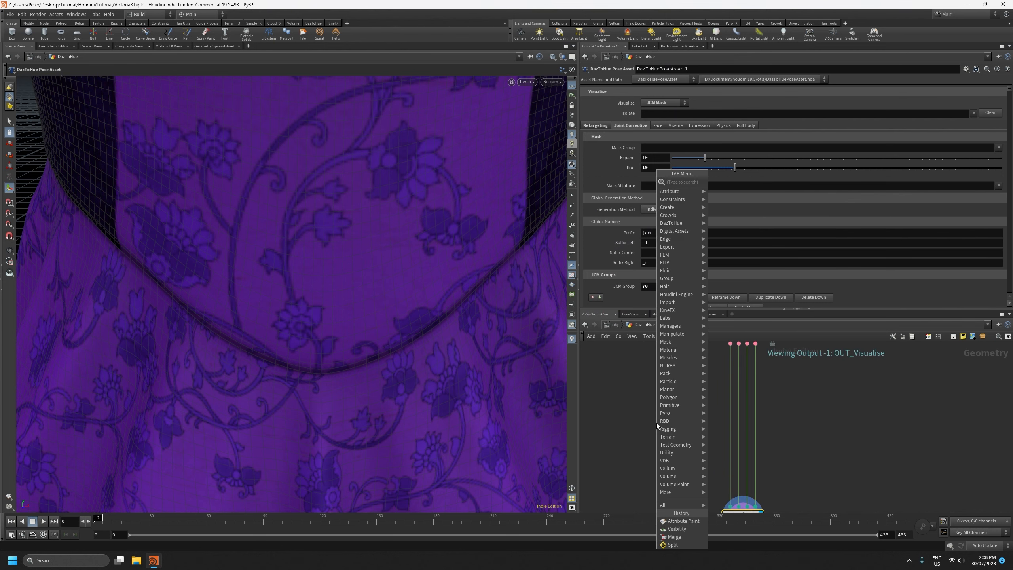
text(paint)
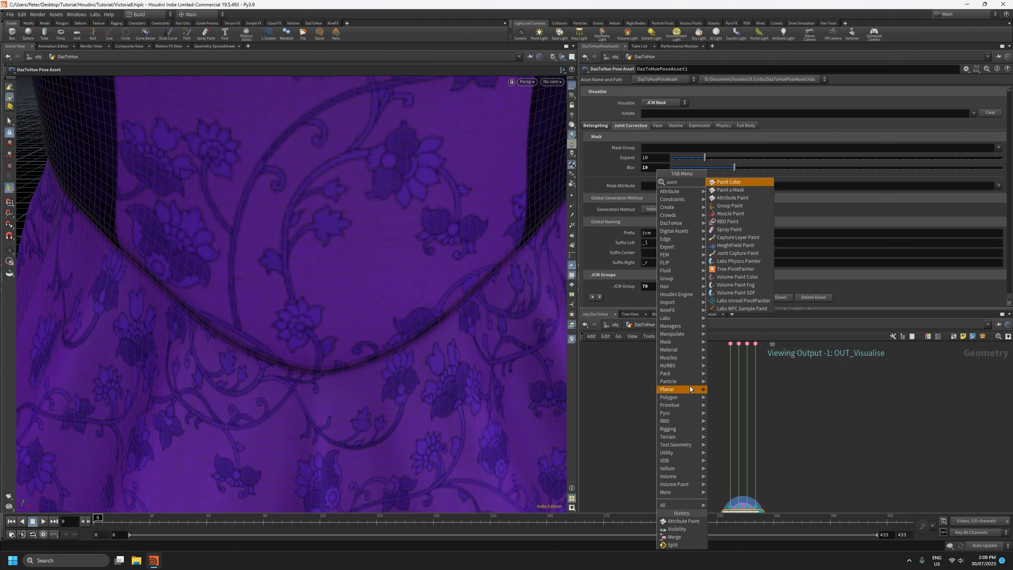
click(731, 198)
click(659, 420)
- Rename the Attribute Paint node jcm_mask and wire it between the first output of DazToHueUv1 and the first input of DazToHuePoseAsset1
double_click(698, 421)
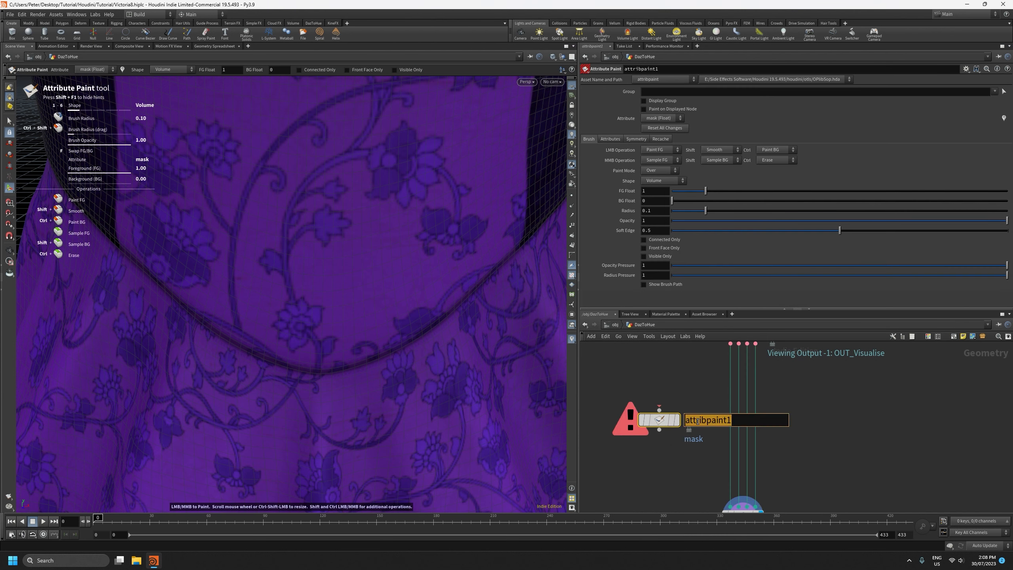
text(jmq)
key(BackSpace)
key(BackSpace)
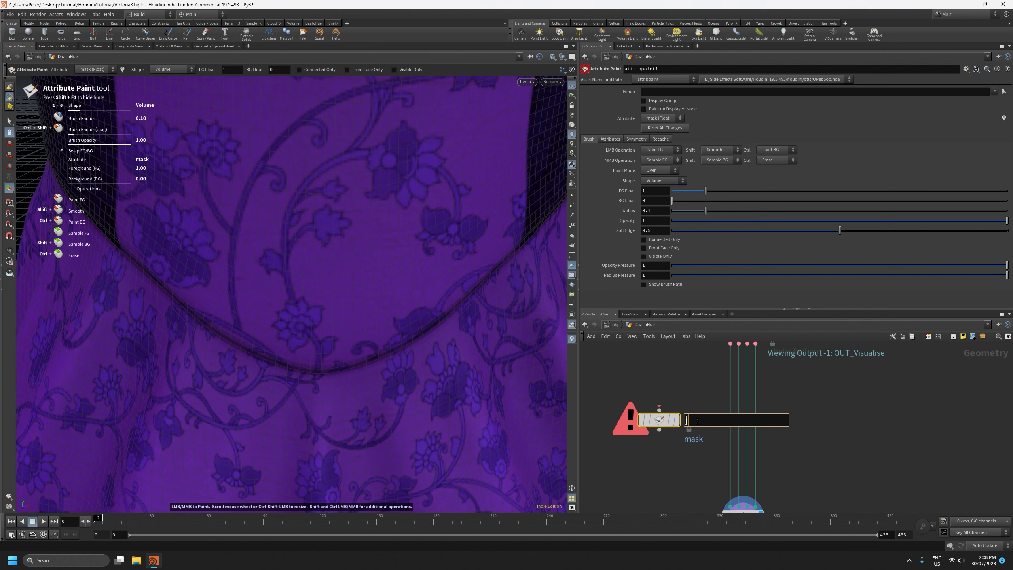
text(cm_mask)
key(Return)
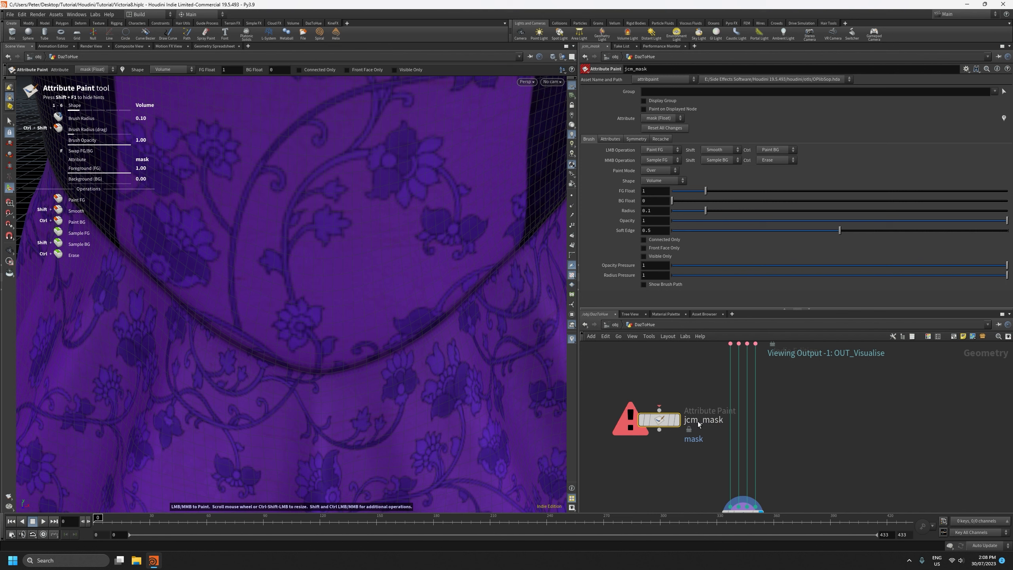
scroll(674, 383, down, 2)
drag(721, 350, 658, 417)
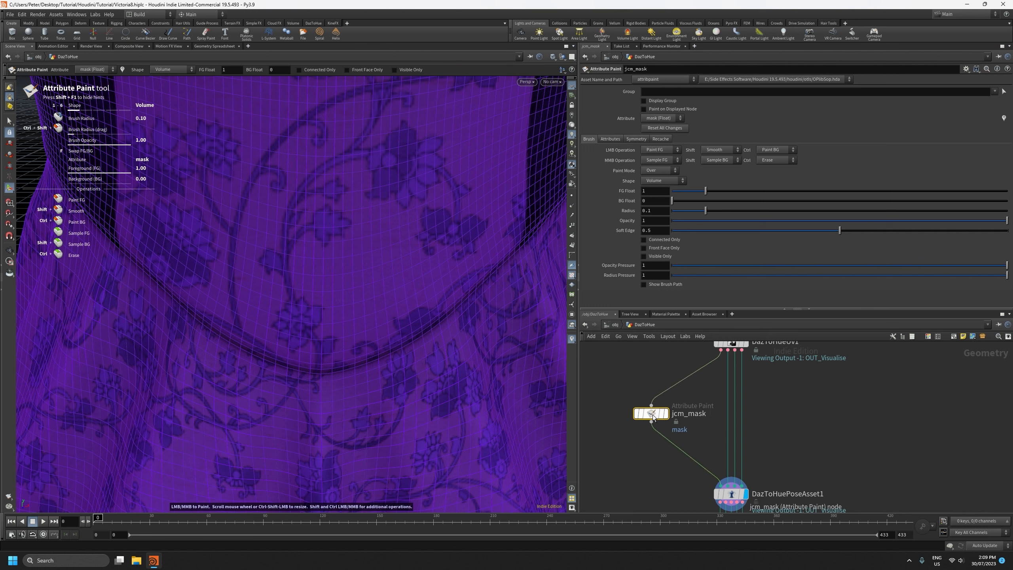
- Review the jcm_mask node's symmetry settings and its painted attribute's name and type
click(638, 141)
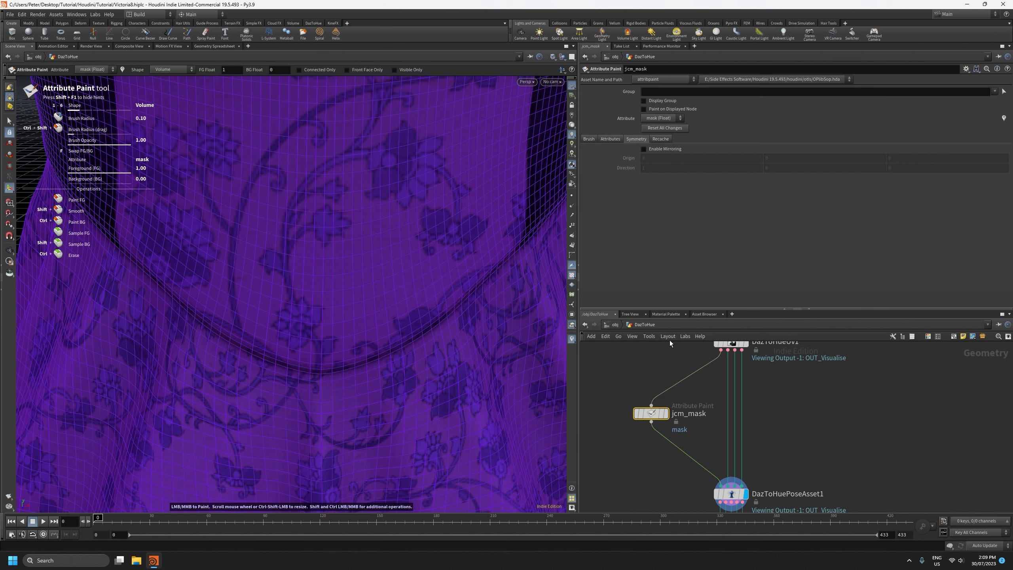
middle_drag(671, 364, 676, 488)
scroll(677, 443, down, 3)
mouse_move(677, 443)
middle_down()
mouse_move(672, 487)
mouse_move(682, 354)
middle_up()
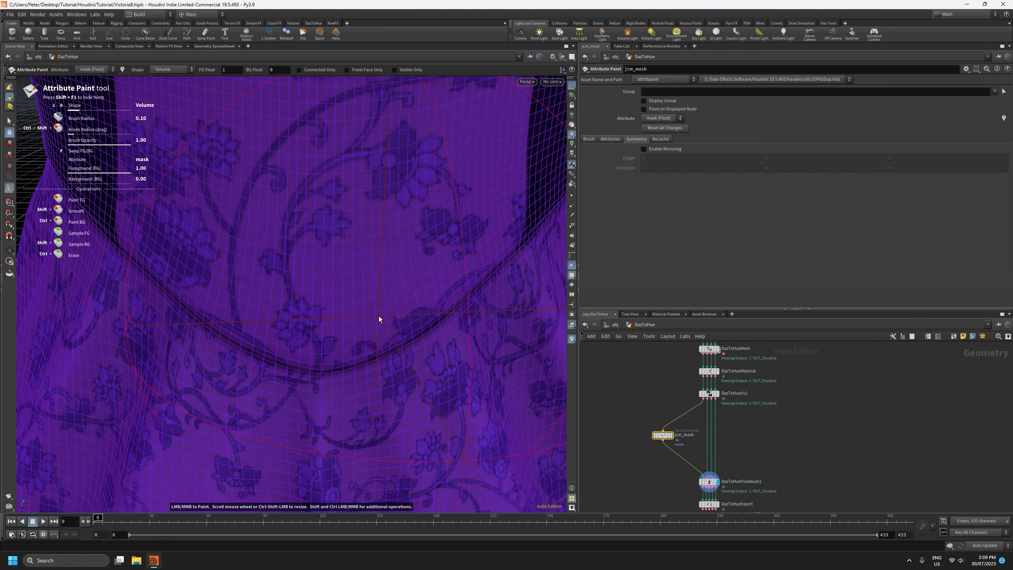
click(615, 138)
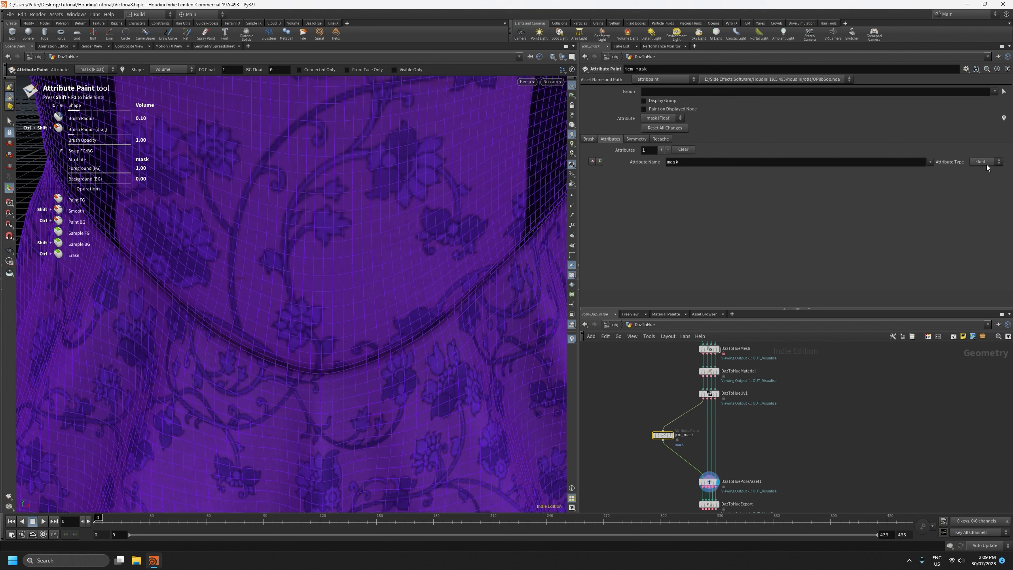
- Enable mirroring in the symmetry settings of jcm_mask and display that node's result on the dress
click(636, 139)
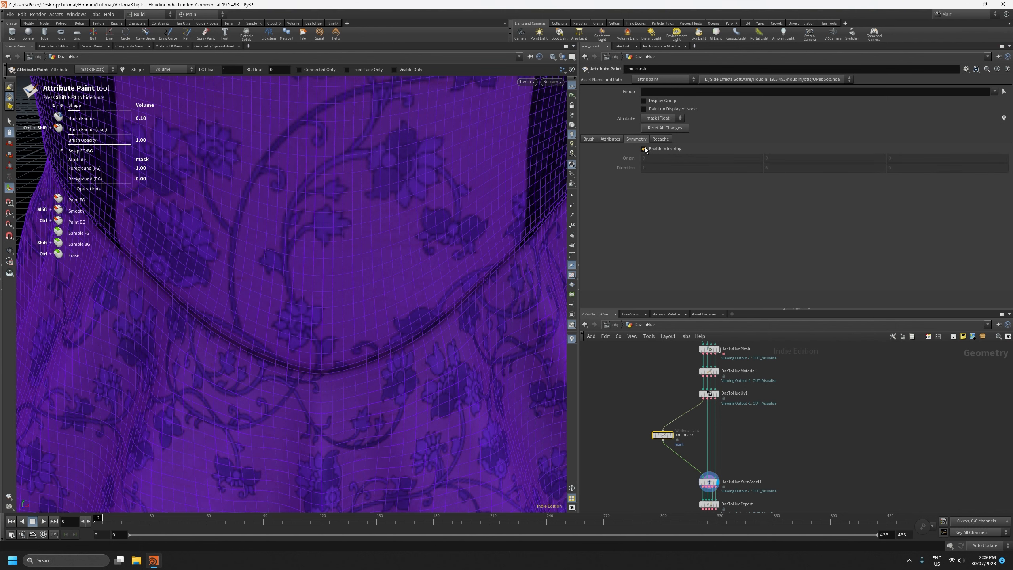
click(644, 148)
click(671, 435)
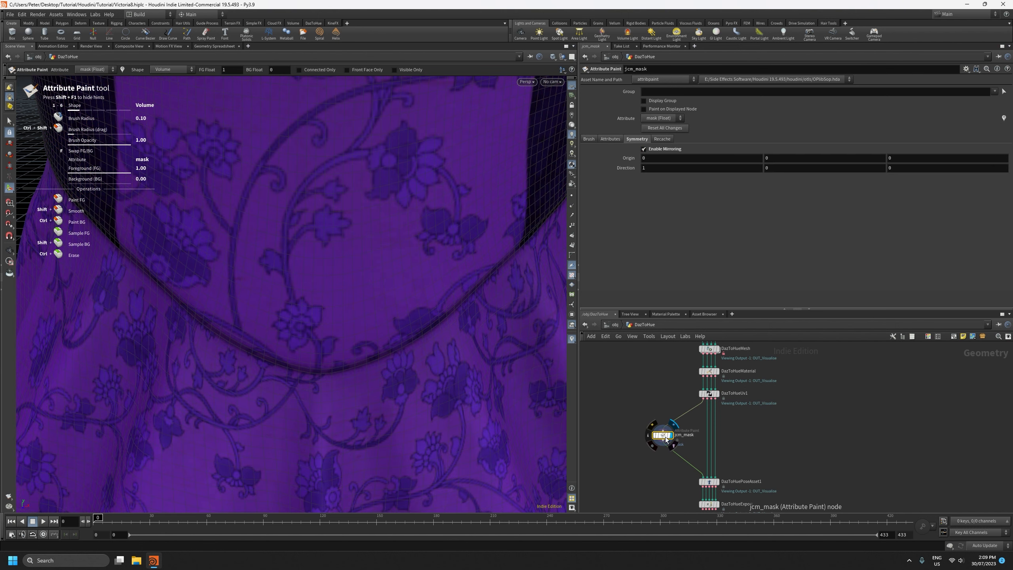
click(585, 140)
alt+right_drag(410, 243, 406, 386)
scroll(386, 285, down, 3)
alt+drag(366, 276, 398, 260)
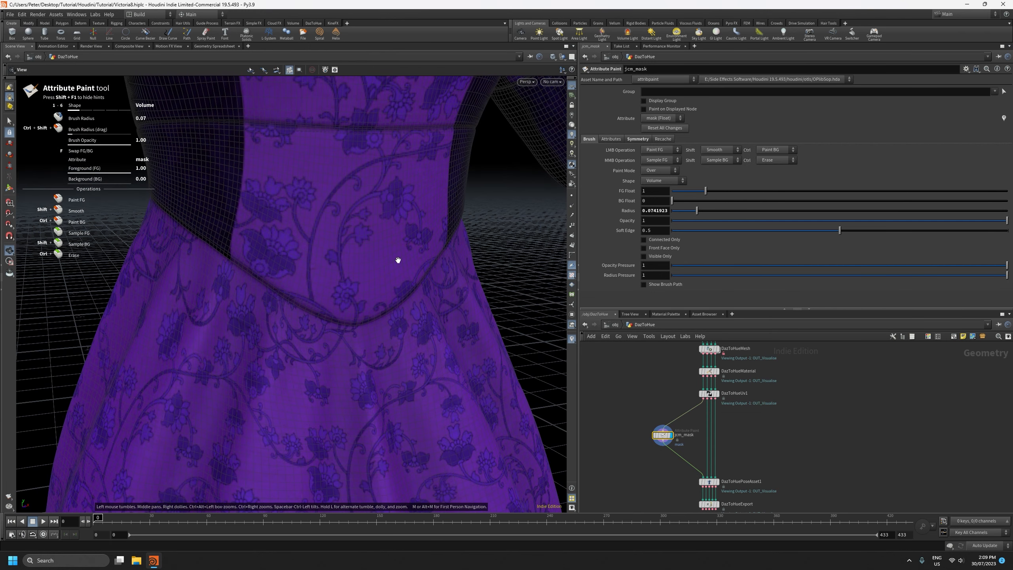
alt+right_drag(386, 295, 385, 185)
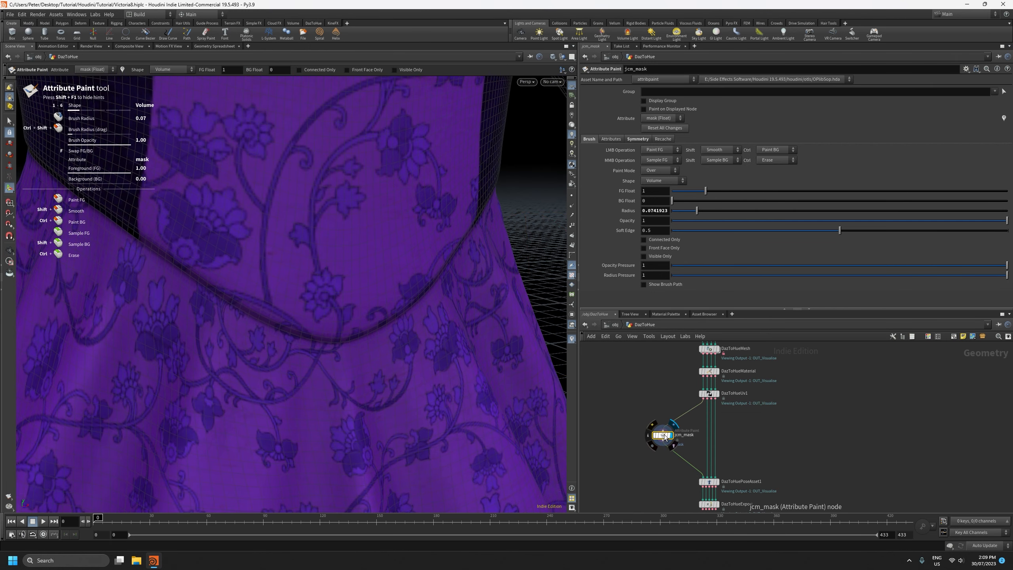
drag(663, 434, 658, 432)
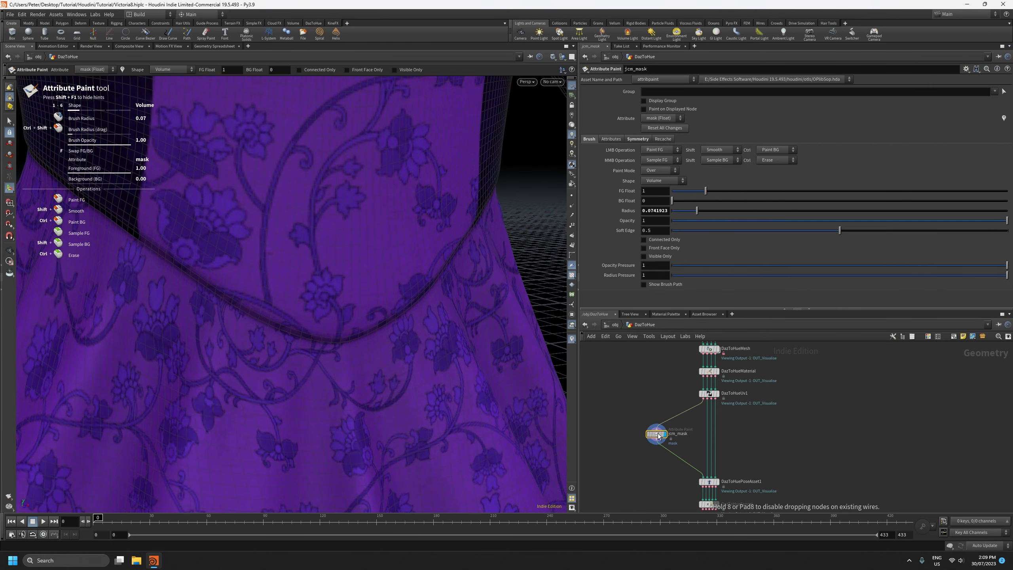
- Try painting the mask along the front waist seam with a Surface-shaped brush of about 0.045 radius
click(660, 181)
click(662, 198)
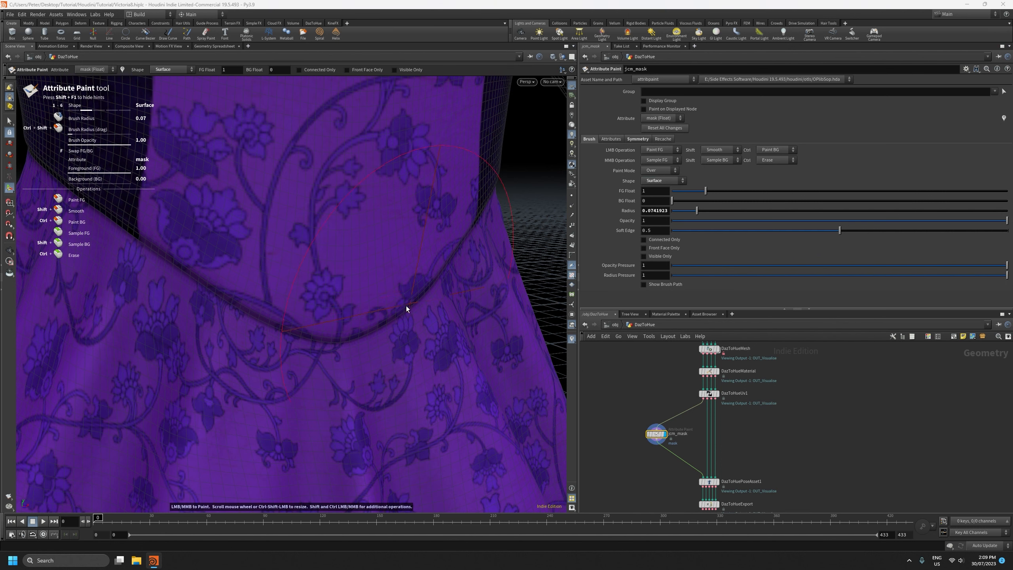
scroll(399, 304, down, 2)
key(alt)
mouse_move(404, 306)
alt+mouse_down()
mouse_move(344, 303)
mouse_move(409, 316)
alt+mouse_up()
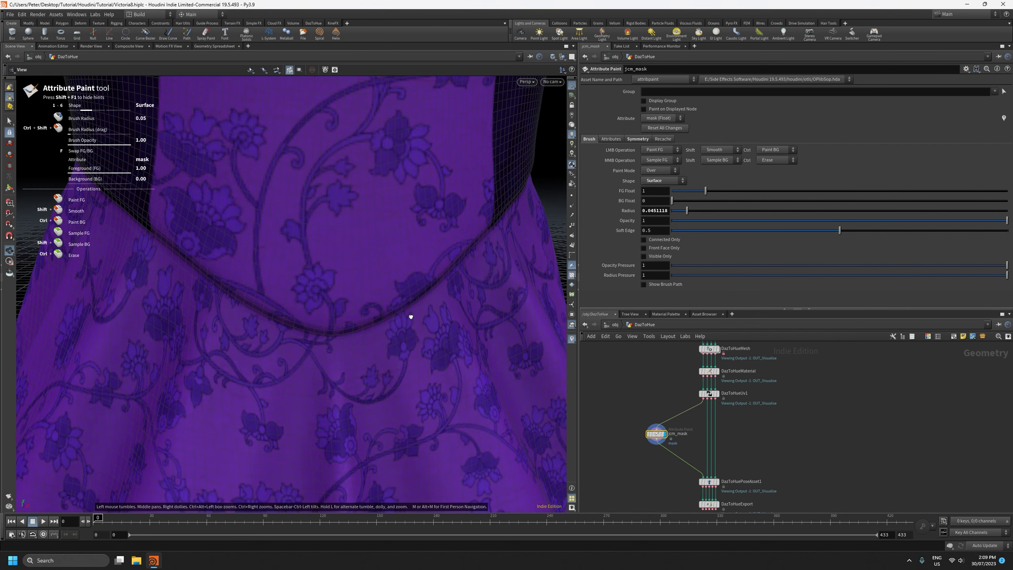
mouse_move(456, 264)
mouse_down()
mouse_move(378, 320)
mouse_move(405, 327)
mouse_up()
- Inspect the painted patch on the seam from the front and side, and undo that stroke
mouse_move(237, 312)
alt+right_down()
mouse_move(251, 170)
mouse_move(262, 199)
alt+right_up()
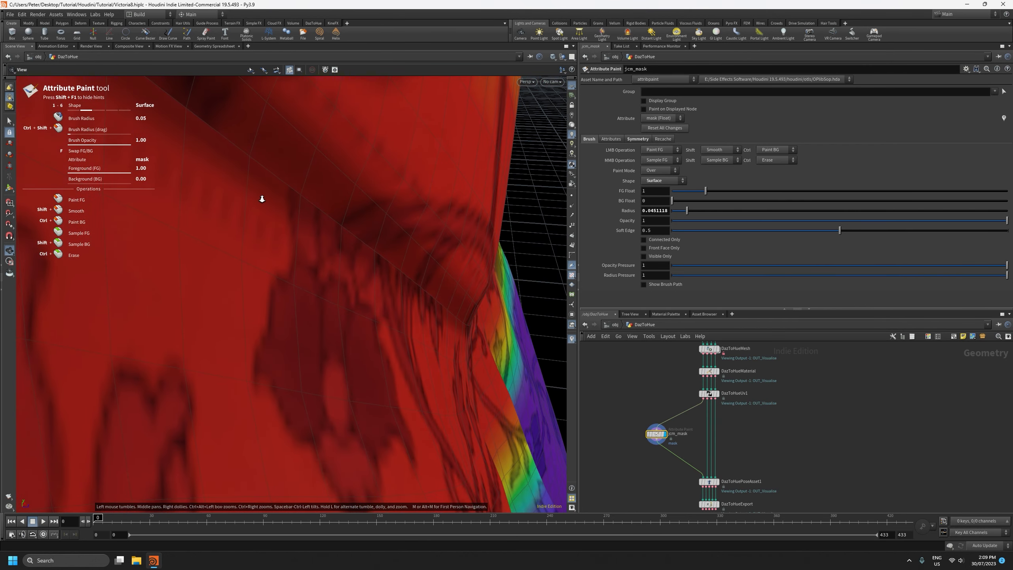
alt+drag(262, 199, 321, 226)
alt+middle_drag(321, 226, 546, 291)
alt+drag(545, 291, 195, 272)
alt+right_drag(194, 272, 207, 343)
alt+middle_drag(208, 343, 257, 395)
alt+right_drag(256, 394, 244, 294)
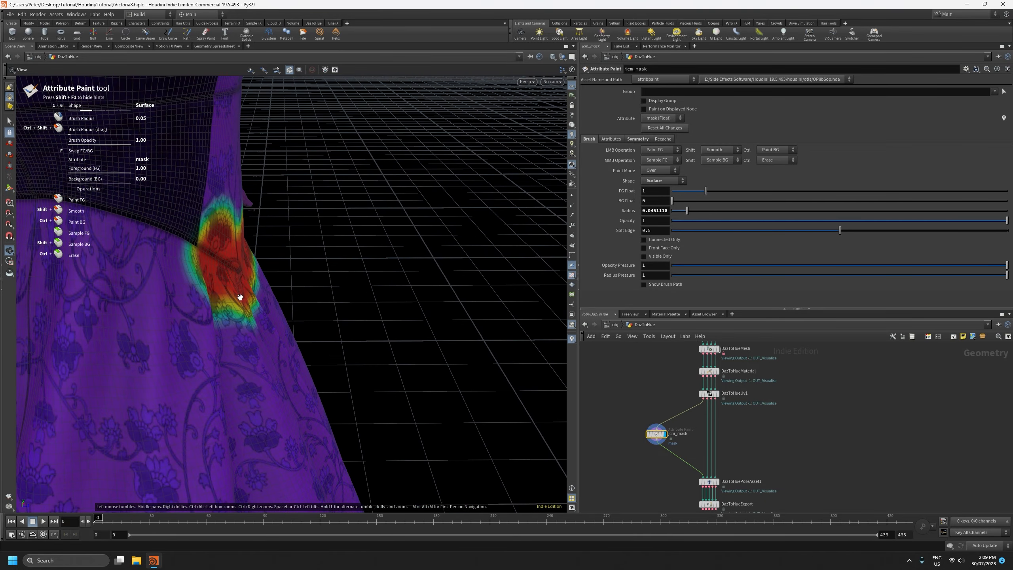
alt+drag(244, 294, 122, 293)
key(ctrl+z)
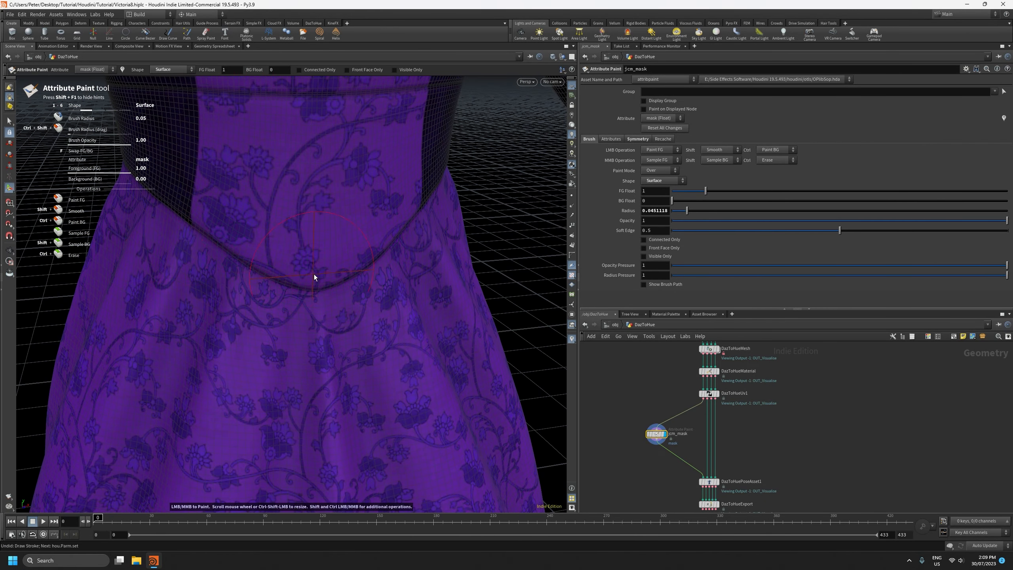
- Compare the Volume and Surface brush shapes at the waist, settling on Volume with a radius of about 0.05
mouse_move(328, 276)
alt+mouse_down()
mouse_move(310, 263)
mouse_move(322, 251)
alt+mouse_up()
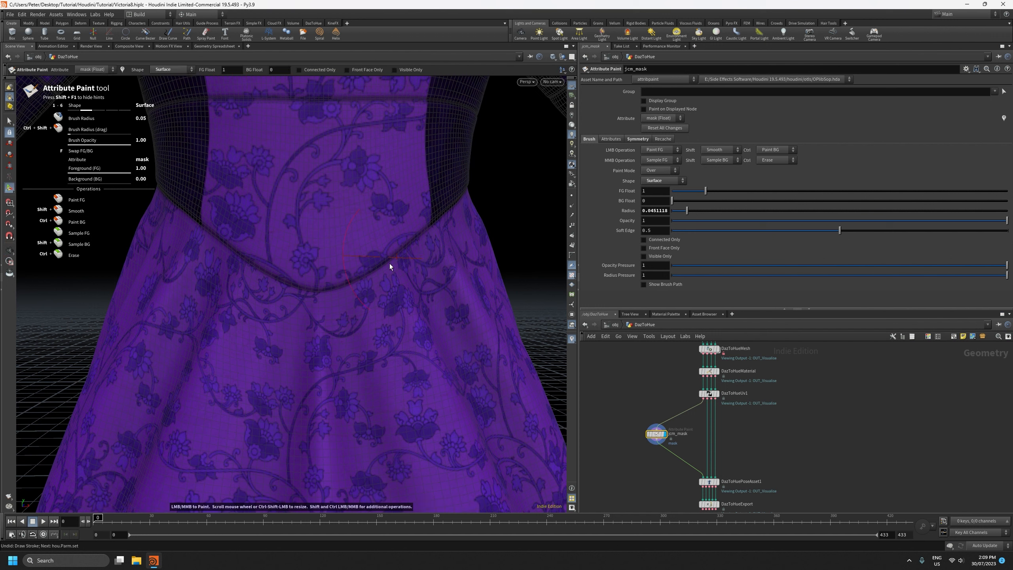
click(654, 181)
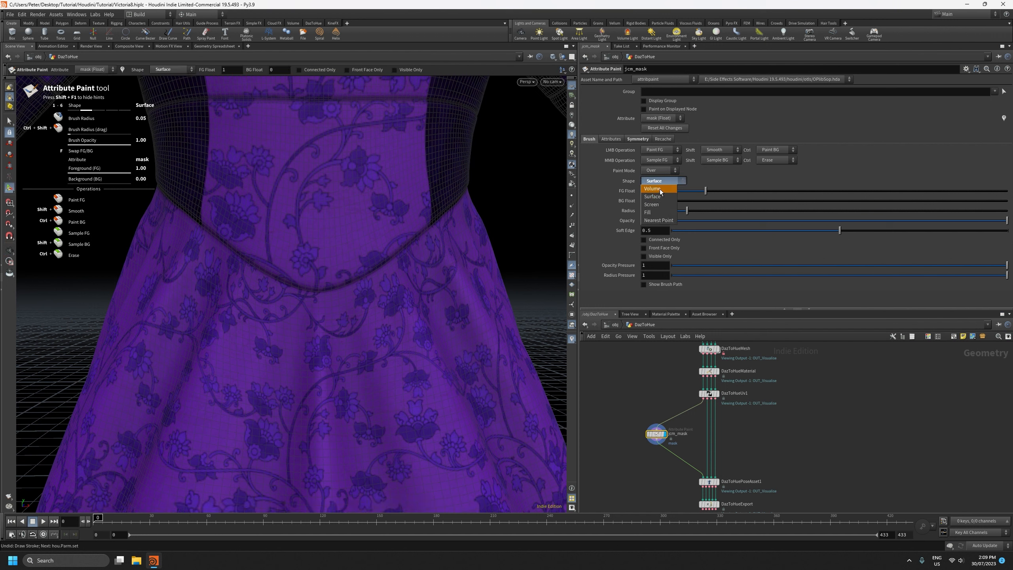
click(660, 188)
scroll(415, 238, up, 2)
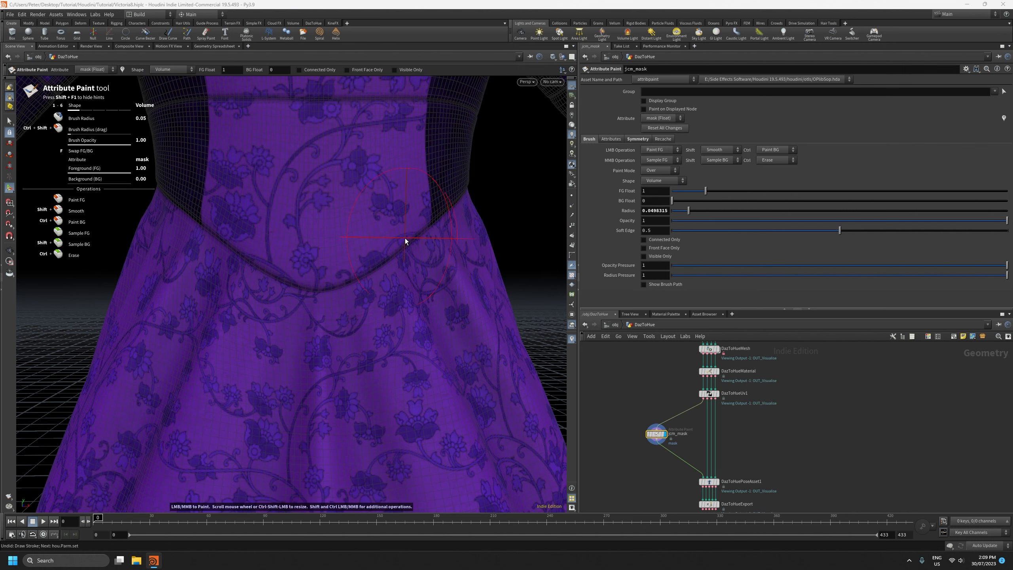
mouse_move(405, 237)
alt+mouse_down()
mouse_move(425, 276)
mouse_move(400, 236)
alt+mouse_up()
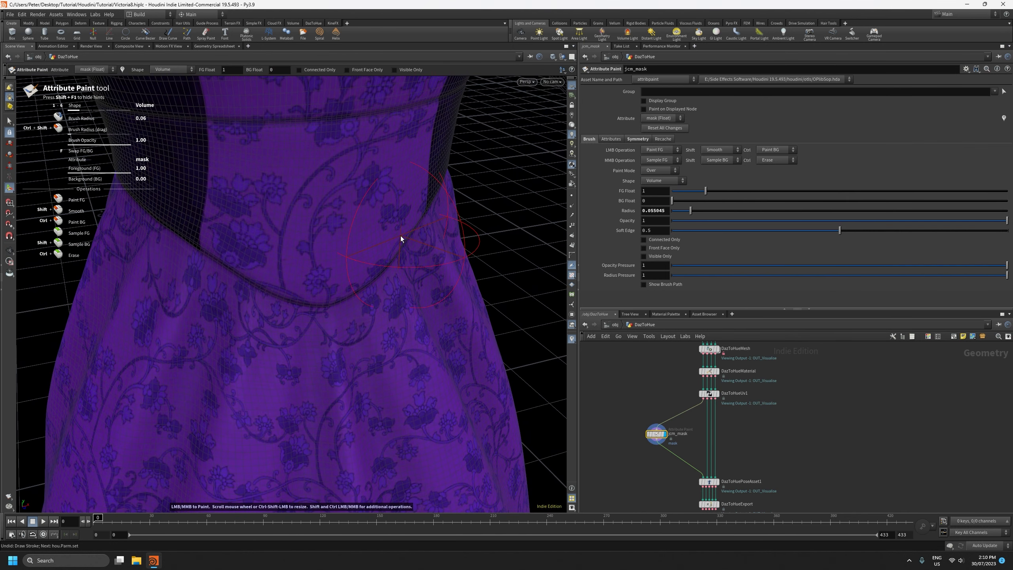
click(662, 181)
click(660, 197)
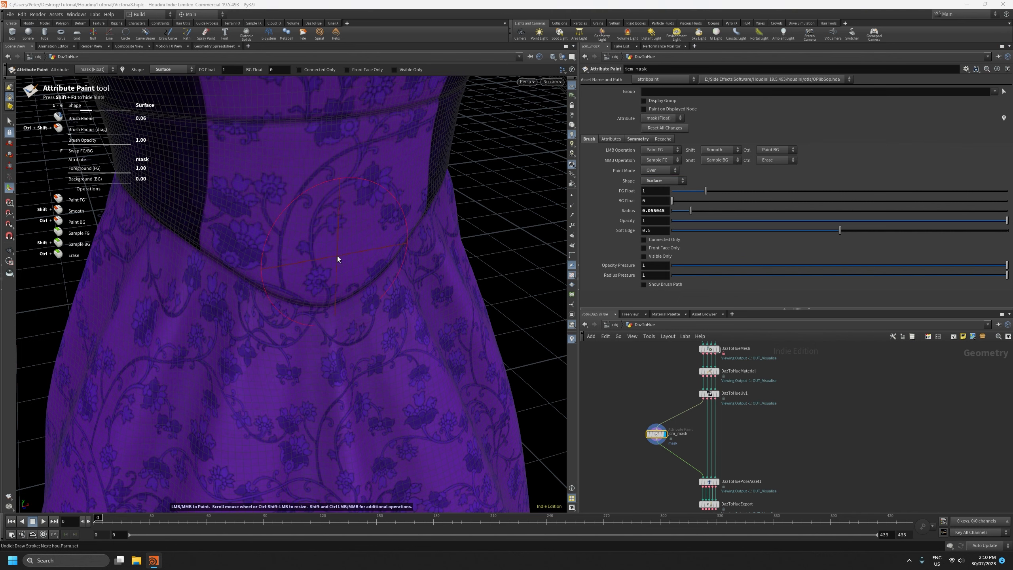
click(662, 181)
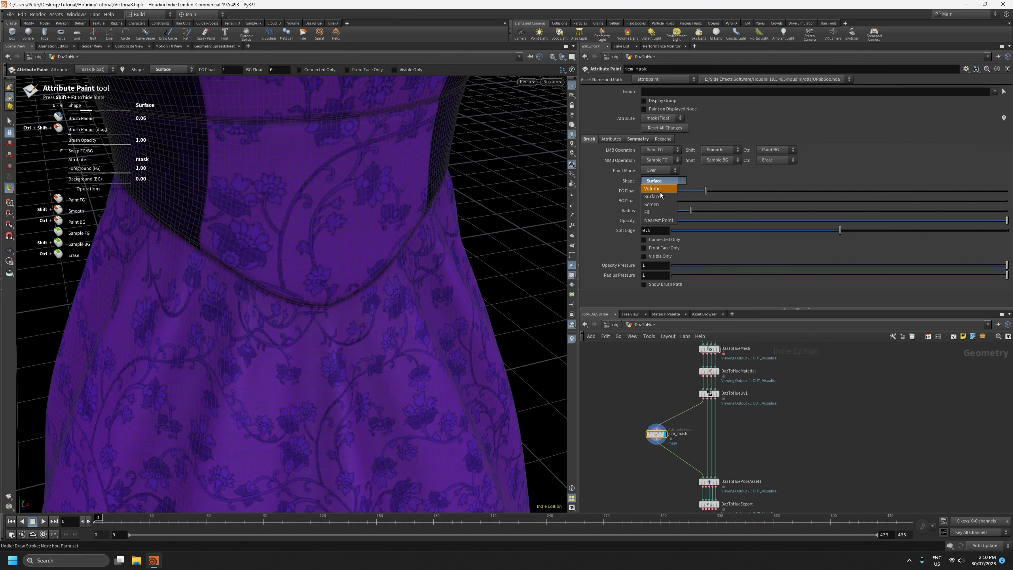
click(661, 190)
scroll(370, 247, down, 1)
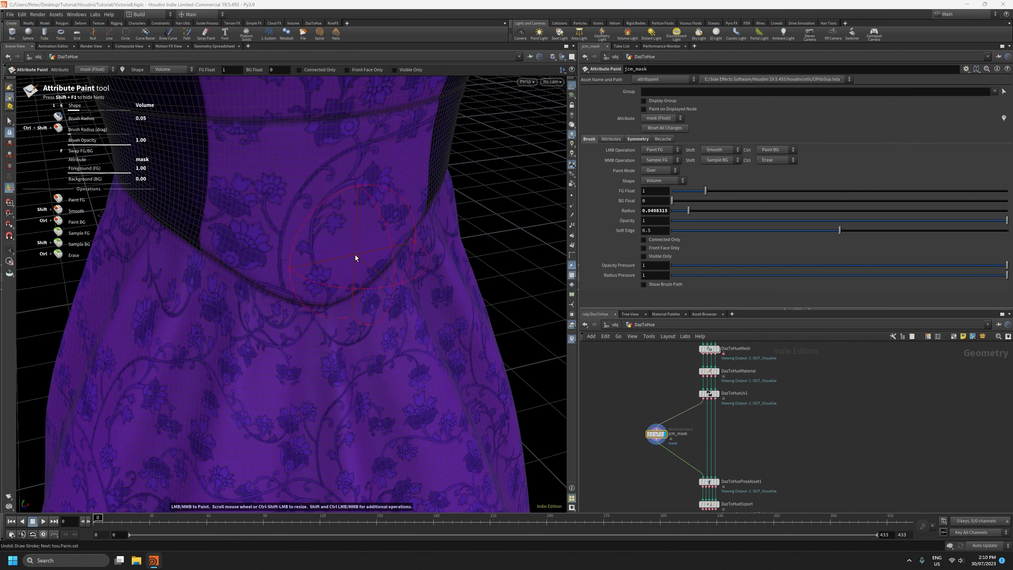
- Try painting the mask across the front waist seam with the Volume brush
alt+drag(355, 255, 409, 258)
mouse_move(366, 98)
alt+right_down()
mouse_move(389, 220)
mouse_move(434, 220)
mouse_move(334, 224)
mouse_move(357, 247)
mouse_move(452, 251)
mouse_move(439, 247)
mouse_move(436, 228)
mouse_move(319, 224)
mouse_move(351, 456)
alt+right_up()
drag(350, 456, 344, 292)
alt+right_drag(345, 292, 348, 398)
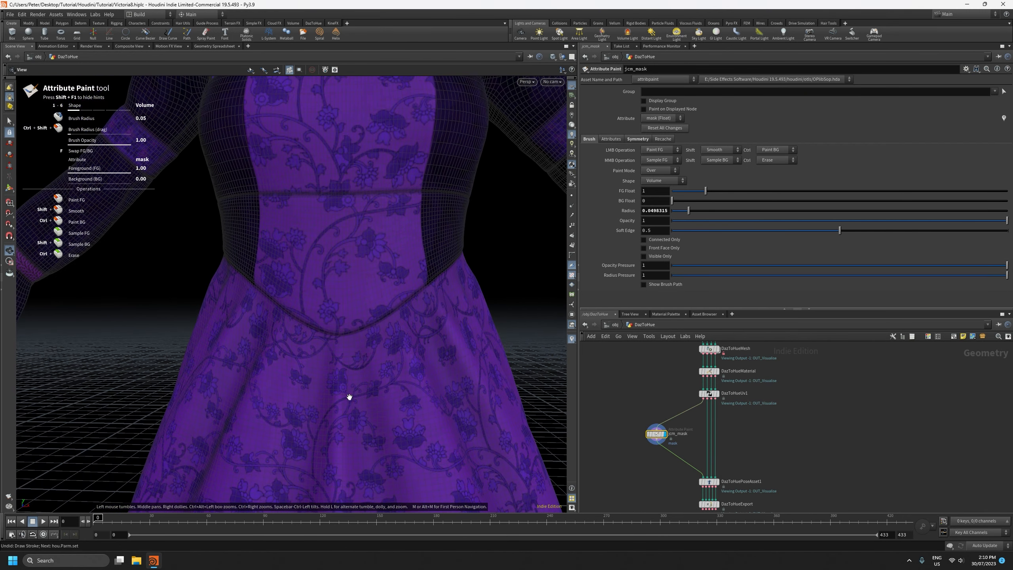
mouse_move(448, 251)
mouse_down()
mouse_move(429, 275)
mouse_move(365, 307)
mouse_move(306, 302)
mouse_move(212, 251)
mouse_move(199, 272)
mouse_move(208, 295)
mouse_up()
- Examine the skirt folds beneath the painted waist seam up close for gaps in the mask coverage
key(space)
alt+right_drag(335, 305, 354, 124)
alt+drag(310, 298, 399, 309)
alt+right_drag(283, 298, 264, 197)
alt+middle_drag(264, 197, 486, 354)
alt+right_drag(433, 342, 433, 284)
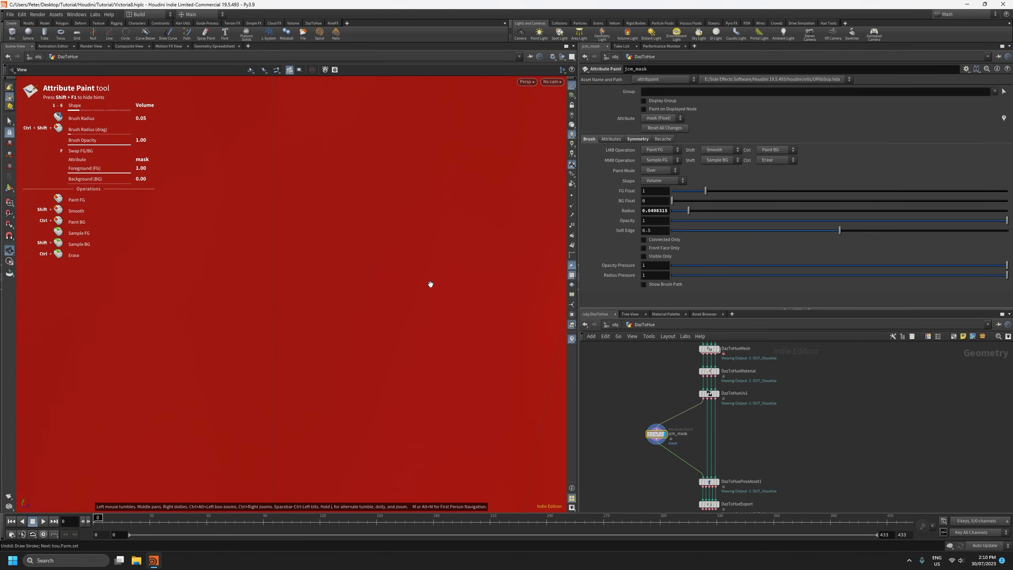
alt+right_drag(357, 280, 365, 315)
alt+drag(365, 316, 427, 329)
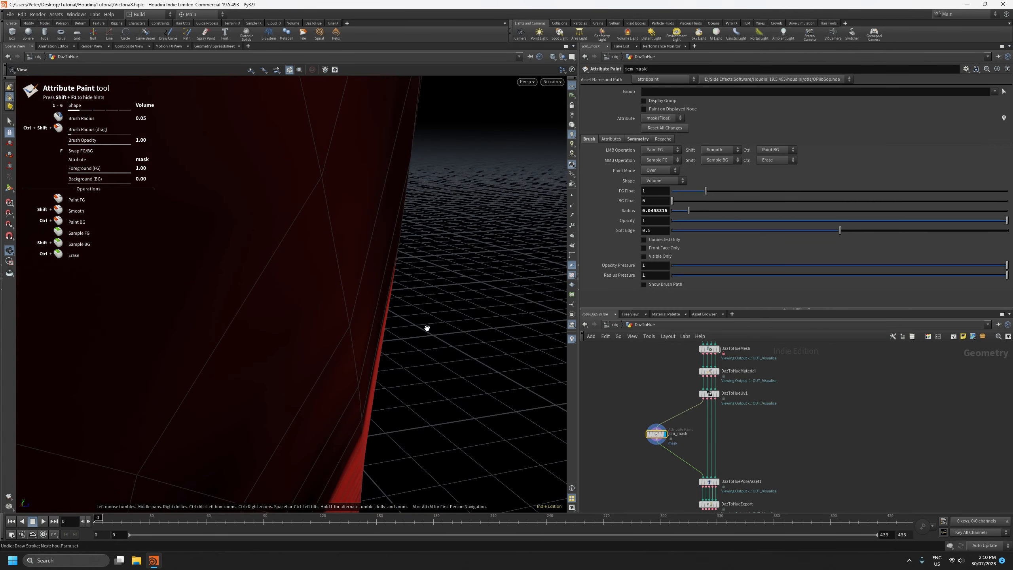
alt+drag(288, 315, 578, 380)
- Reduce the Volume brush radius to about 0.005 and try painting the unmasked area inside the fold
scroll(275, 300, down, 10)
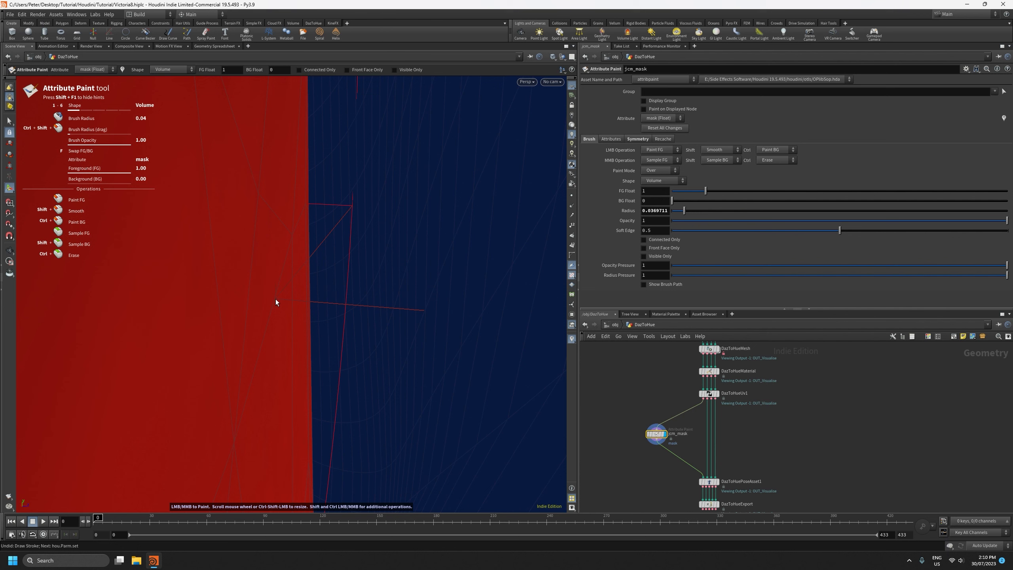
scroll(275, 299, down, 4)
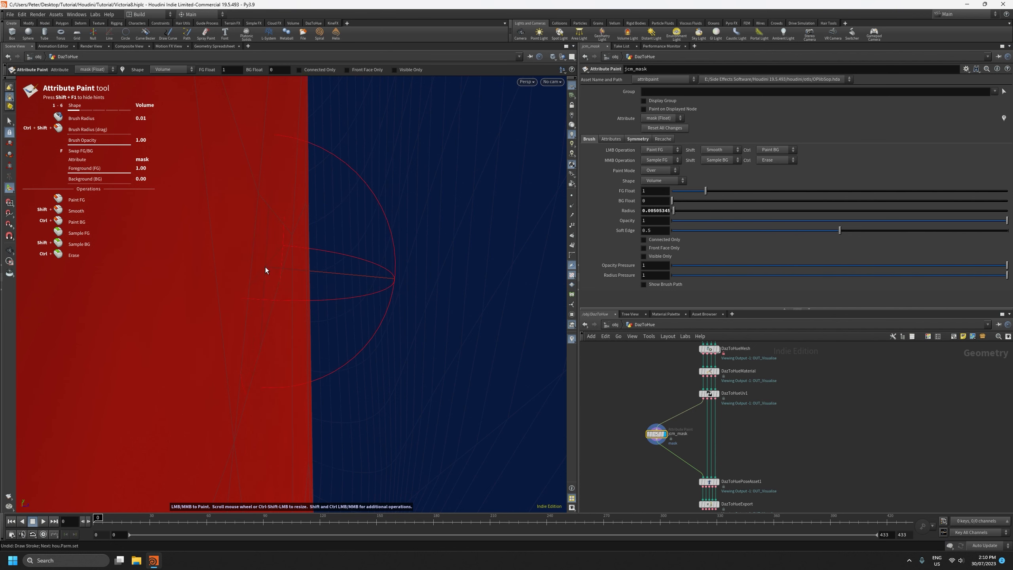
drag(265, 267, 382, 271)
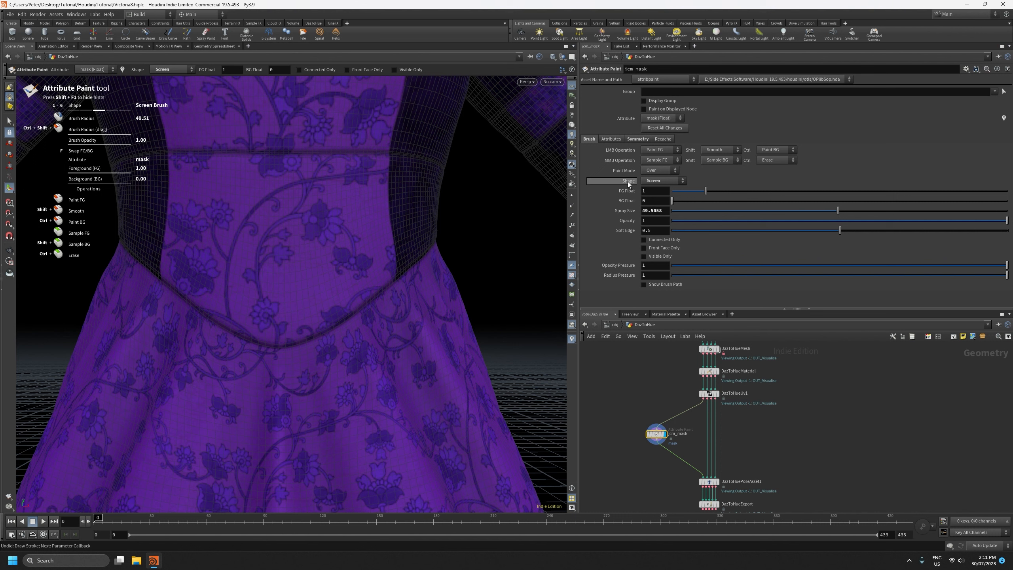
- Set the jcm_mask brush shape to Screen with a spray size of about 81.42
click(662, 181)
click(655, 182)
click(653, 181)
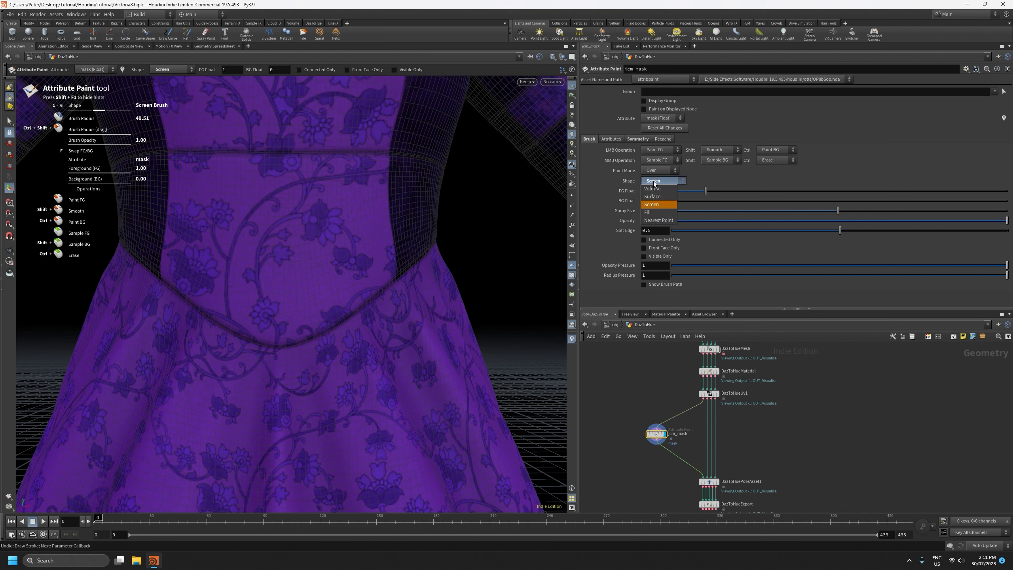
click(663, 204)
mouse_move(323, 314)
mouse_down()
mouse_move(316, 276)
mouse_move(309, 323)
mouse_up()
key(Return)
scroll(304, 340, up, 5)
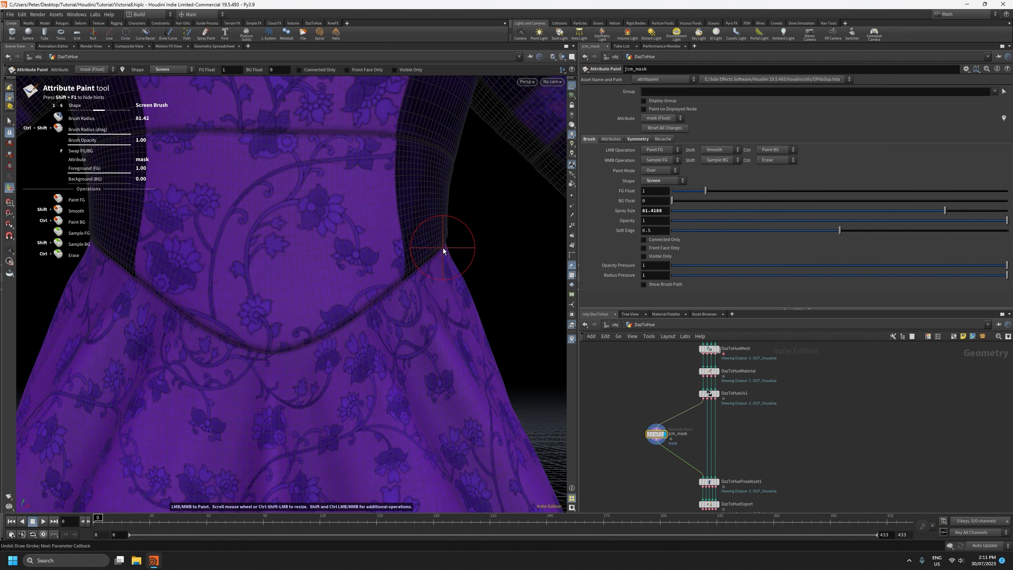
key(Escape)
drag(312, 272, 318, 246)
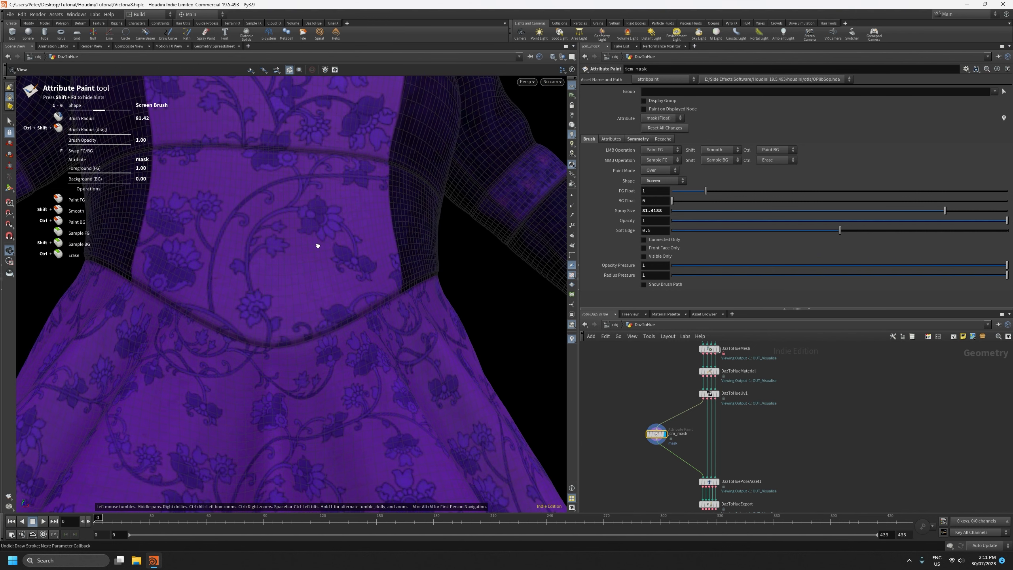
key(Return)
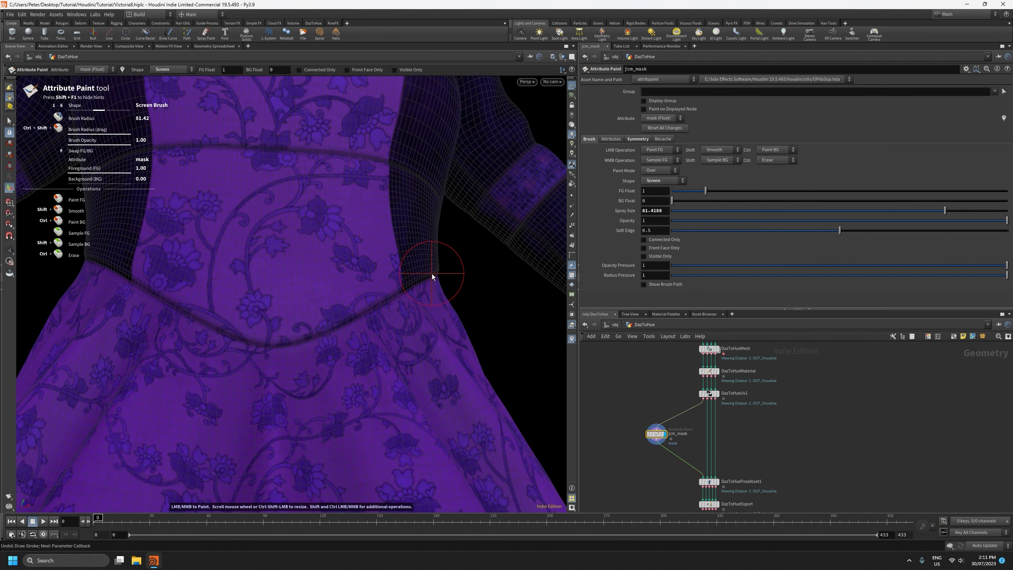
- Try painting a mask band across the whole front waist seam with the Screen brush, and reset all painted changes
mouse_move(432, 274)
mouse_down()
mouse_move(427, 295)
mouse_move(398, 320)
mouse_move(280, 330)
mouse_move(170, 304)
mouse_move(95, 262)
mouse_up()
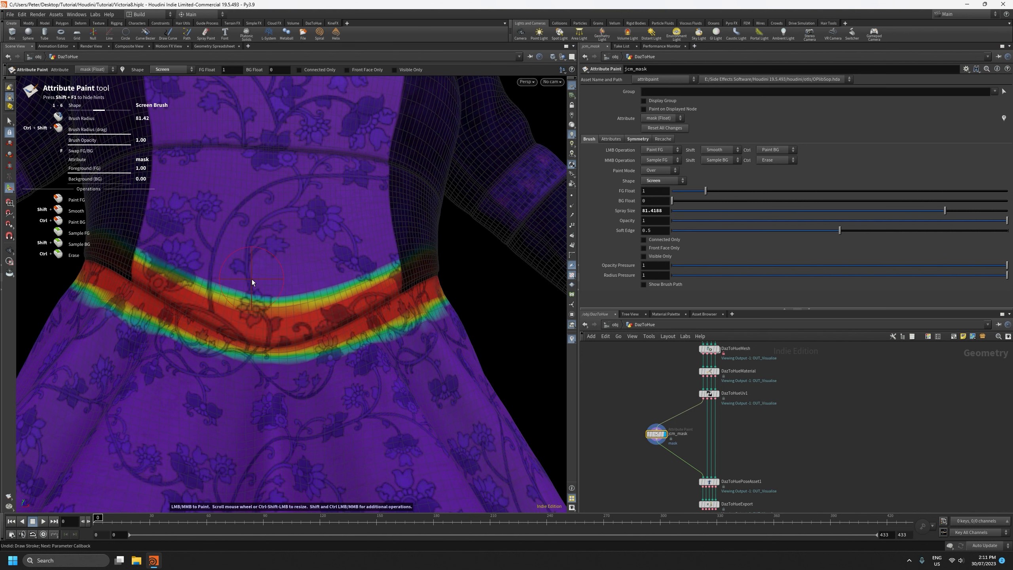
alt+right_drag(244, 259, 332, 344)
click(664, 128)
- Try painting the waist seam from a low front angle, check the back of the bodice, and reset all painted changes
mouse_move(303, 399)
alt+mouse_down()
mouse_move(337, 527)
mouse_move(251, 352)
alt+mouse_up()
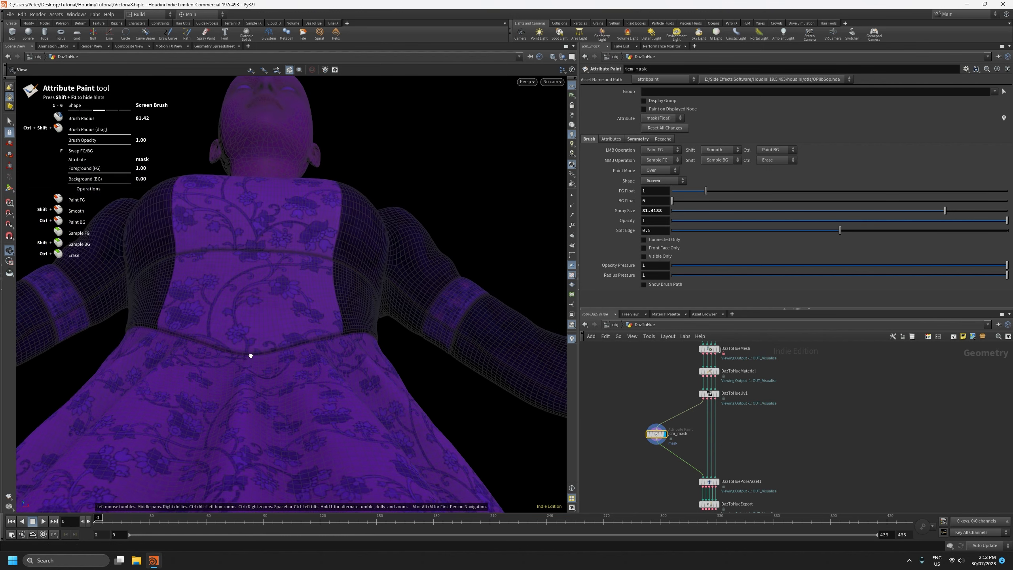
mouse_move(358, 335)
mouse_down()
mouse_move(281, 346)
mouse_move(135, 321)
mouse_move(494, 368)
mouse_move(531, 446)
mouse_up()
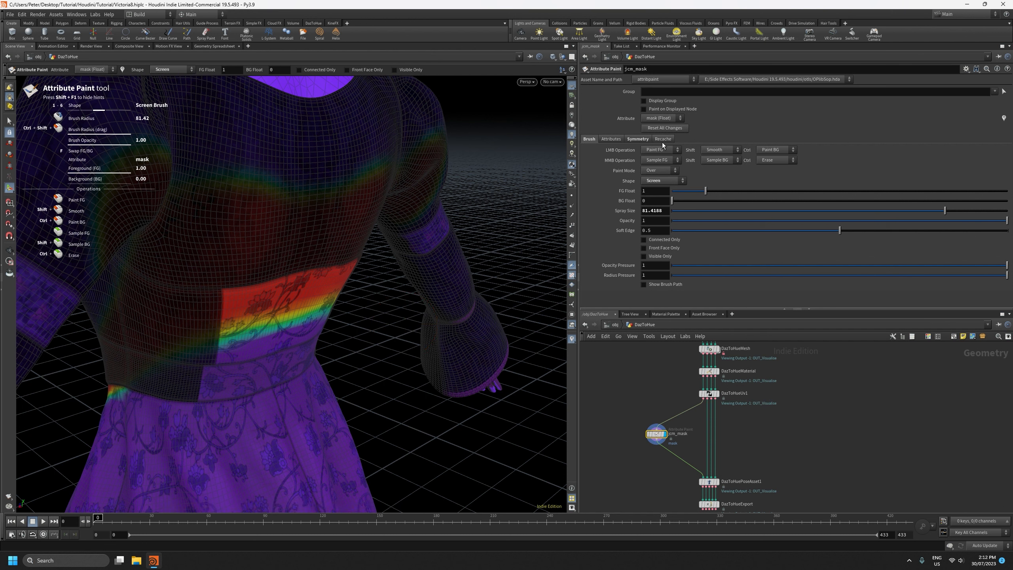
click(665, 128)
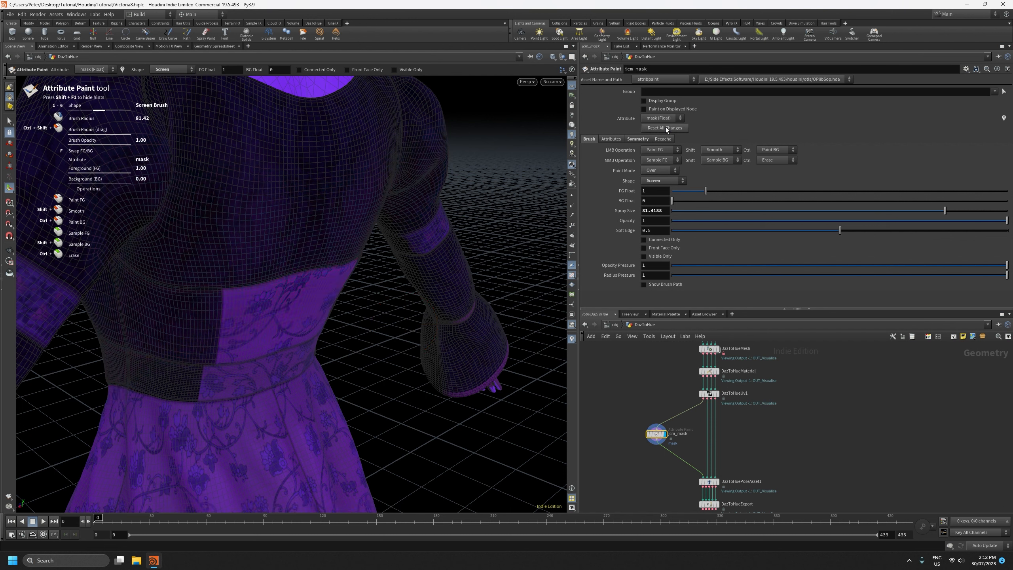
- Restrict the Screen brush to front faces only and paint a mask band along the front waist seam
click(645, 248)
alt+drag(208, 310, 432, 288)
alt+drag(237, 325, 423, 205)
alt+right_drag(422, 205, 415, 437)
alt+middle_drag(416, 437, 359, 372)
drag(324, 258, 405, 297)
- Check the front-face-only mask band around the waist from several angles, and reset all painted changes
alt+drag(358, 372, 285, 278)
alt+right_drag(285, 278, 307, 233)
mouse_move(307, 233)
alt+mouse_down()
mouse_move(366, 258)
mouse_move(281, 354)
mouse_move(483, 402)
alt+mouse_up()
mouse_move(432, 385)
alt+right_down()
mouse_move(403, 380)
mouse_move(393, 559)
mouse_move(390, 484)
alt+right_up()
mouse_move(389, 484)
alt+mouse_down()
mouse_move(266, 374)
mouse_move(251, 374)
mouse_move(343, 359)
alt+mouse_up()
alt+right_drag(343, 359, 396, 315)
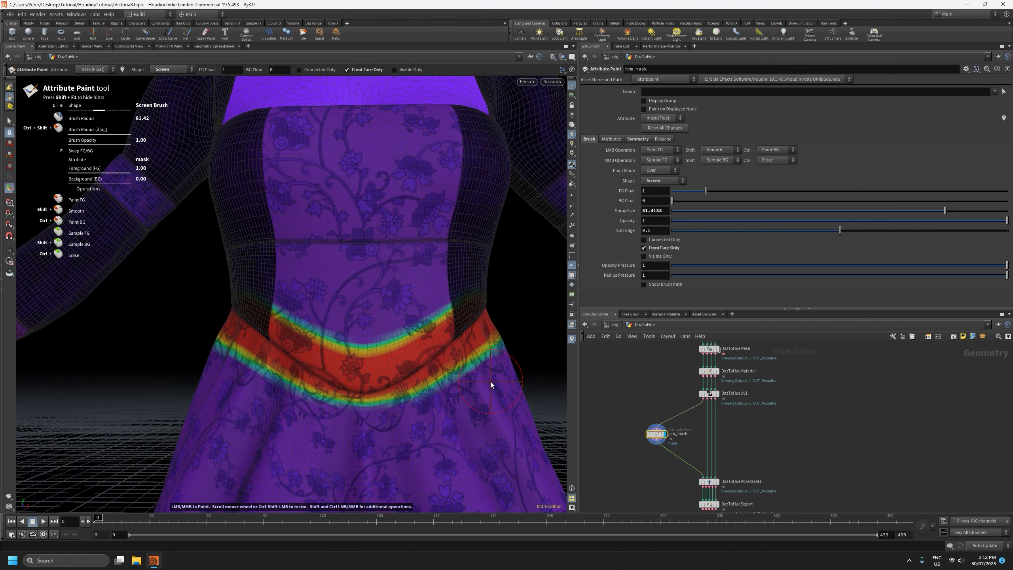
mouse_move(480, 405)
alt+middle_down()
mouse_move(450, 376)
mouse_move(437, 338)
mouse_move(427, 342)
mouse_move(410, 423)
alt+middle_up()
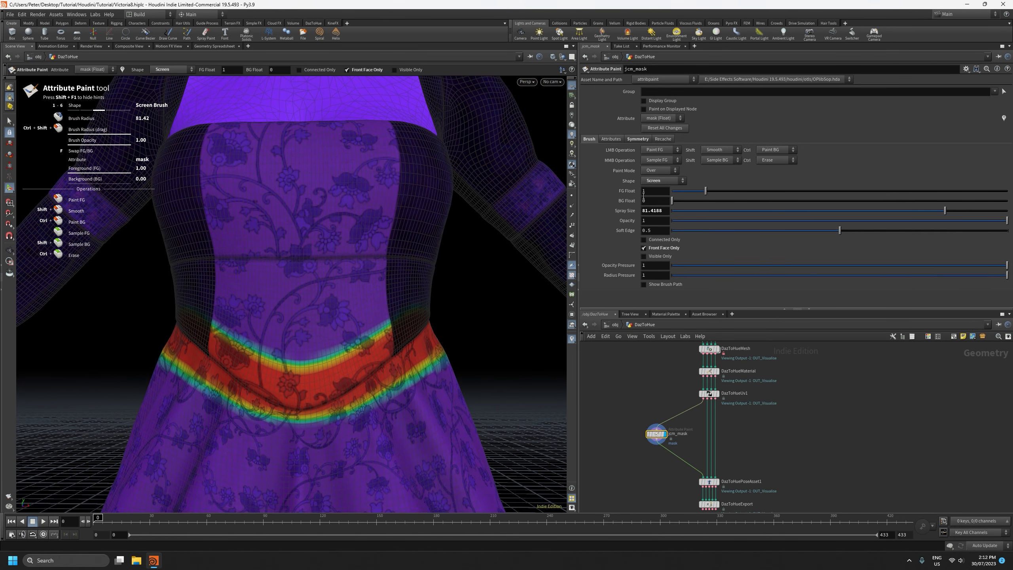
click(663, 128)
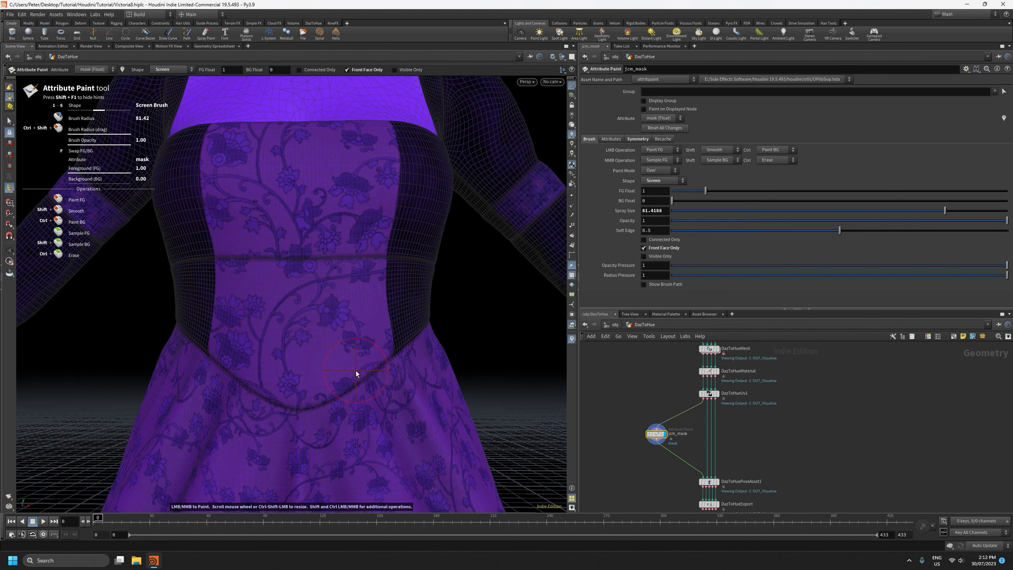
- Enlarge the node network area to bring the chain from DazToHueMesh down to DazToHueExport into view
drag(768, 309, 767, 233)
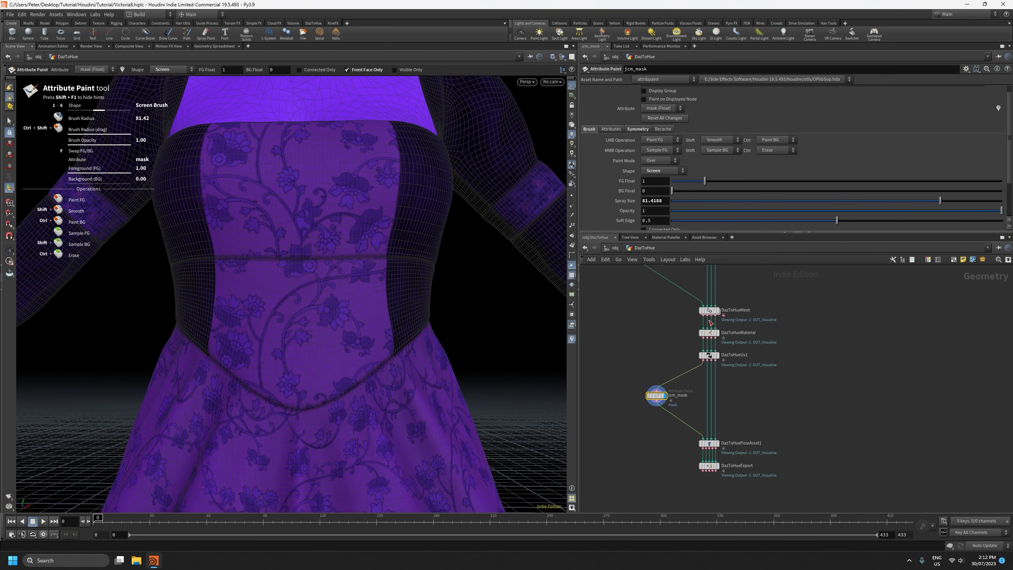
- Insert a Visibility node on the wire between DazToHueUv1 and jcm_mask and align it directly above jcm_mask
middle_drag(682, 332, 710, 525)
scroll(702, 425, down, 2)
scroll(700, 401, up, 3)
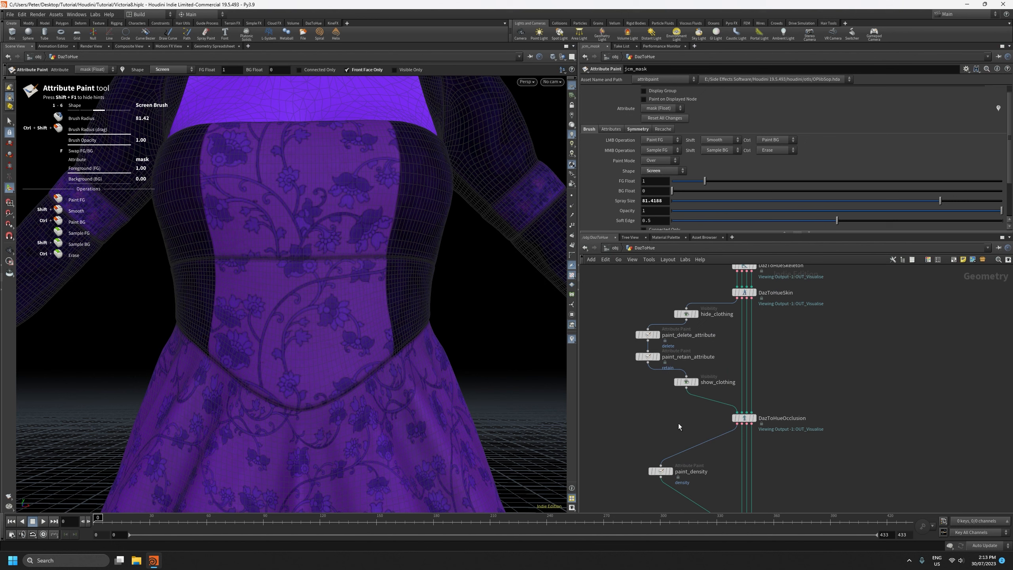
middle_drag(672, 432, 656, 306)
scroll(643, 433, down, 2)
middle_drag(635, 486, 637, 408)
scroll(662, 408, up, 5)
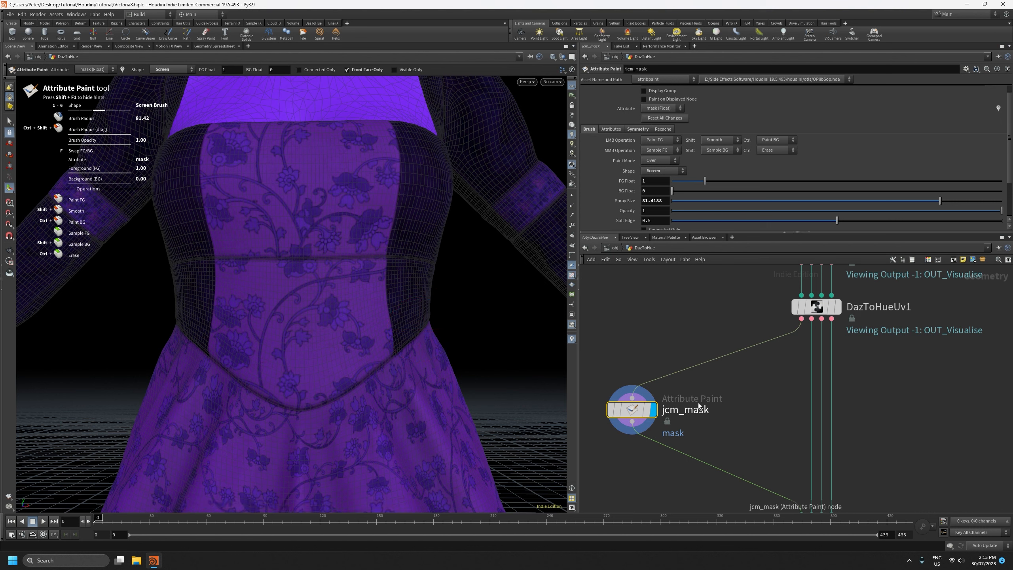
key(Tab)
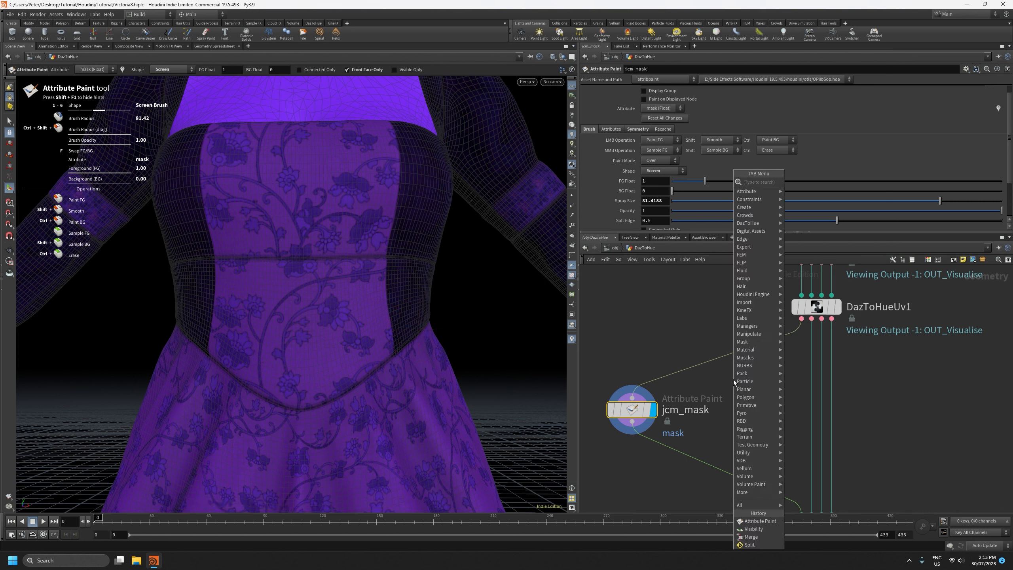
text(vis)
key(Return)
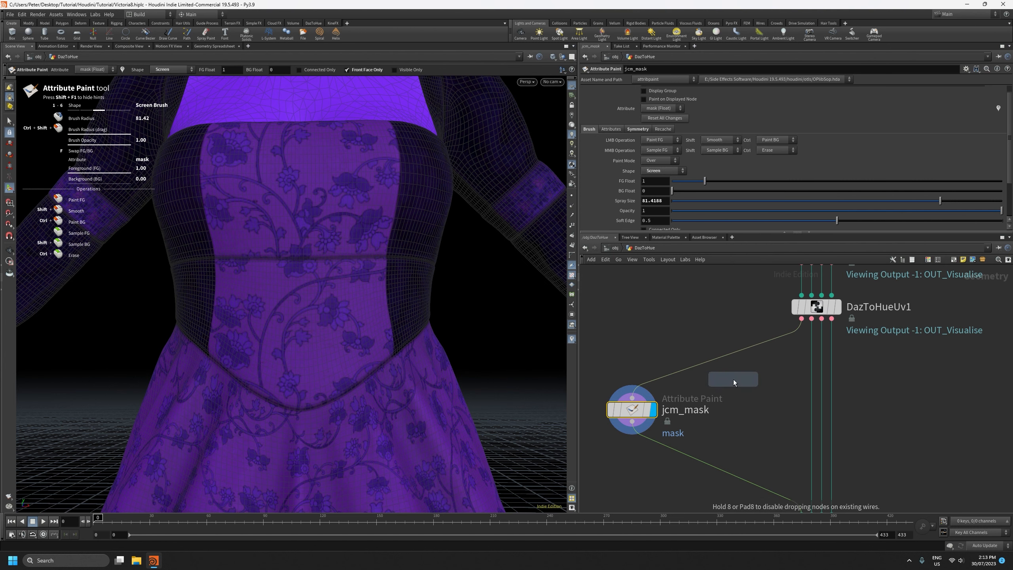
click(716, 358)
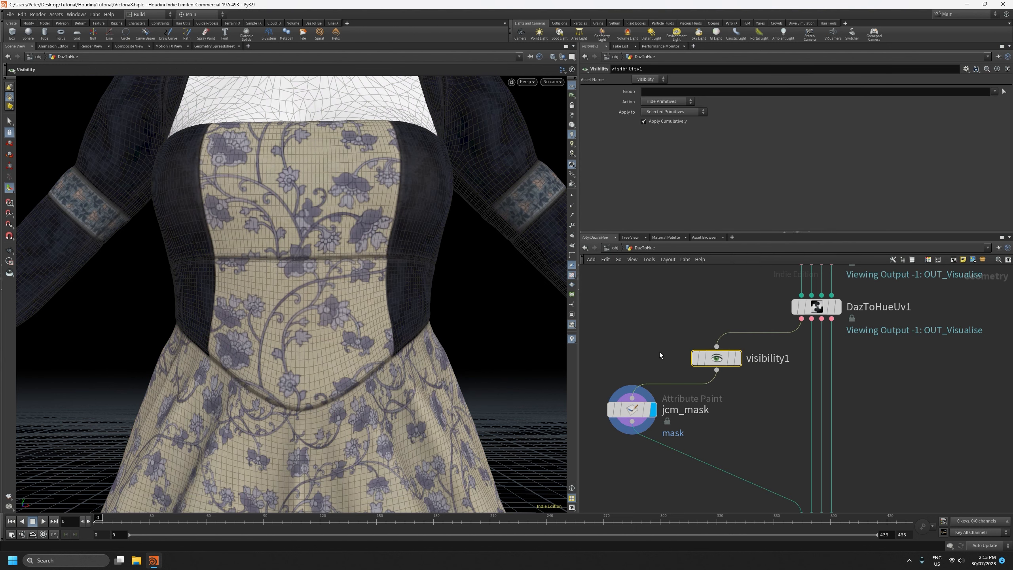
drag(718, 357, 639, 355)
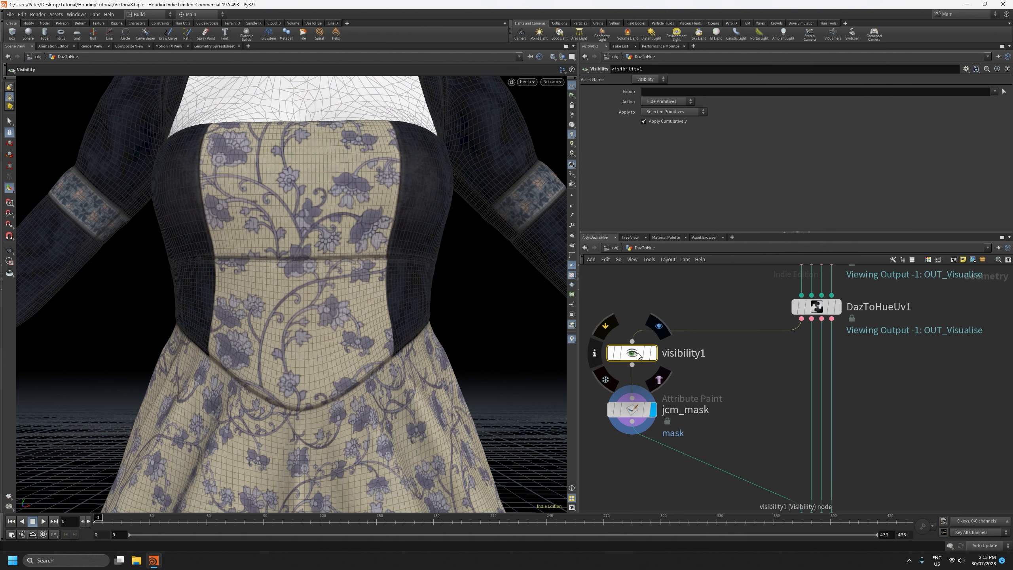
alt+drag(423, 282, 372, 405)
key(Return)
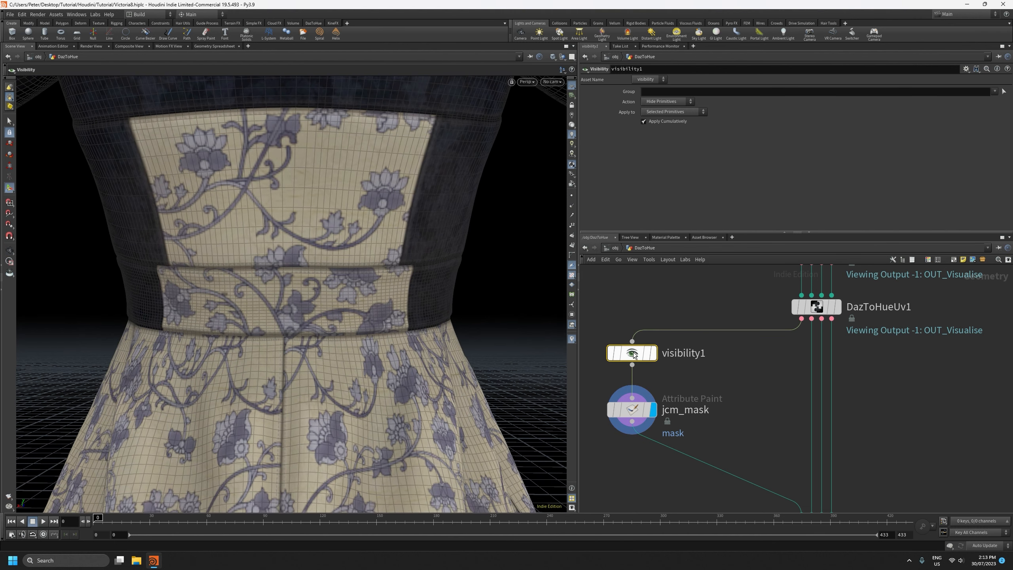
click(994, 91)
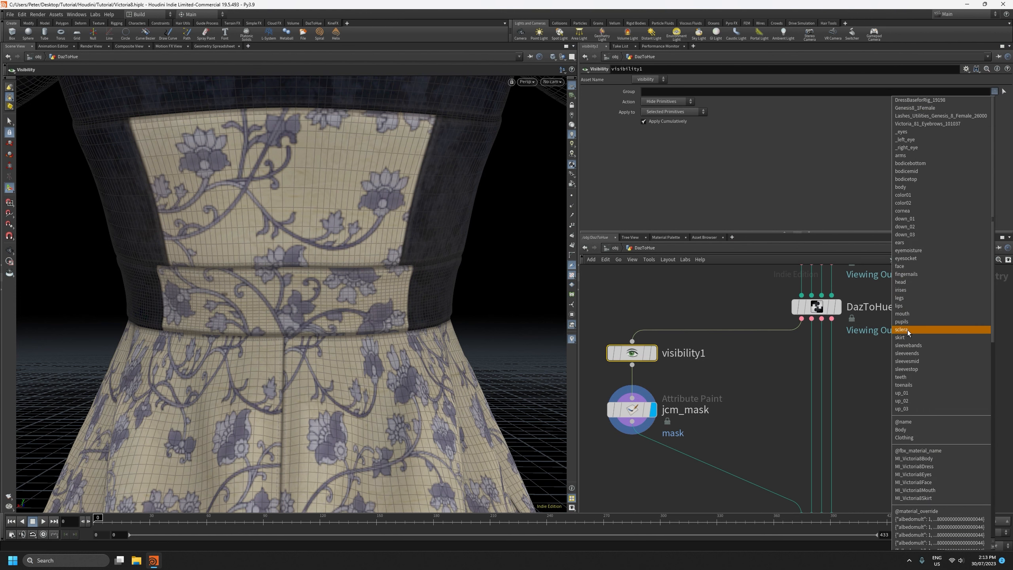
click(904, 438)
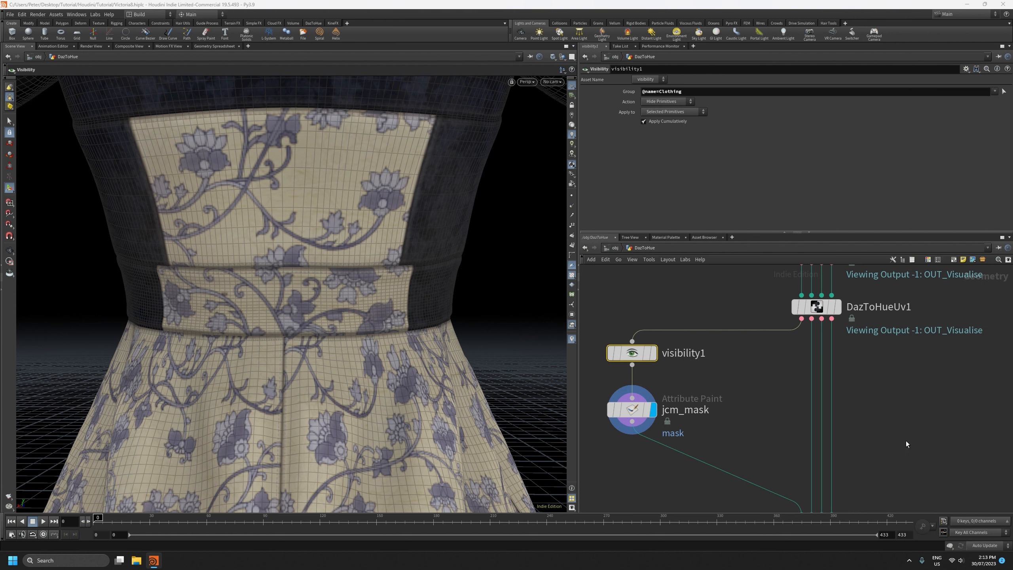
- Refresh the hidden clothing by switching the display between the visibility1 and jcm_mask nodes
click(633, 412)
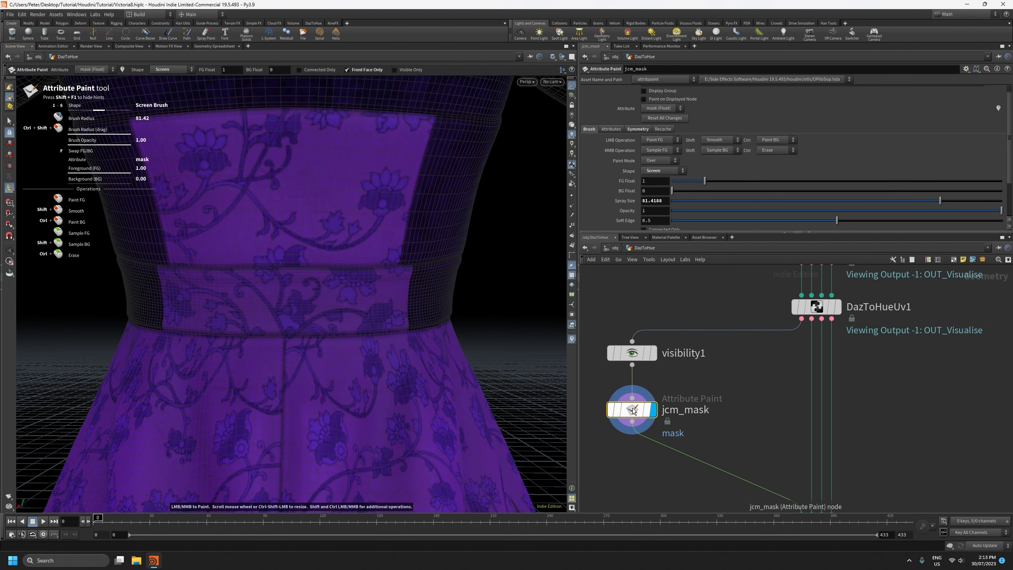
click(654, 356)
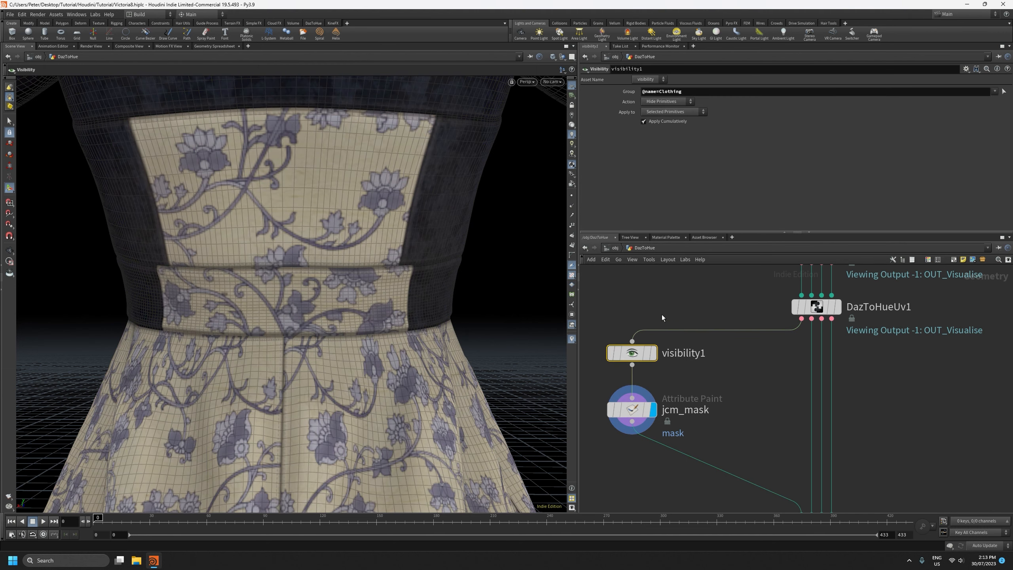
click(654, 353)
click(654, 413)
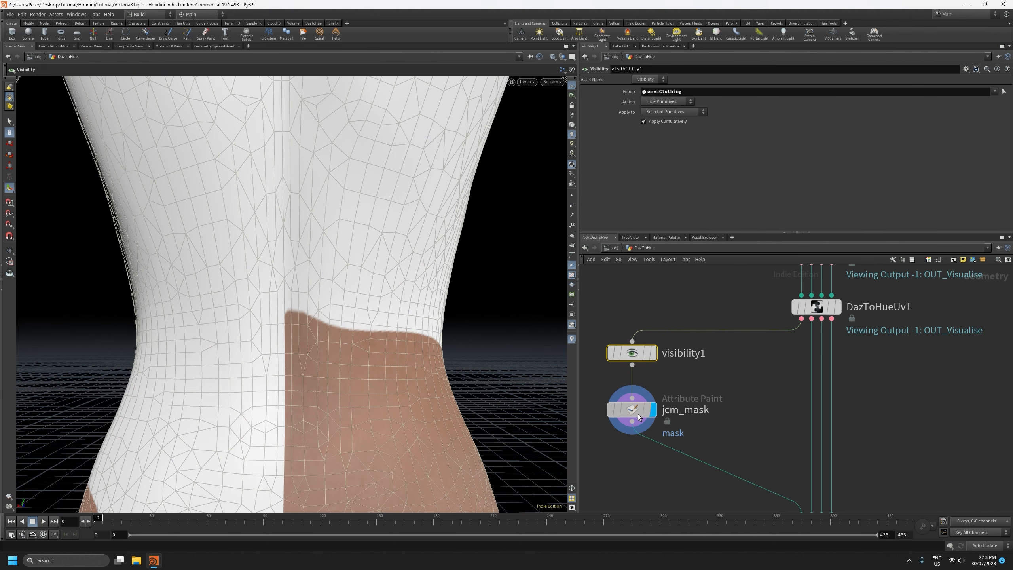
- Switch the jcm_mask brush shape to Surface, paint a mask band around the body's back waist, and smooth its upper edge
click(637, 415)
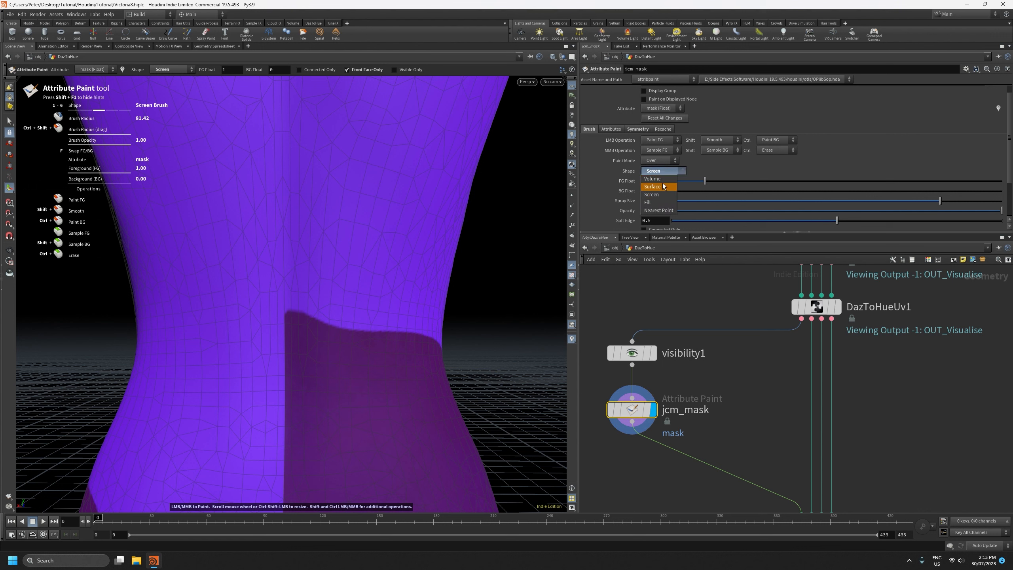
click(663, 186)
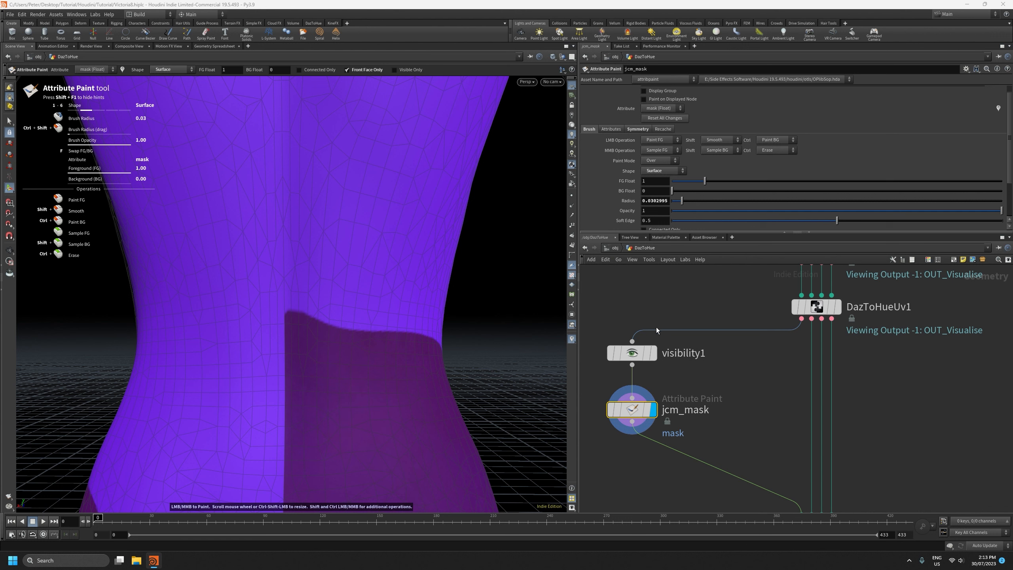
mouse_move(353, 364)
mouse_down()
mouse_move(136, 375)
mouse_move(430, 357)
mouse_move(160, 342)
mouse_move(434, 344)
mouse_move(128, 327)
mouse_move(455, 324)
mouse_up()
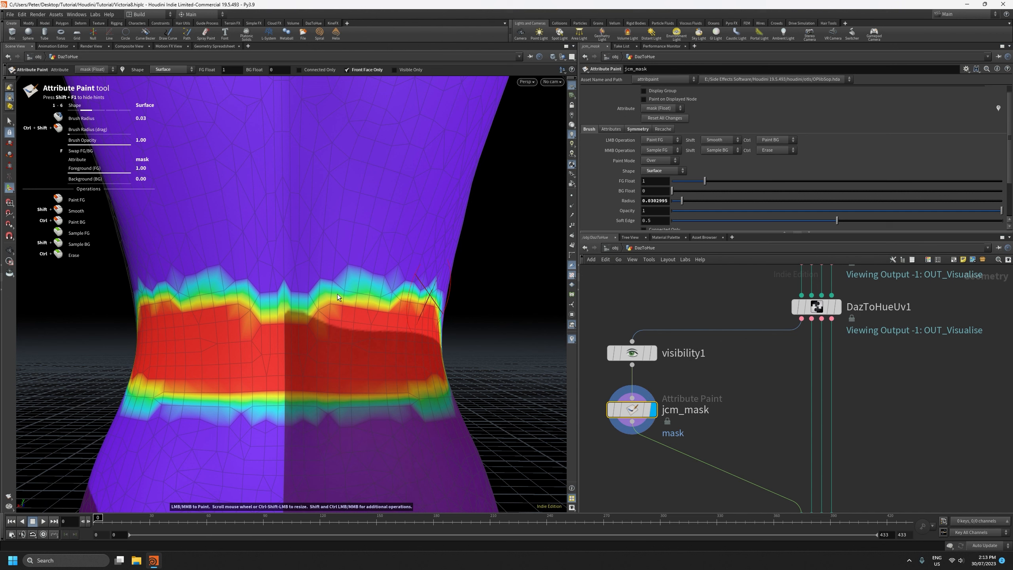
mouse_move(337, 294)
shift+mouse_down()
mouse_move(173, 294)
mouse_move(460, 306)
mouse_move(169, 286)
shift+mouse_up()
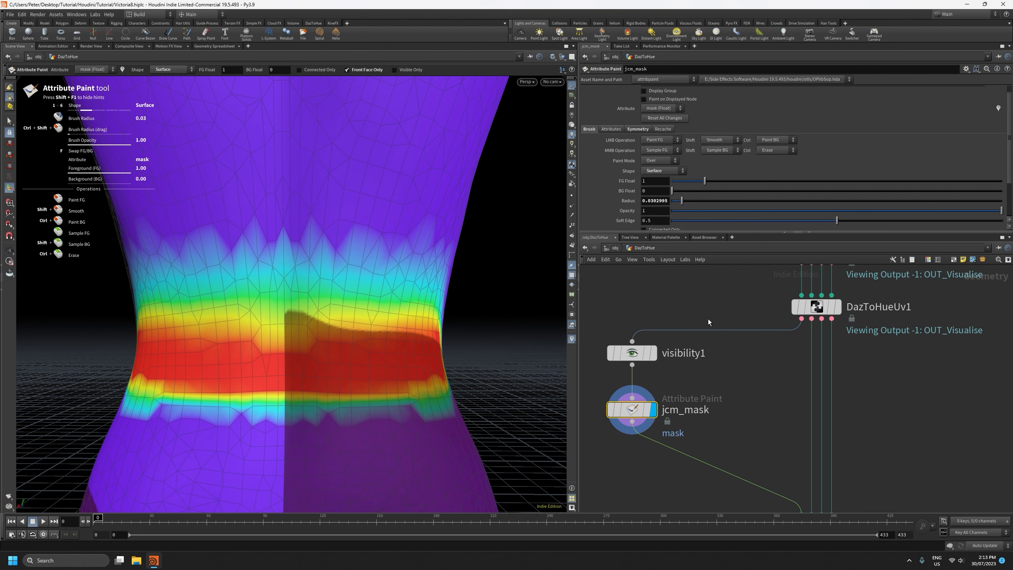
- Place a copy of the visibility node below jcm_mask, set its action to Expose Primitives, and display it
key(ctrl+v)
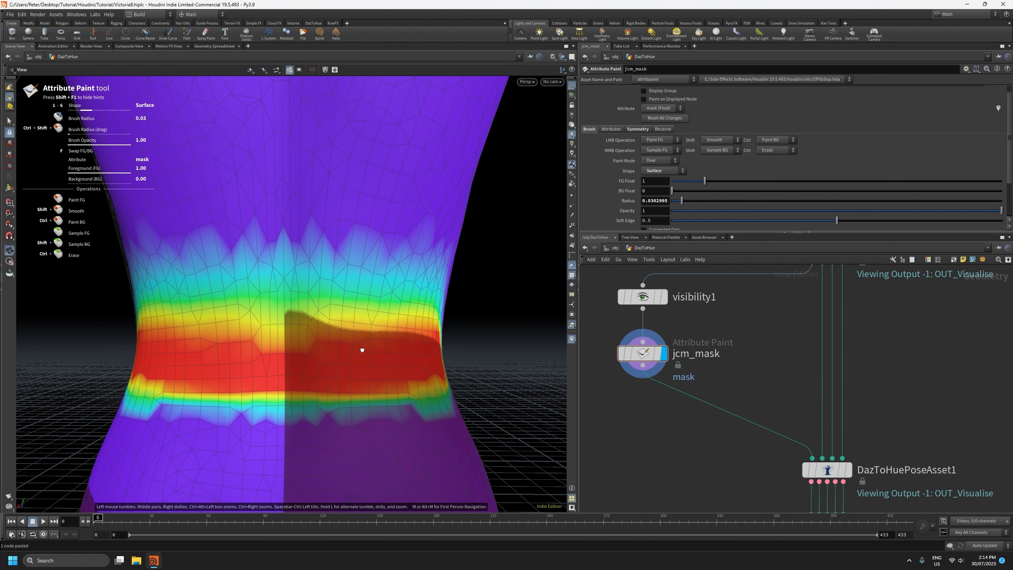
alt+drag(362, 350, 362, 355)
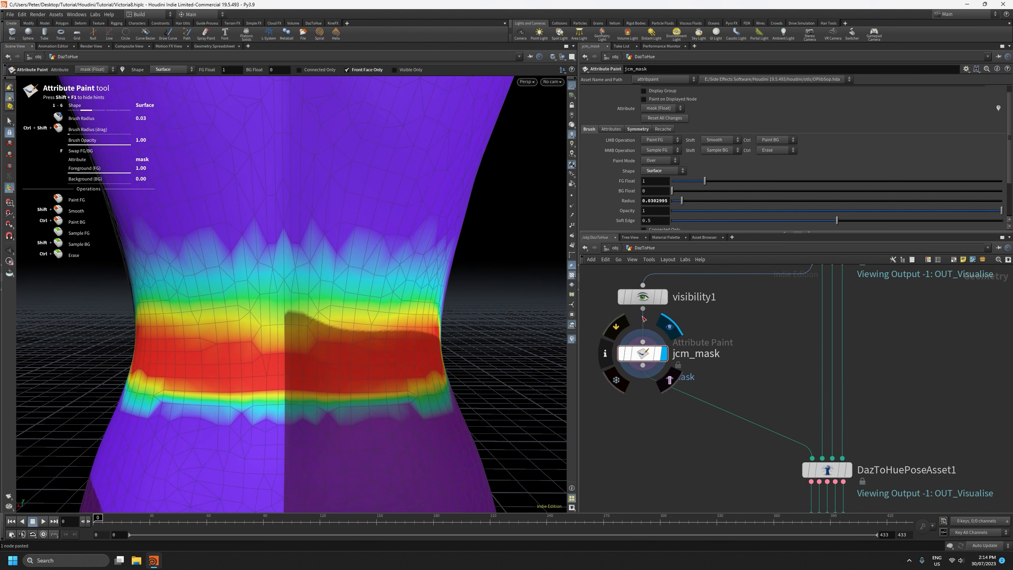
click(650, 298)
alt+drag(650, 298, 649, 402)
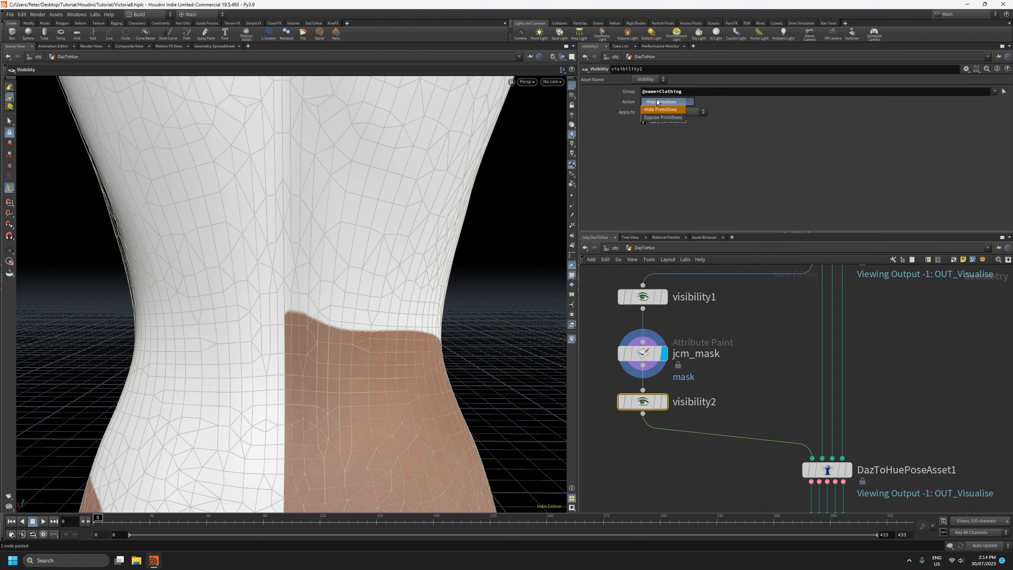
click(662, 117)
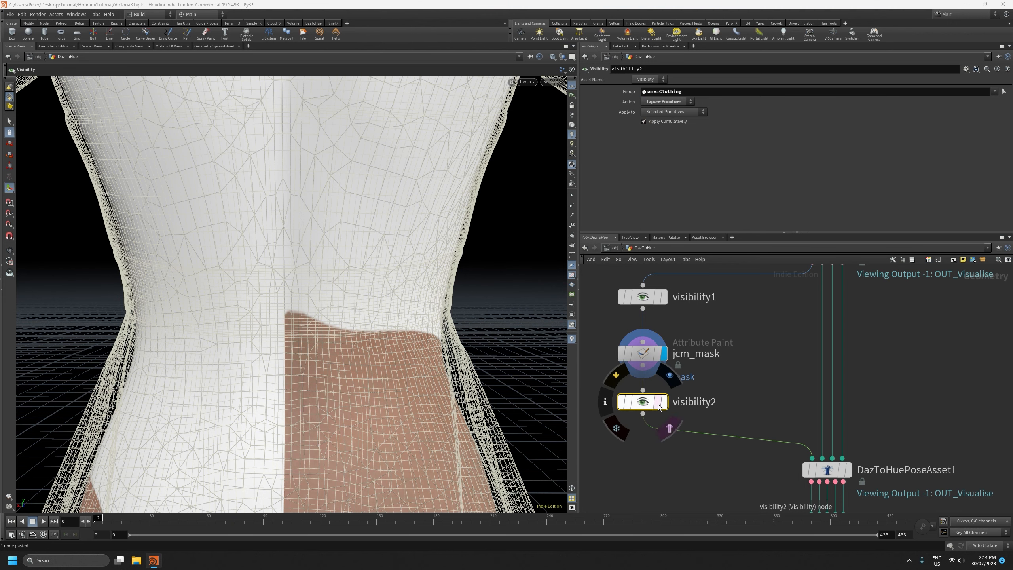
click(669, 375)
- Insert a copy of jcm_mask after visibility2, paint a mask band around the dress waist with it, and display that node
click(646, 356)
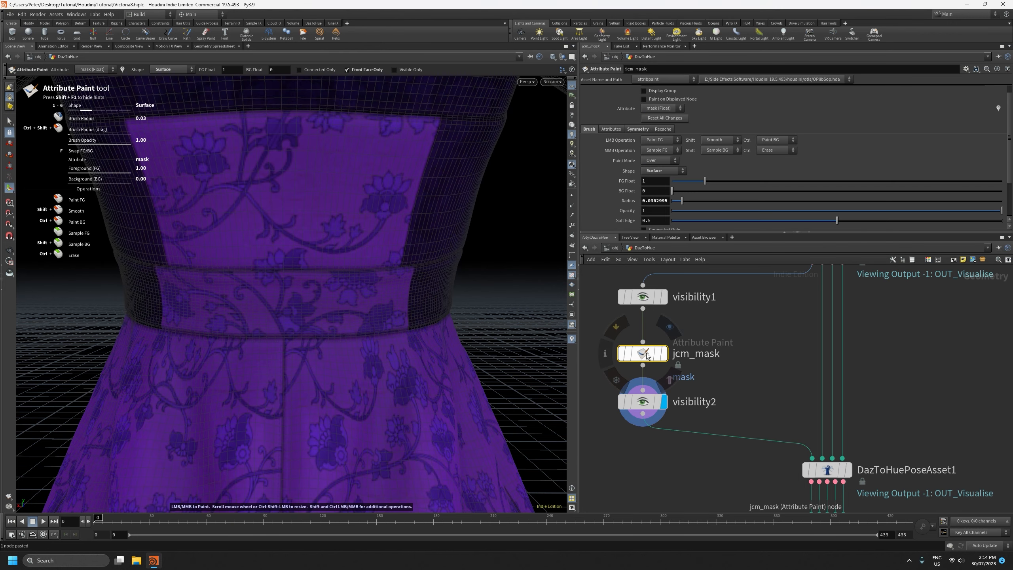
key(ctrl+v)
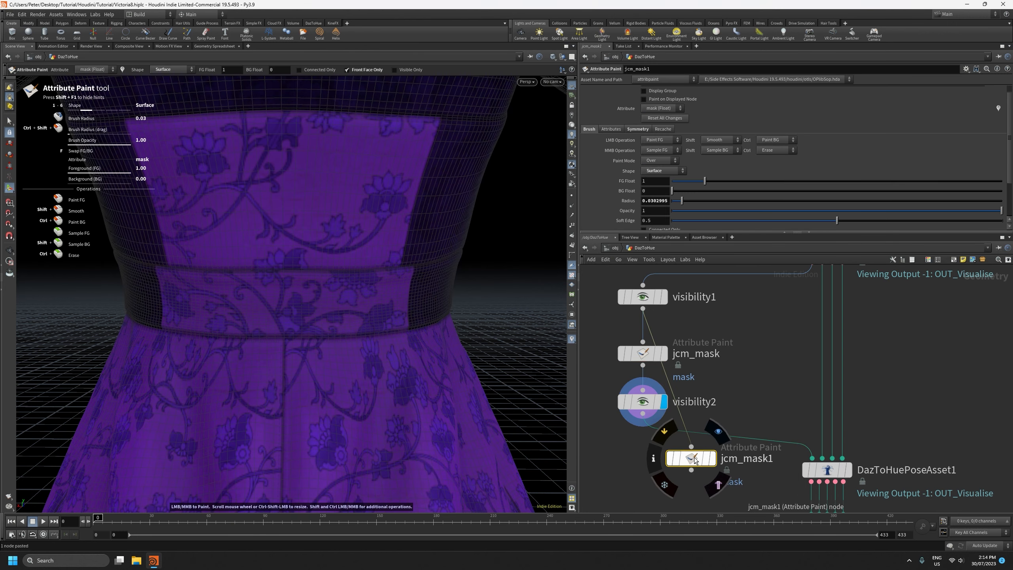
drag(693, 458, 648, 455)
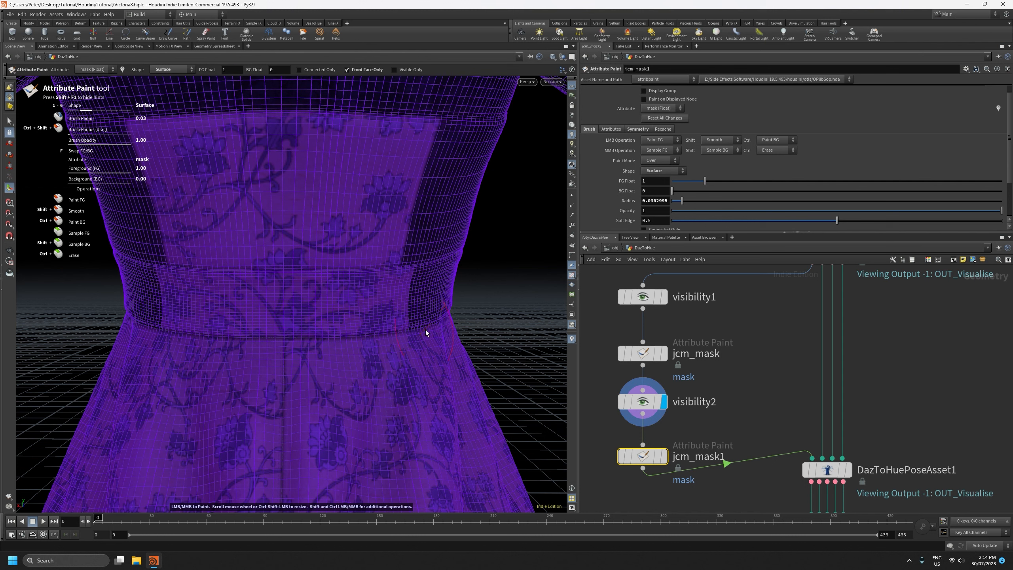
mouse_move(429, 324)
mouse_down()
mouse_move(99, 321)
mouse_move(335, 335)
mouse_move(446, 323)
mouse_move(287, 328)
mouse_move(117, 297)
mouse_move(396, 296)
mouse_move(416, 276)
mouse_move(171, 281)
mouse_up()
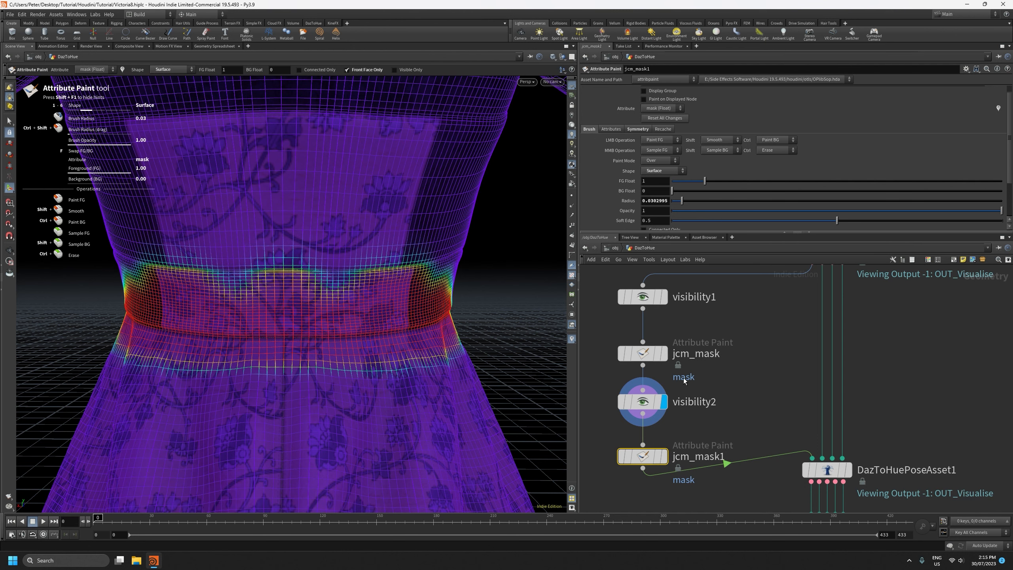
key(r)
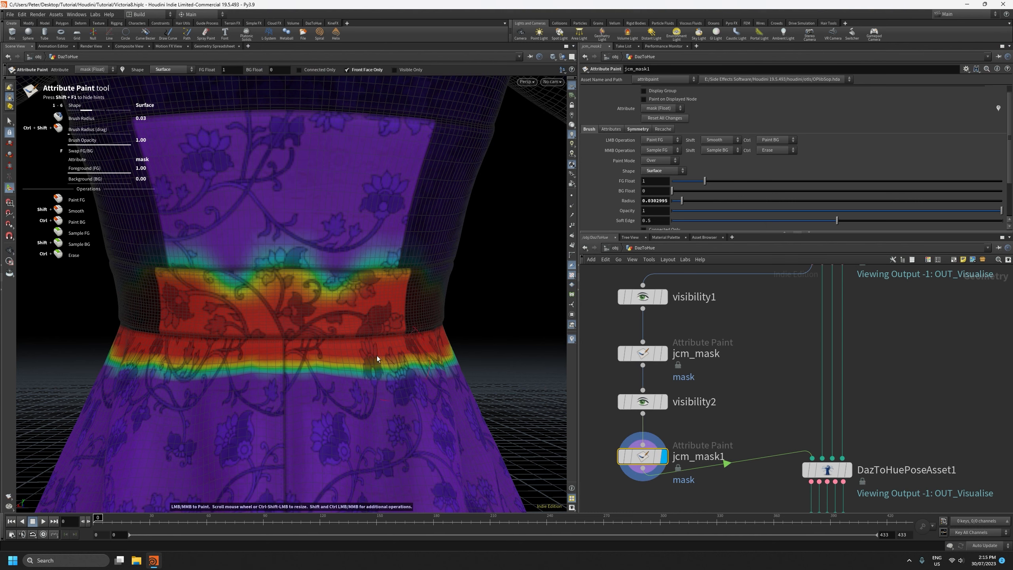
- Examine the painted mask band on the back of the dress waist up close and from different angles
drag(377, 355, 256, 345)
right_drag(257, 345, 263, 247)
drag(262, 247, 355, 323)
drag(257, 324, 385, 313)
mouse_move(384, 312)
right_down()
mouse_move(383, 286)
mouse_move(390, 326)
mouse_move(388, 296)
right_up()
drag(389, 296, 344, 328)
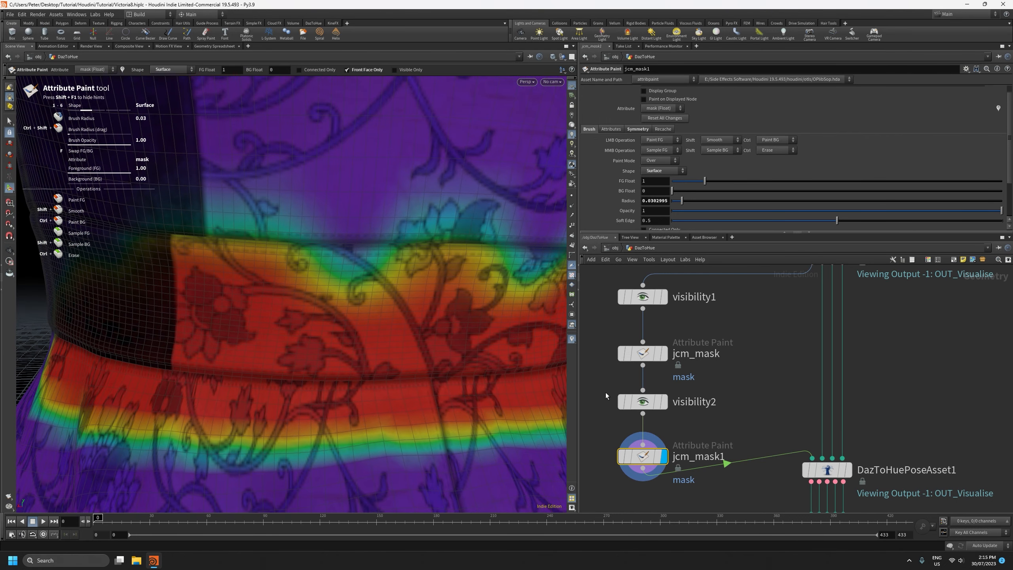
mouse_move(650, 359)
mouse_move(642, 404)
right_drag(408, 329, 416, 367)
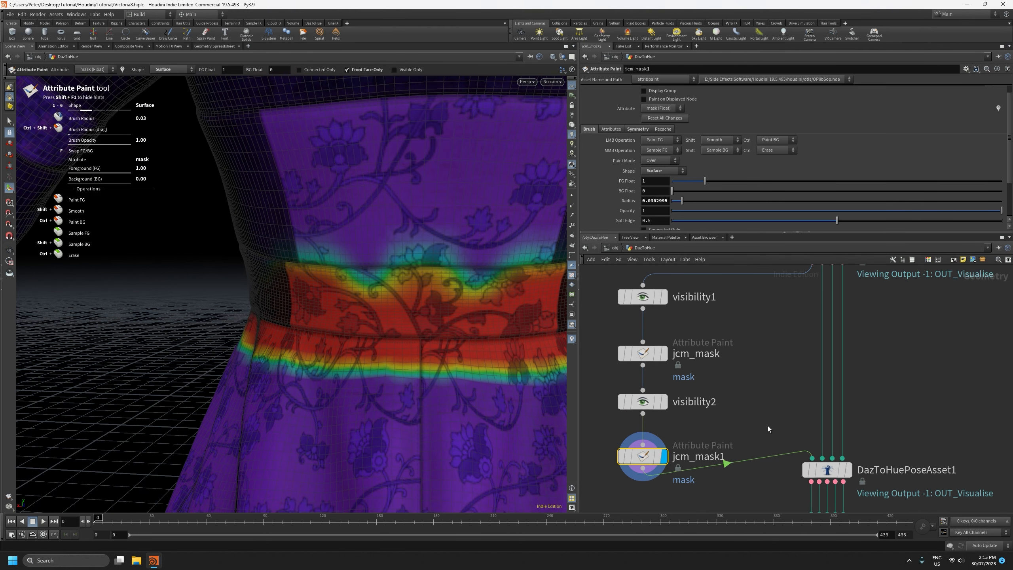
- Check the name of the attribute painted by jcm_mask1 in its attribute settings
middle_drag(768, 426, 757, 437)
mouse_move(631, 466)
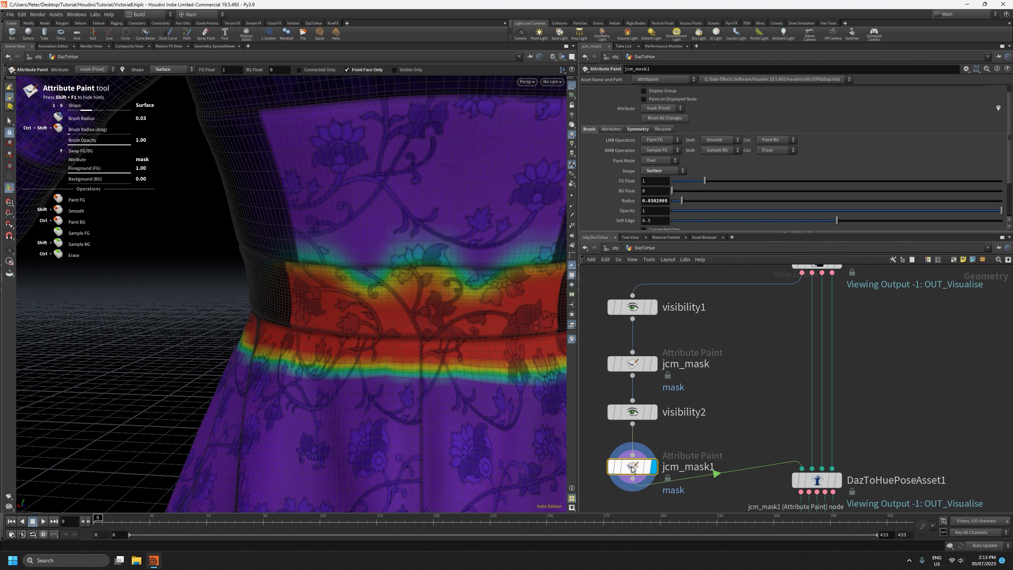
click(611, 129)
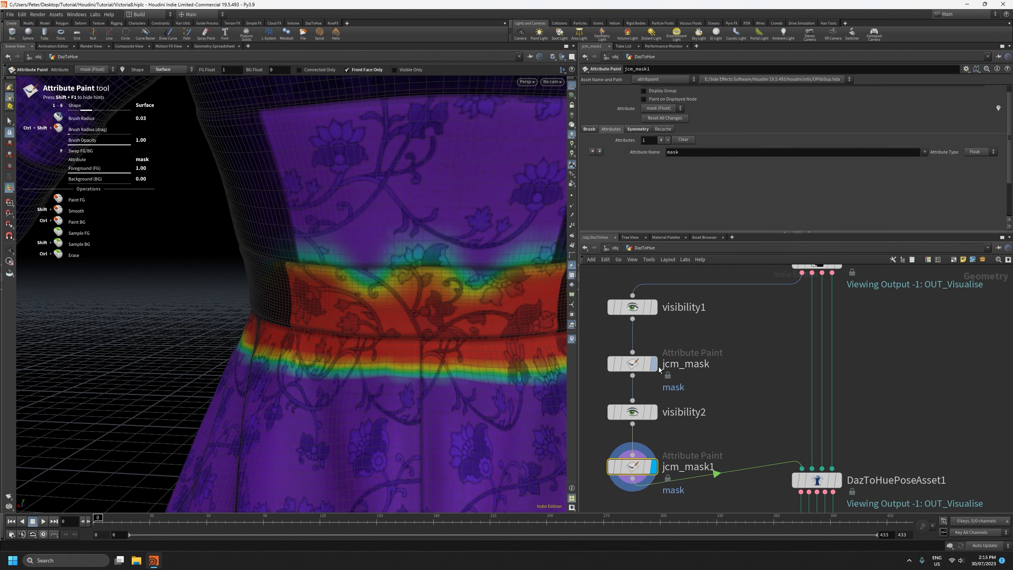
alt+middle_drag(474, 292, 370, 298)
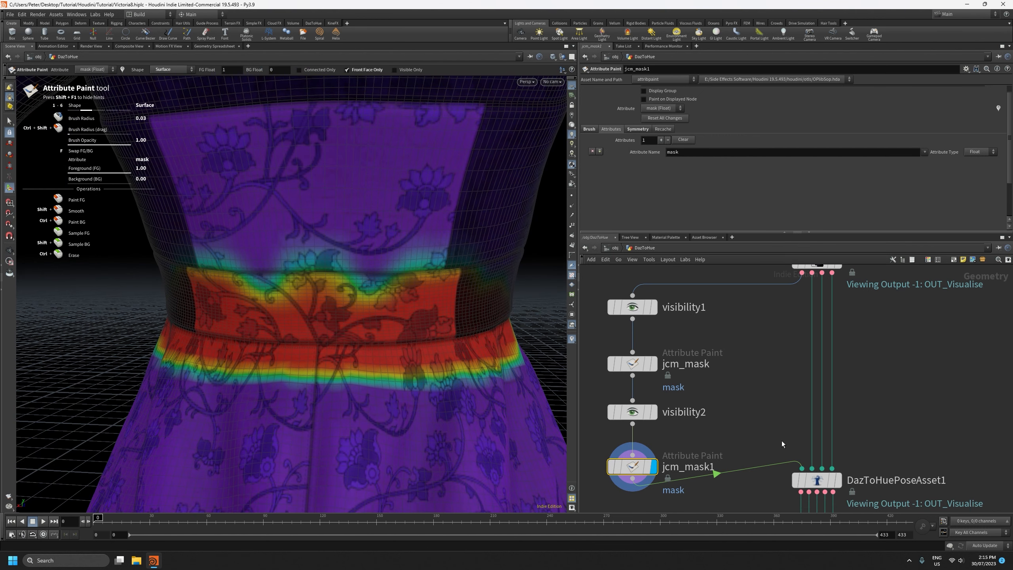
- Display DazToHuePoseAsset1 and set its joint corrective Mask Attribute to mask
middle_drag(782, 430, 759, 382)
scroll(756, 371, down, 3)
scroll(757, 370, up, 1)
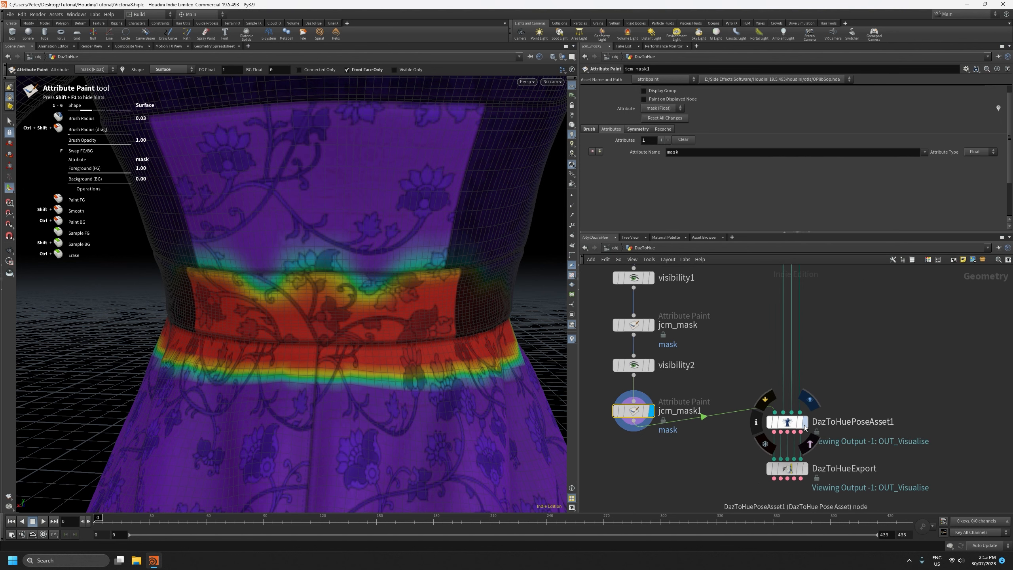
click(806, 423)
click(784, 423)
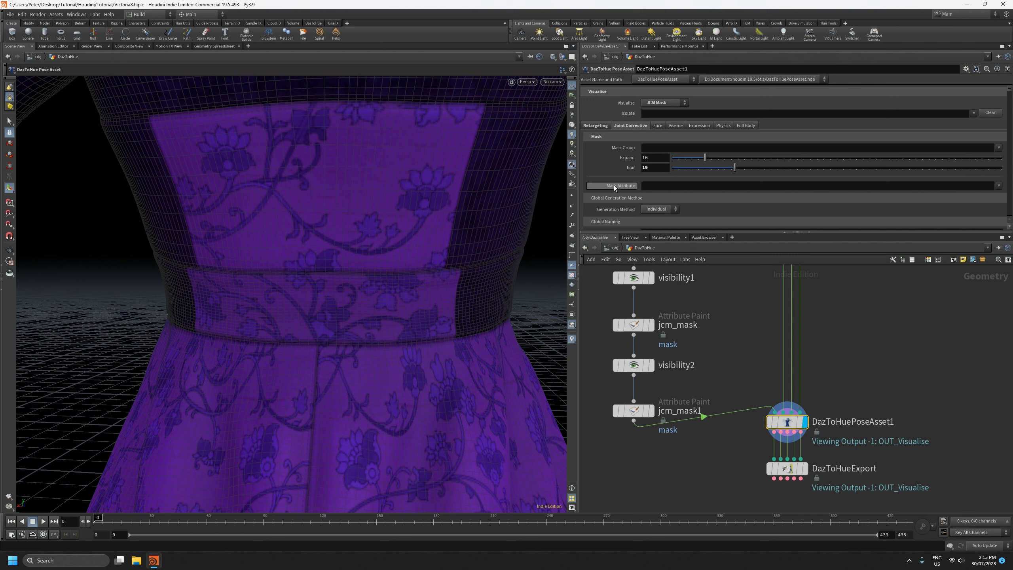
click(999, 186)
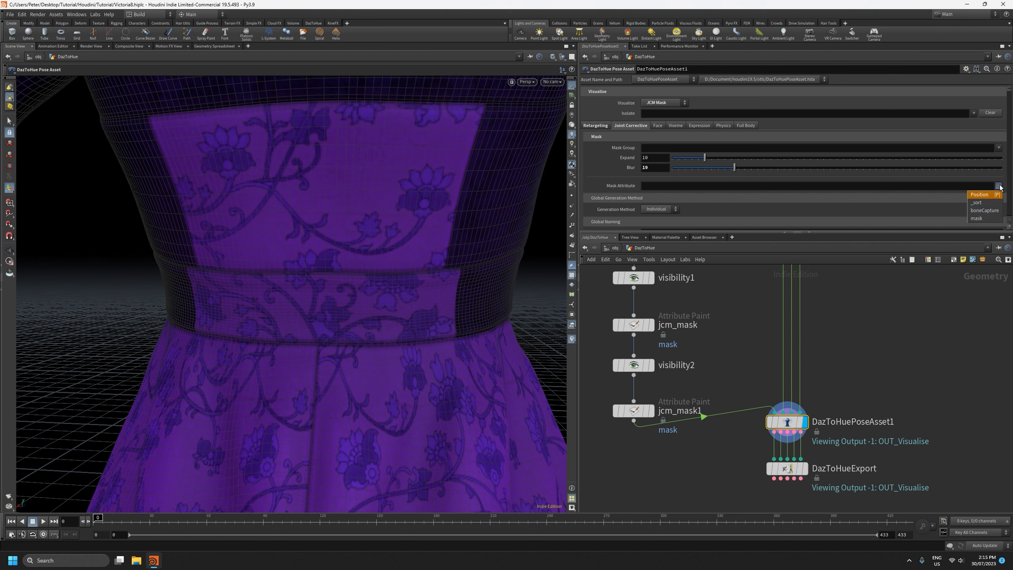
click(981, 219)
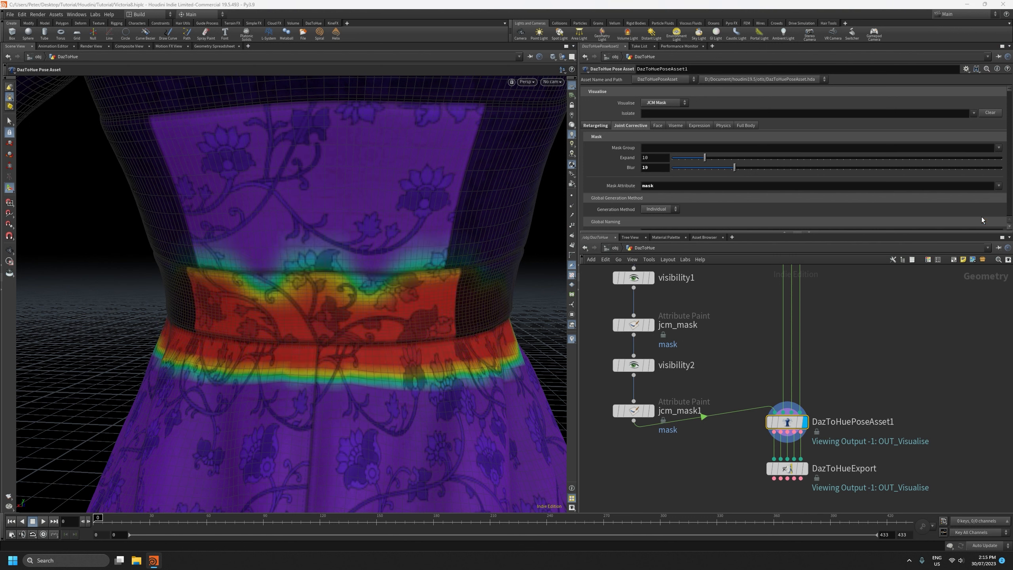
- Examine the joint corrective mask on the back of the waist up close, then from farther away with the whole dress in view
alt+right_drag(322, 326, 289, 326)
mouse_move(289, 326)
alt+mouse_down()
mouse_move(501, 335)
mouse_move(283, 321)
alt+mouse_up()
alt+right_drag(315, 293, 347, 324)
mouse_move(347, 325)
alt+mouse_down()
mouse_move(351, 290)
mouse_move(449, 279)
mouse_move(389, 267)
mouse_move(310, 366)
mouse_move(325, 357)
mouse_move(254, 362)
mouse_move(335, 334)
alt+mouse_up()
alt+right_drag(335, 335, 345, 181)
alt+right_drag(334, 227, 346, 233)
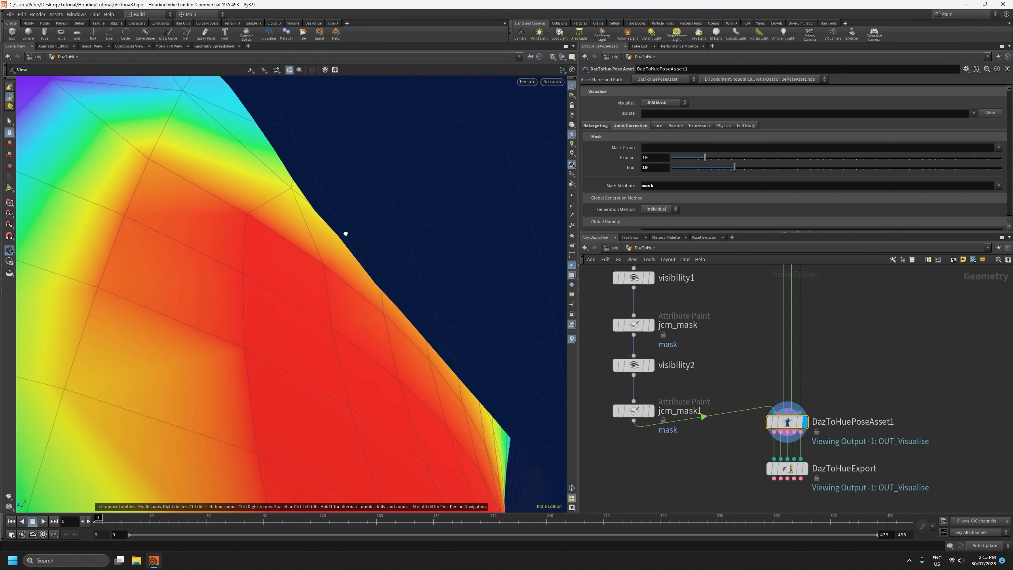
key(Return)
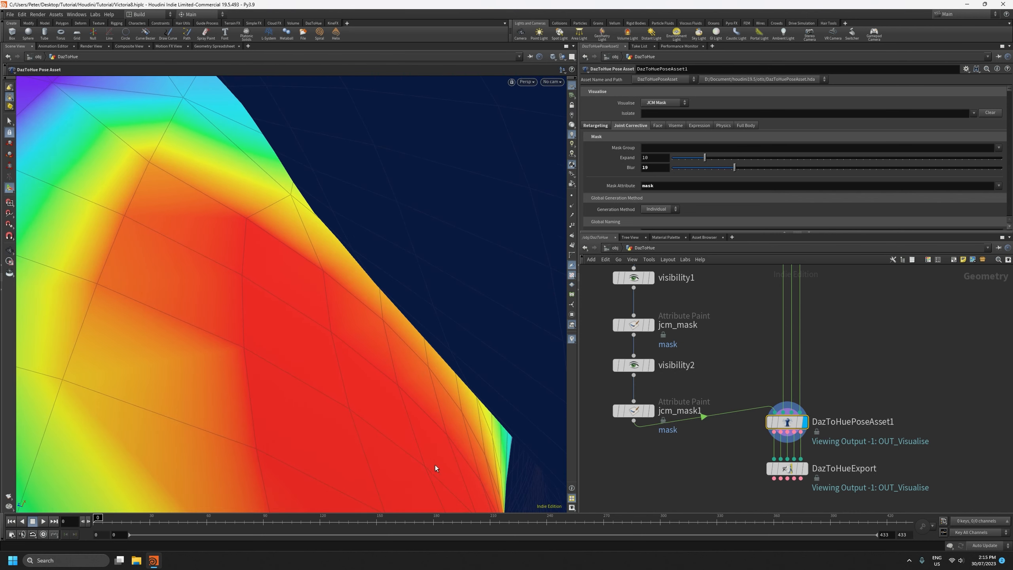
alt+right_drag(347, 278, 355, 521)
alt+drag(399, 389, 349, 386)
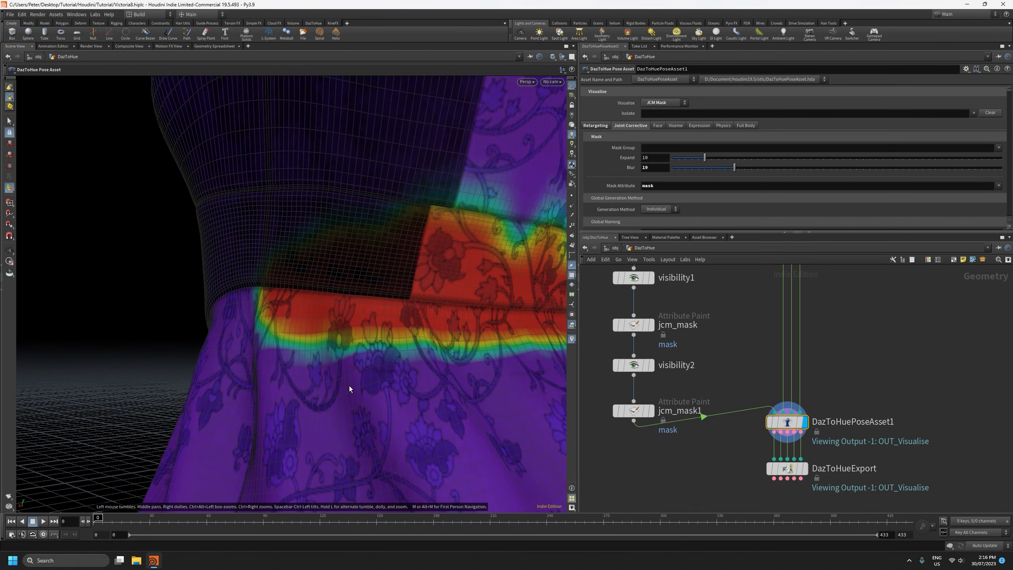
key(Escape)
right_drag(441, 300, 443, 453)
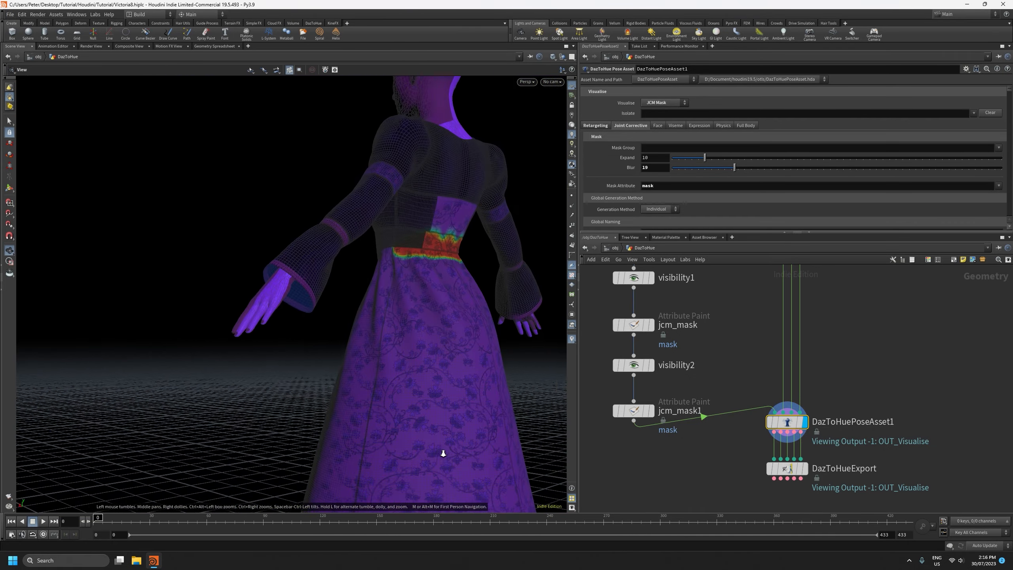
alt+drag(443, 454, 339, 319)
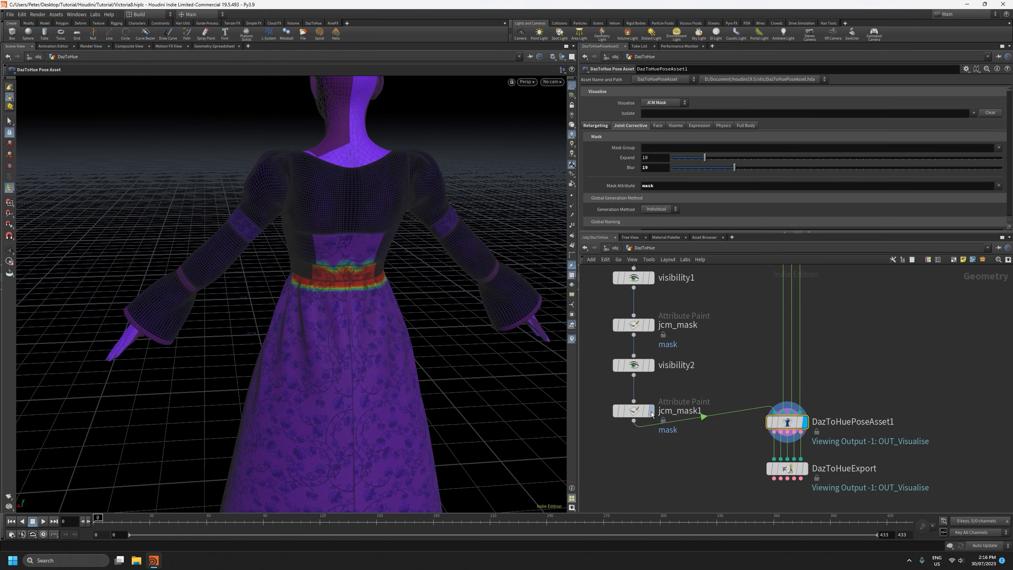
- Select DazToHuePoseAsset1 together with DazToHueExport and inspect the waist mask up close
scroll(728, 431, down, 4)
drag(779, 485, 761, 440)
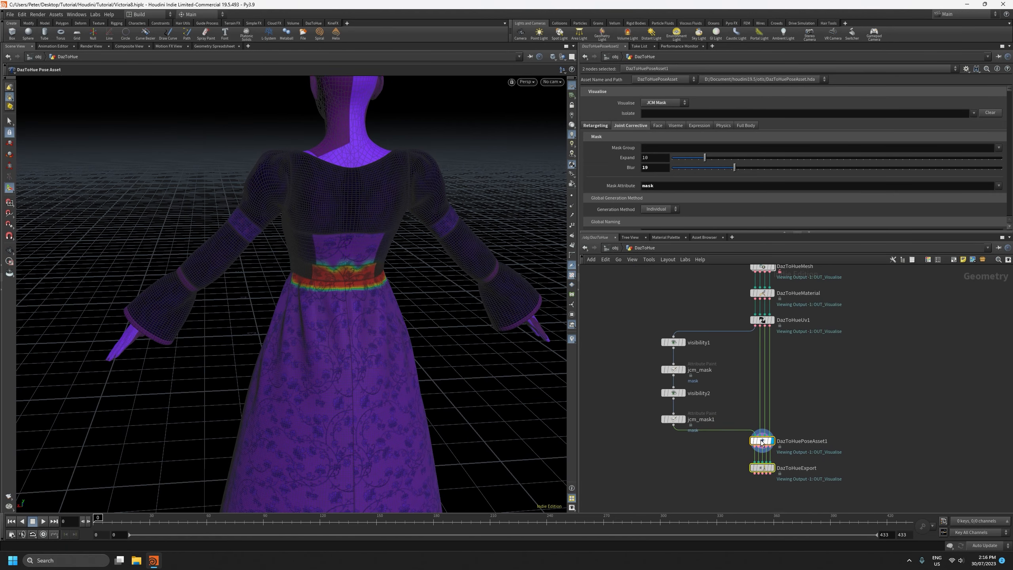
scroll(320, 281, down, 3)
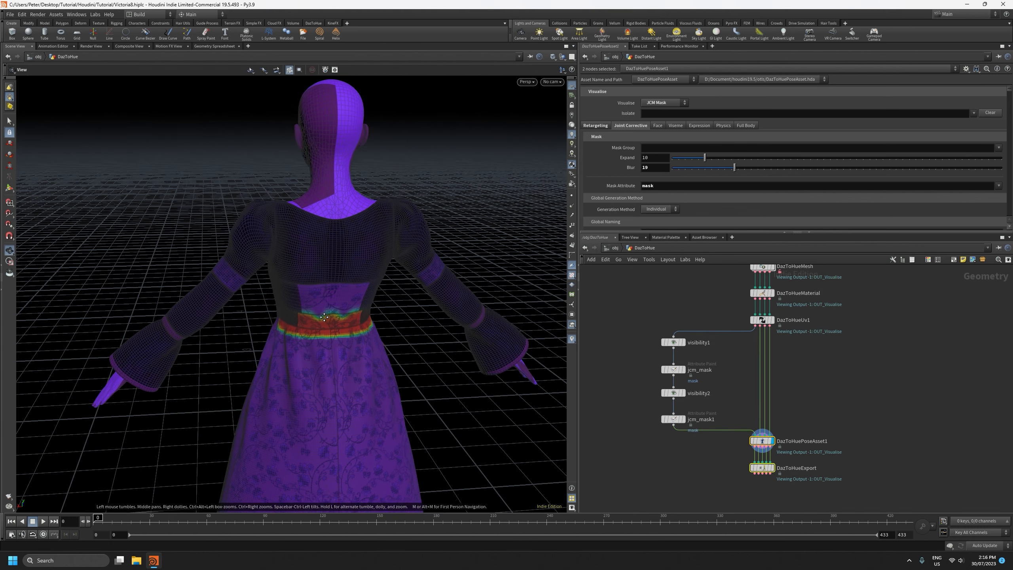
scroll(310, 233, up, 8)
scroll(626, 365, down, 2)
- Select the nodes from hide_clothing to show_clothing, then display DazToHueOcclusion with its settings and inspect the upper back
mouse_move(626, 364)
middle_down()
mouse_move(611, 332)
mouse_move(627, 382)
mouse_move(666, 371)
middle_up()
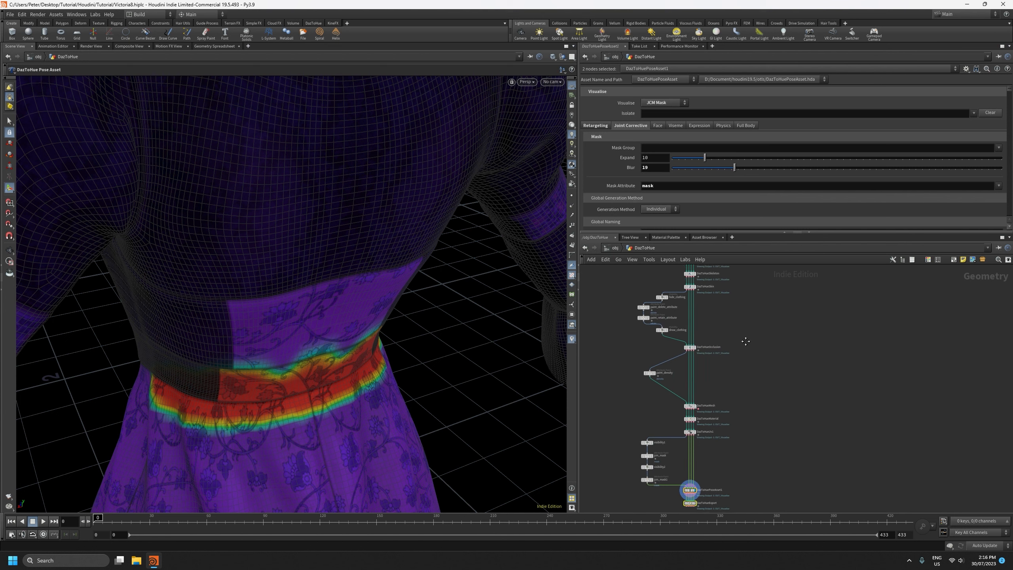
middle_drag(744, 339, 727, 358)
scroll(624, 303, up, 4)
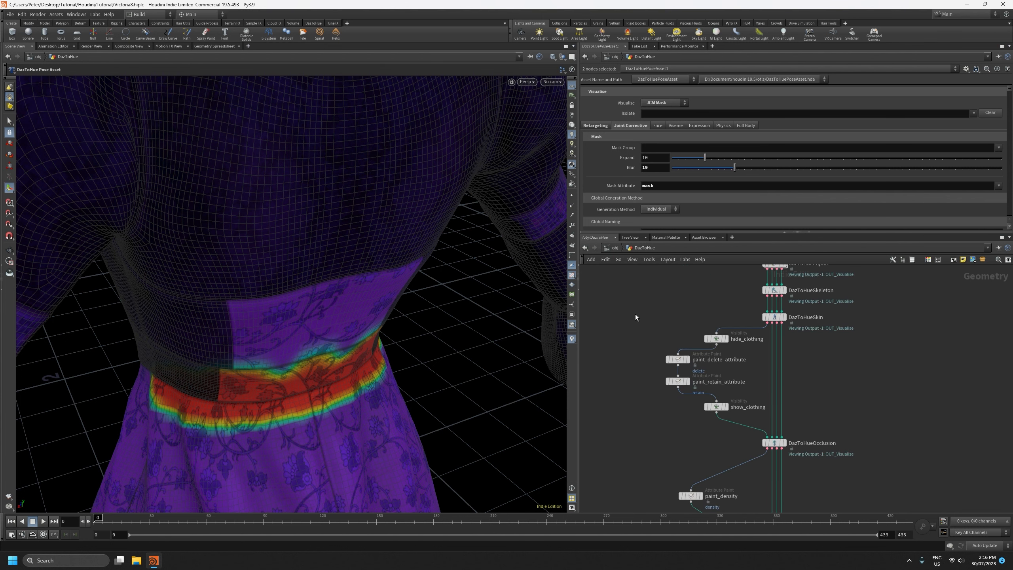
middle_drag(641, 422, 621, 420)
scroll(624, 411, up, 2)
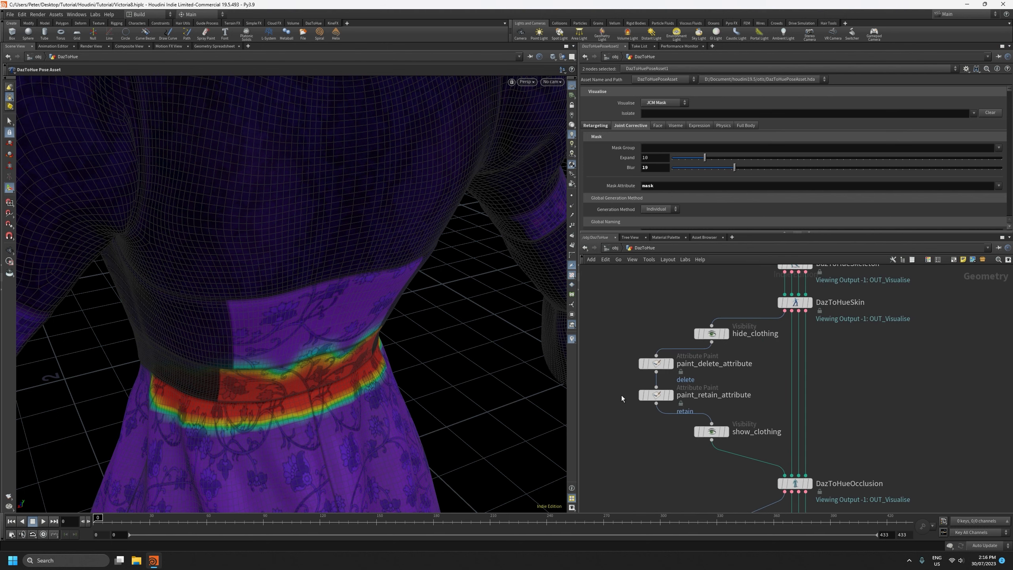
drag(612, 312, 732, 454)
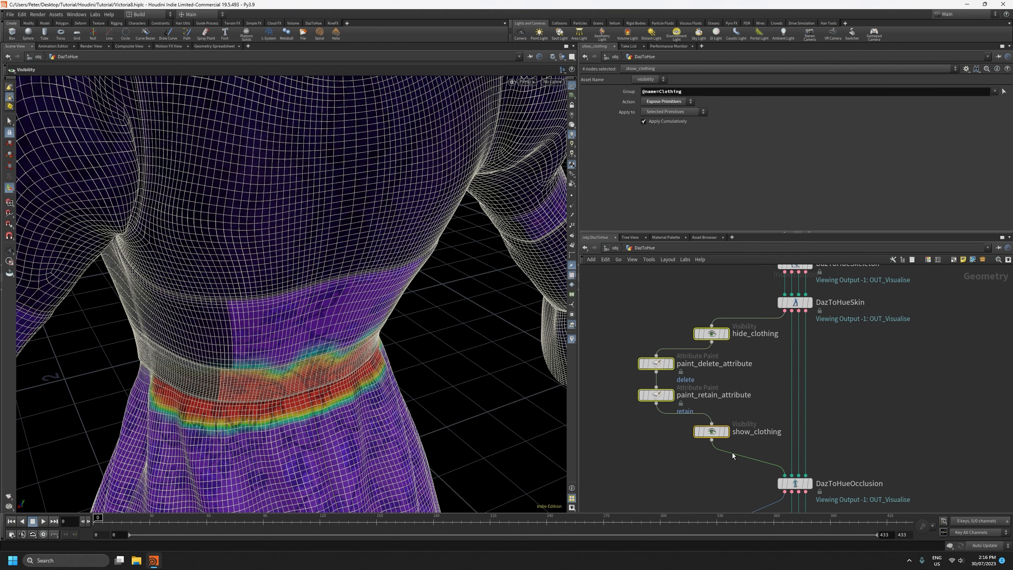
click(807, 483)
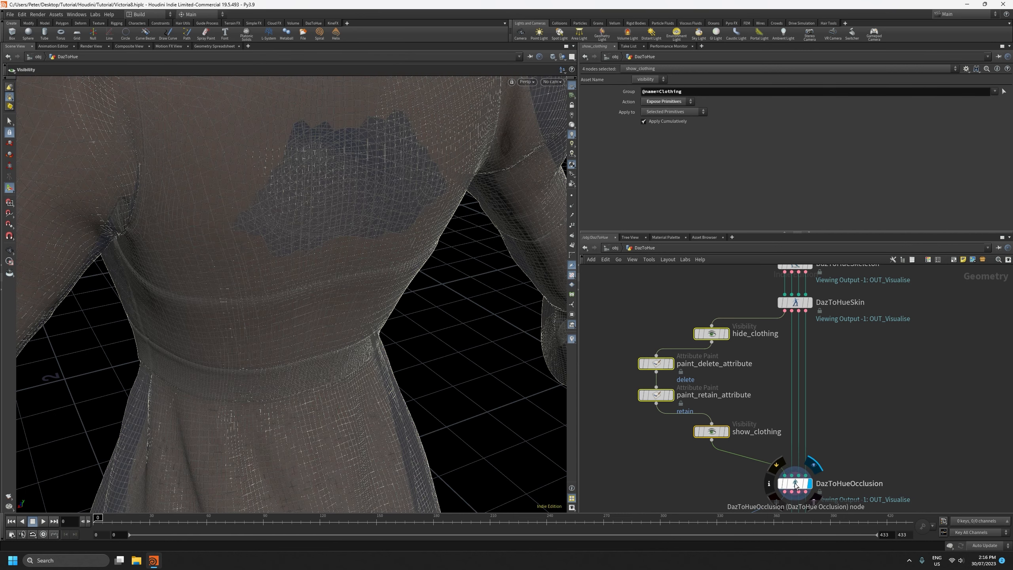
click(795, 484)
key(Escape)
drag(310, 242, 278, 309)
key(Return)
drag(412, 292, 455, 274)
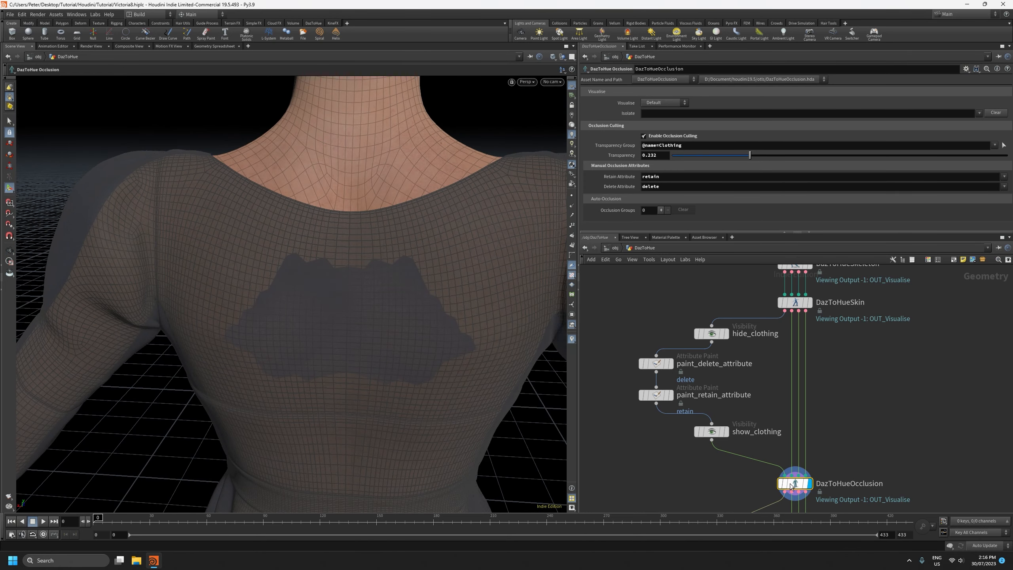
- Check the paint_density settings, then display DazToHueMesh and examine the mesh density on the face
mouse_move(666, 475)
middle_down()
mouse_move(662, 308)
mouse_move(660, 324)
middle_up()
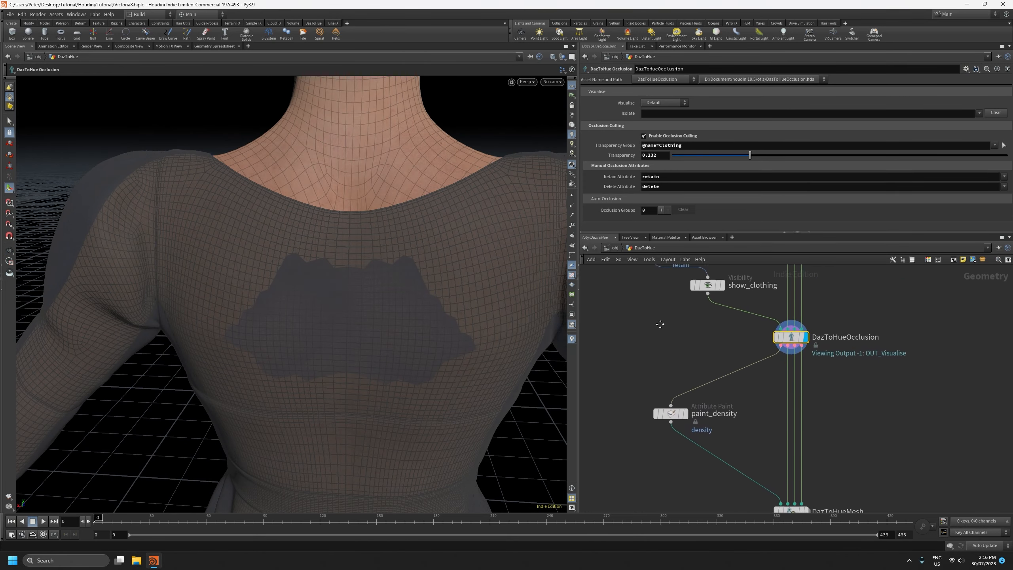
scroll(658, 315, down, 2)
click(665, 371)
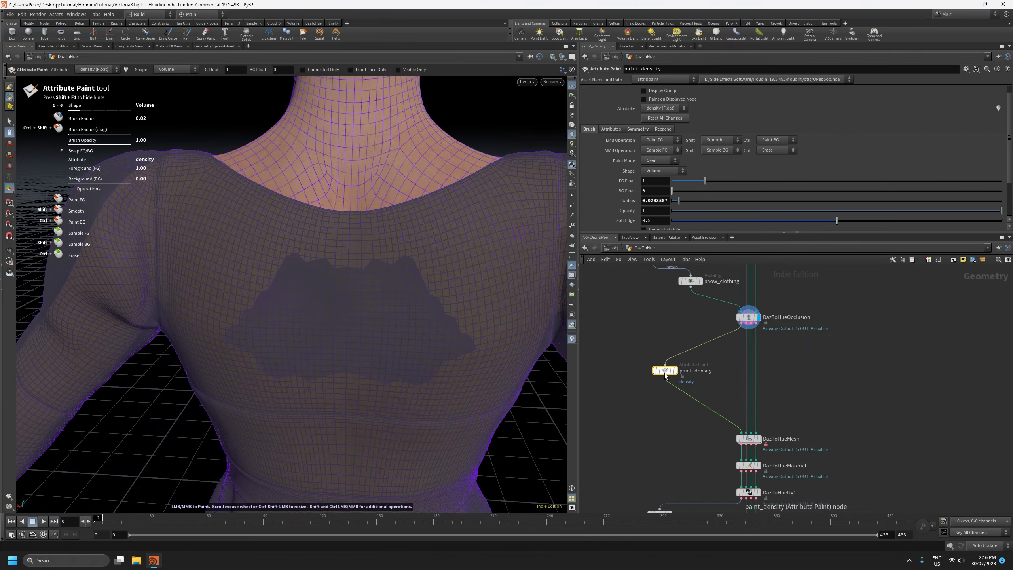
click(749, 439)
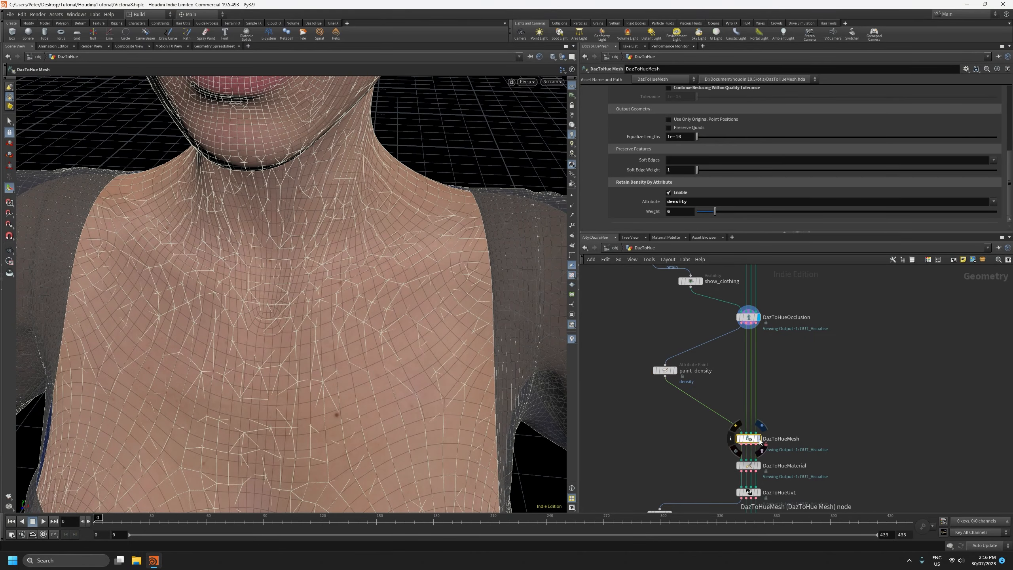
click(759, 439)
alt+middle_drag(319, 170, 357, 337)
alt+right_drag(358, 337, 379, 364)
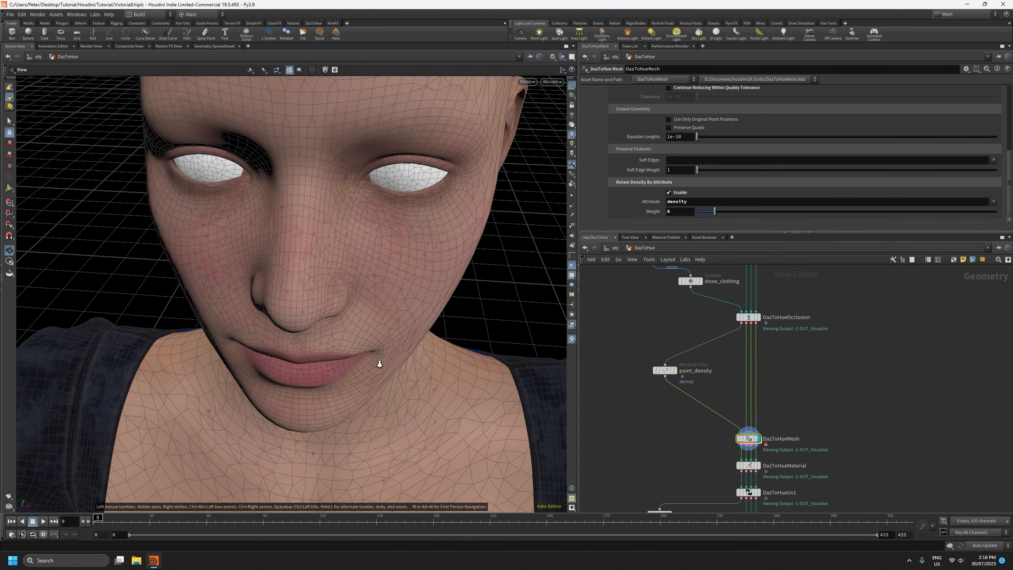
alt+drag(379, 364, 363, 288)
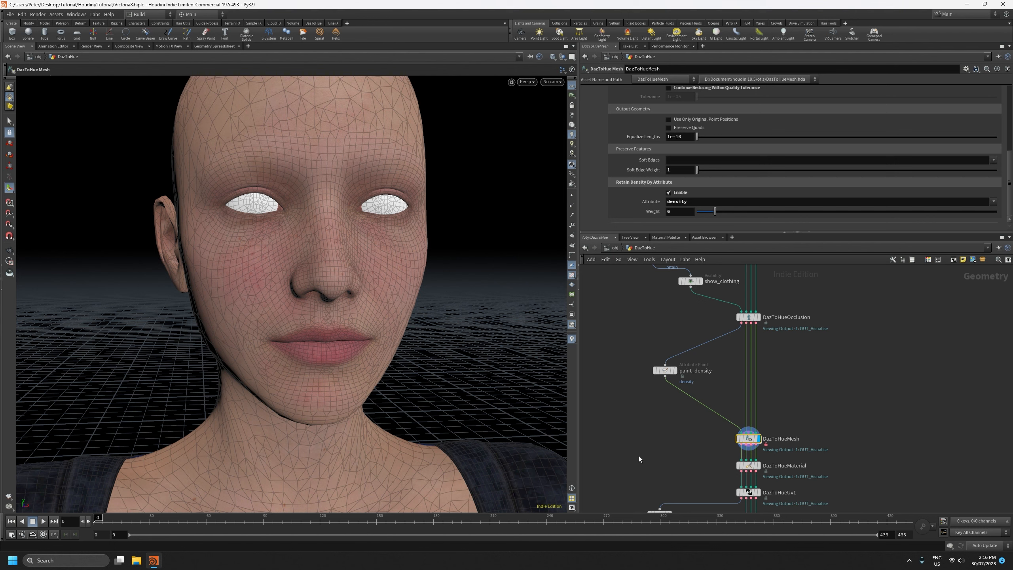
- Display DazToHuePoseAsset1 with its settings, inspect the joint corrective mask around the dress, and review the whole node network
scroll(639, 338, down, 10)
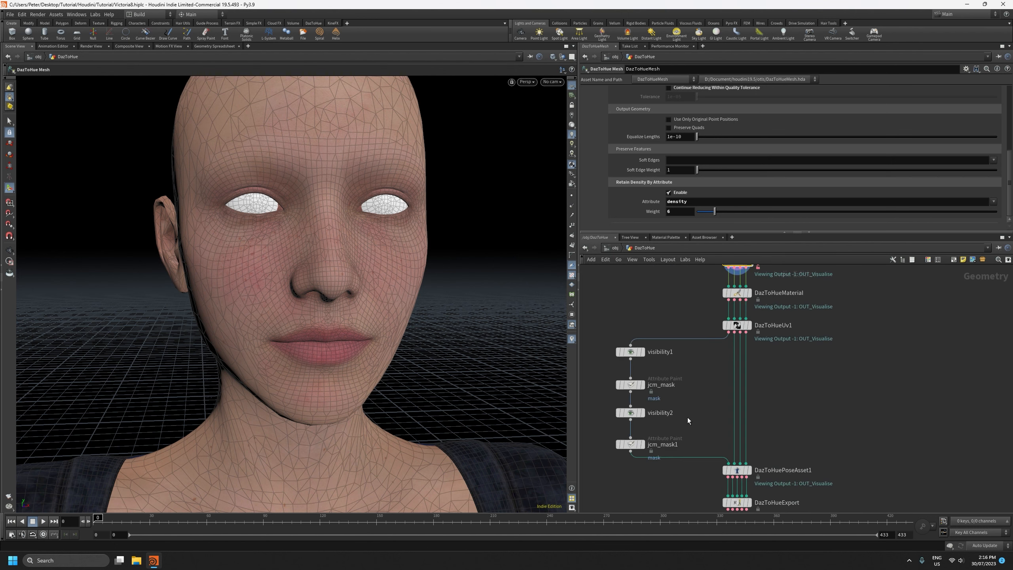
mouse_move(643, 389)
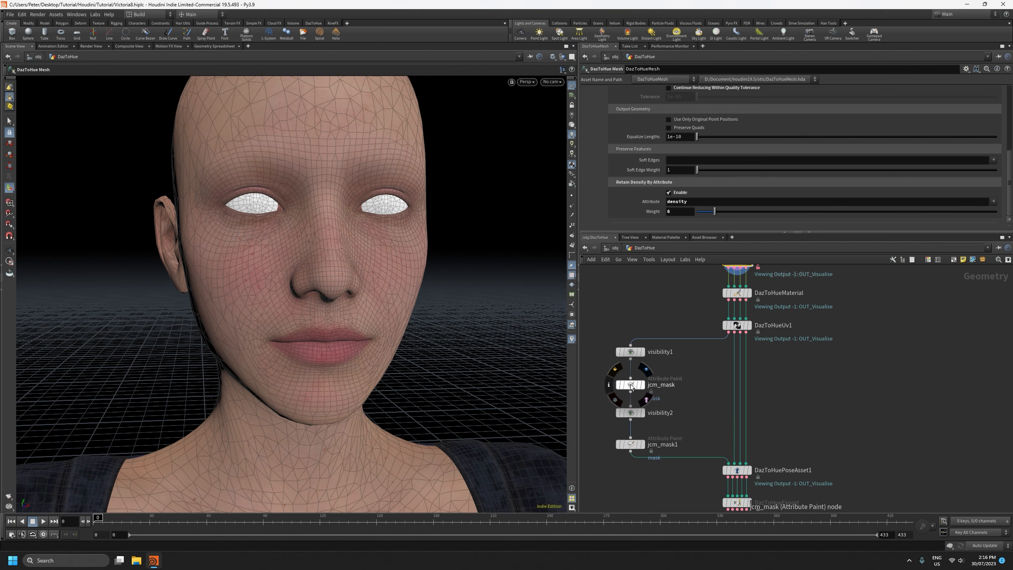
click(748, 470)
click(732, 471)
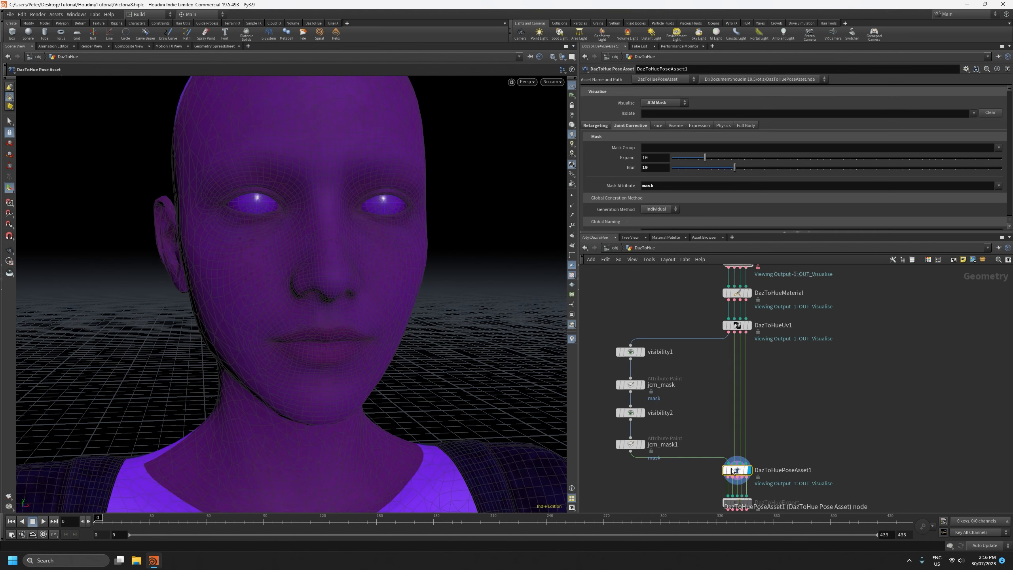
alt+right_drag(379, 343, 366, 482)
alt+middle_drag(359, 443, 339, 147)
alt+right_drag(335, 231, 331, 340)
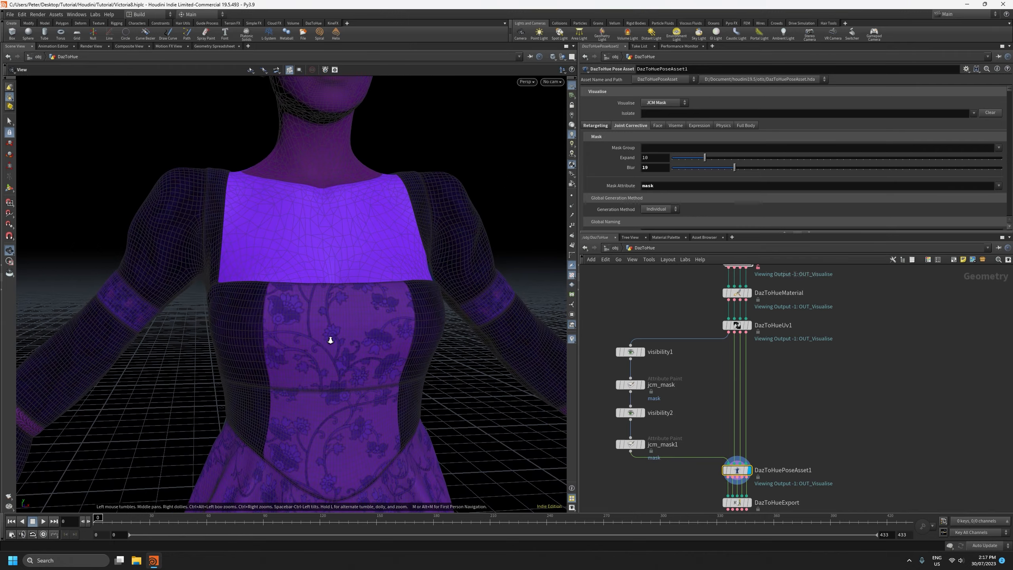
drag(317, 391, 429, 402)
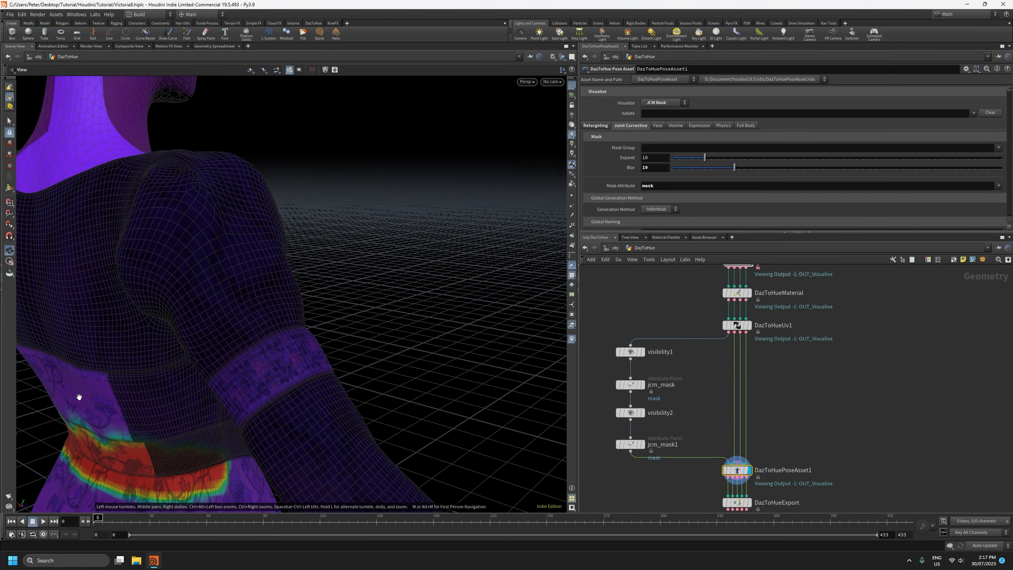
drag(77, 398, 339, 343)
drag(116, 438, 179, 441)
middle_drag(833, 347, 752, 399)
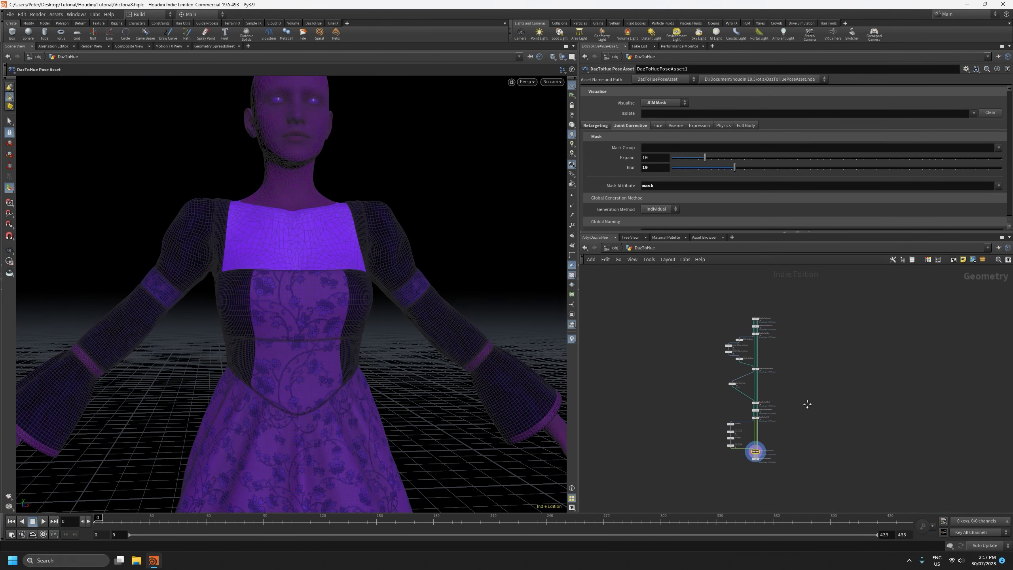
scroll(738, 387, up, 2)
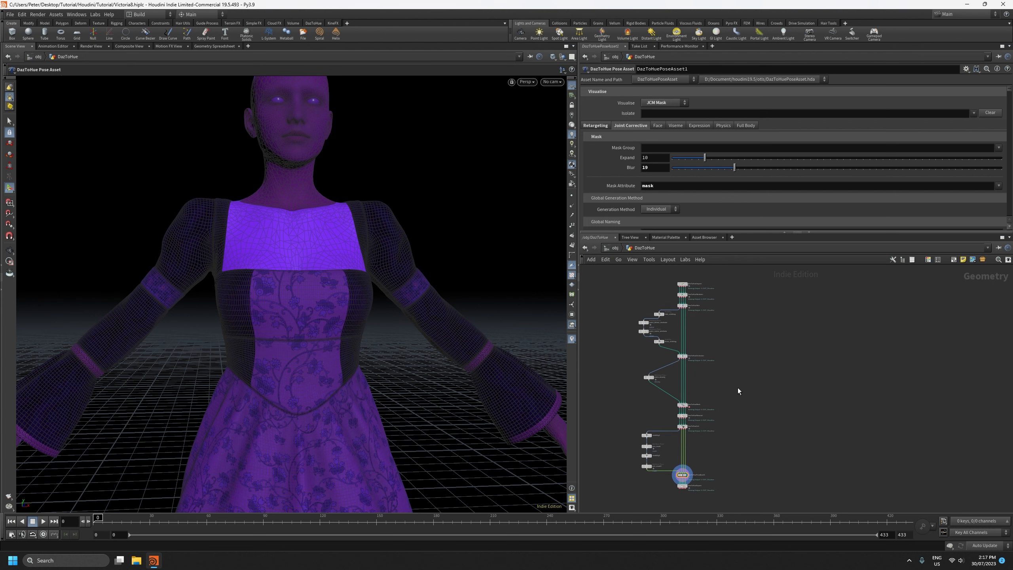